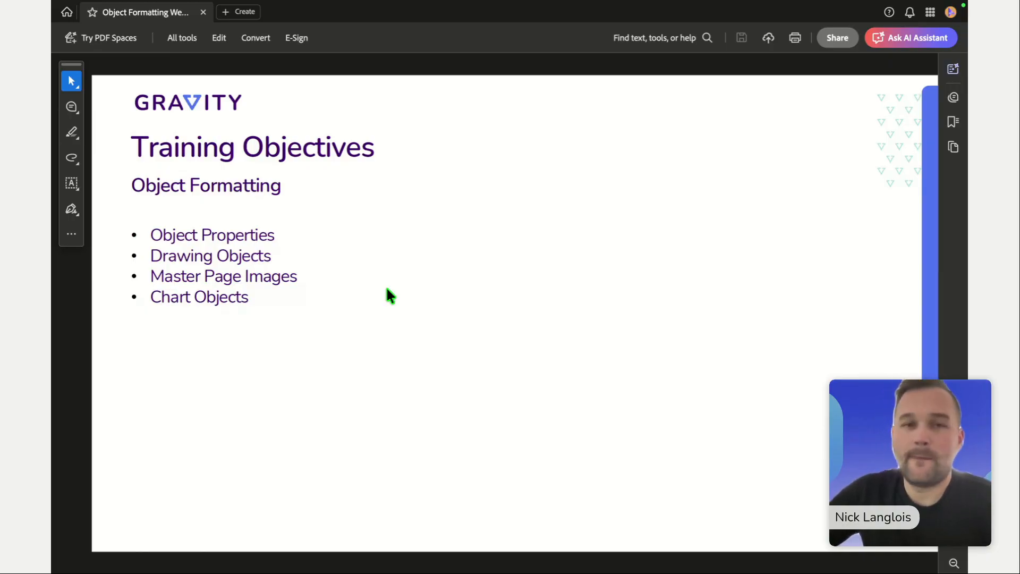
- Return to the webinar's title slide and switch to the City of Gravity ACFR report in Chrome
key(Left)
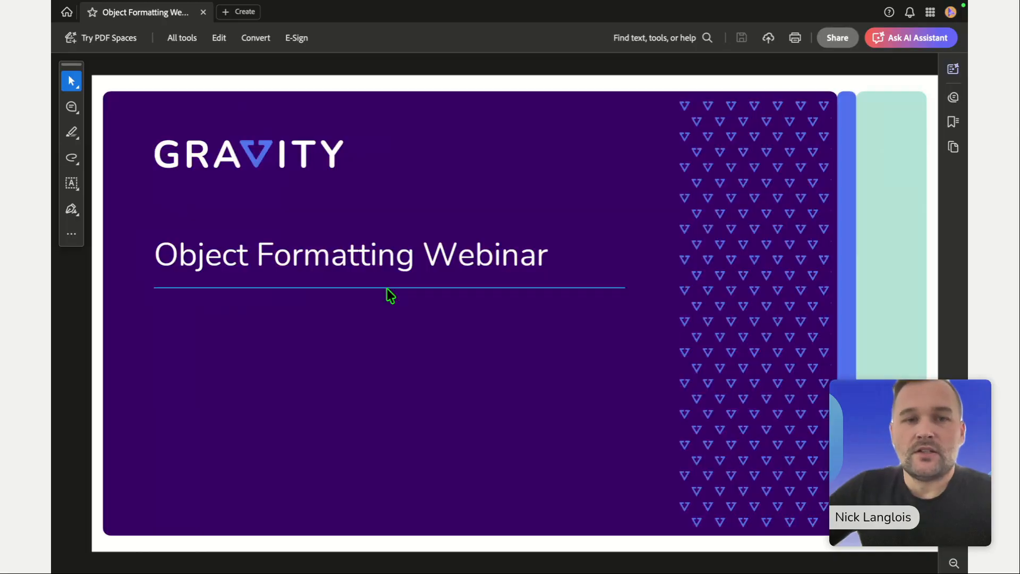
mouse_move(600, 556)
click(707, 536)
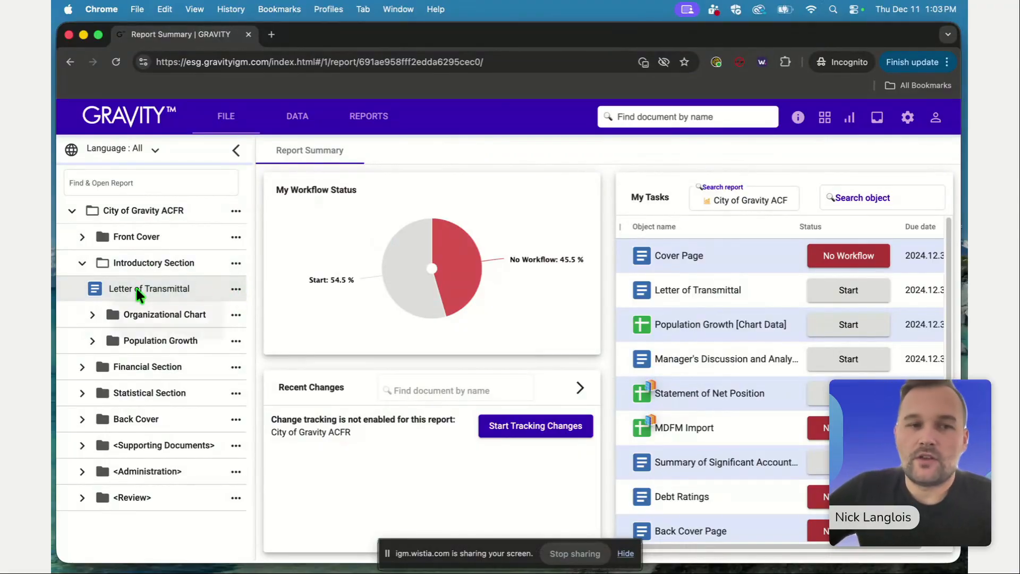
- Turn off Printable in the Letter of Transmittal's document properties and save the change
click(236, 290)
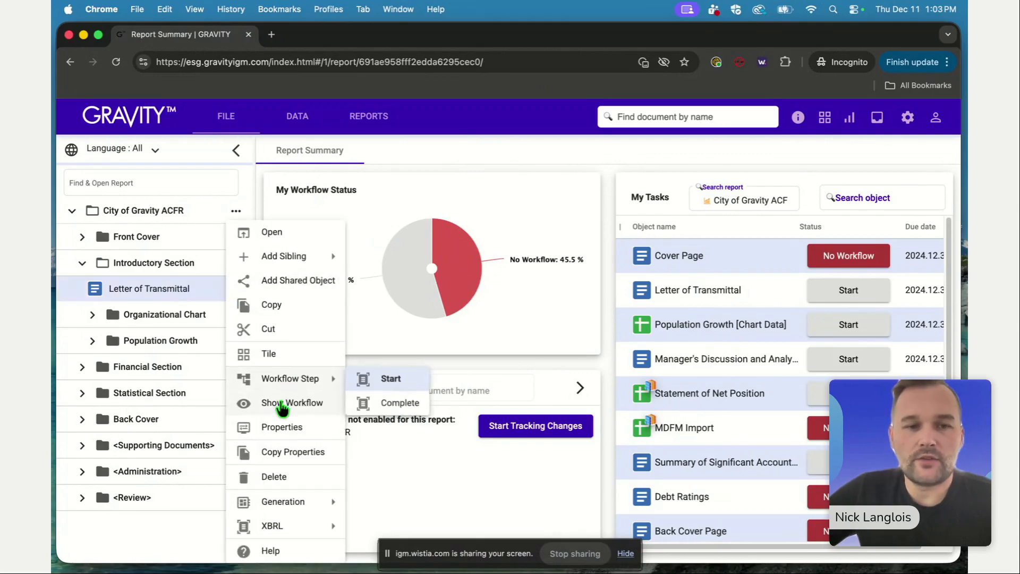
click(268, 425)
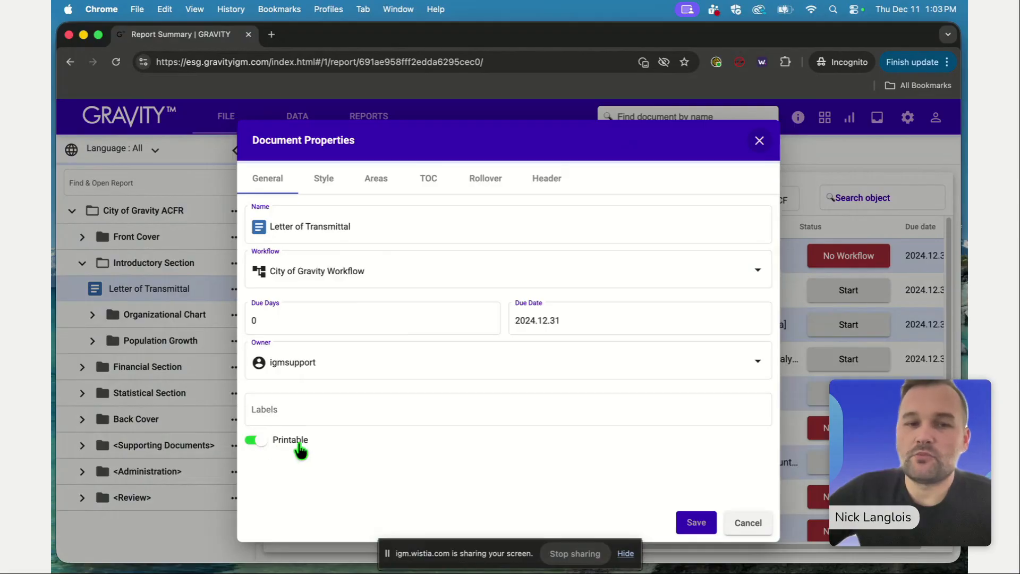
click(259, 441)
click(688, 524)
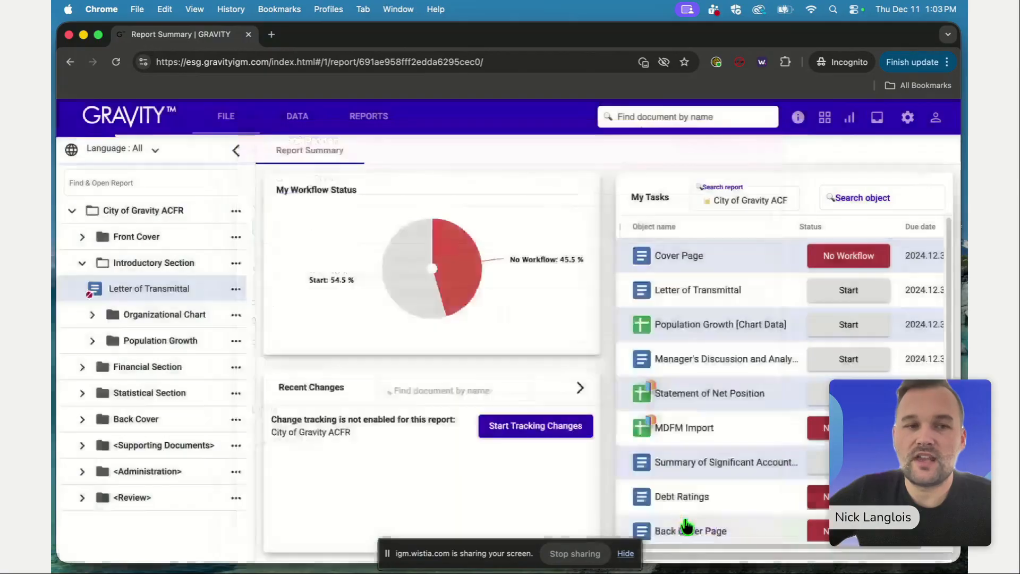
- Make the Letter of Transmittal printable again in its document properties and save
mouse_move(89, 299)
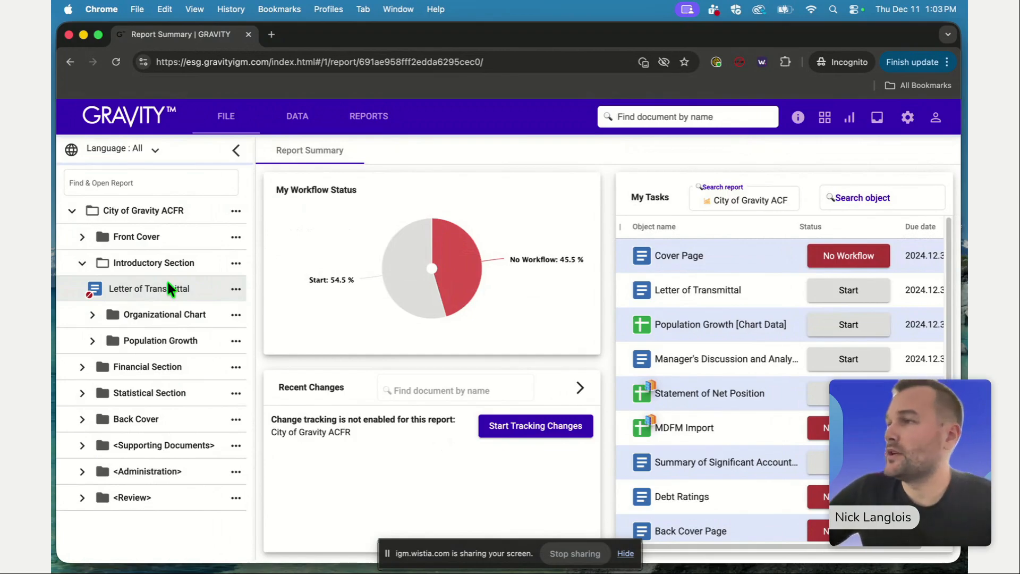
click(235, 289)
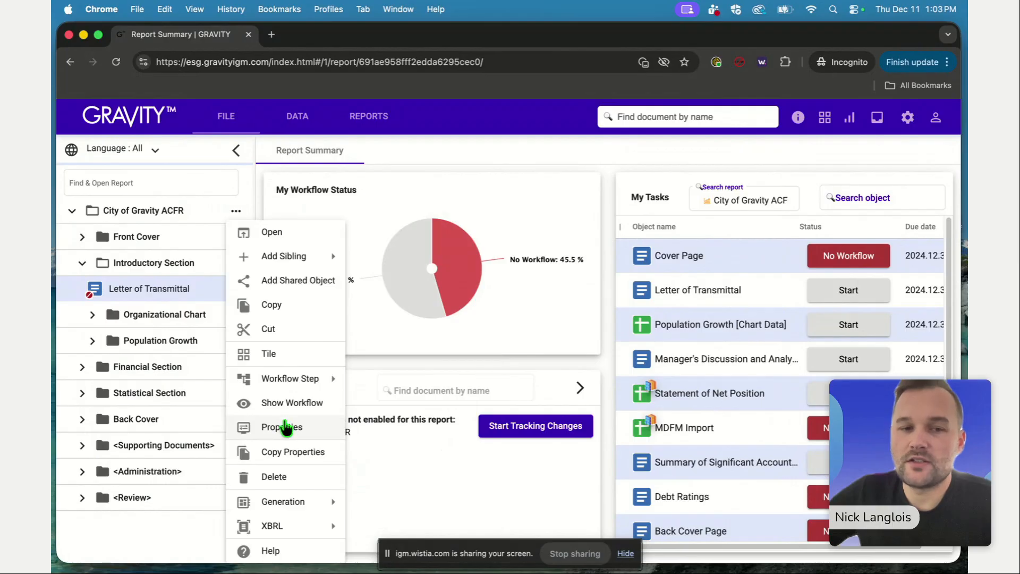
click(283, 426)
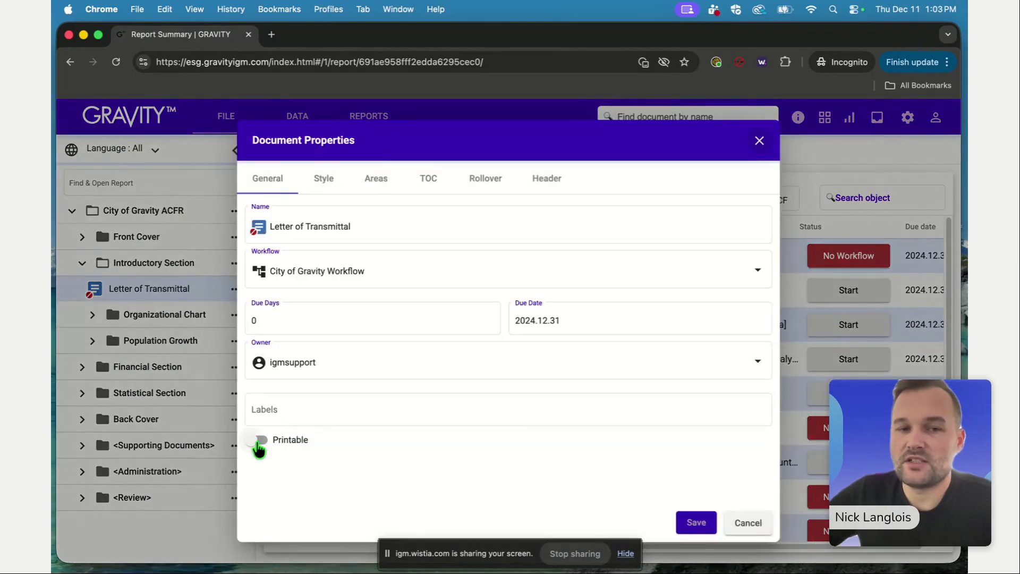
click(257, 442)
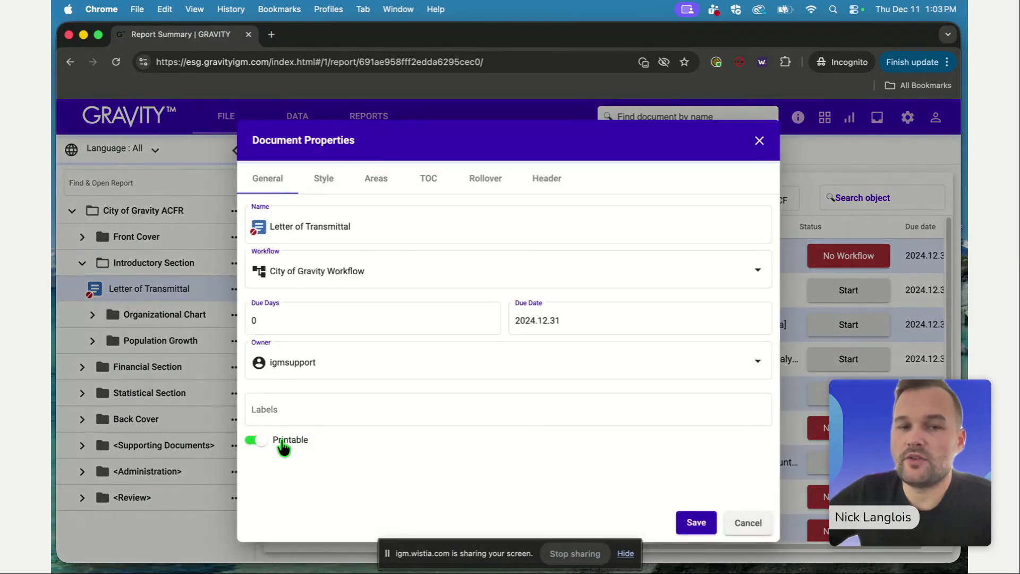
click(696, 526)
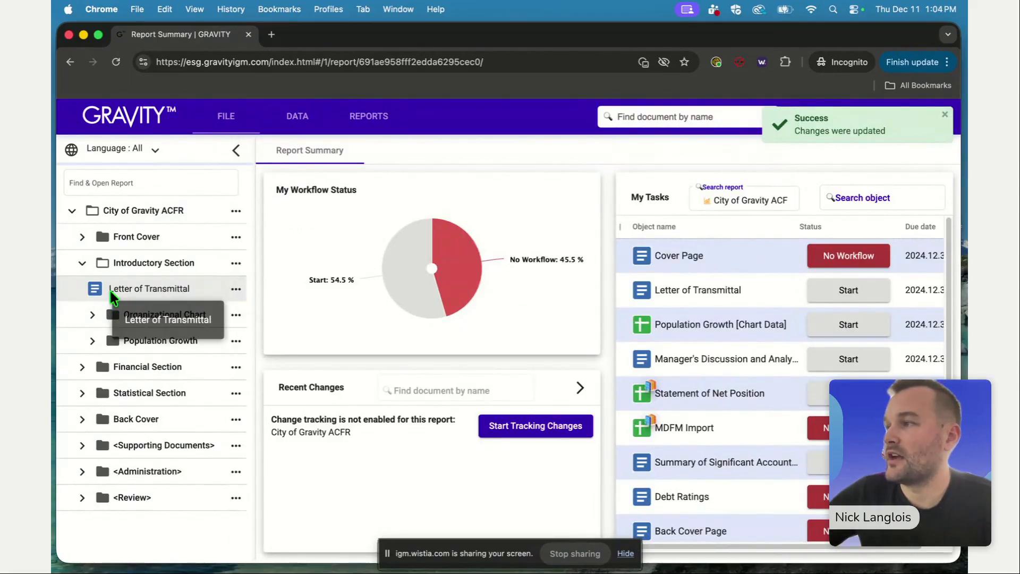
- Open the Letter of Transmittal's document properties and review its general settings, including the name and the available workflow choices
click(236, 289)
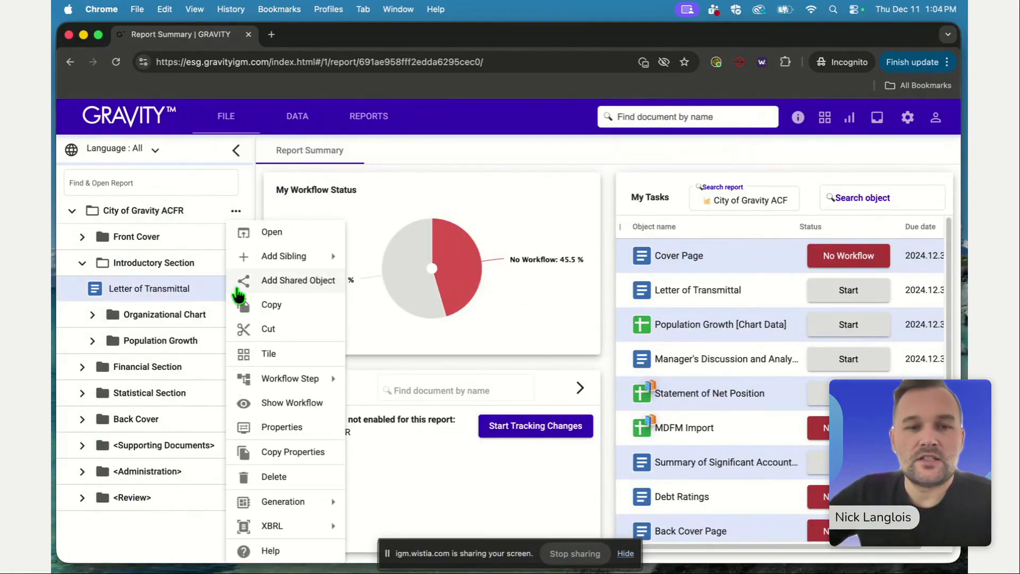
click(274, 427)
click(291, 228)
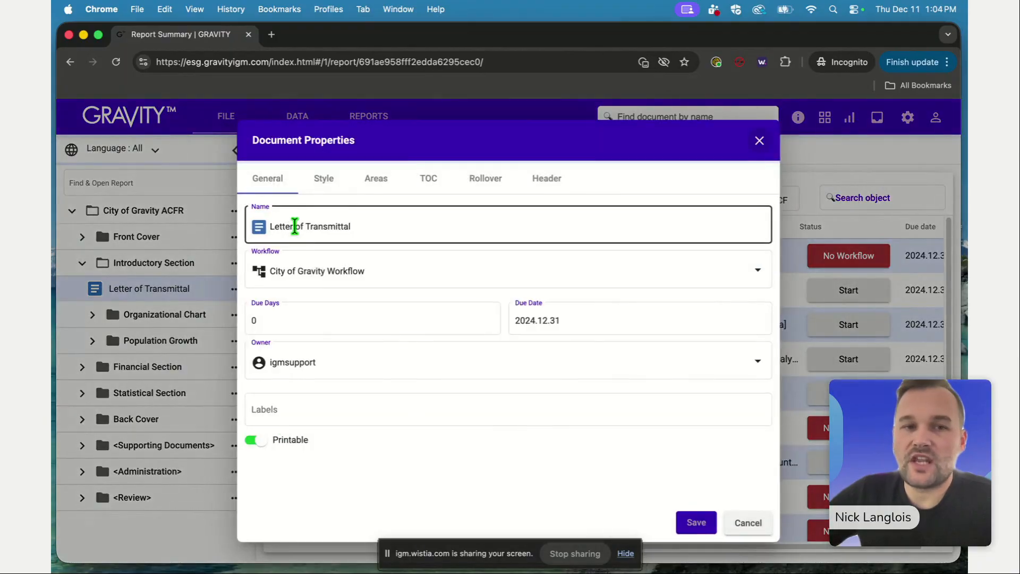
drag(377, 224, 272, 228)
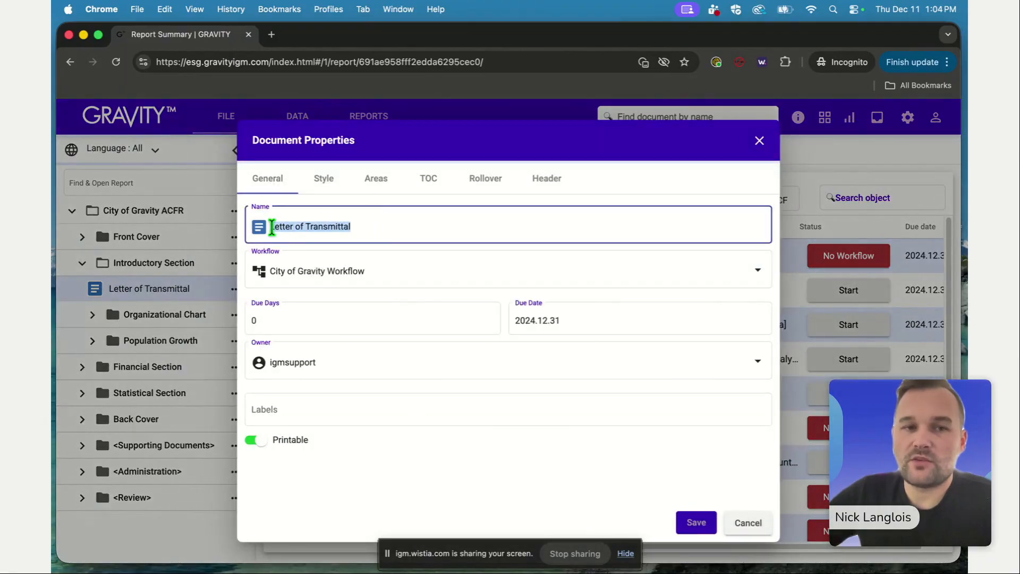
click(397, 245)
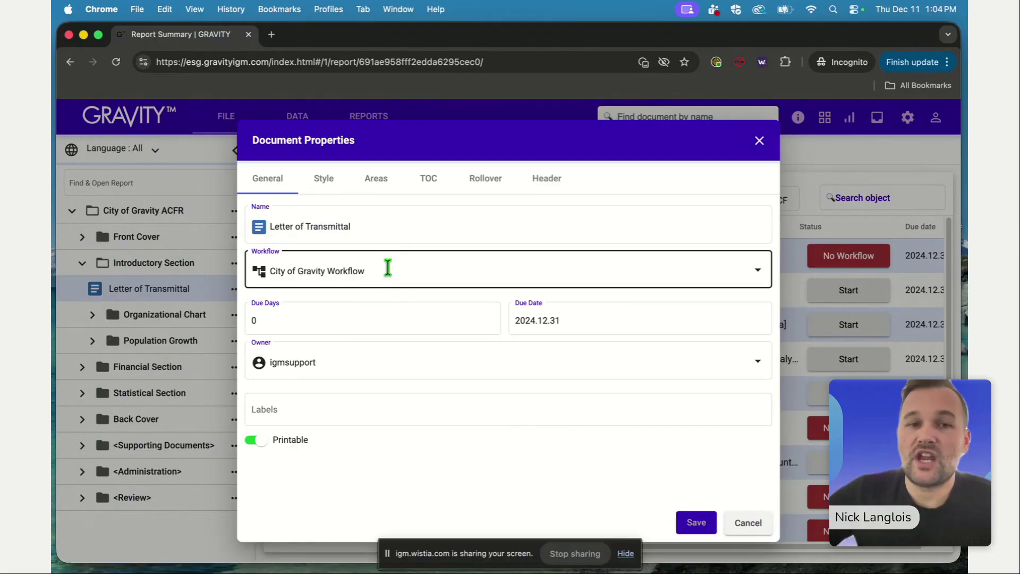
click(399, 267)
click(400, 267)
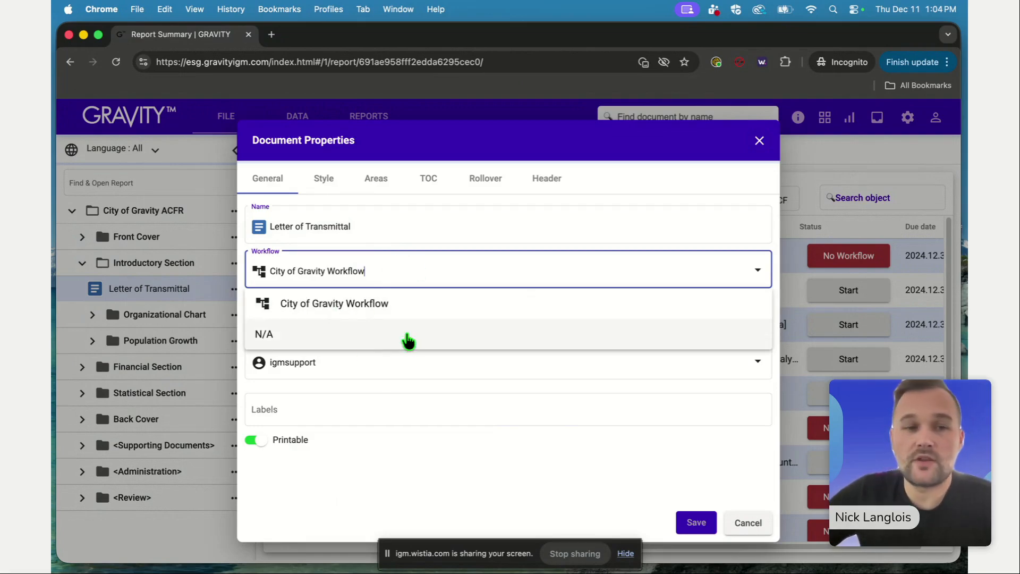
click(283, 387)
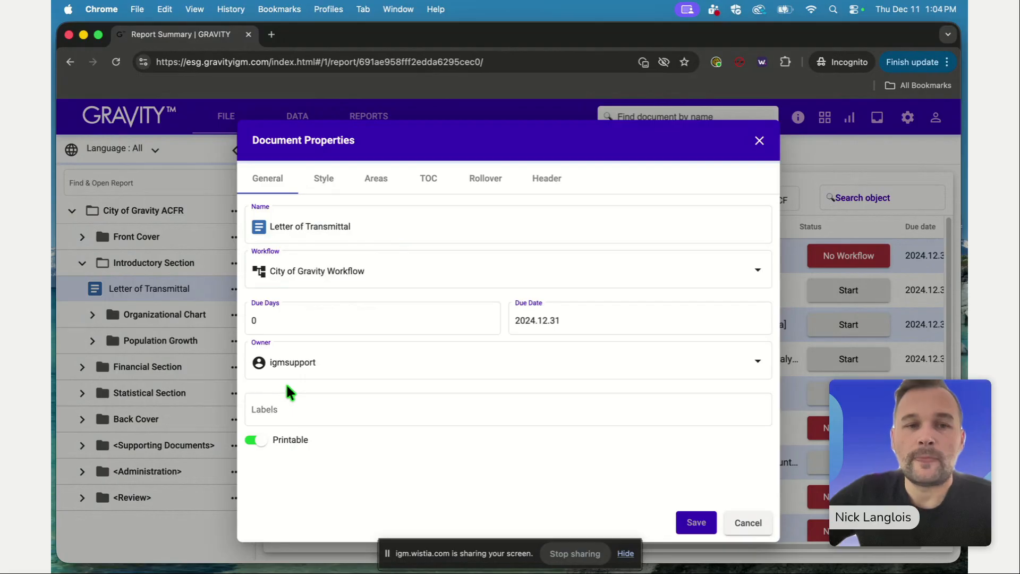
click(373, 270)
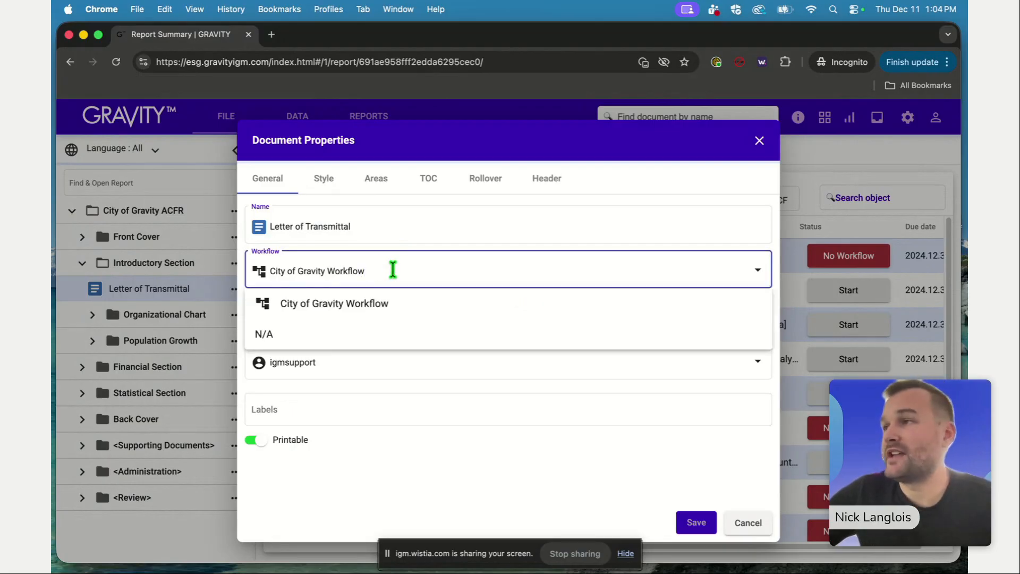
click(313, 380)
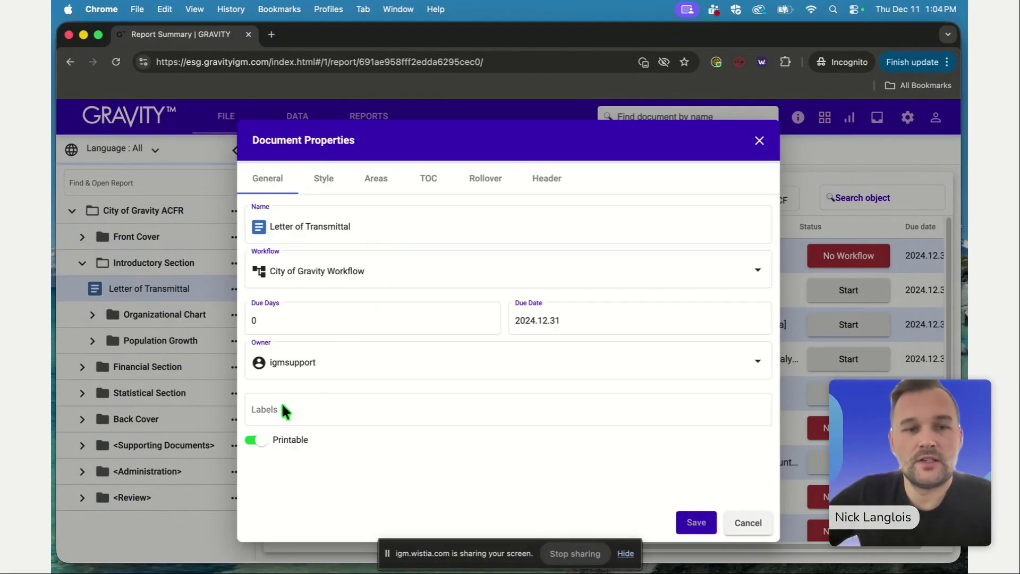
- In the document's style properties, turn off Start on New Page and try Don't break between pages on and off
click(323, 180)
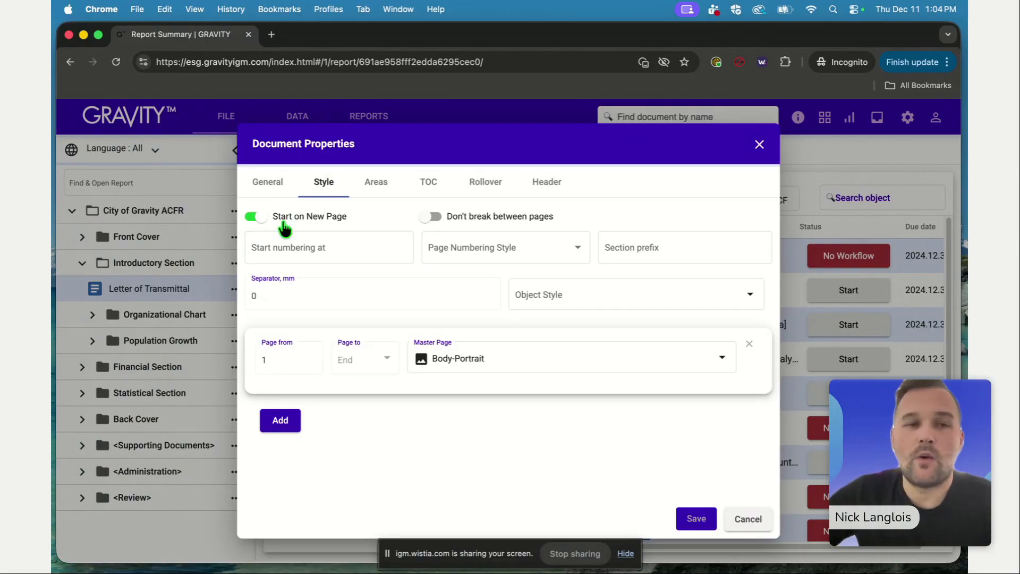
click(265, 218)
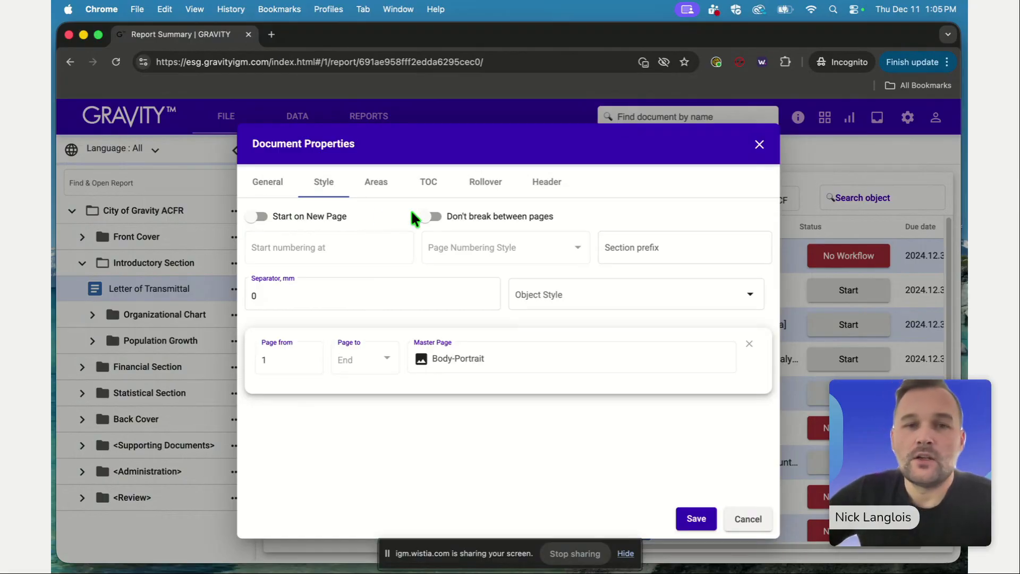
click(488, 227)
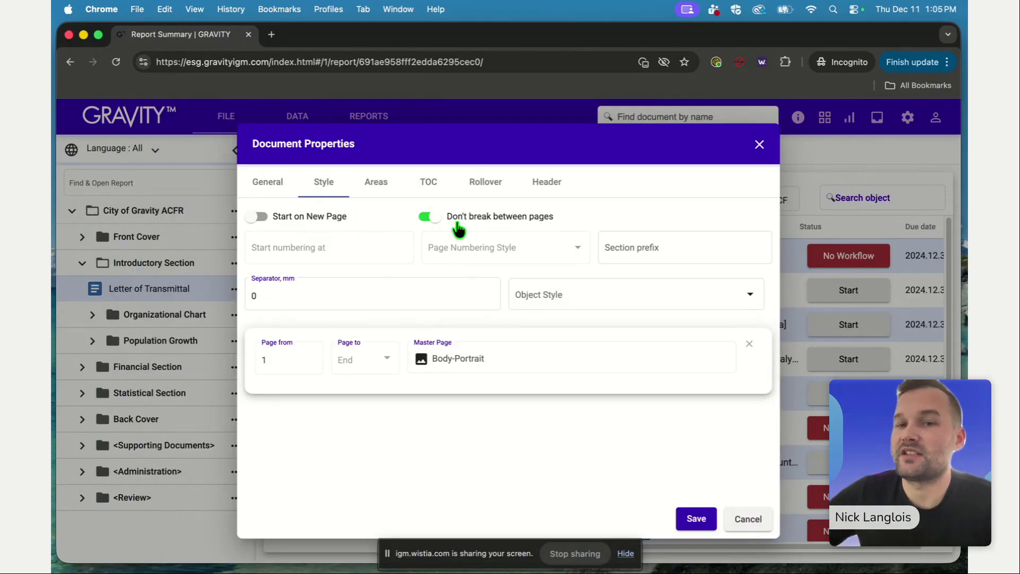
click(524, 224)
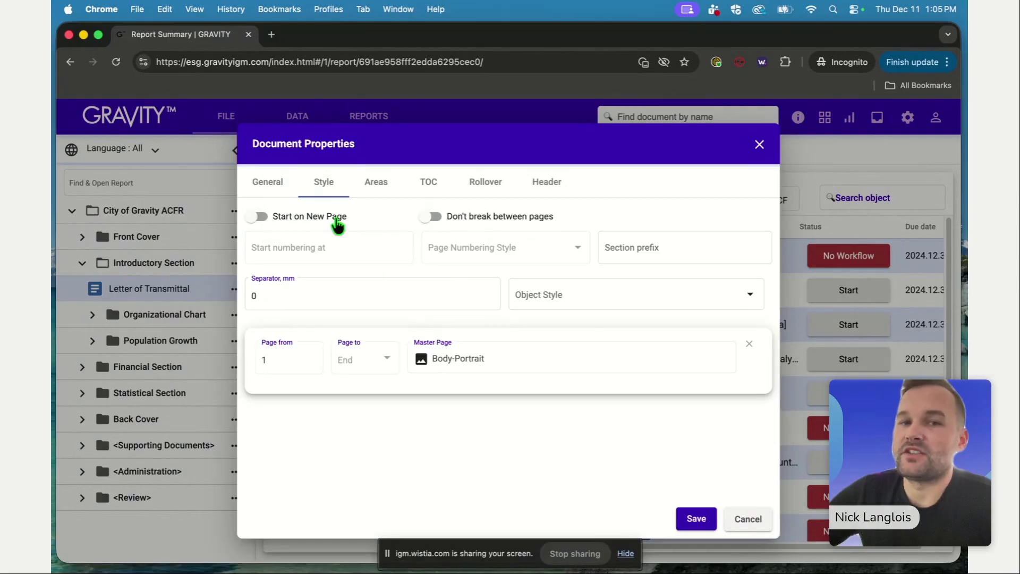
- Try a separator of 3 mm for the document and clear the value again
click(267, 293)
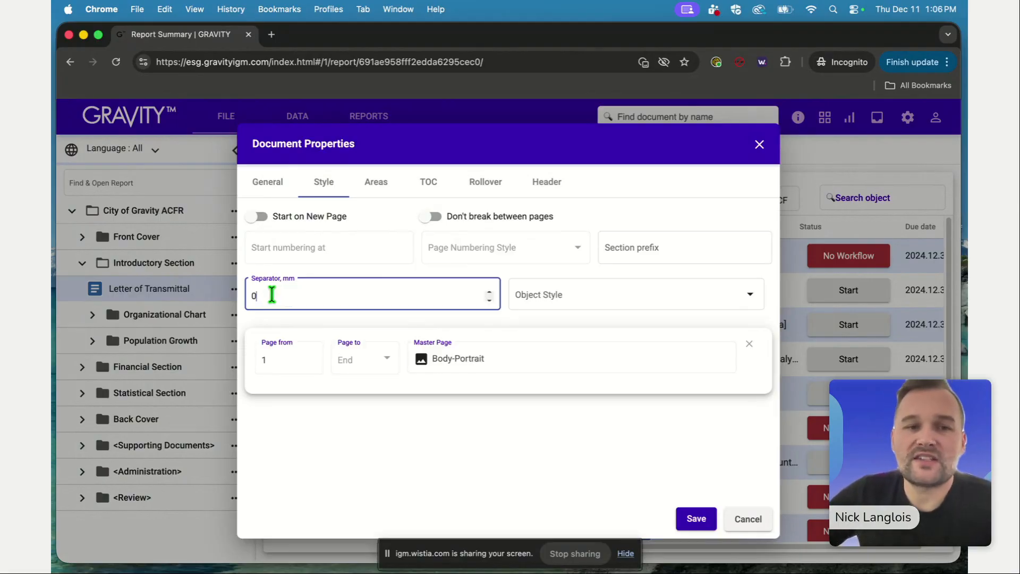
drag(251, 296, 301, 297)
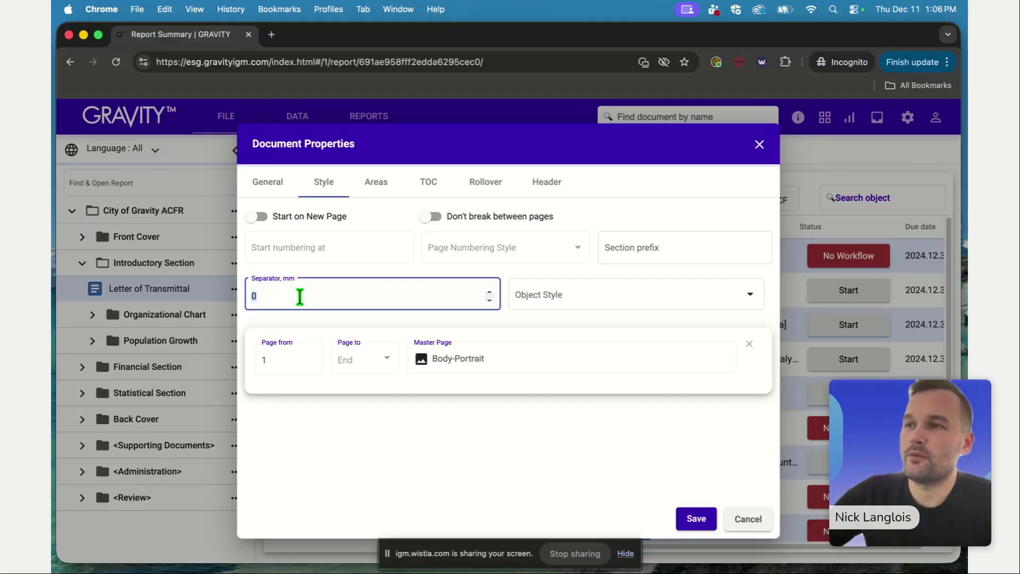
key(BackSpace)
text(1)
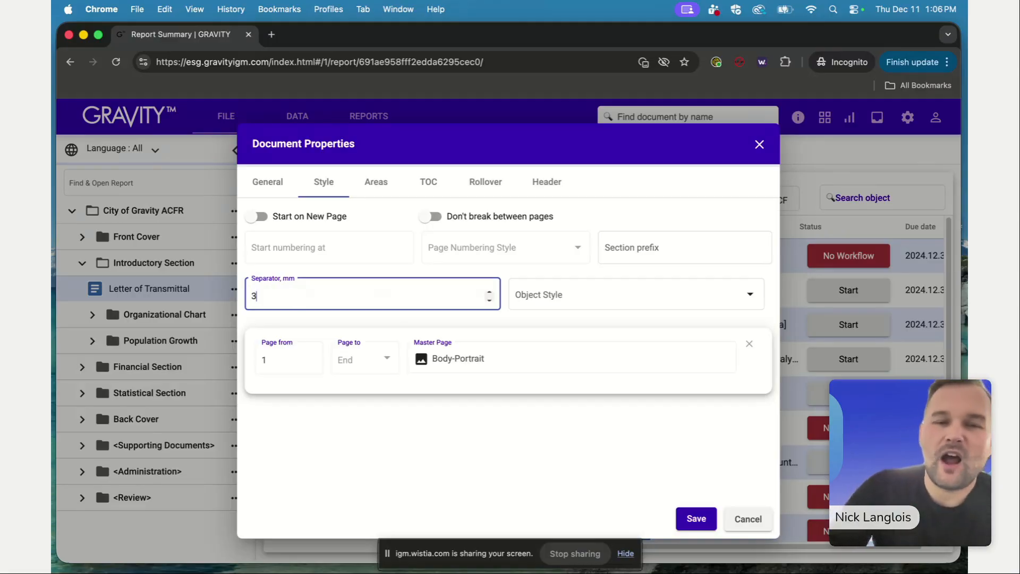
key(BackSpace)
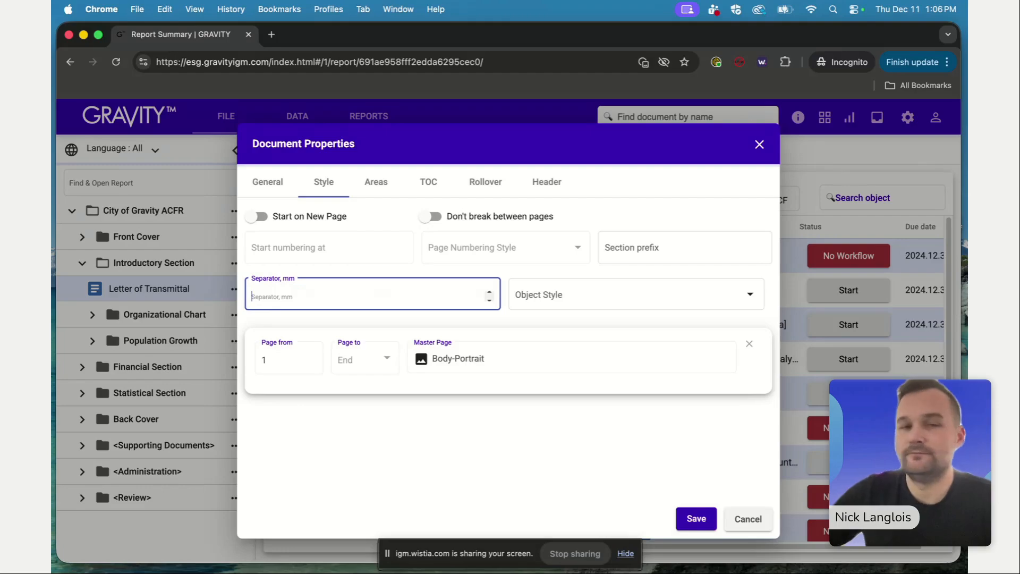
click(380, 269)
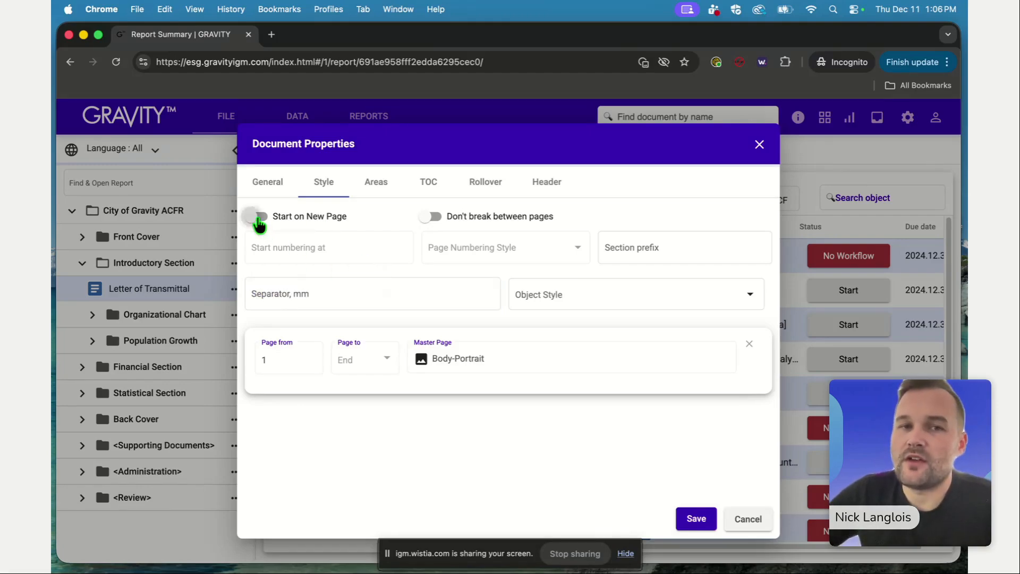
- Turn on Start on New Page and set the document's page numbering to start at 1
click(268, 220)
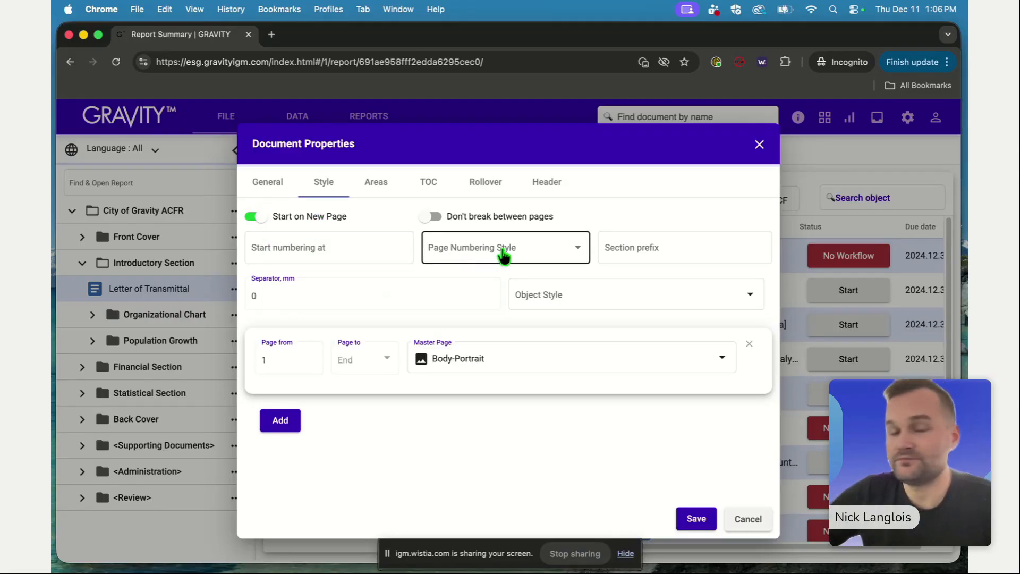
click(330, 247)
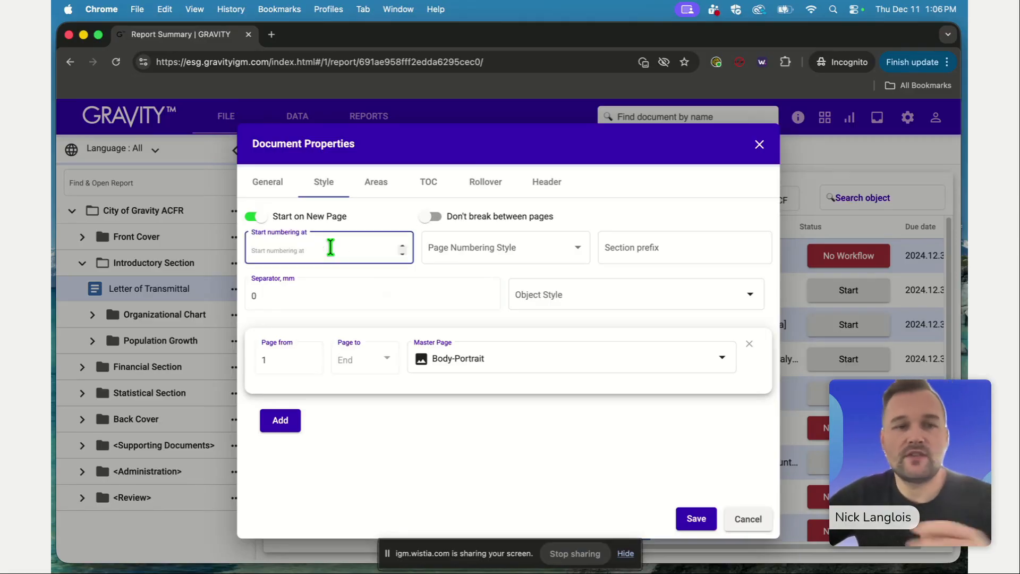
text(1)
click(614, 201)
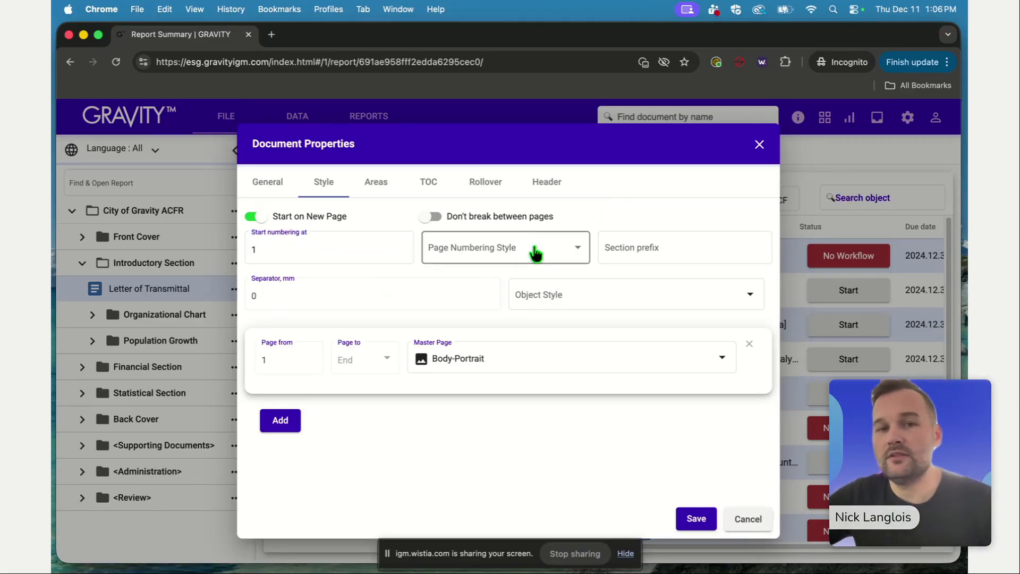
- Set the page numbering style to uppercase Roman numerals (I, II, III, IV...)
click(517, 255)
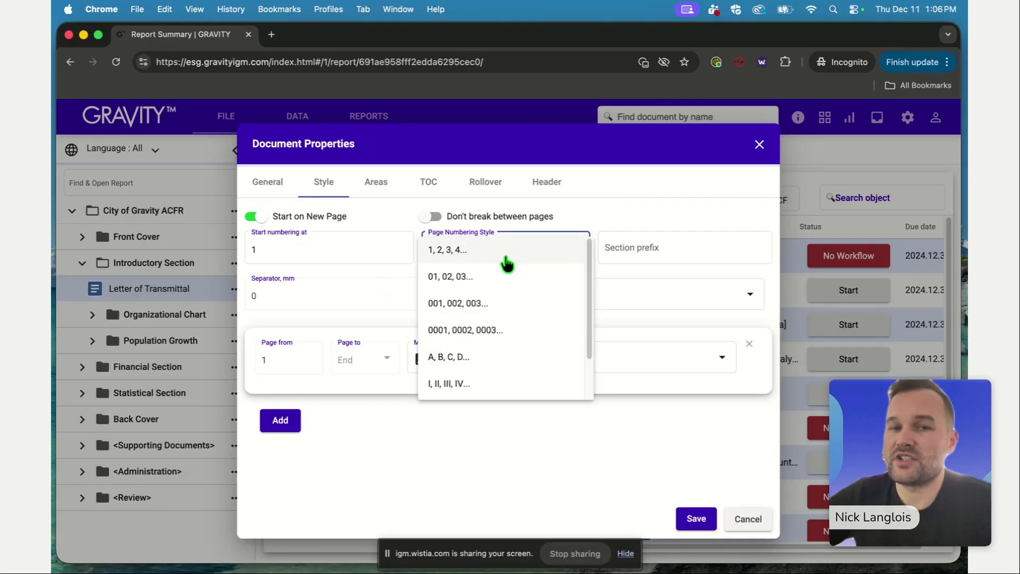
click(457, 384)
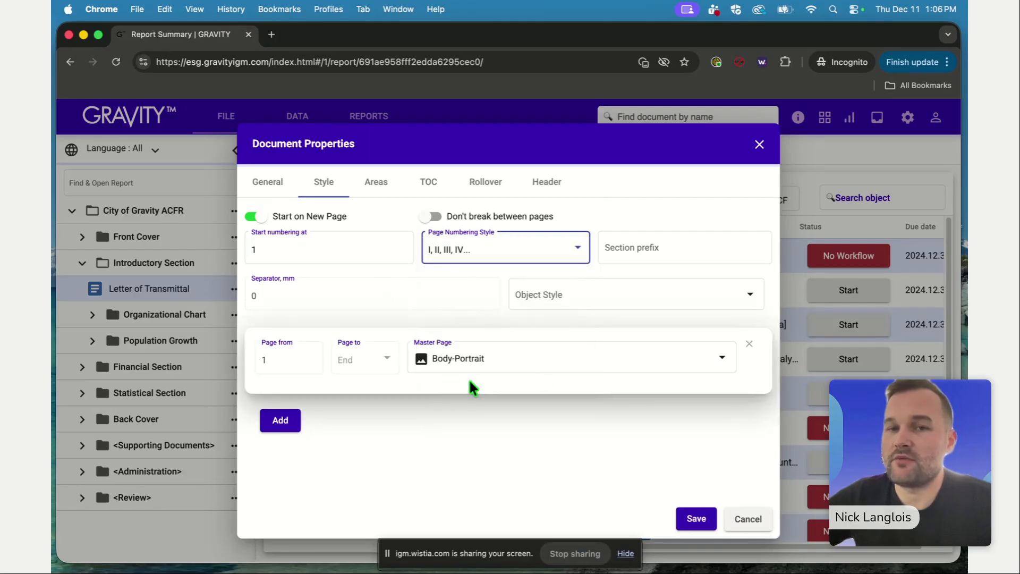
click(499, 270)
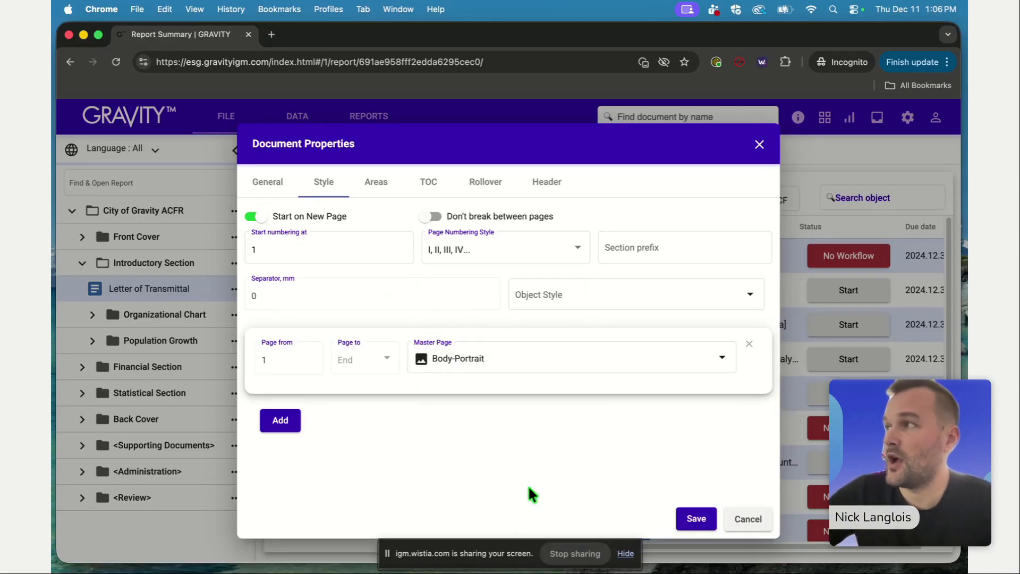
- Set the page numbering style to 1, 2, 3, 4..
click(463, 252)
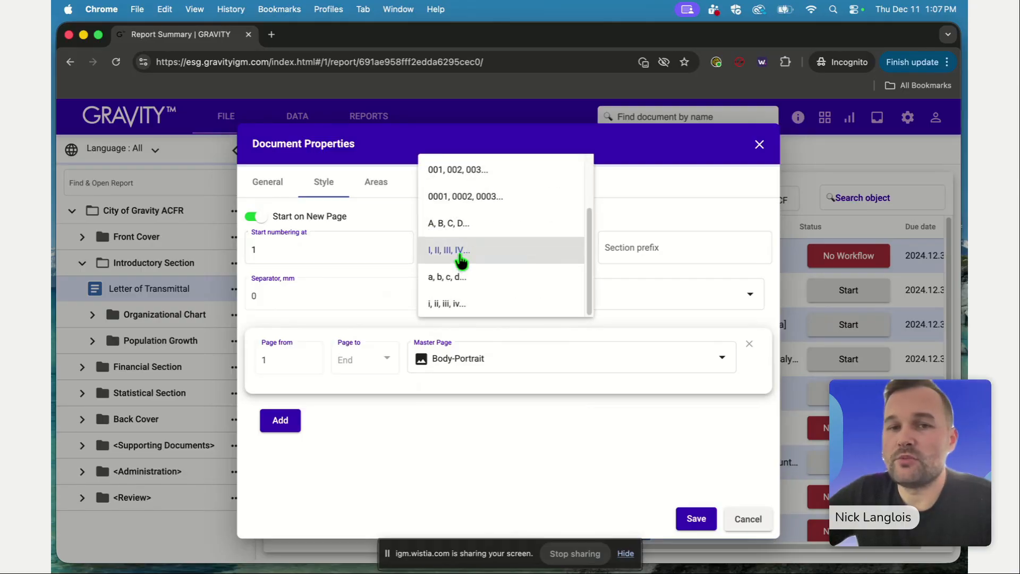
scroll(460, 260, up, 3)
click(477, 201)
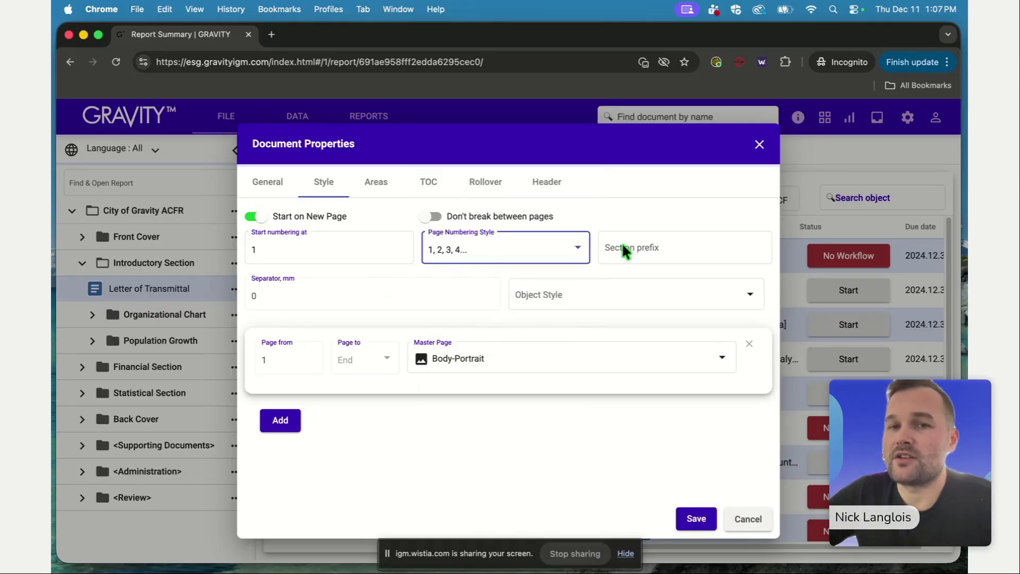
- Clear the document's starting page number so that Start numbering at is empty
click(640, 205)
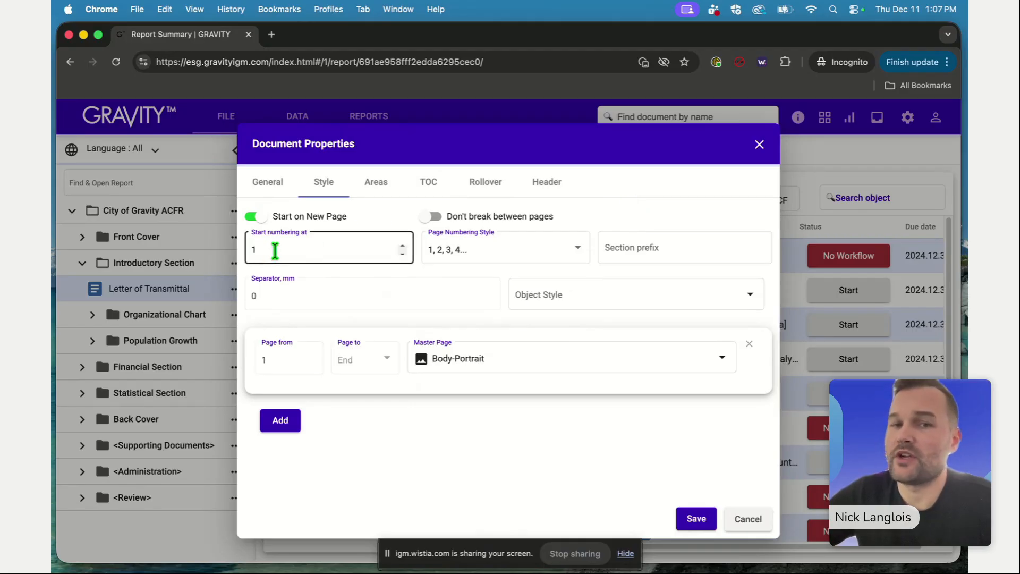
drag(275, 250, 250, 258)
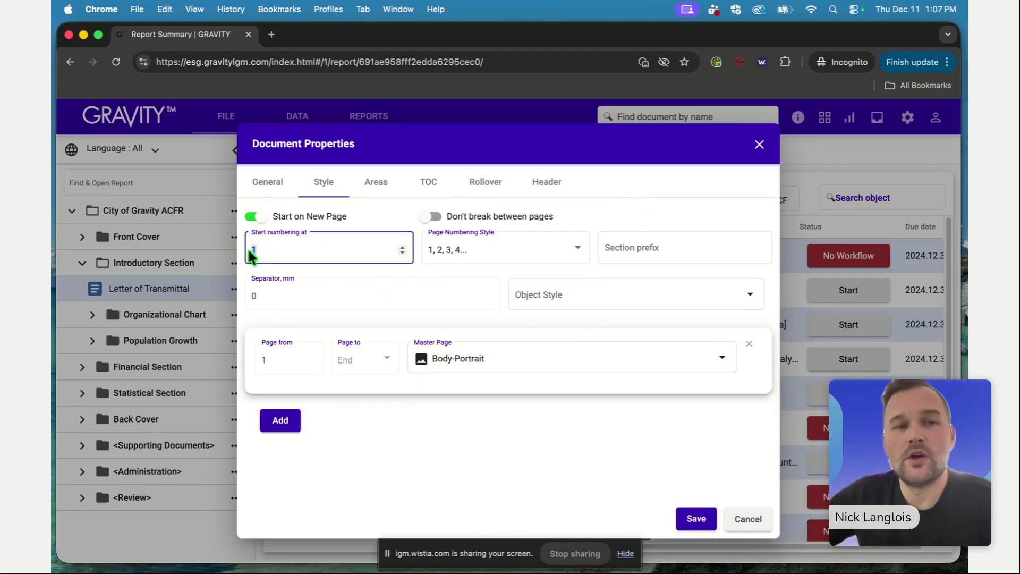
key(BackSpace)
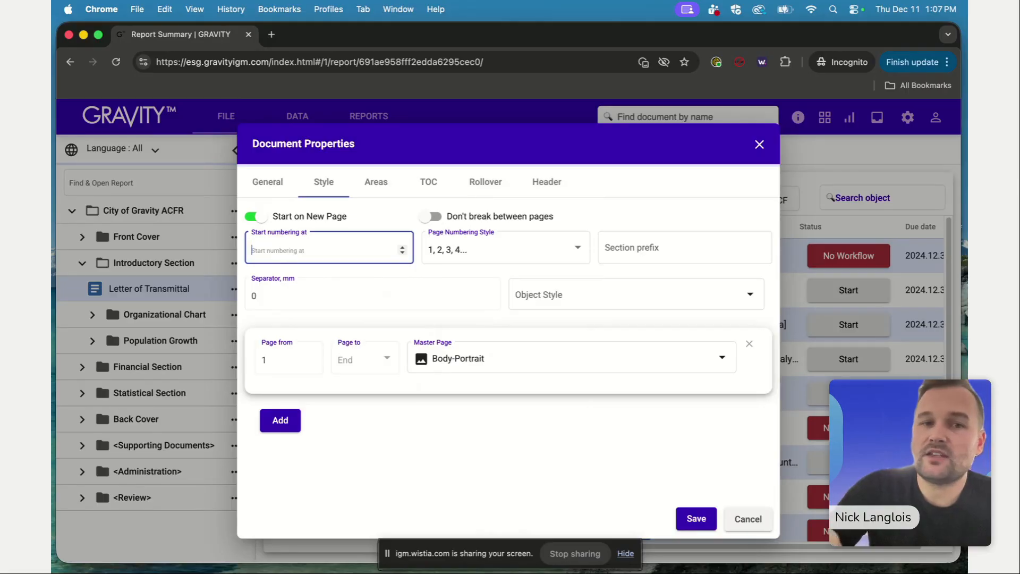
click(396, 413)
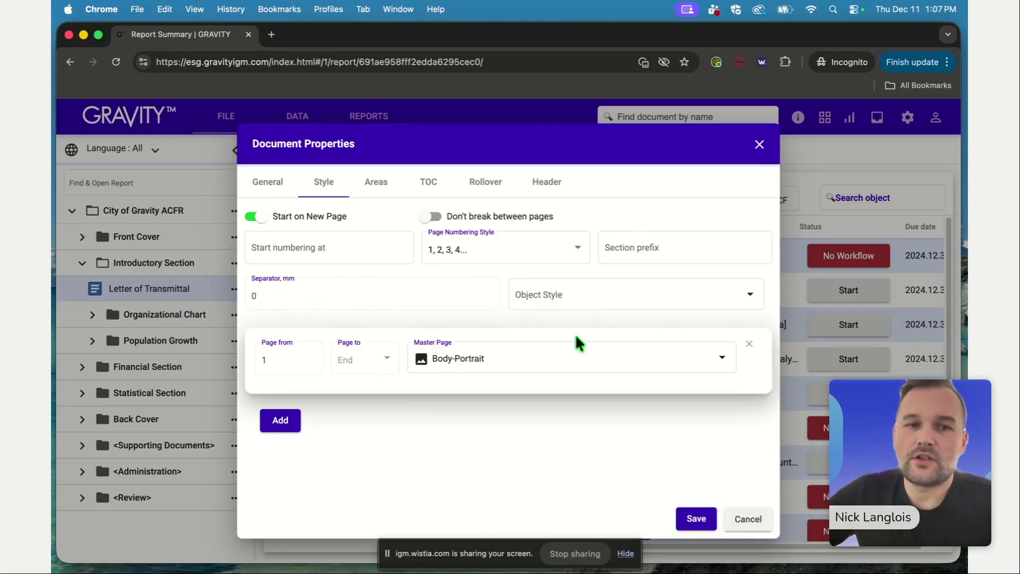
- Look through the object styles available for the document, from the basic frames to the column and image wrap styles
click(583, 296)
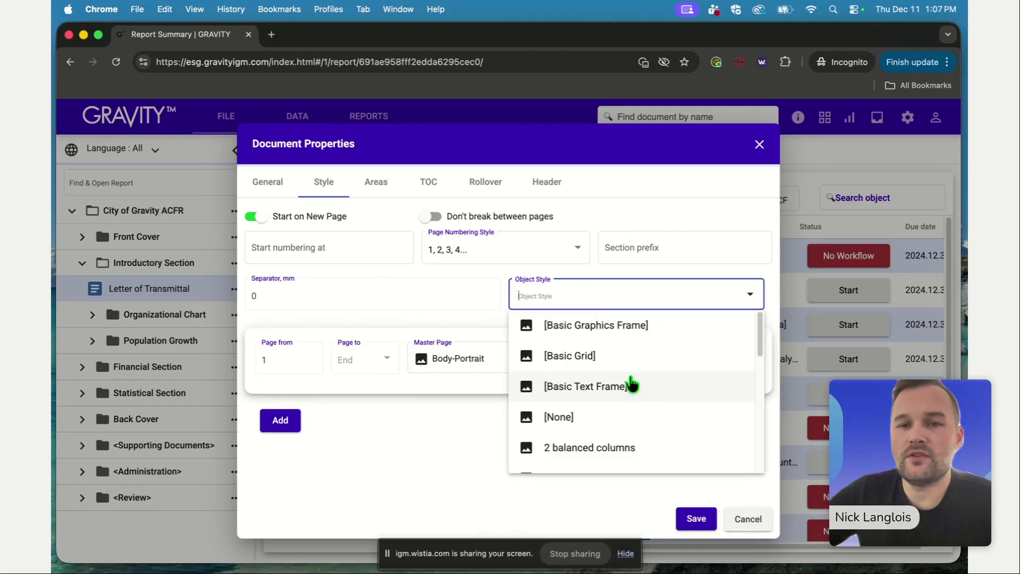
scroll(631, 384, down, 3)
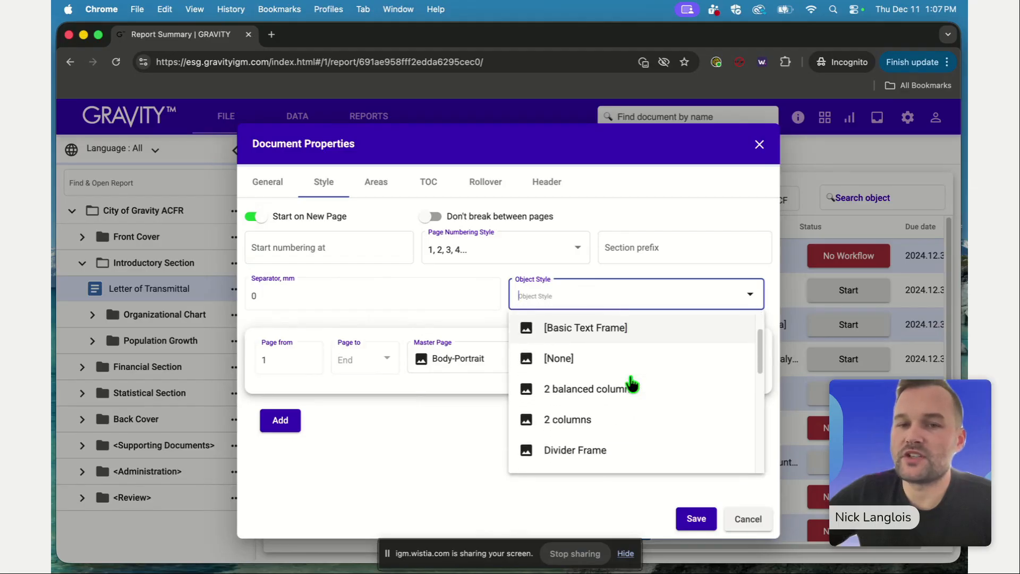
scroll(631, 383, down, 2)
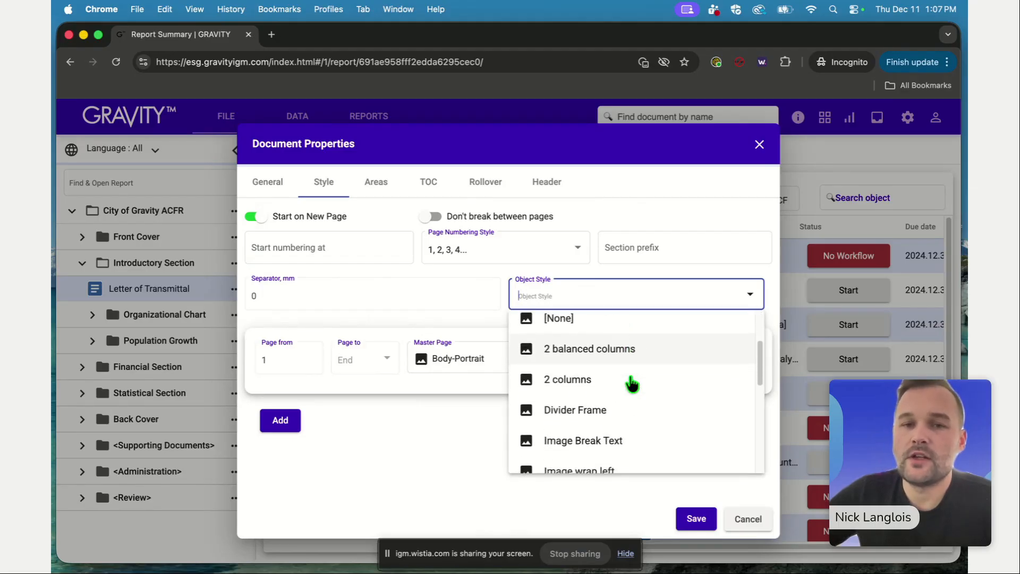
scroll(631, 383, down, 1)
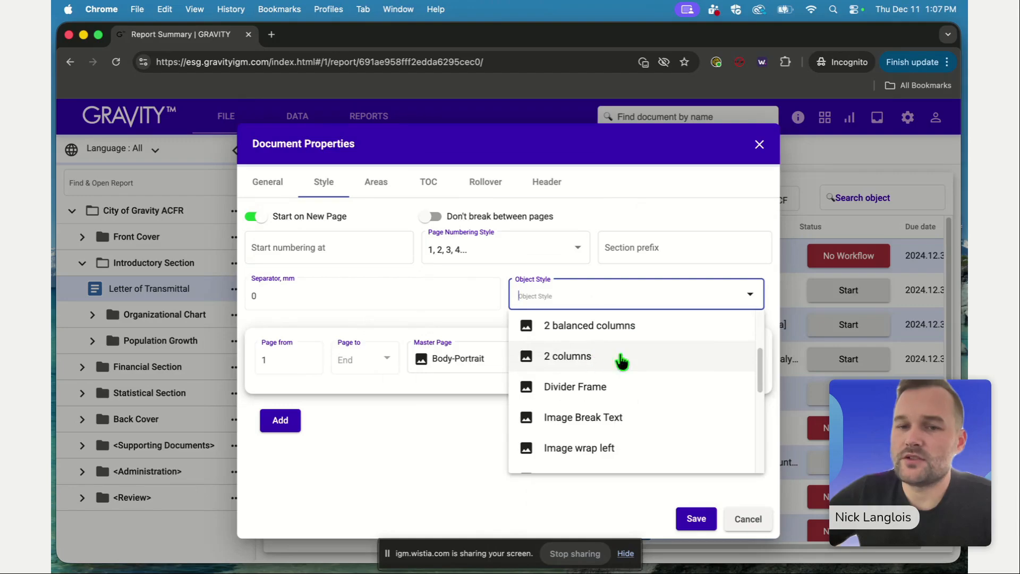
scroll(630, 415, down, 1)
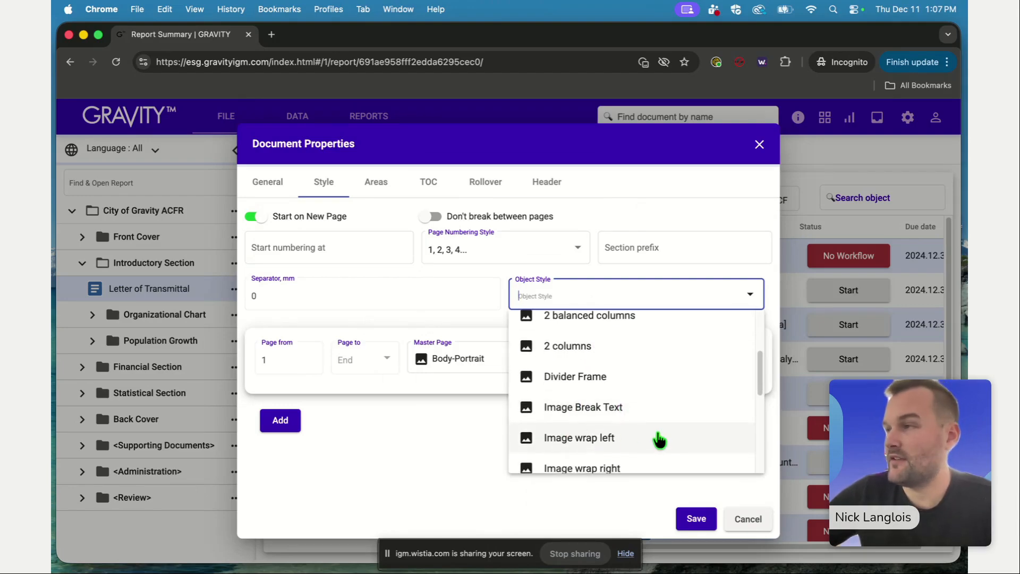
scroll(661, 438, up, 1)
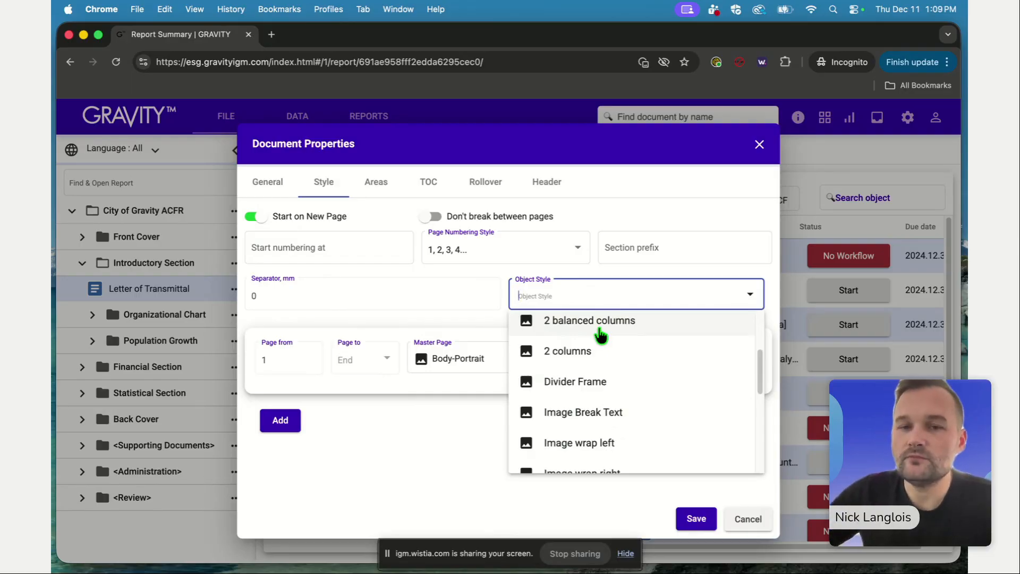
scroll(617, 378, down, 1)
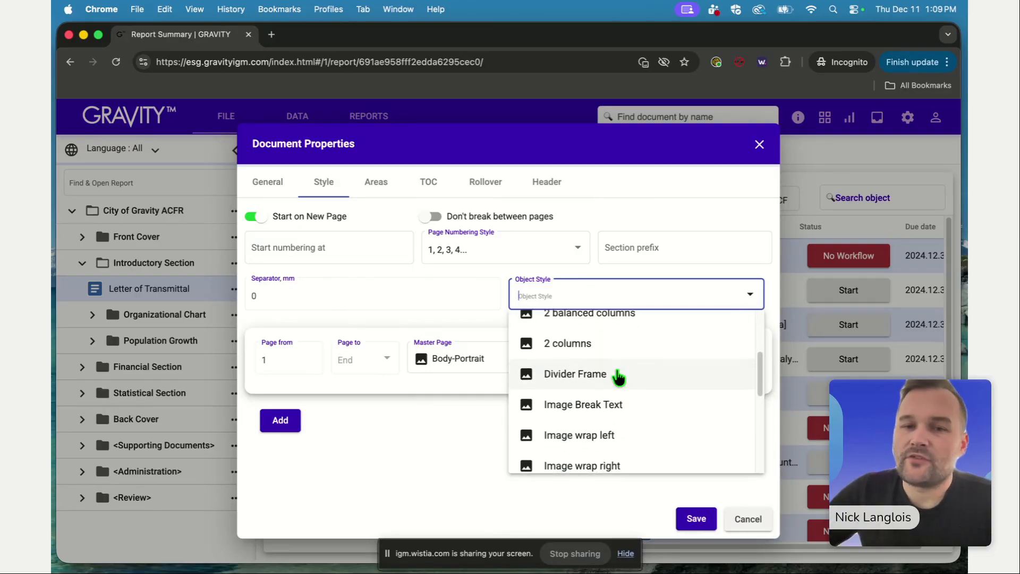
scroll(617, 379, down, 1)
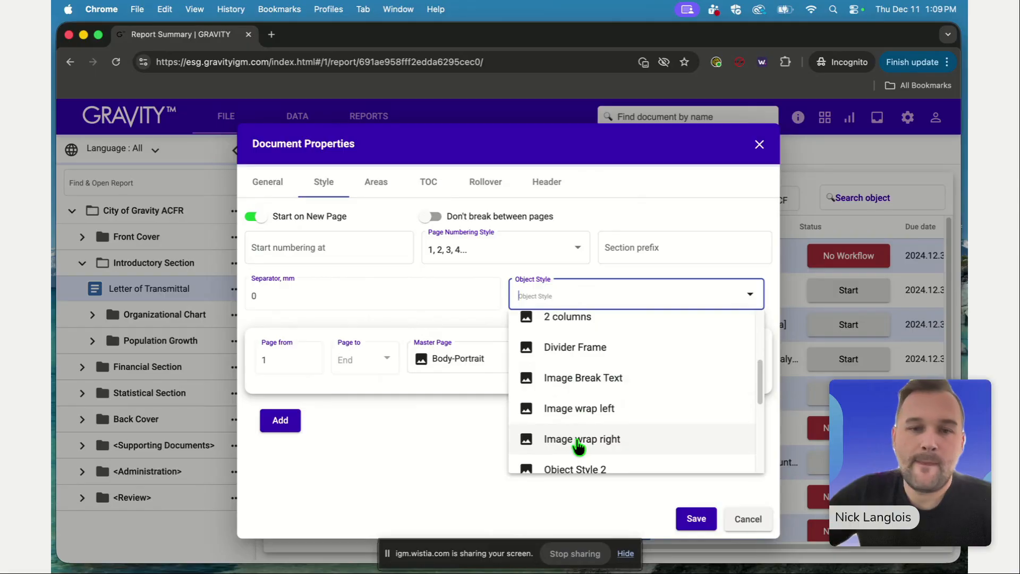
click(388, 427)
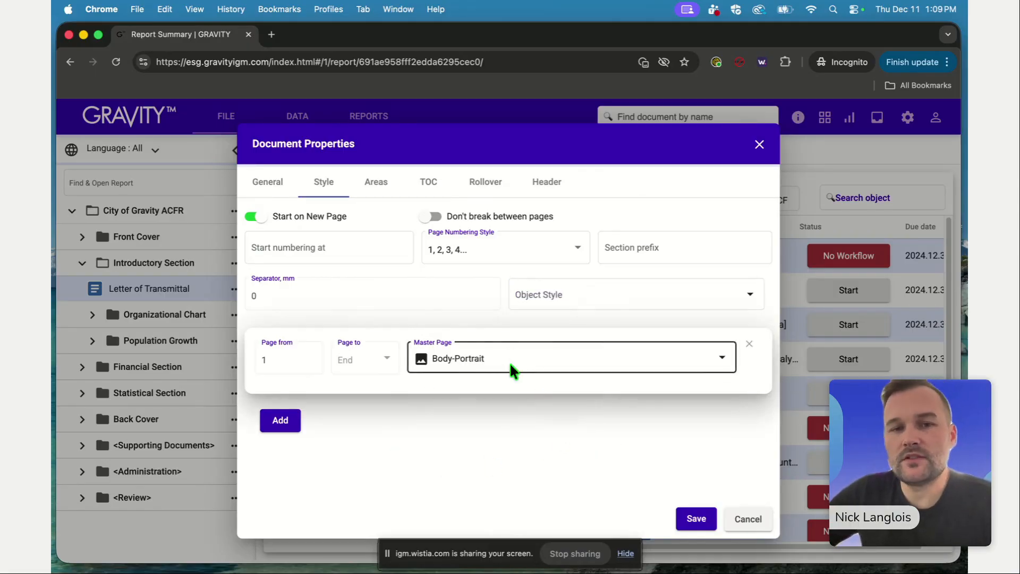
- Look through the master pages available for the Letter of Transmittal, and close its properties without saving
click(510, 357)
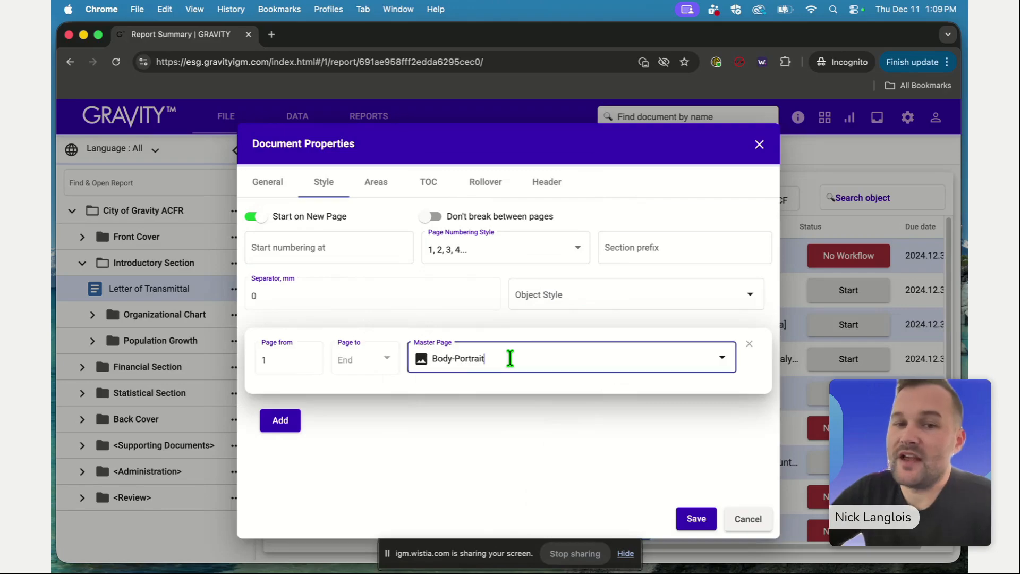
scroll(534, 393, down, 1)
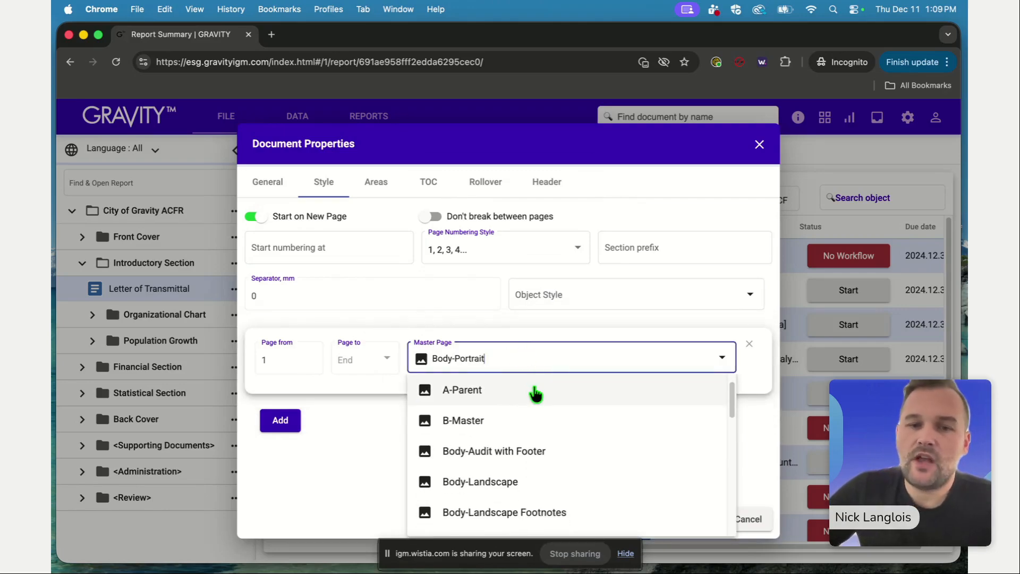
scroll(535, 393, down, 3)
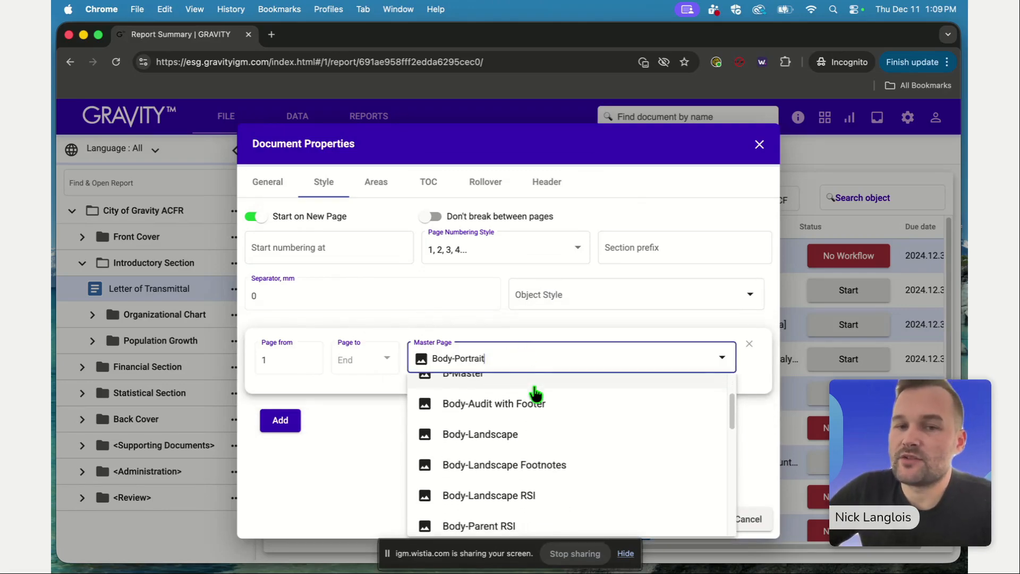
scroll(535, 394, down, 1)
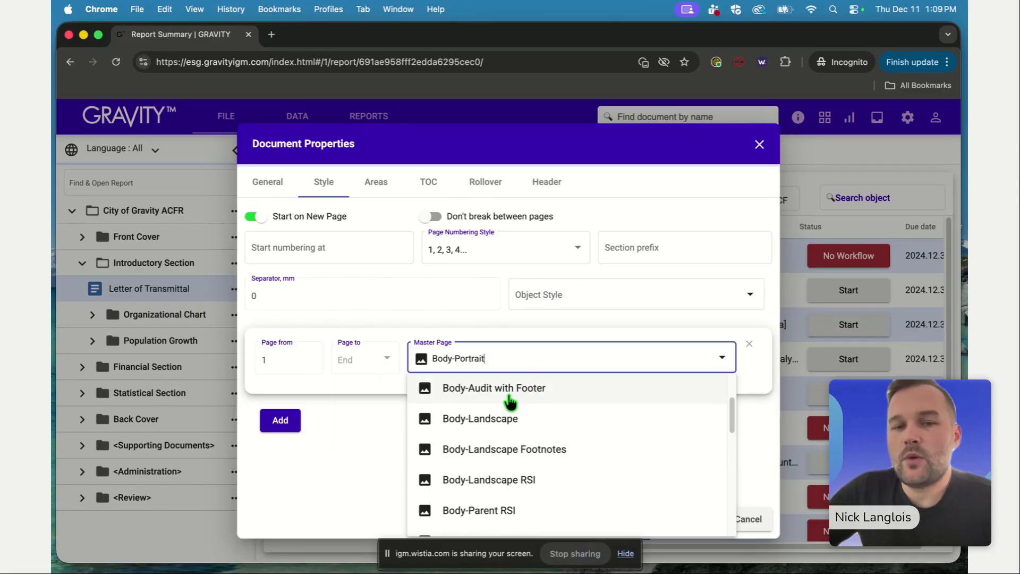
scroll(510, 403, down, 1)
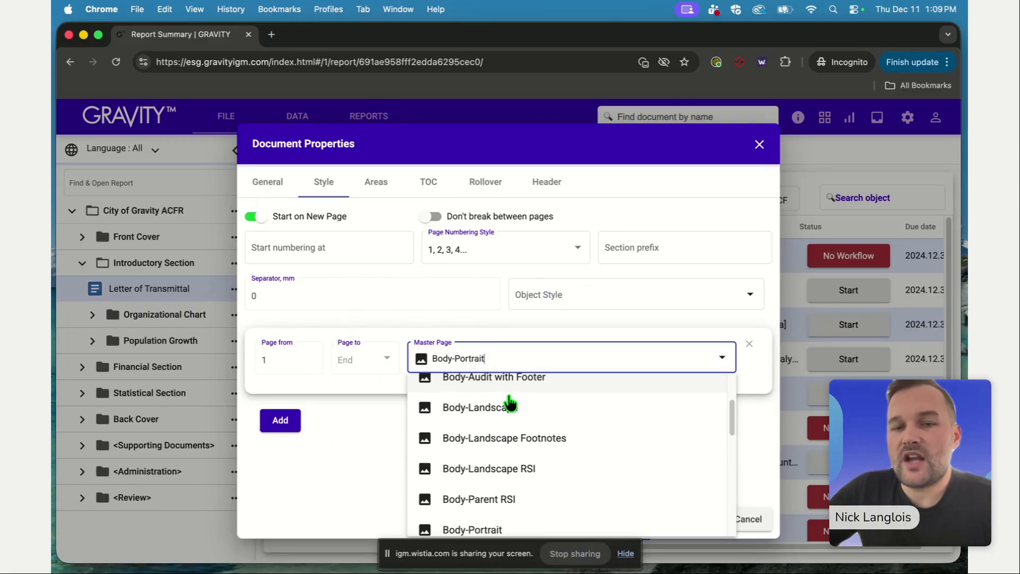
click(365, 433)
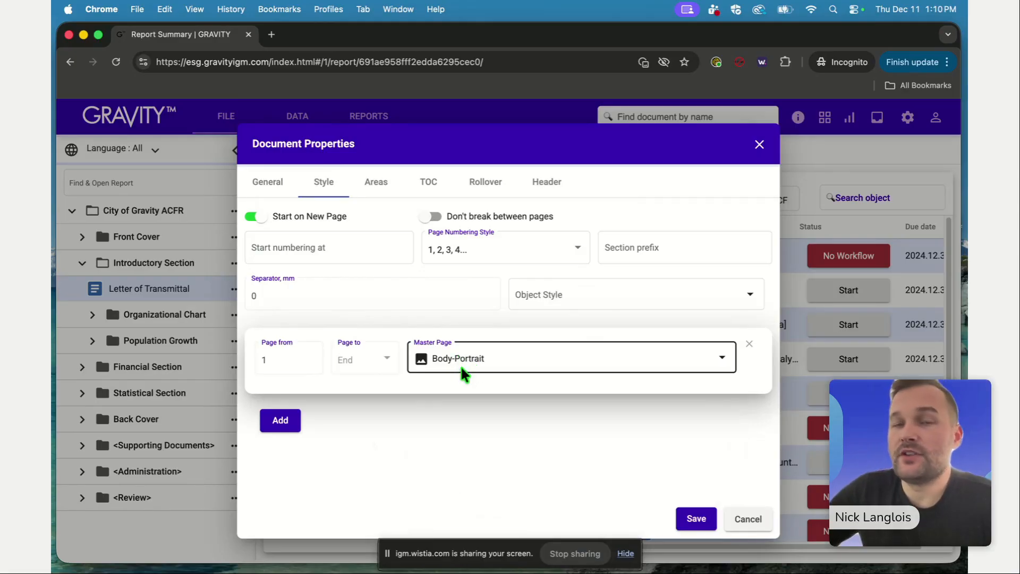
click(508, 357)
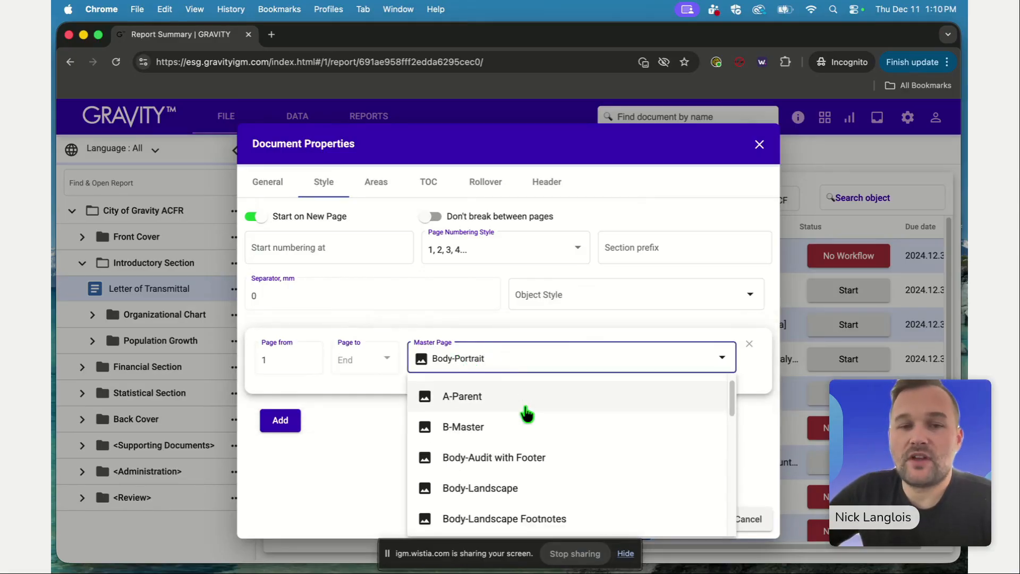
scroll(526, 414, down, 5)
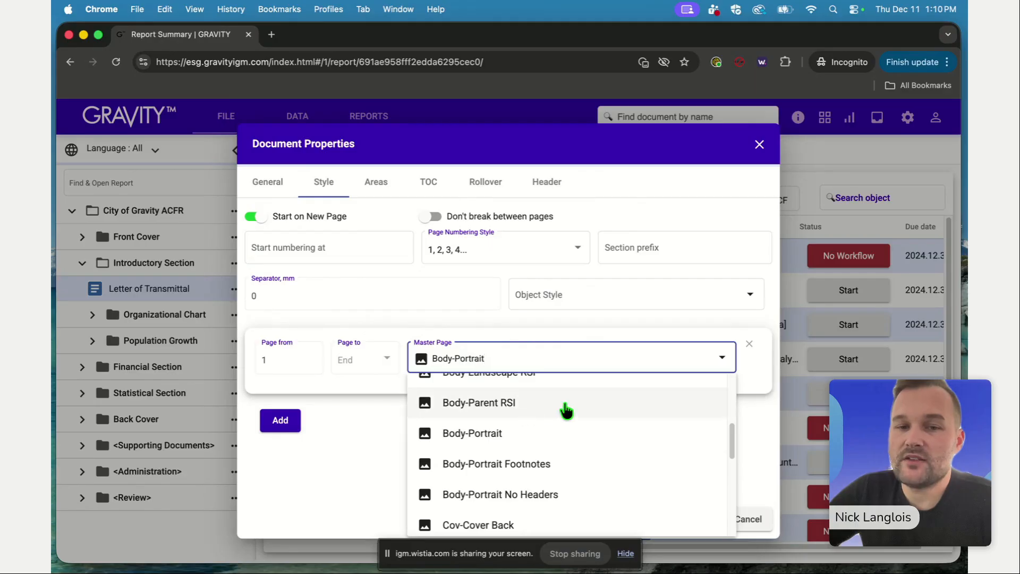
click(341, 457)
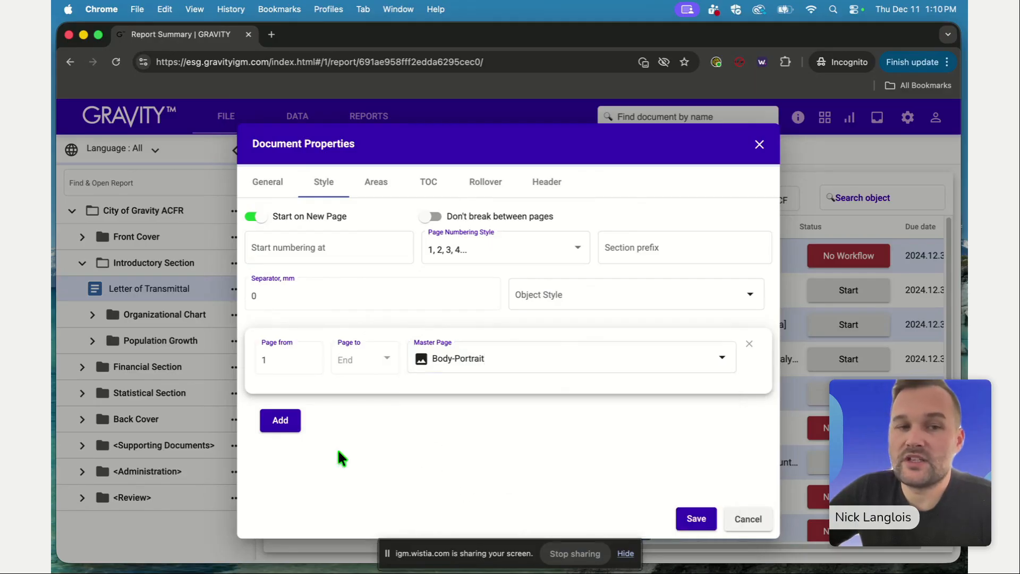
click(760, 145)
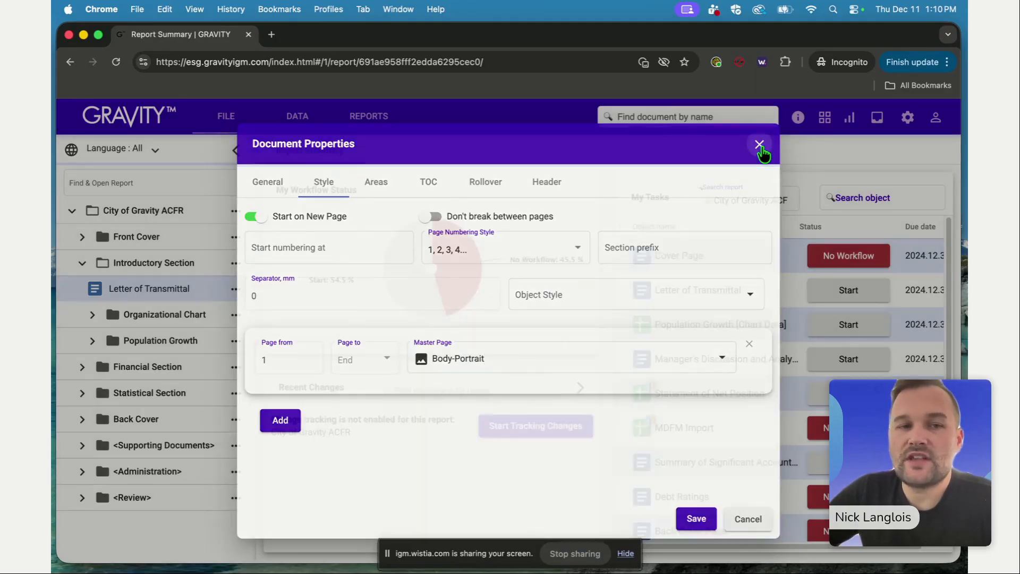
- Check the master page in the style properties of Population Growth [Chart Data] inside the Population Growth folder, and close them
click(92, 315)
click(92, 341)
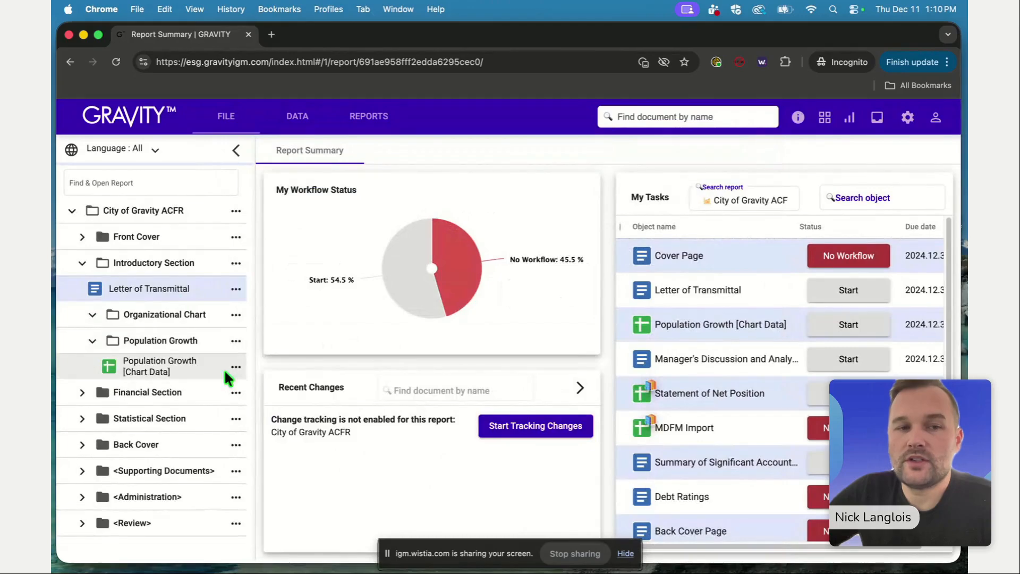
click(236, 368)
click(246, 303)
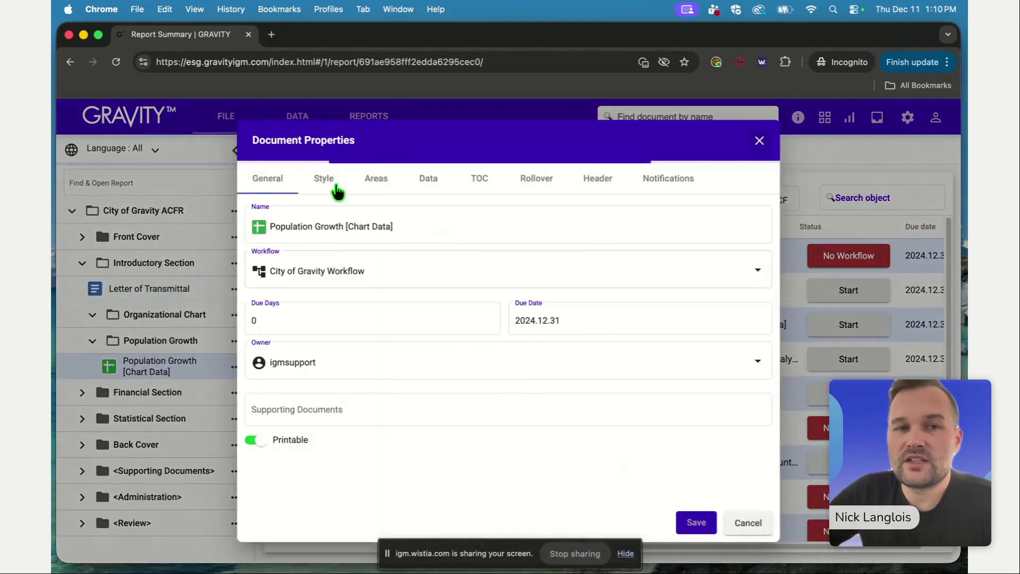
click(335, 187)
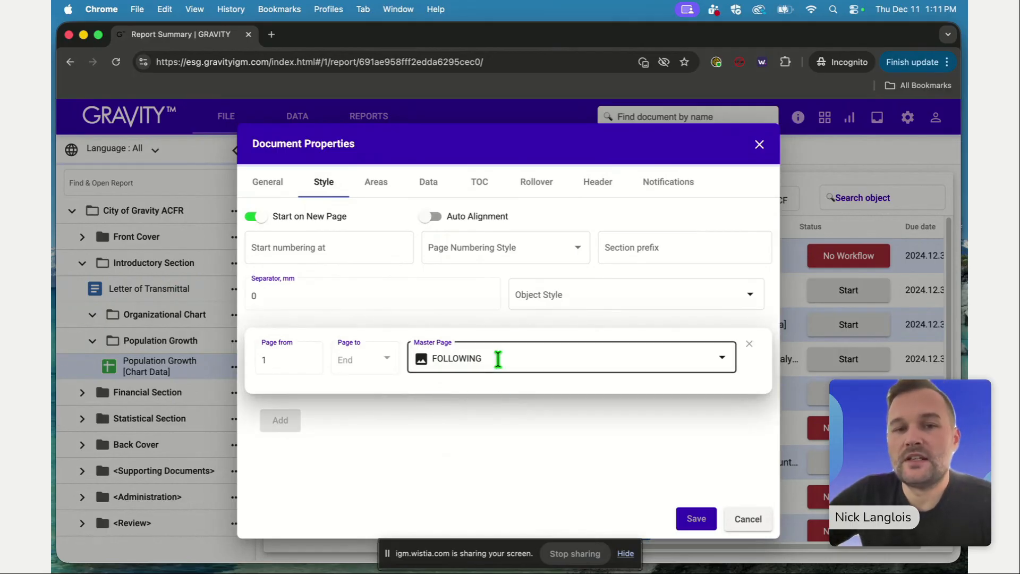
click(759, 145)
- Look through the master page choices in the Letter of Transmittal's style properties, from the body pages to the covers and divider, and close the properties unsaved
click(236, 288)
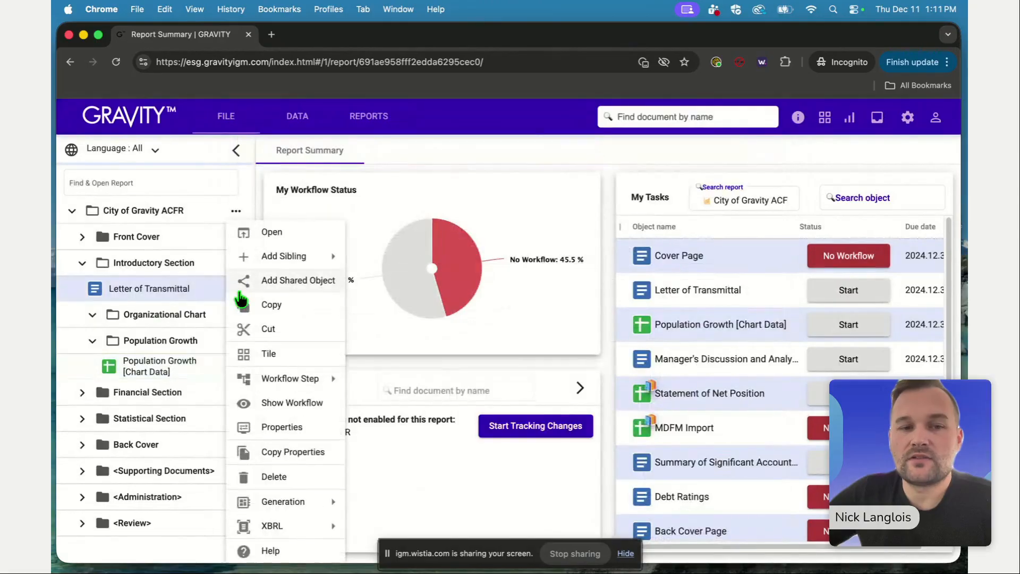
click(279, 426)
click(324, 179)
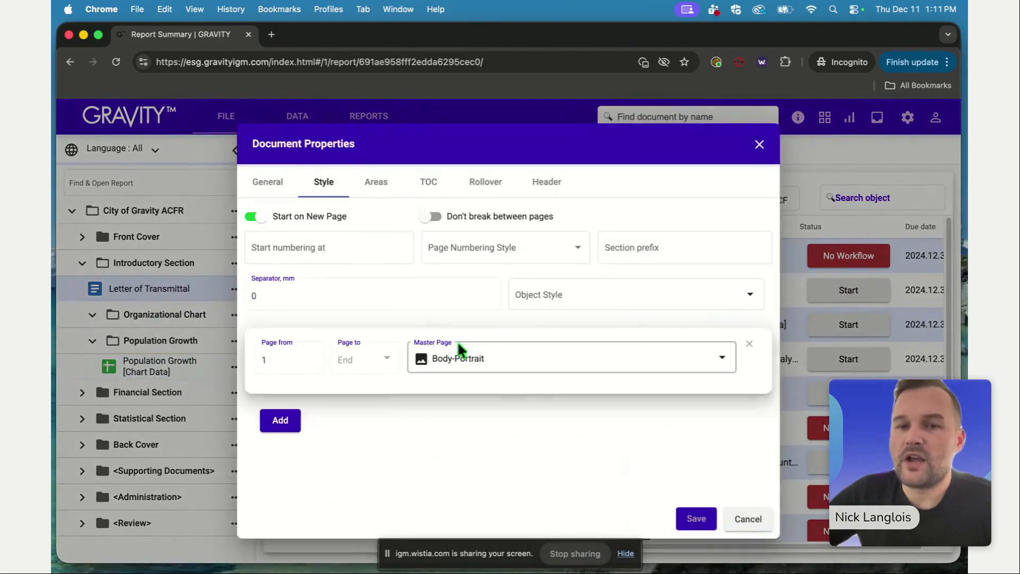
click(505, 356)
scroll(591, 461, down, 3)
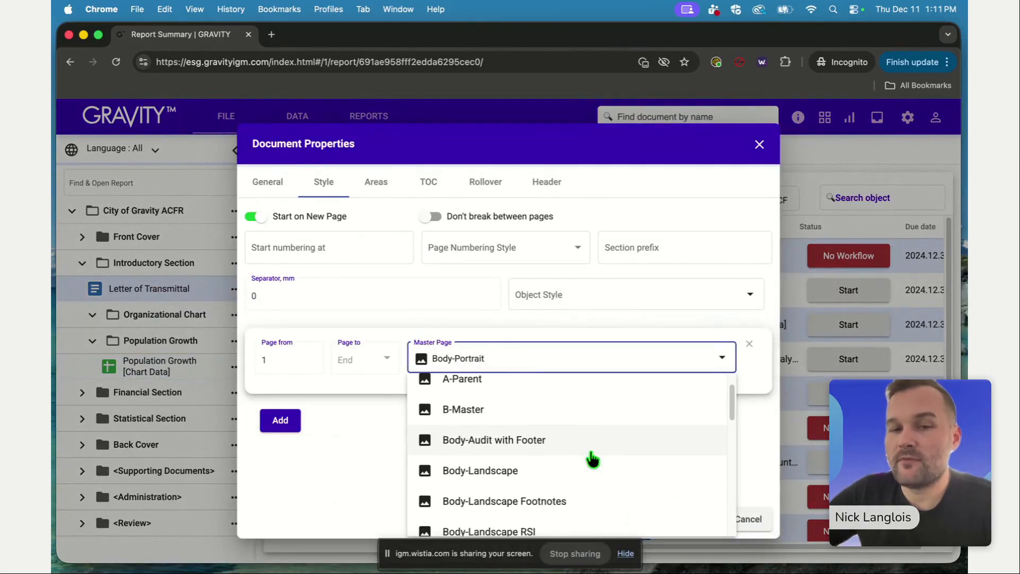
scroll(592, 451, down, 1)
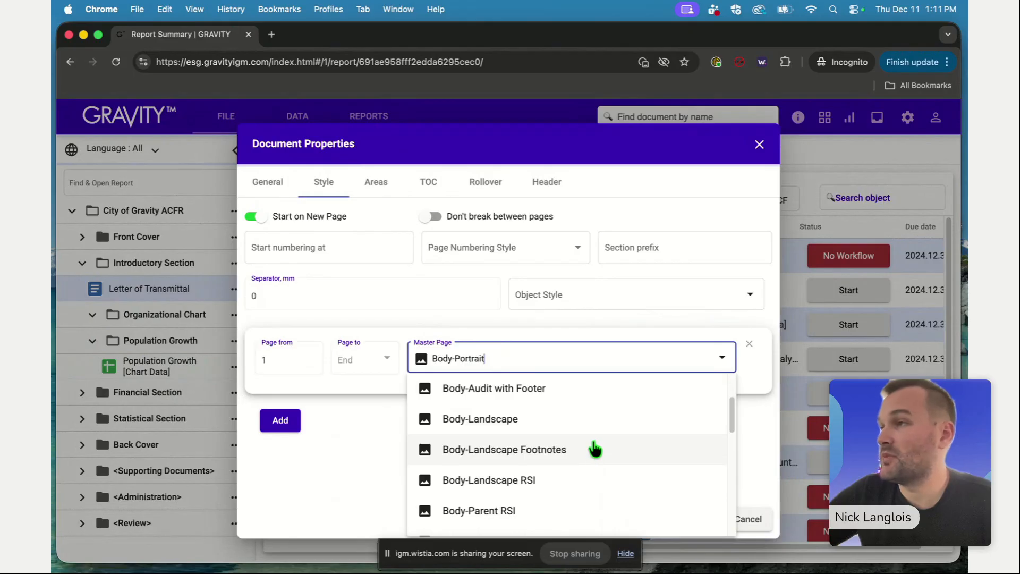
scroll(564, 441, down, 1)
scroll(565, 440, down, 1)
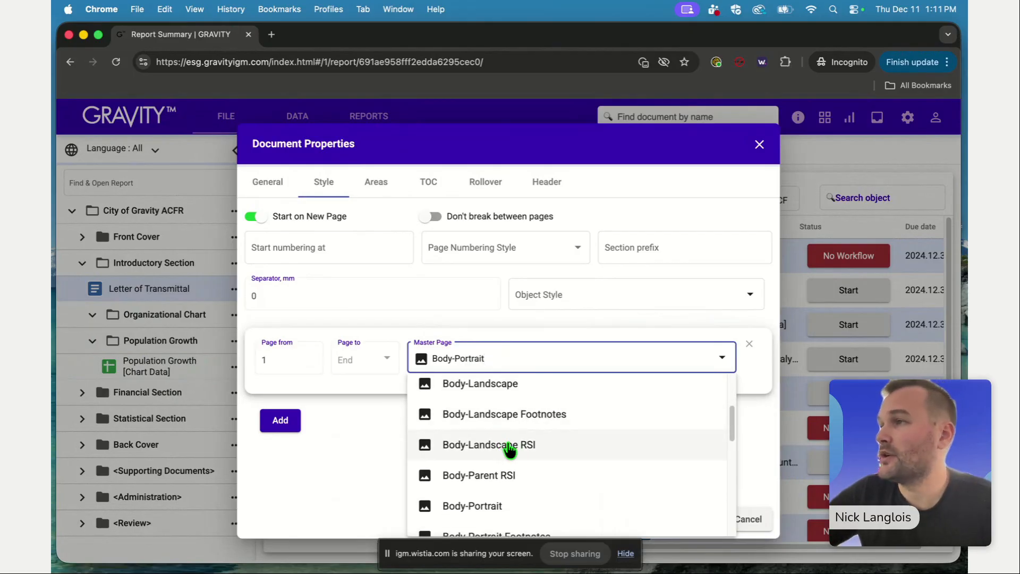
scroll(526, 444, down, 1)
scroll(531, 442, down, 1)
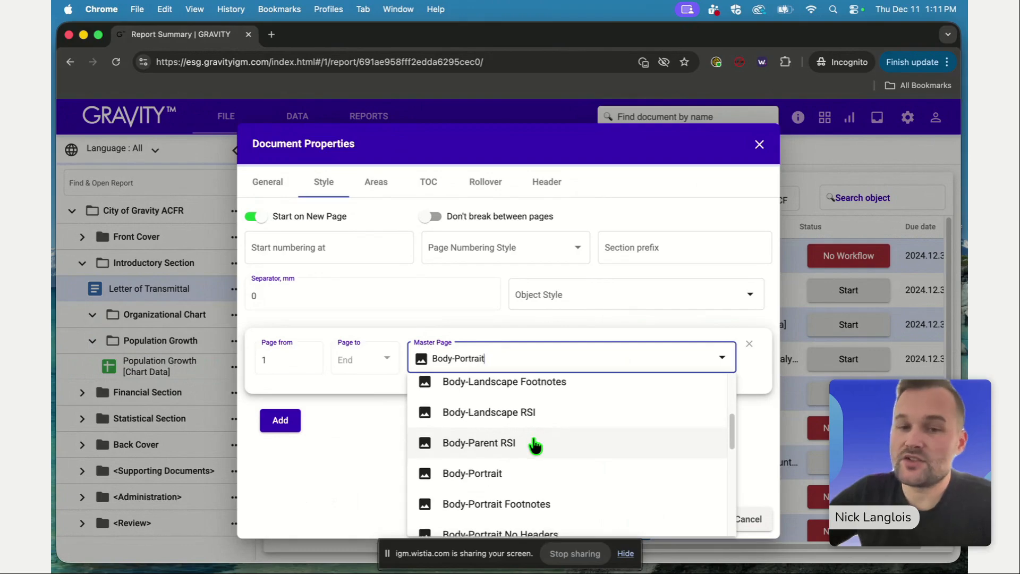
scroll(534, 447, down, 1)
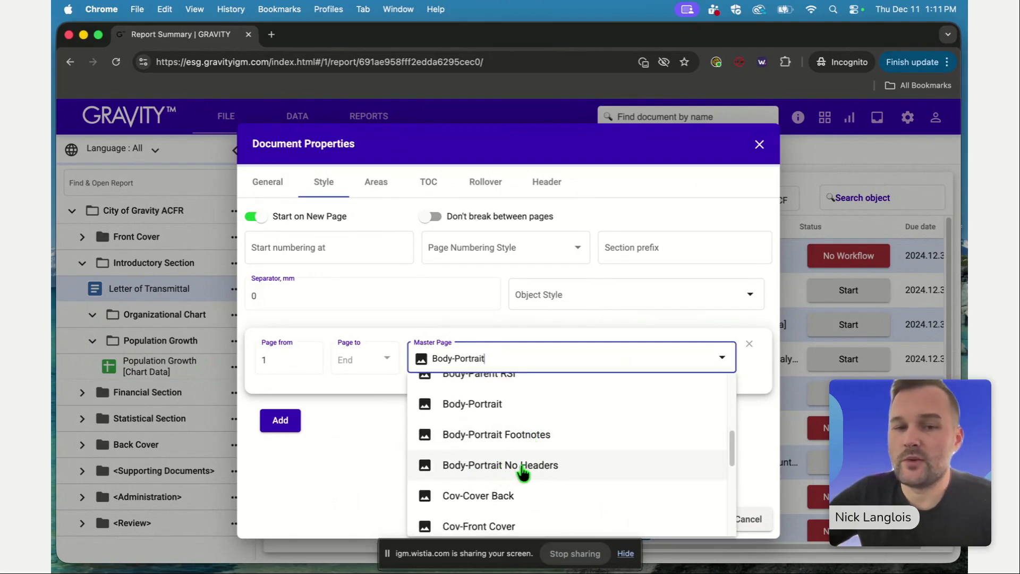
scroll(541, 457, down, 1)
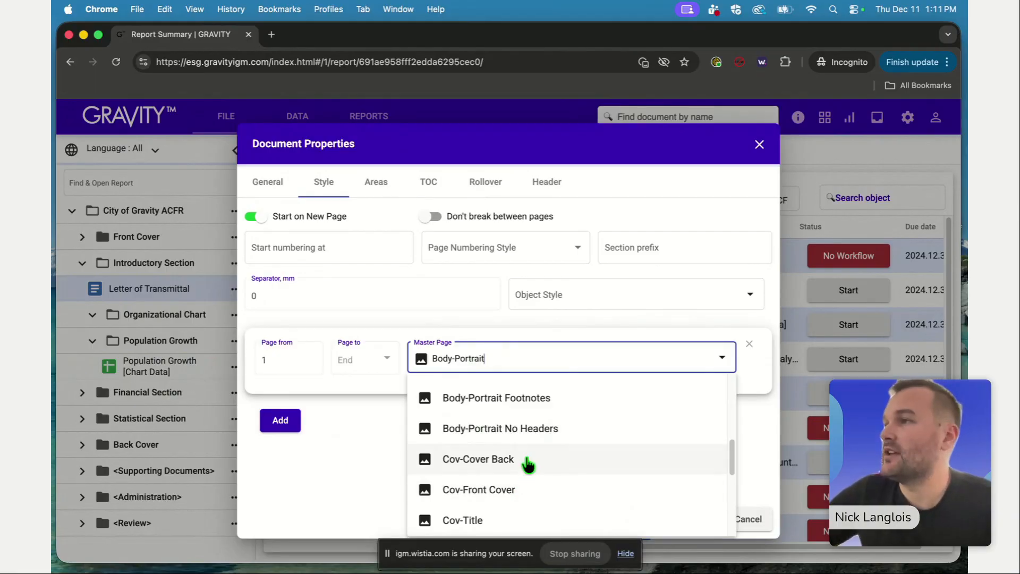
scroll(528, 464, down, 1)
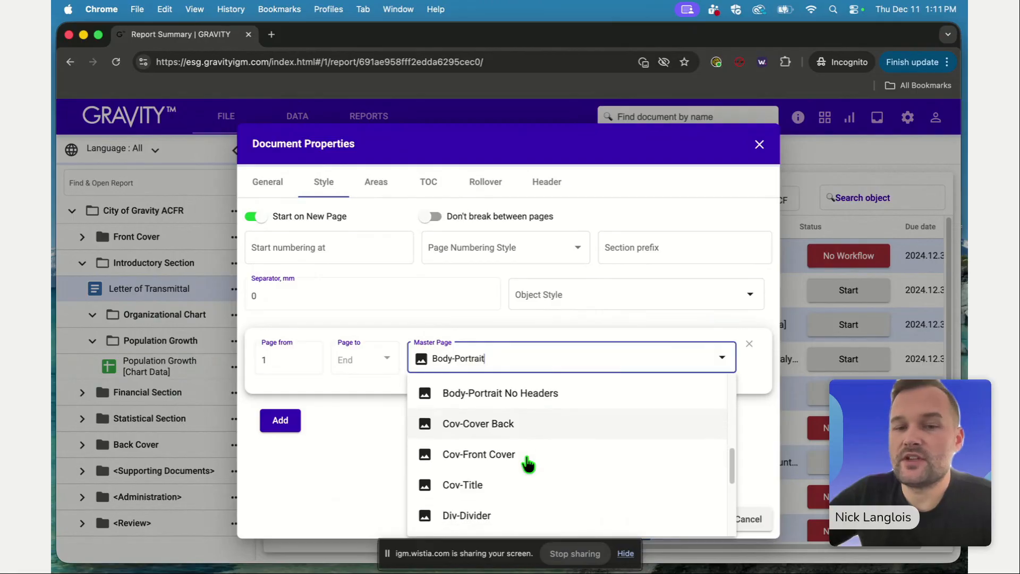
scroll(478, 489, down, 1)
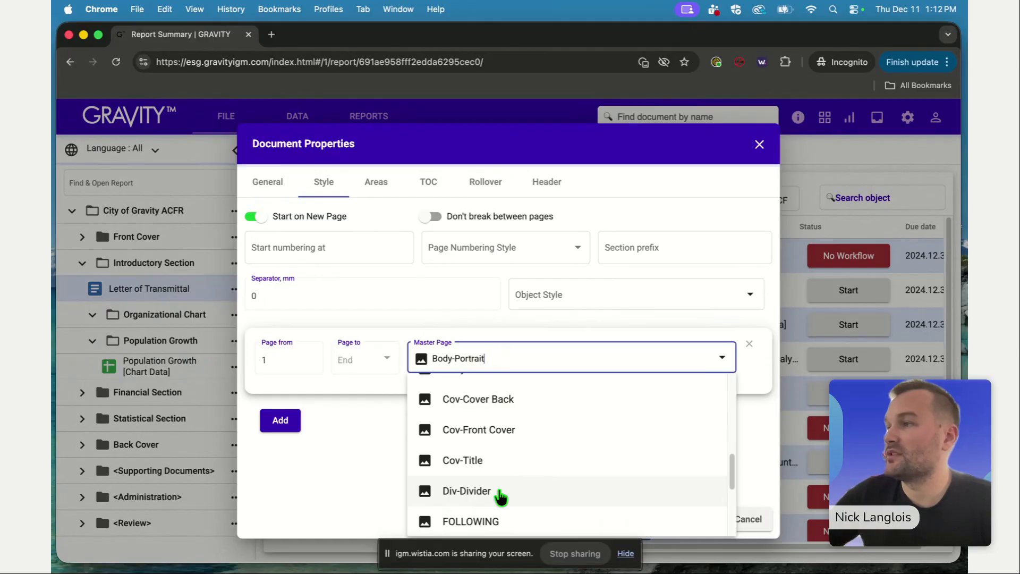
scroll(498, 494, up, 1)
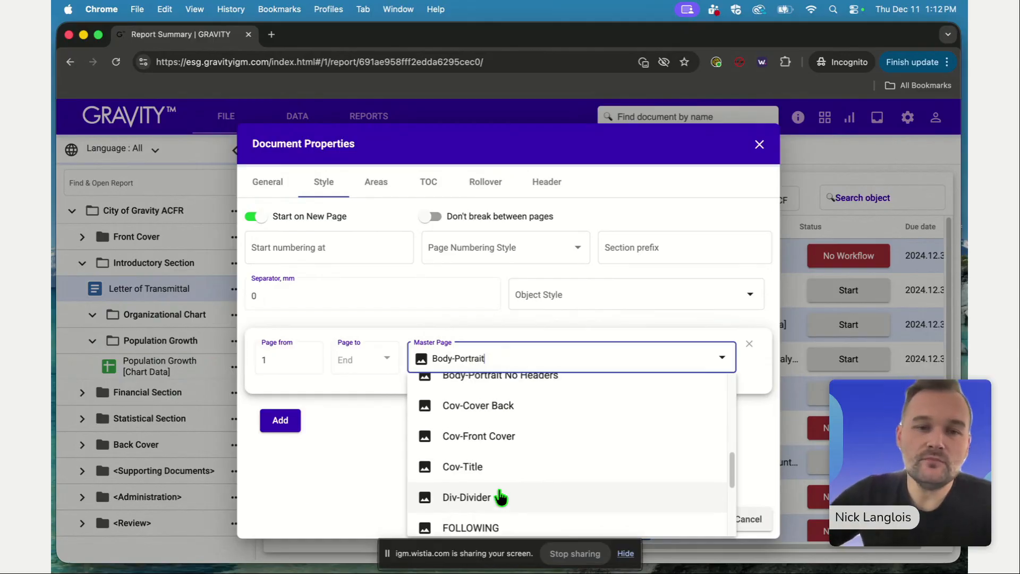
scroll(494, 470, up, 2)
click(404, 470)
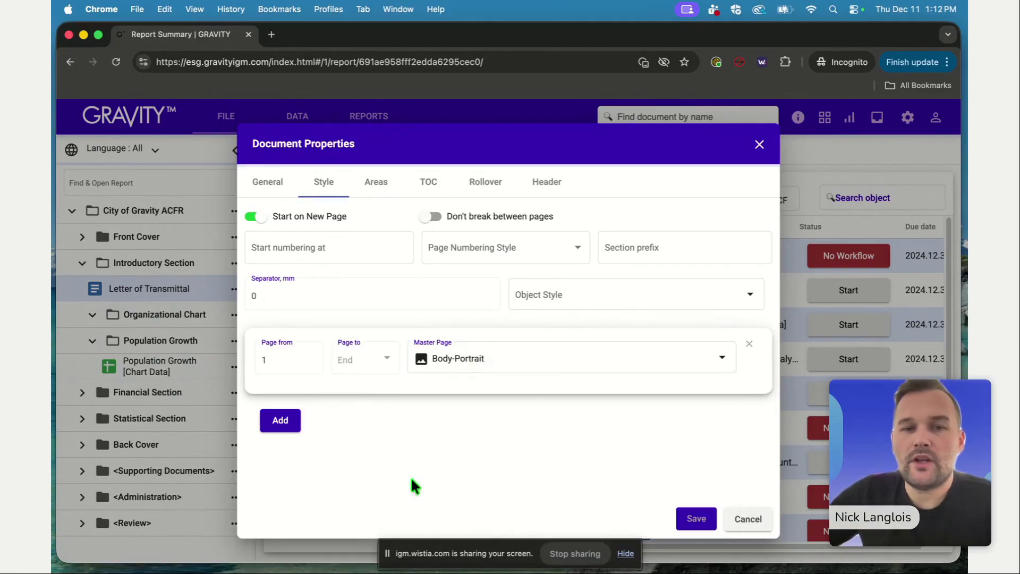
click(759, 144)
- Check the master page in the style properties of the Cover Page inside the Front Cover folder, and close them
click(81, 236)
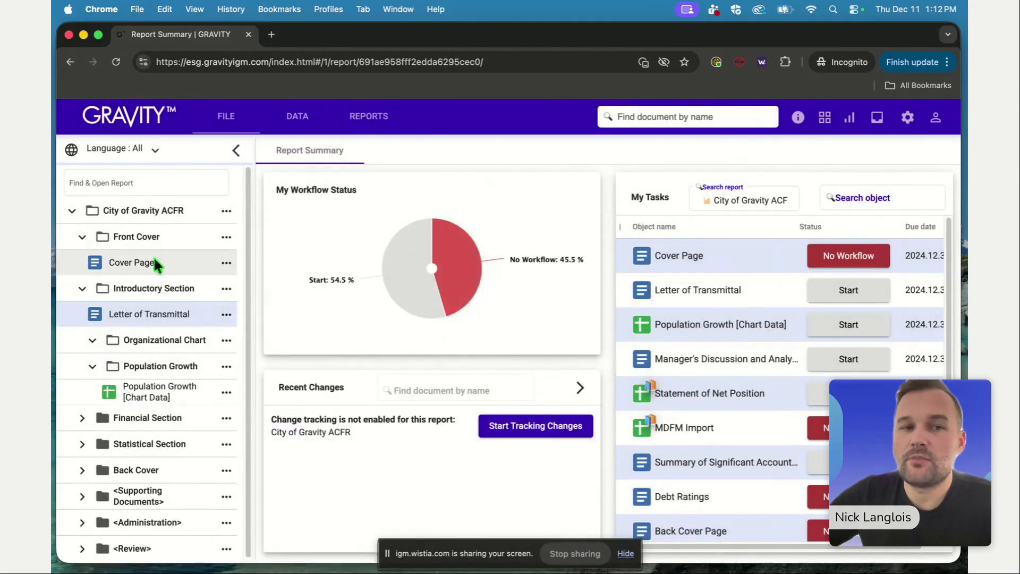
click(226, 262)
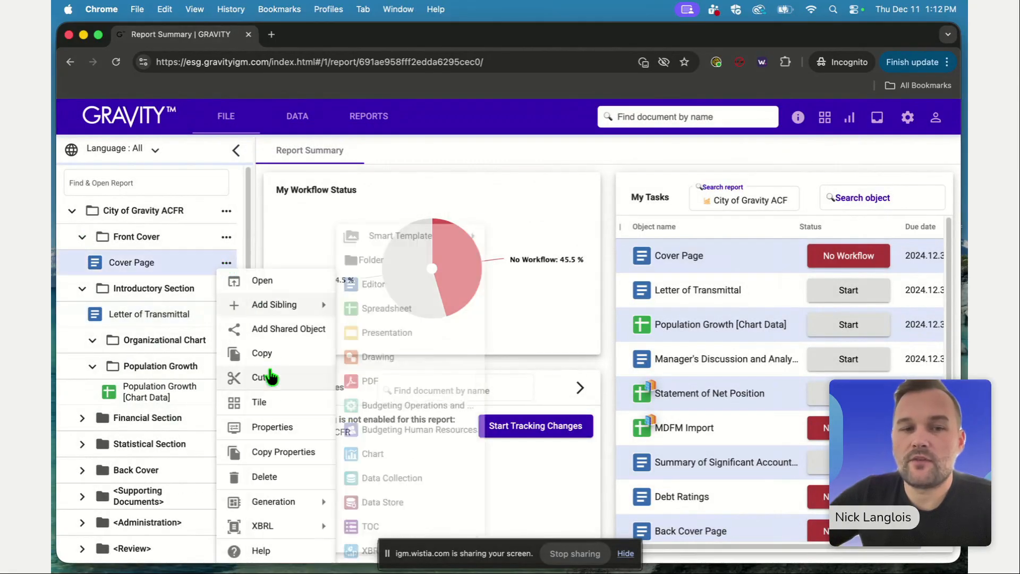
click(270, 428)
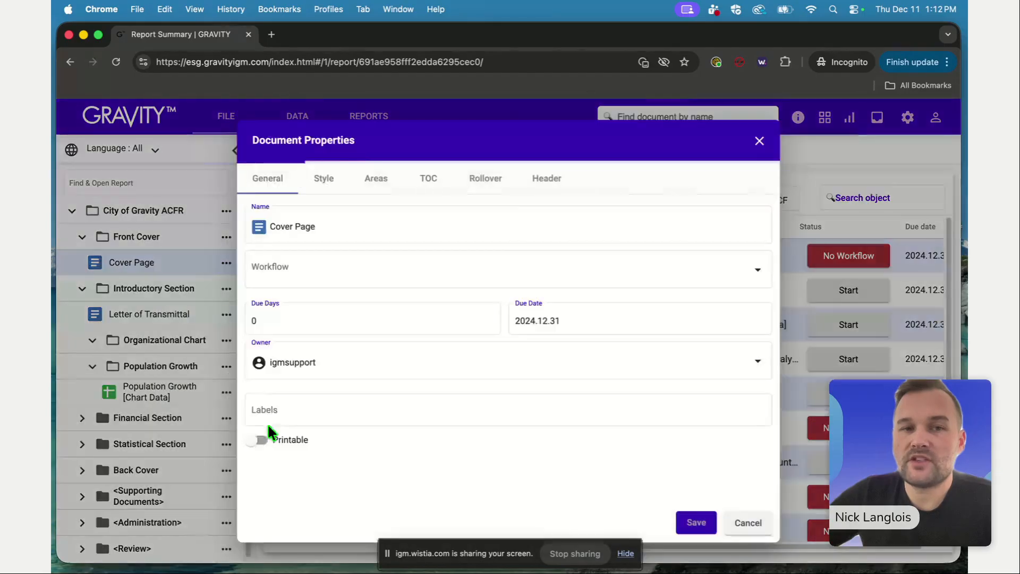
click(328, 183)
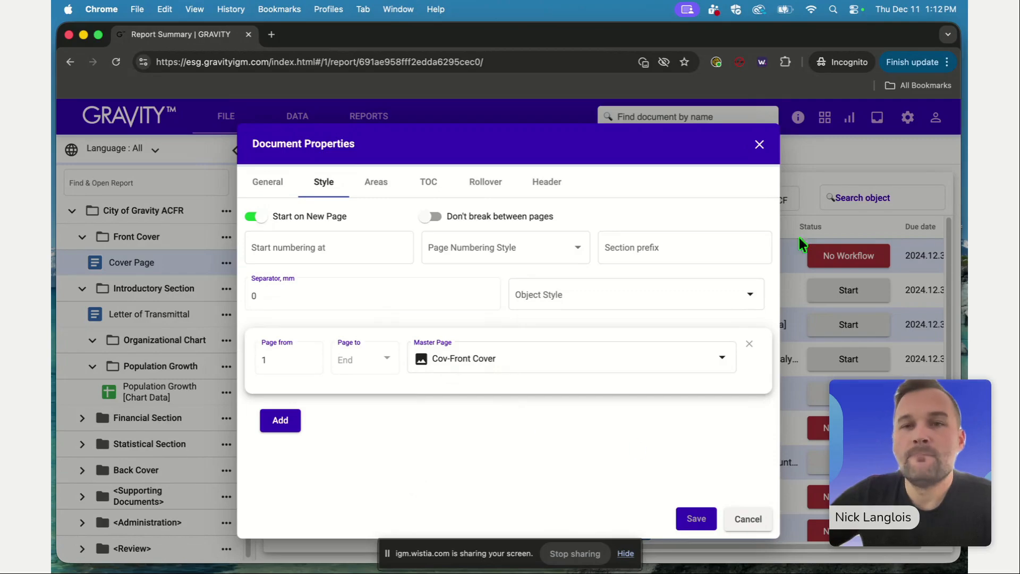
click(760, 144)
- Open the Cover Page document and generate a print preview of it
click(171, 263)
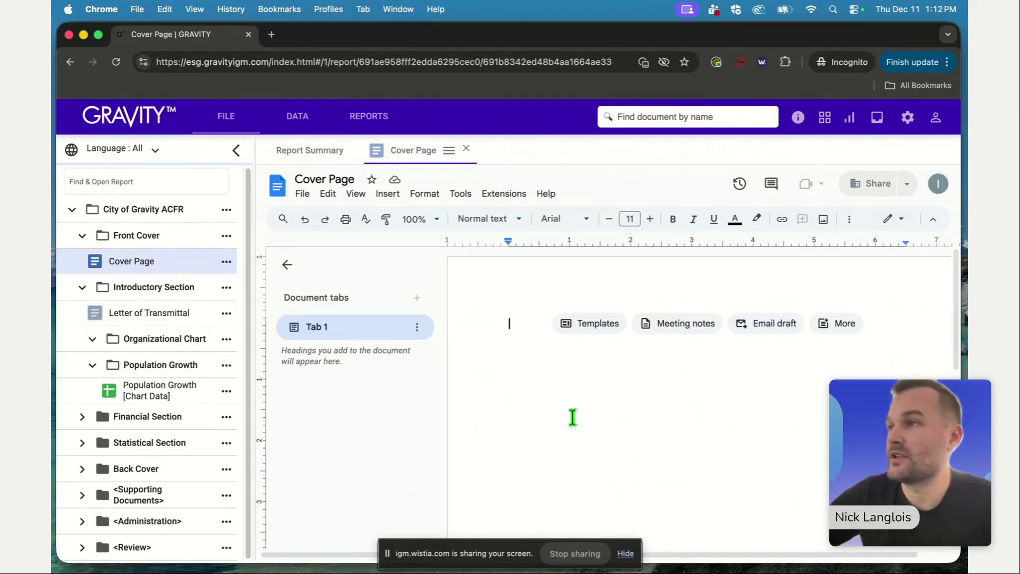
click(226, 262)
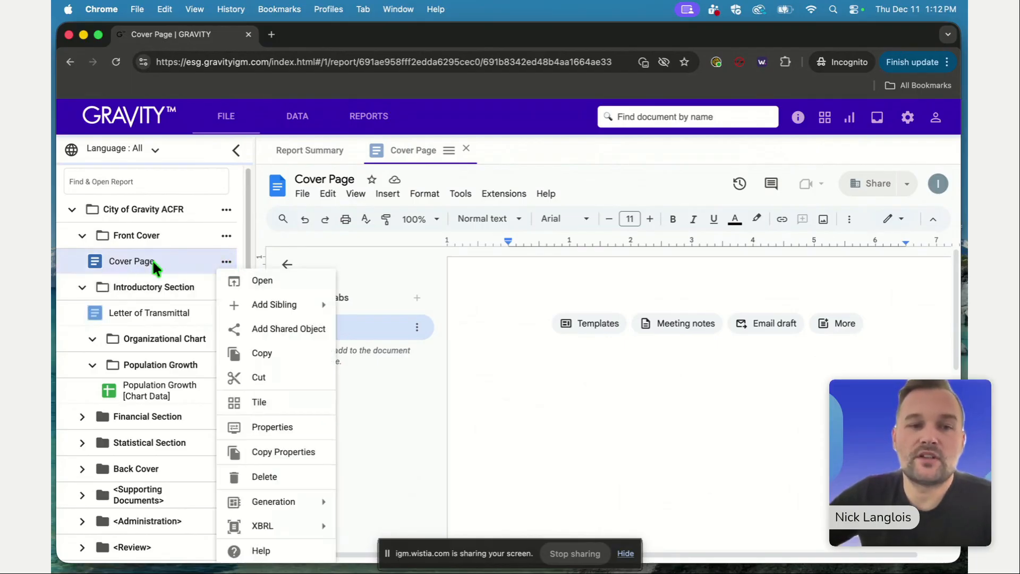
mouse_move(275, 502)
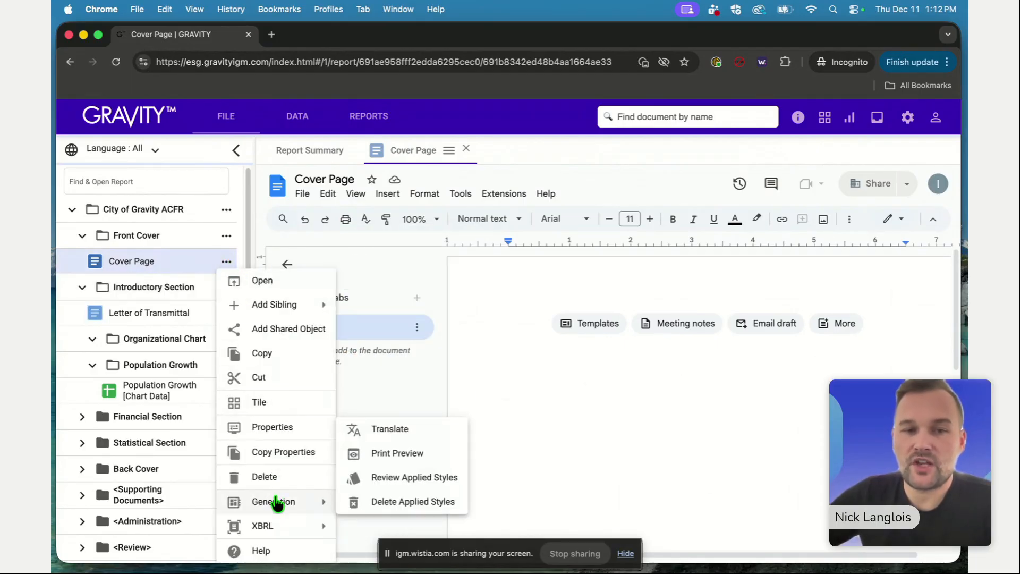
click(372, 453)
click(547, 409)
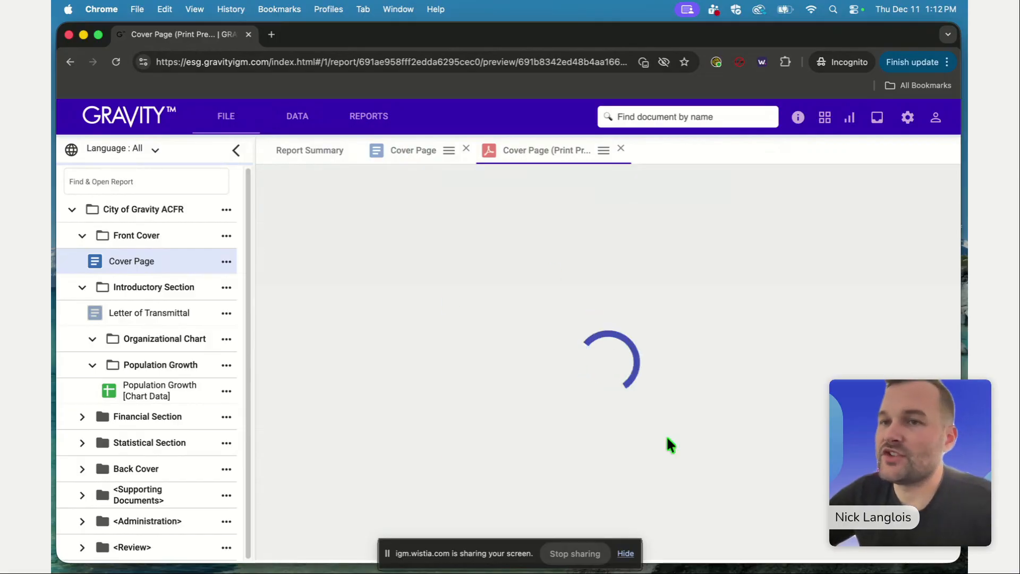
- Read through the logs of the newest Cover Page print preview task to the end, and close them
click(877, 118)
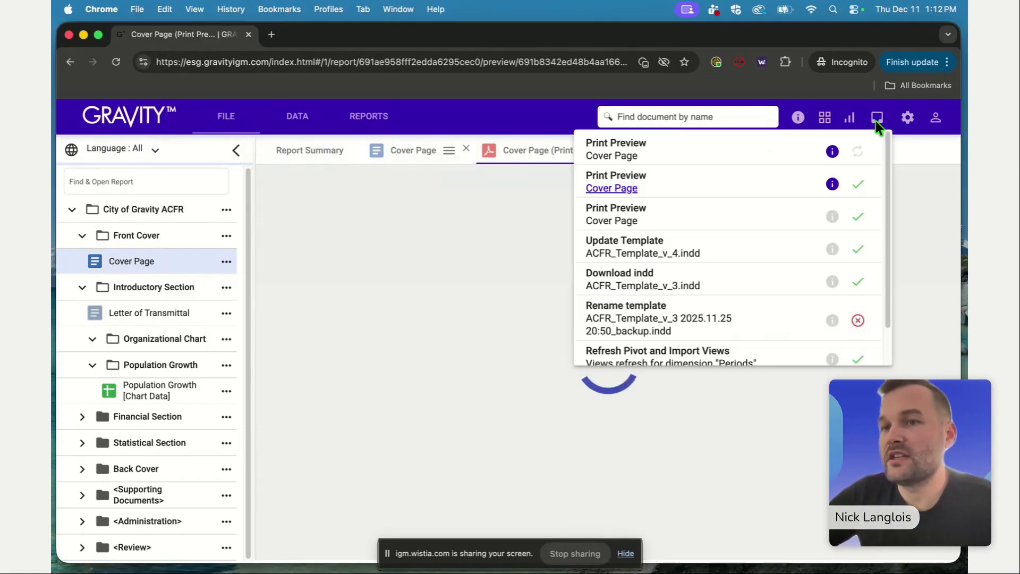
click(832, 151)
scroll(455, 256, down, 1)
scroll(454, 256, down, 5)
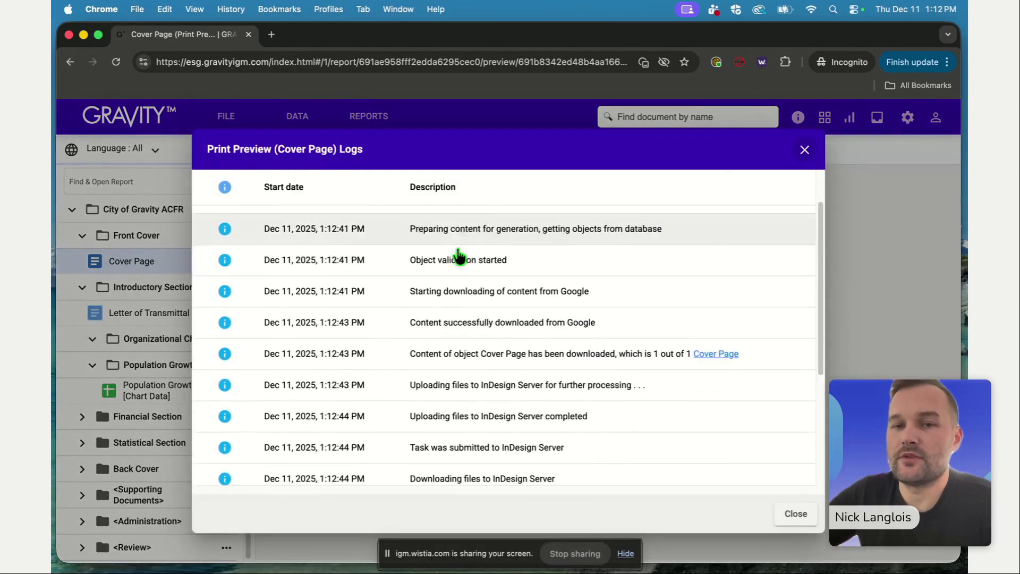
scroll(619, 297, down, 8)
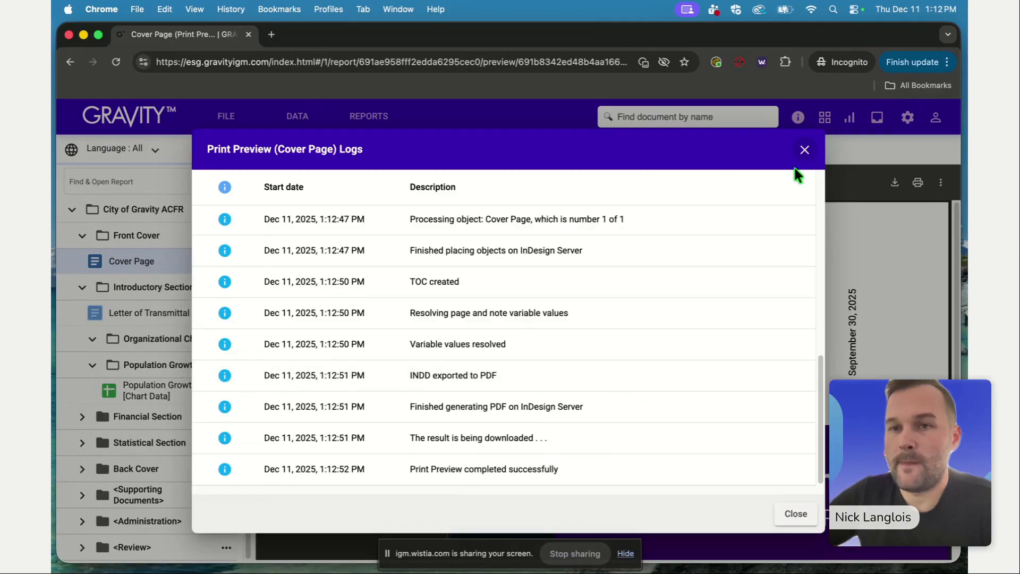
click(805, 151)
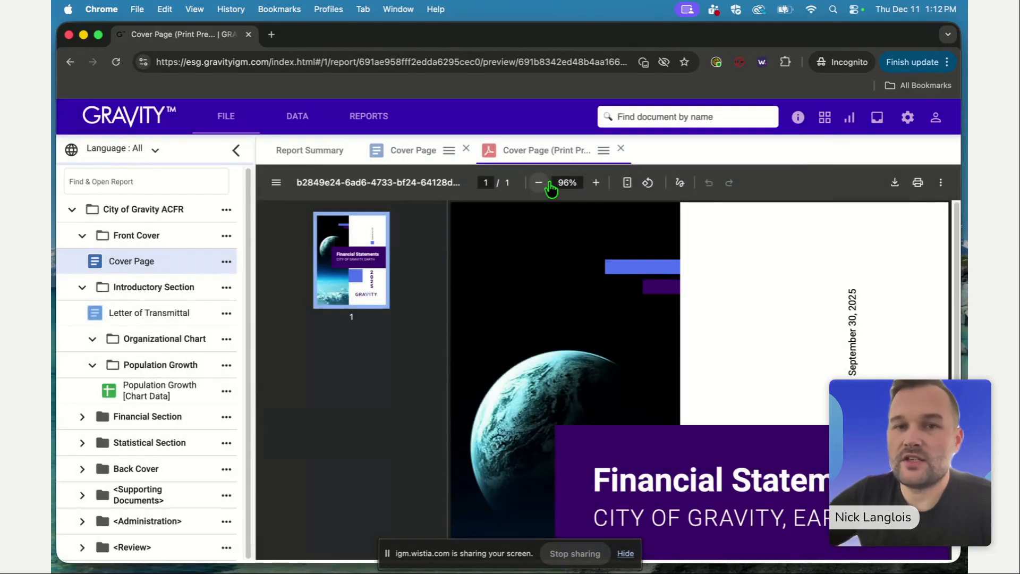
- Zoom the Cover Page print preview out to 67% and examine the cover layout from the top artwork to the logo
click(545, 182)
click(545, 183)
click(545, 183)
click(546, 183)
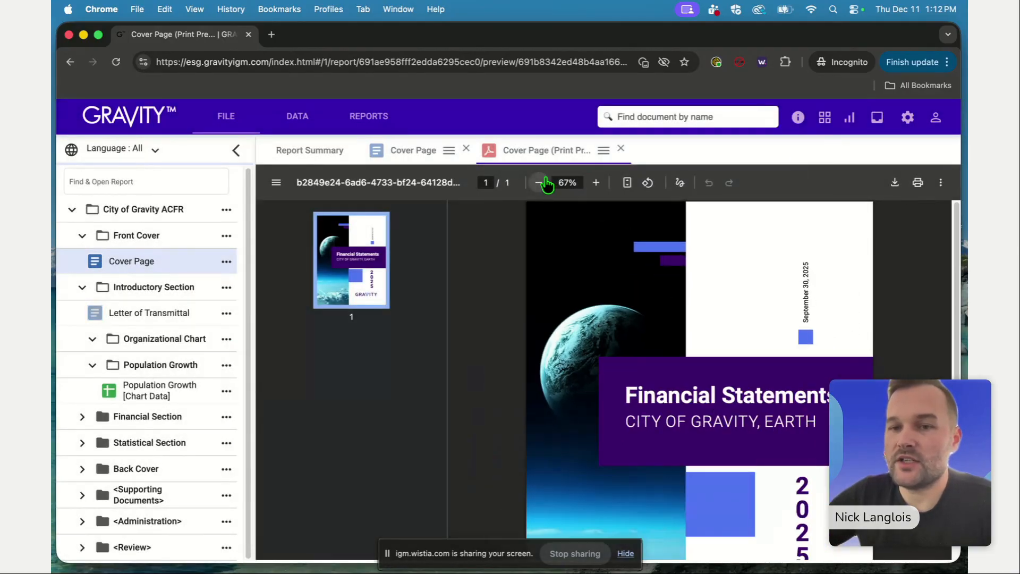
scroll(757, 382, down, 3)
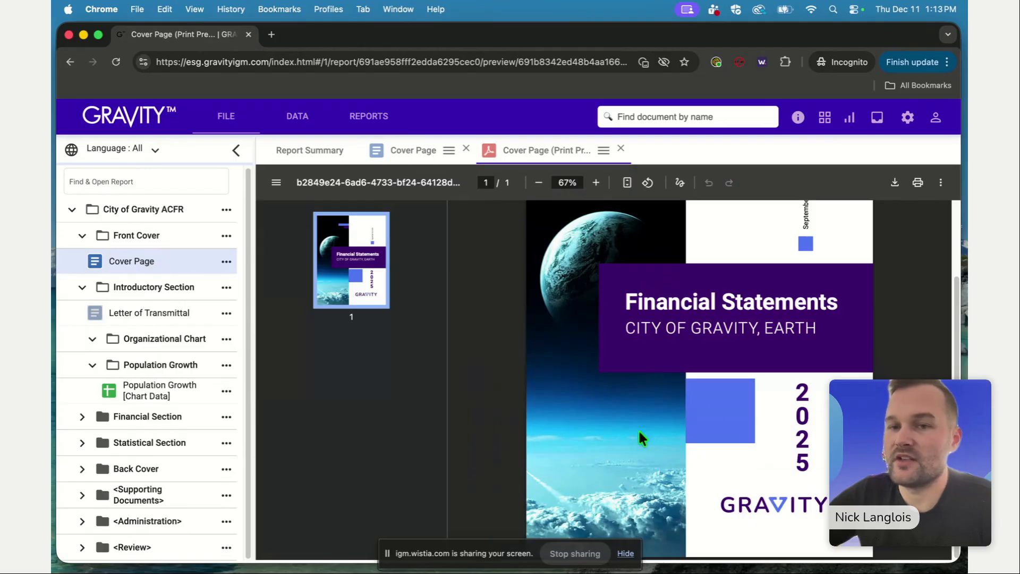
scroll(800, 453, up, 3)
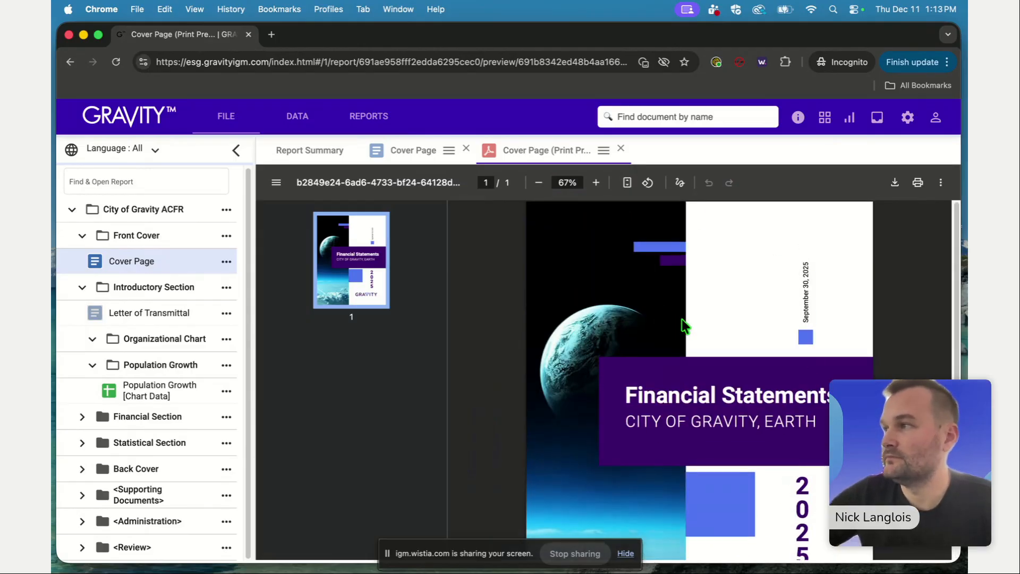
scroll(683, 321, down, 3)
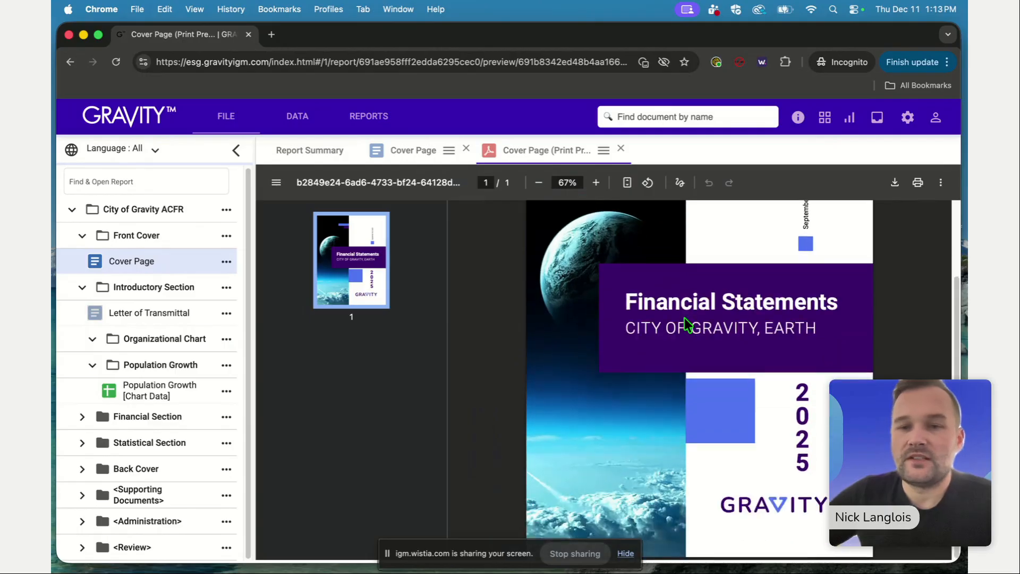
scroll(686, 324, up, 3)
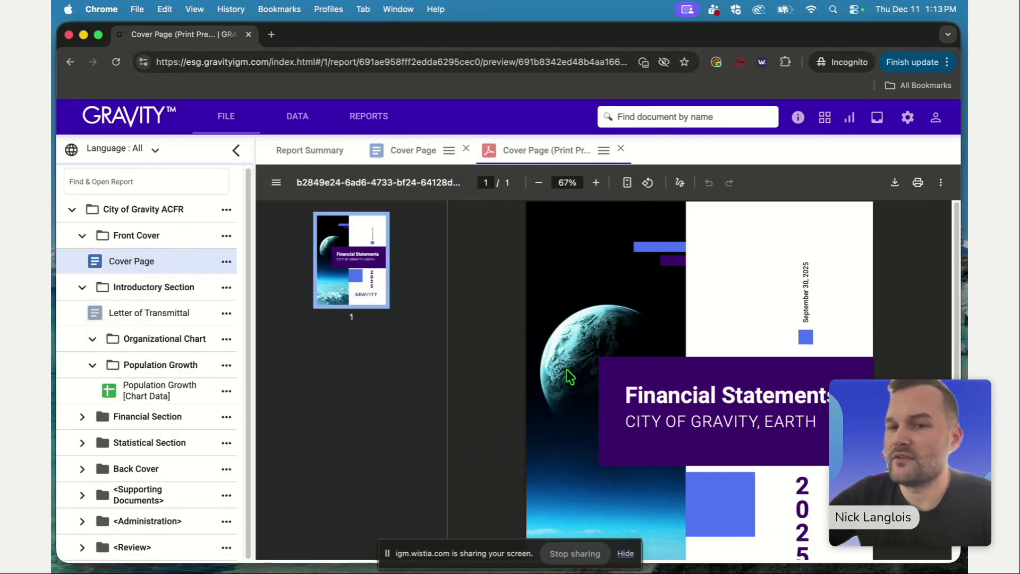
scroll(565, 372, down, 3)
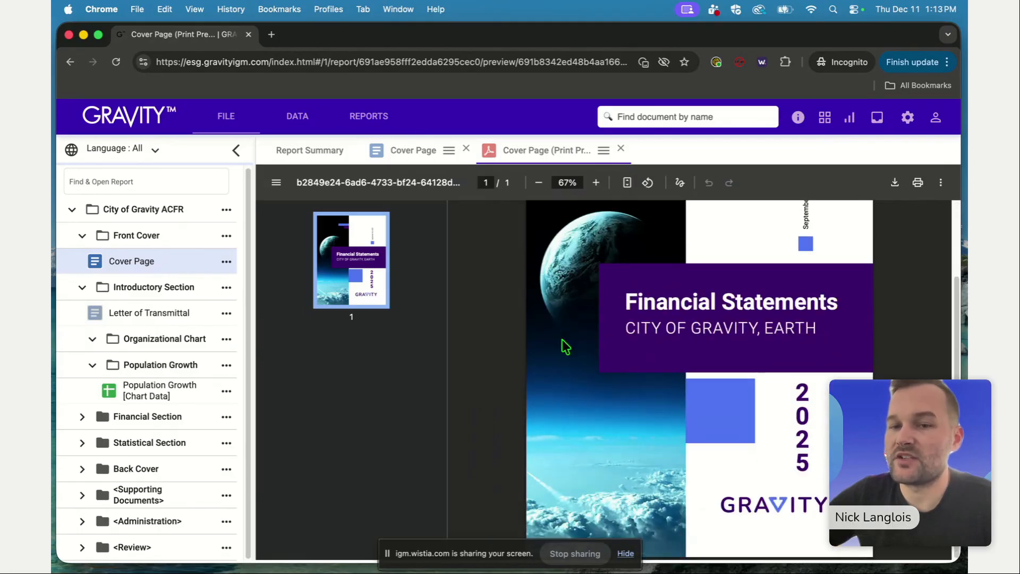
scroll(578, 453, up, 3)
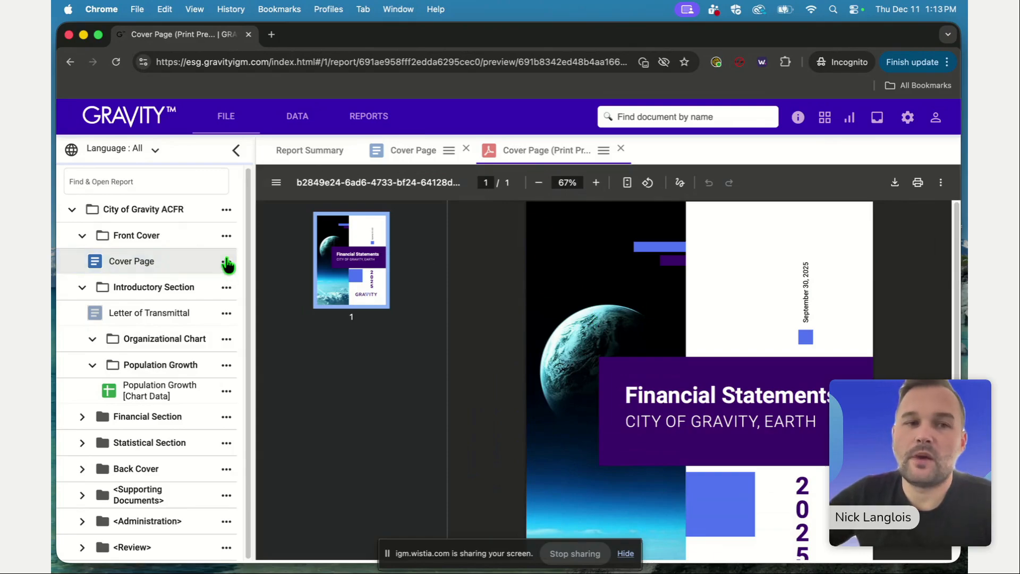
- Collapse the Introductory Section and Front Cover folders, and open the City of Gravity ACFR report's properties to check its template file
click(81, 288)
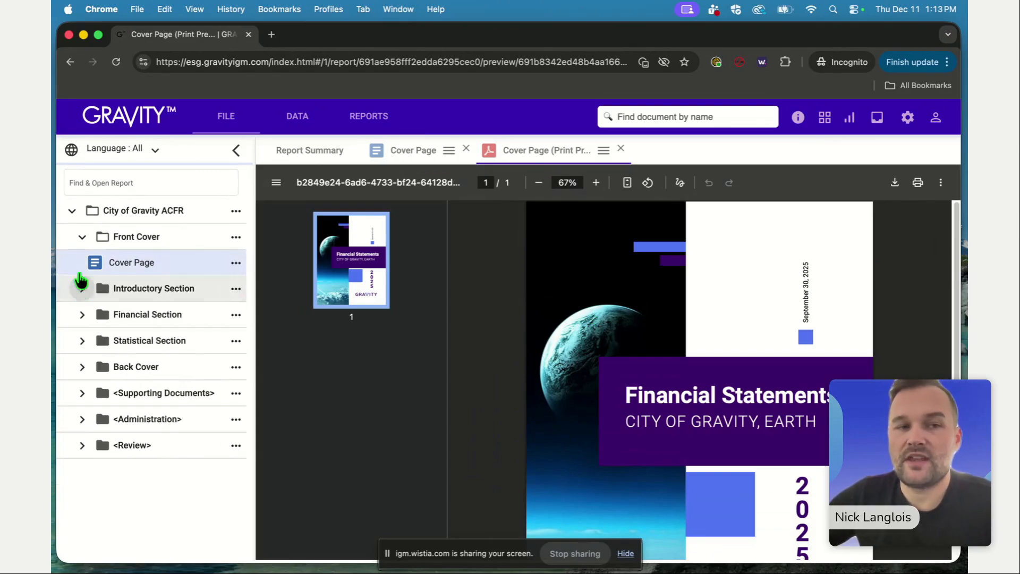
click(82, 238)
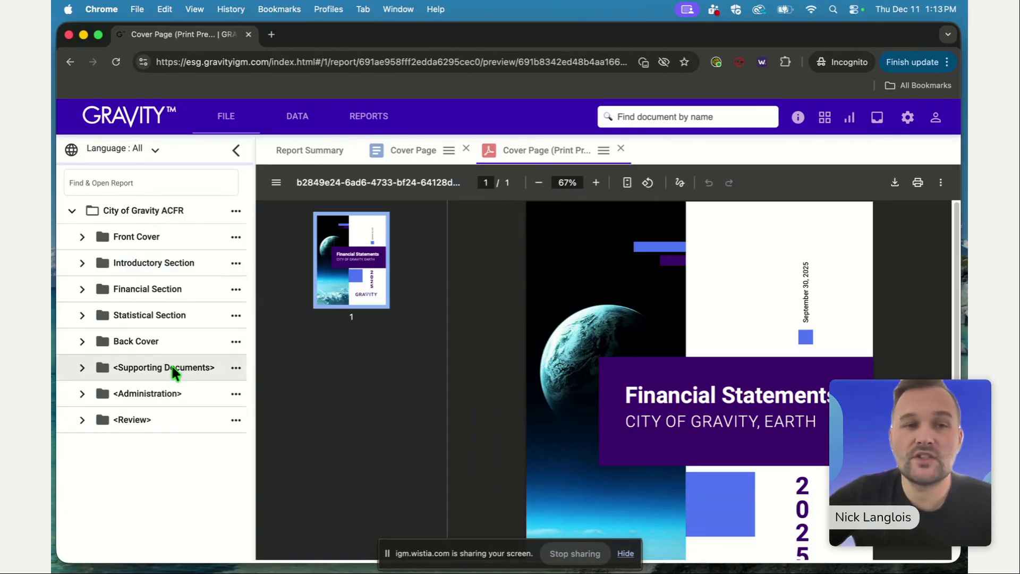
click(235, 213)
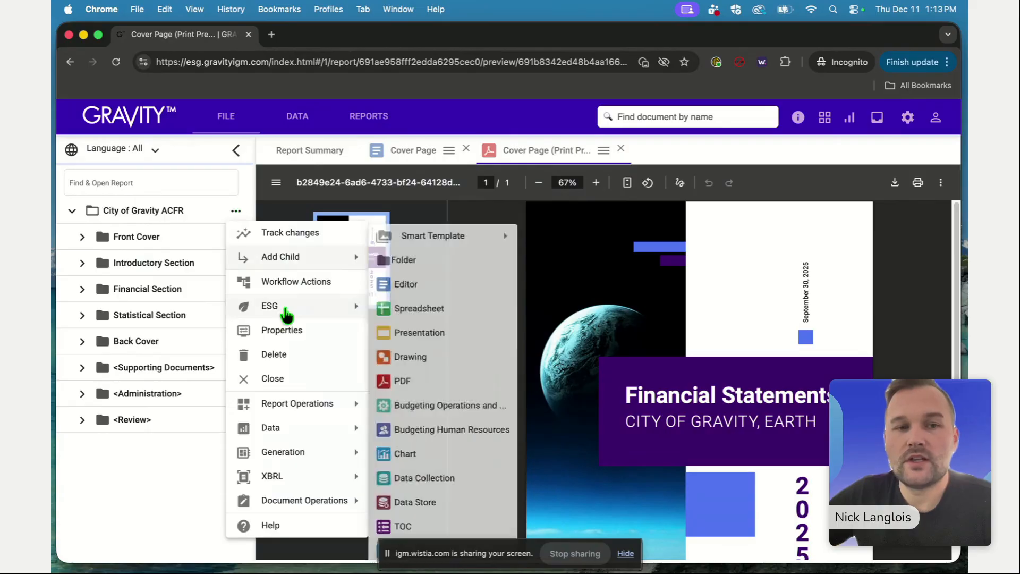
click(286, 331)
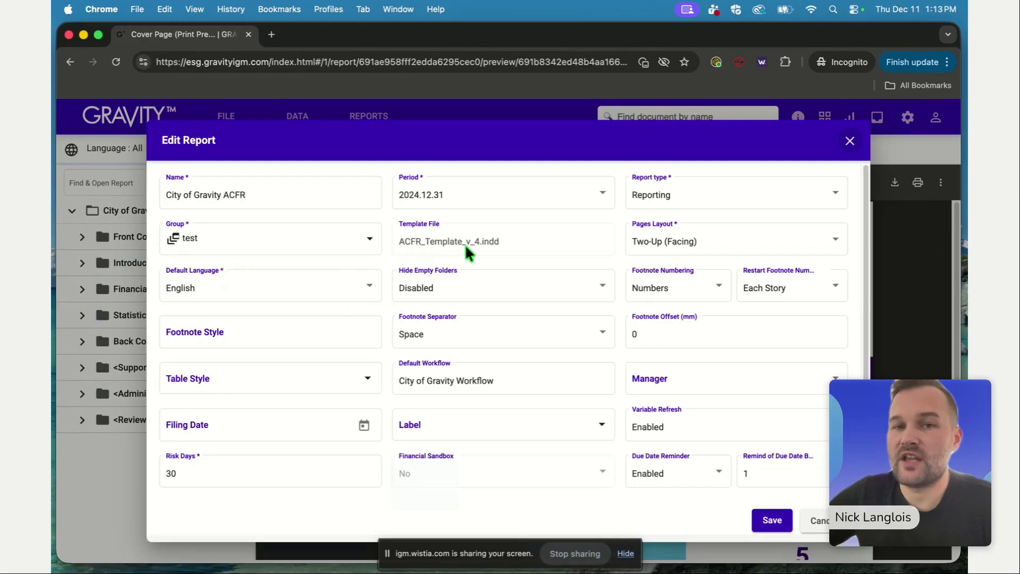
- Close the report's properties and open the master page images of the ACFR_Template_v_4.indd template
click(850, 142)
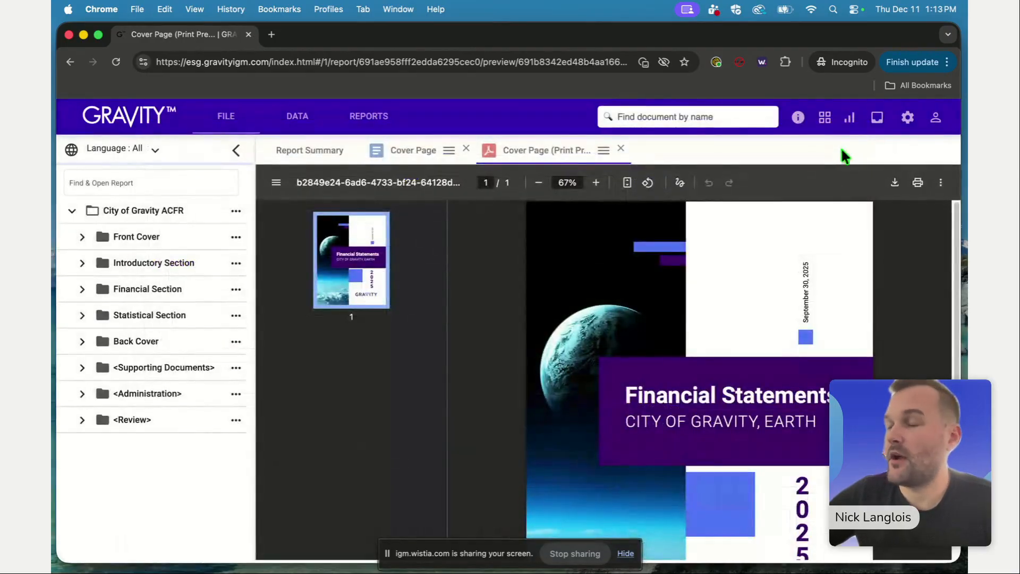
click(908, 122)
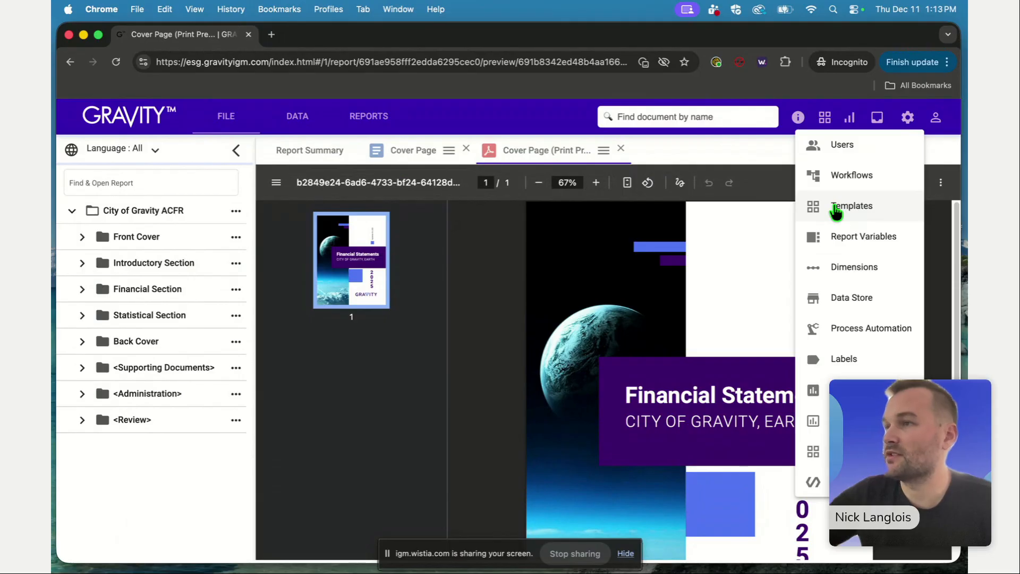
click(880, 208)
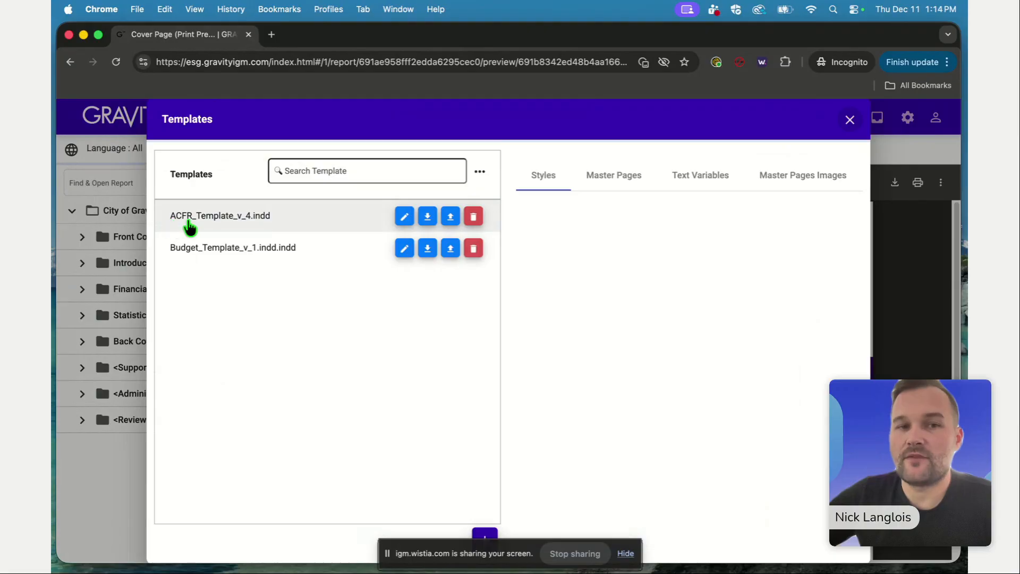
click(301, 218)
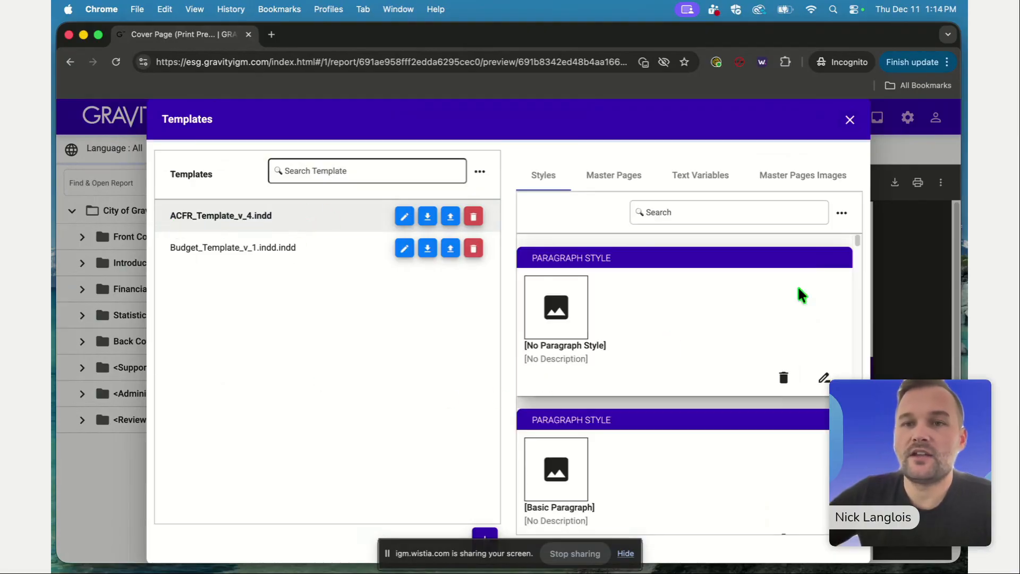
click(802, 180)
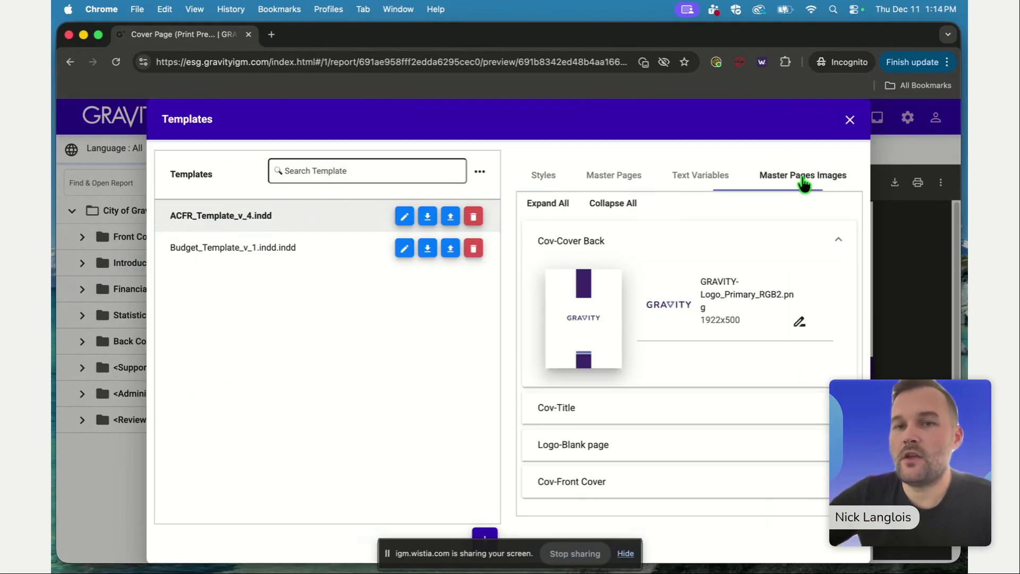
- Collapse Cov-Cover Back, expand Cov-Front Cover, and check the pixel dimensions of its Earth.jpg image
click(620, 241)
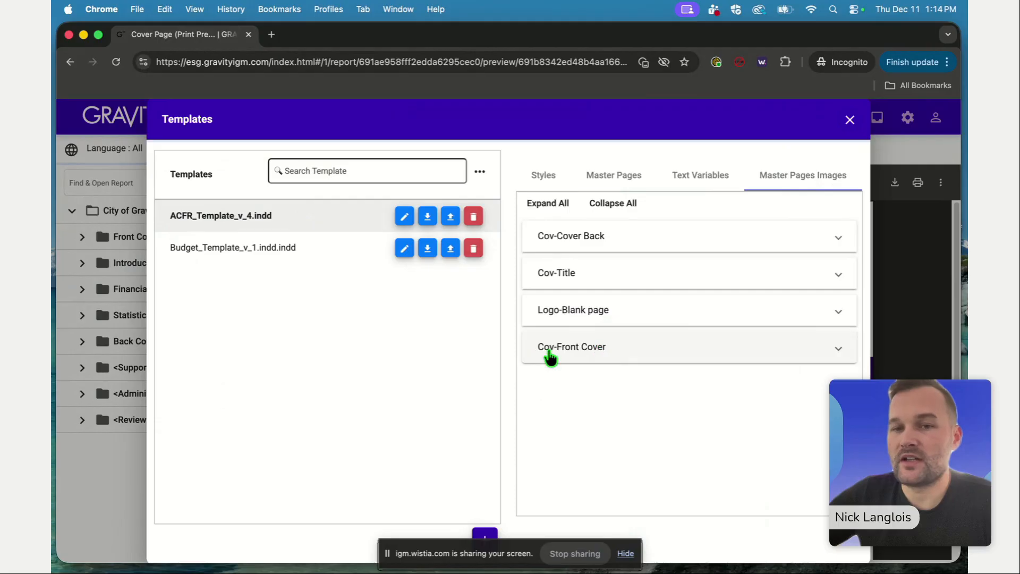
click(626, 350)
scroll(720, 319, down, 2)
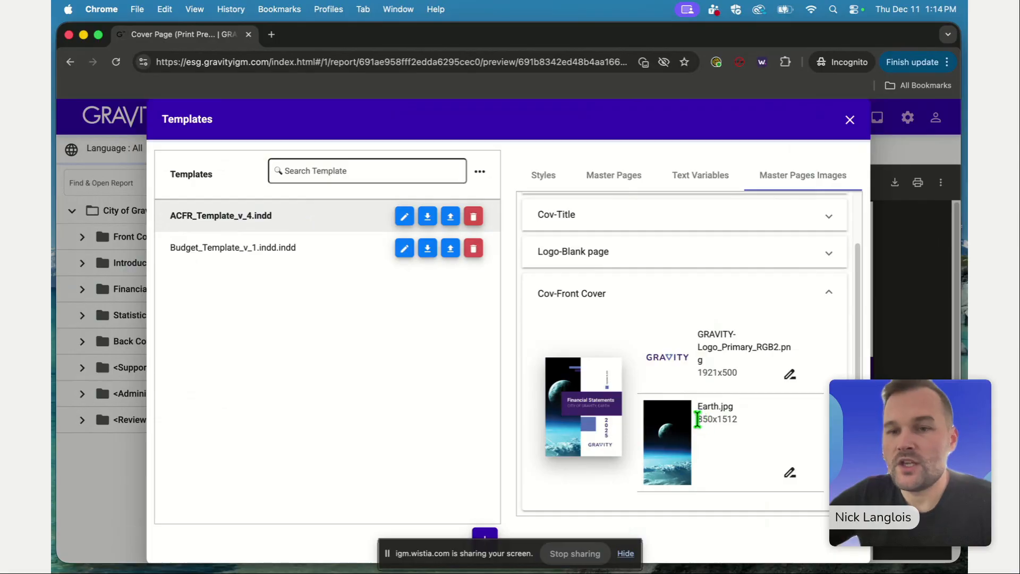
drag(697, 420, 731, 421)
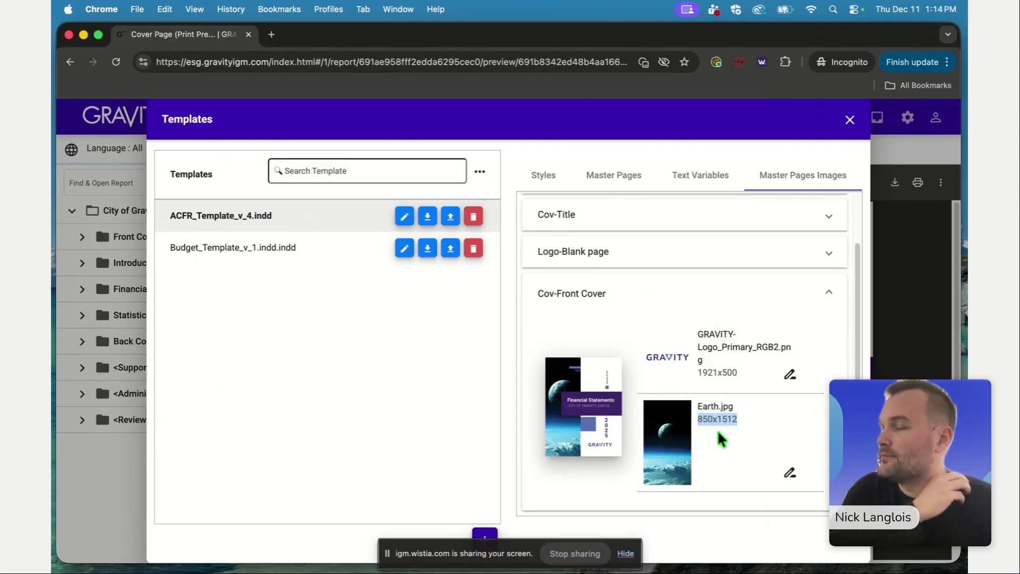
click(717, 429)
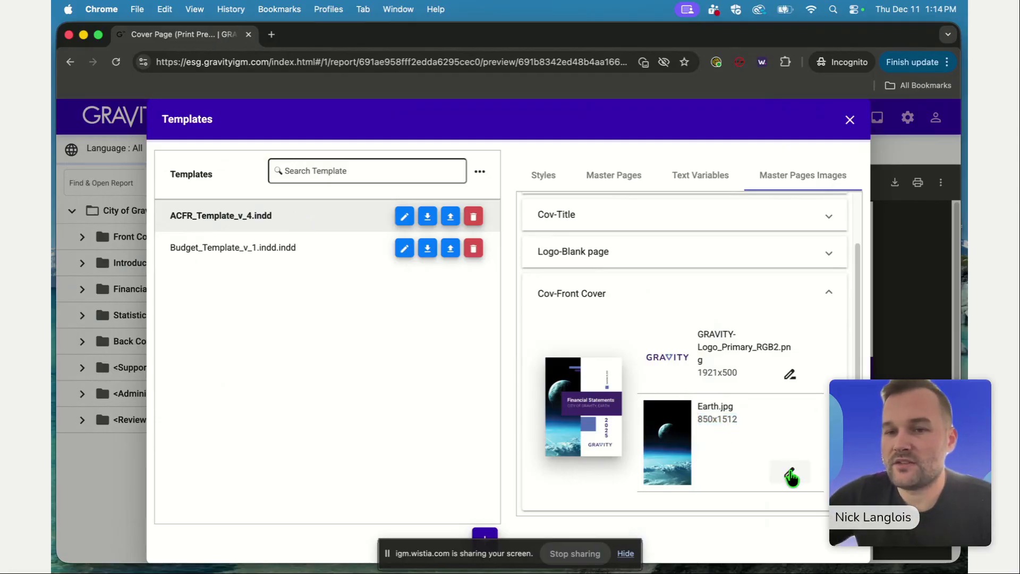
- Replace the Earth.jpg image of the Cov-Front Cover master page with picture-lake.jpg from the Desktop, and close the templates
click(790, 475)
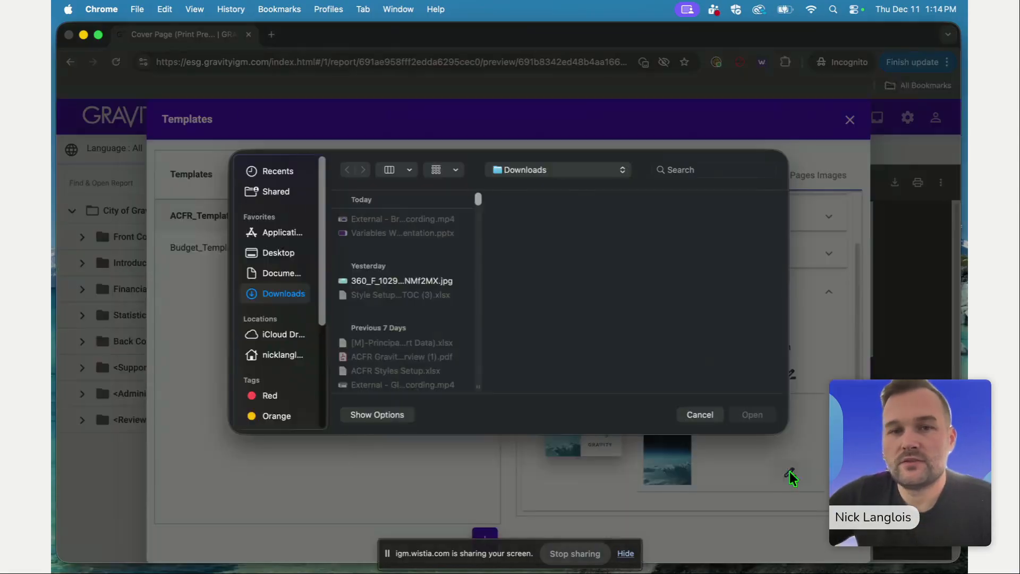
click(278, 252)
click(386, 220)
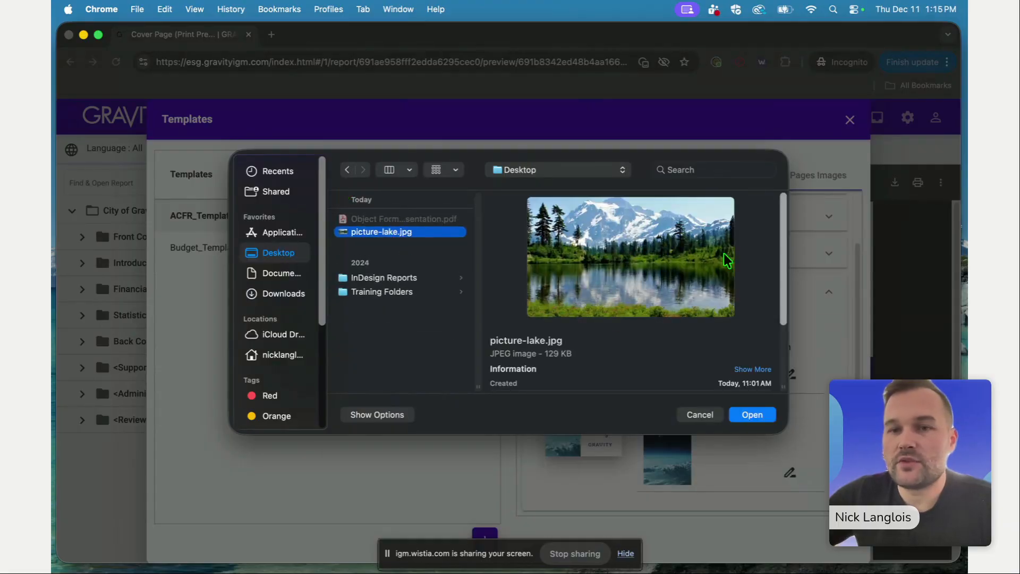
click(751, 416)
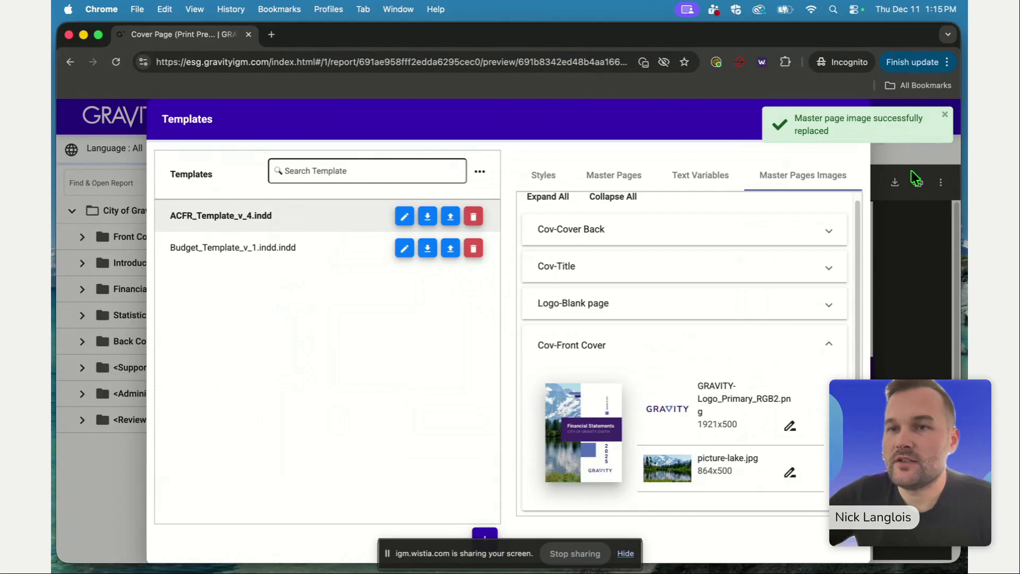
click(945, 118)
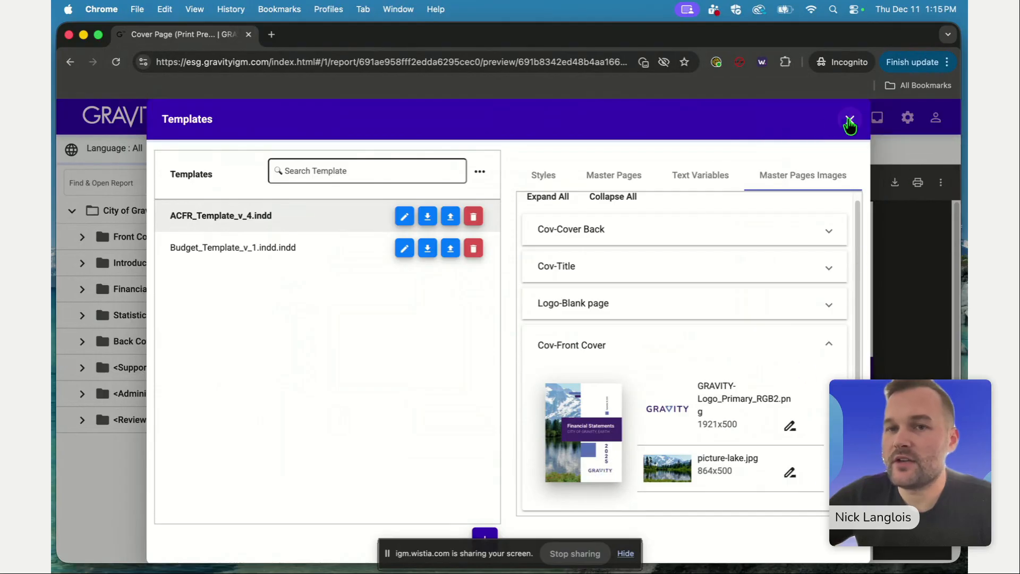
click(850, 118)
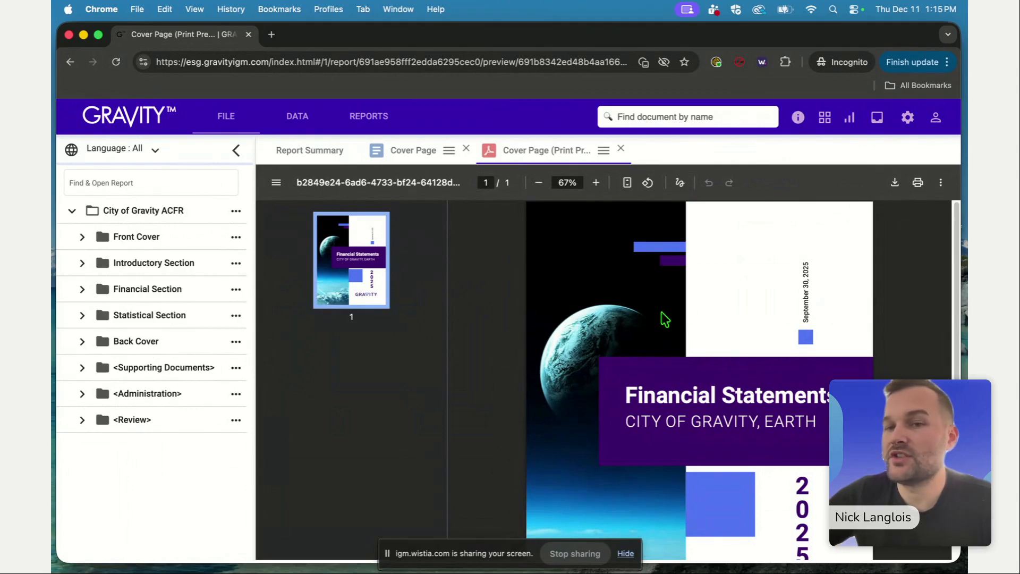
- Close the Cover Page document, show its print preview option under Front Cover, and refresh the open Cover Page print preview
click(467, 149)
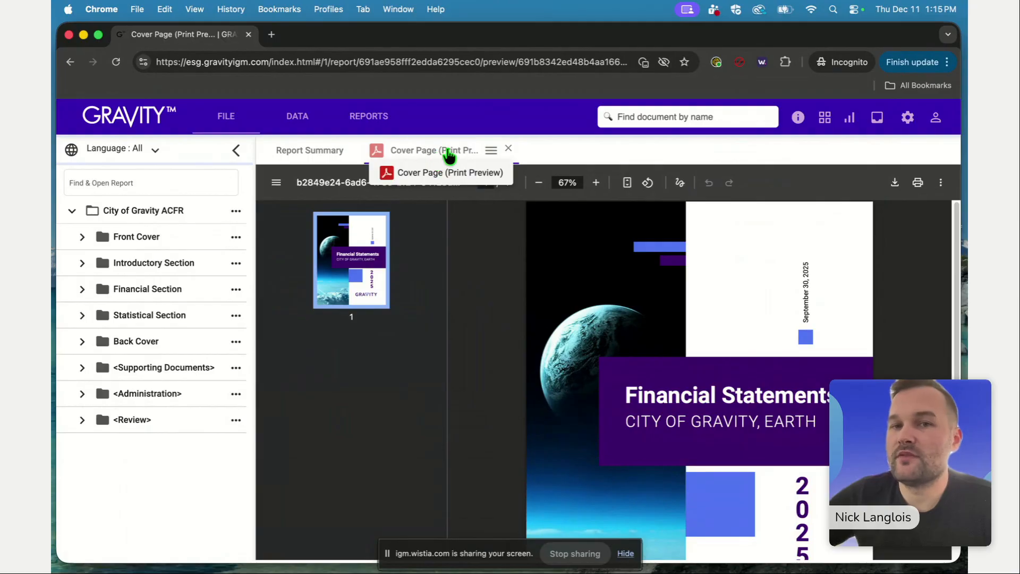
click(82, 238)
click(236, 262)
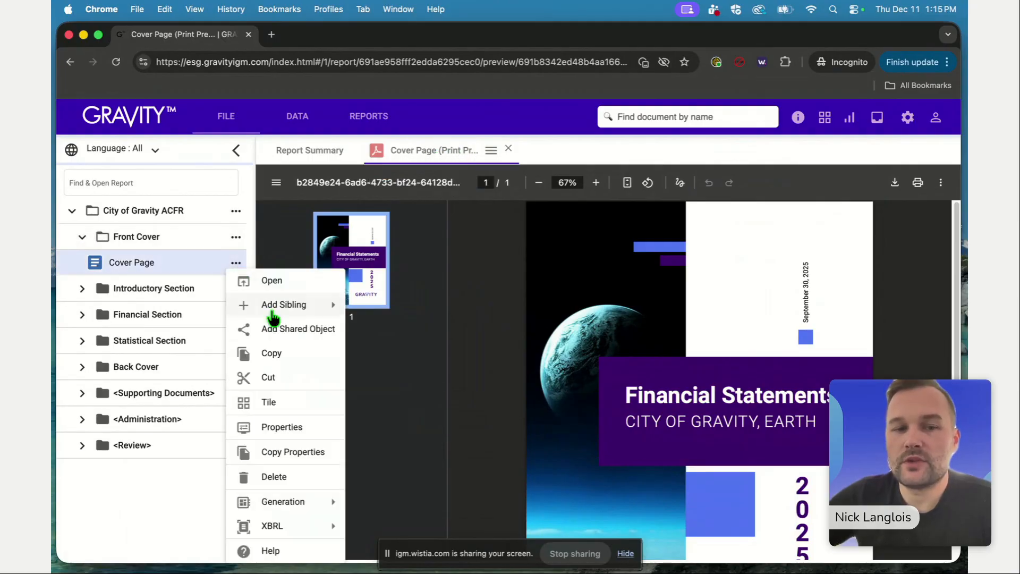
mouse_move(282, 500)
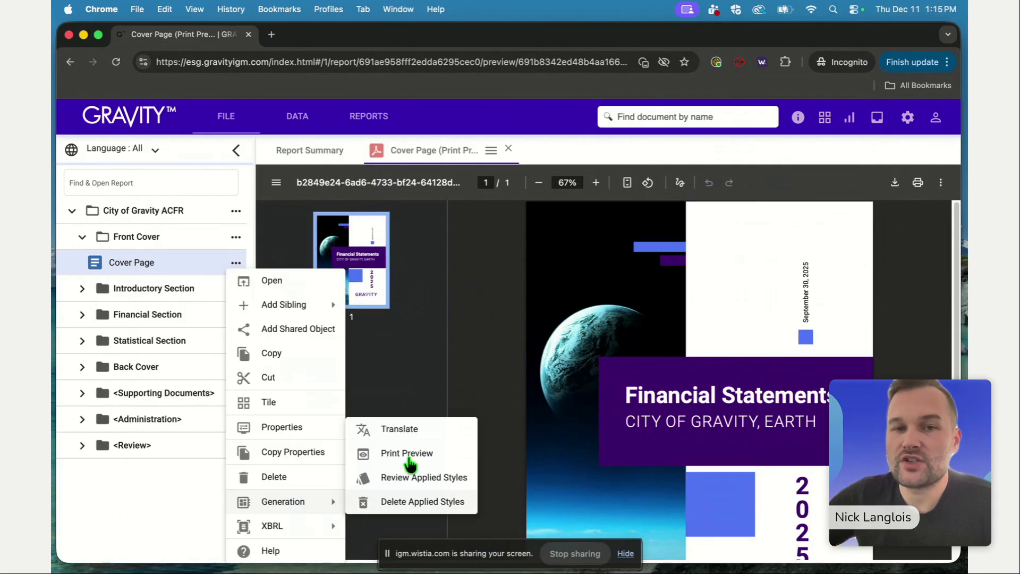
click(526, 281)
click(491, 150)
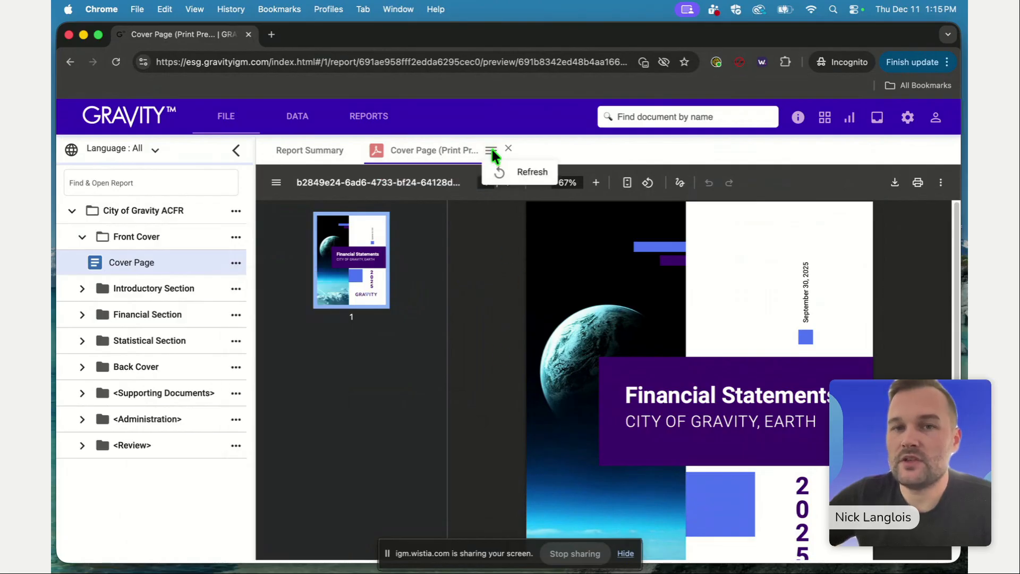
click(498, 171)
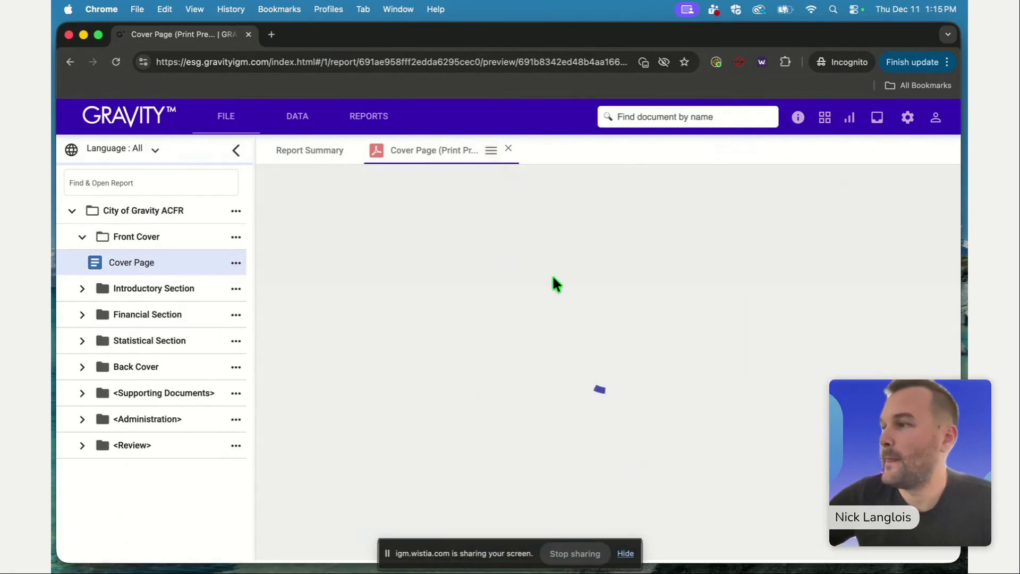
- Follow the logs of the newest Cover Page print preview task, and close them
click(877, 117)
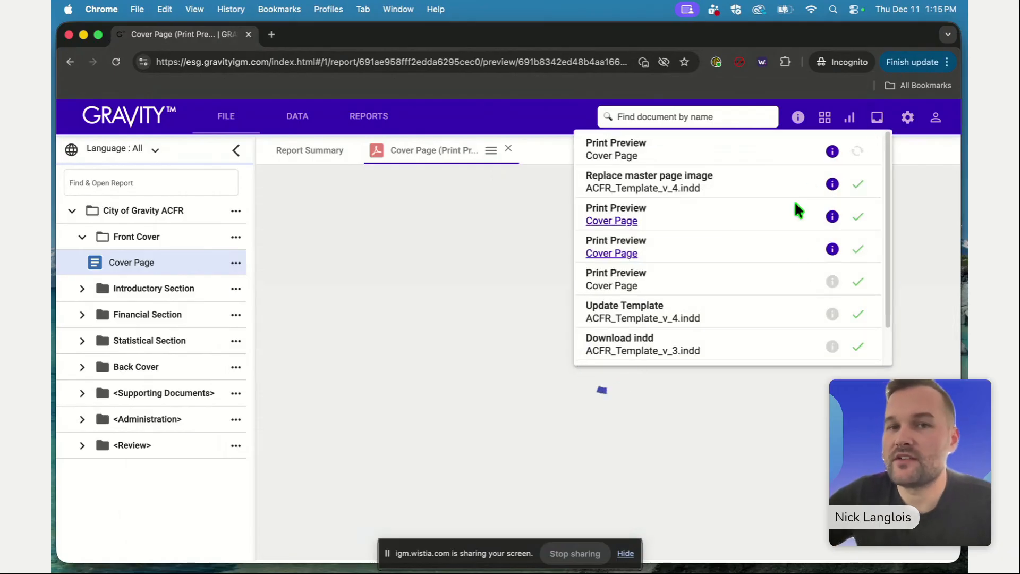
click(830, 153)
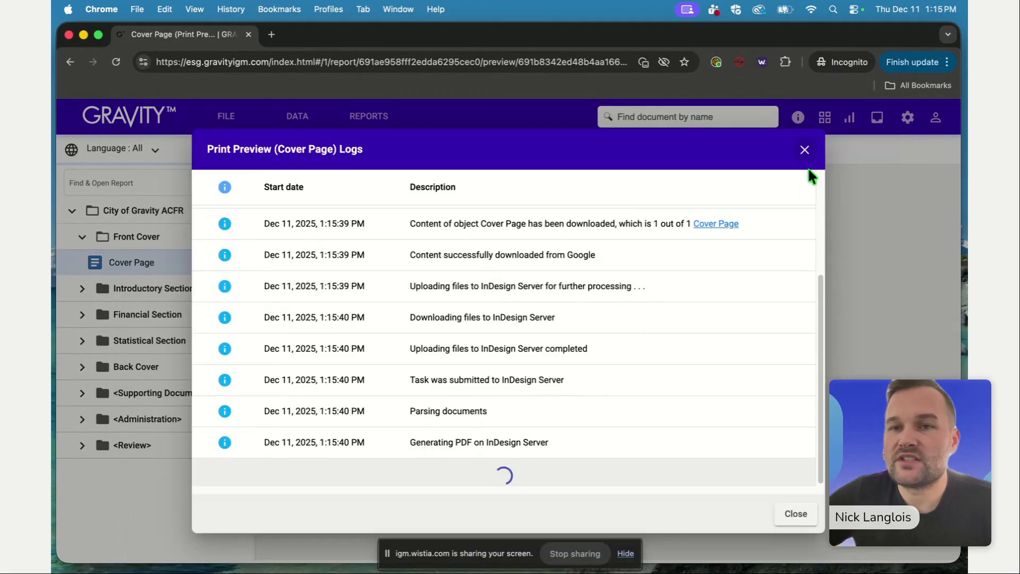
click(804, 151)
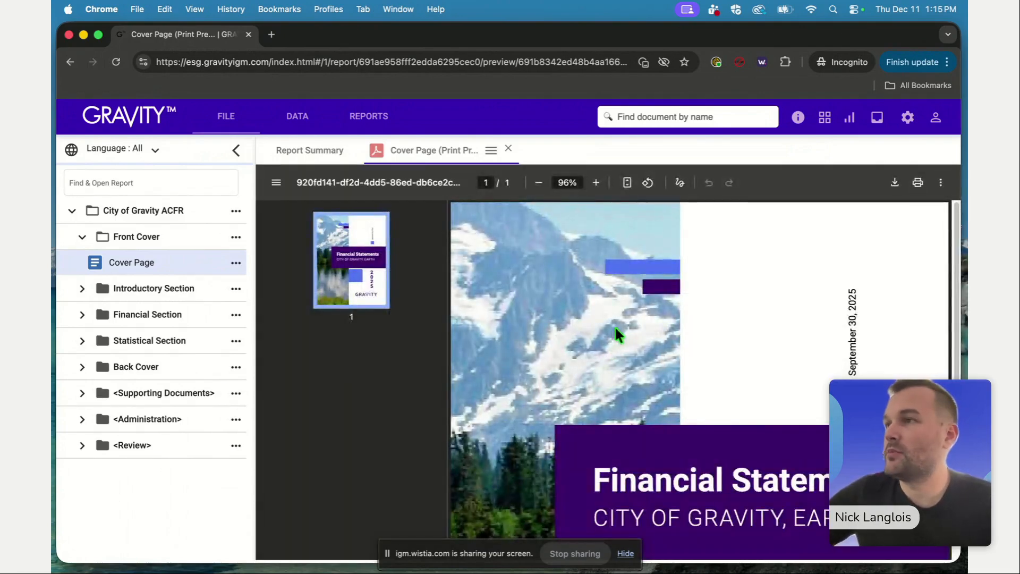
- Examine the refreshed cover preview from the artwork down to the logo and back up
scroll(621, 318, down, 5)
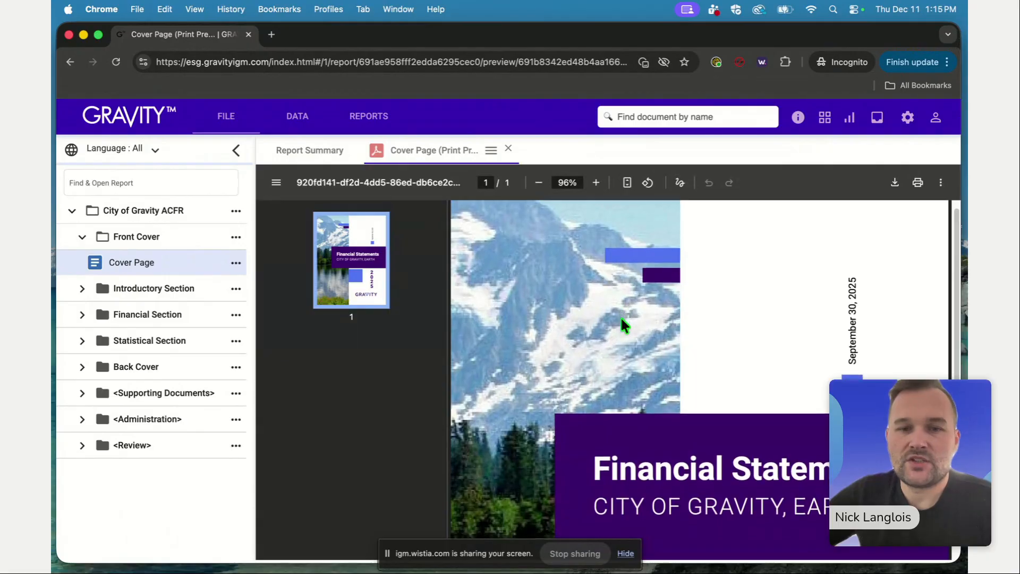
scroll(620, 317, down, 4)
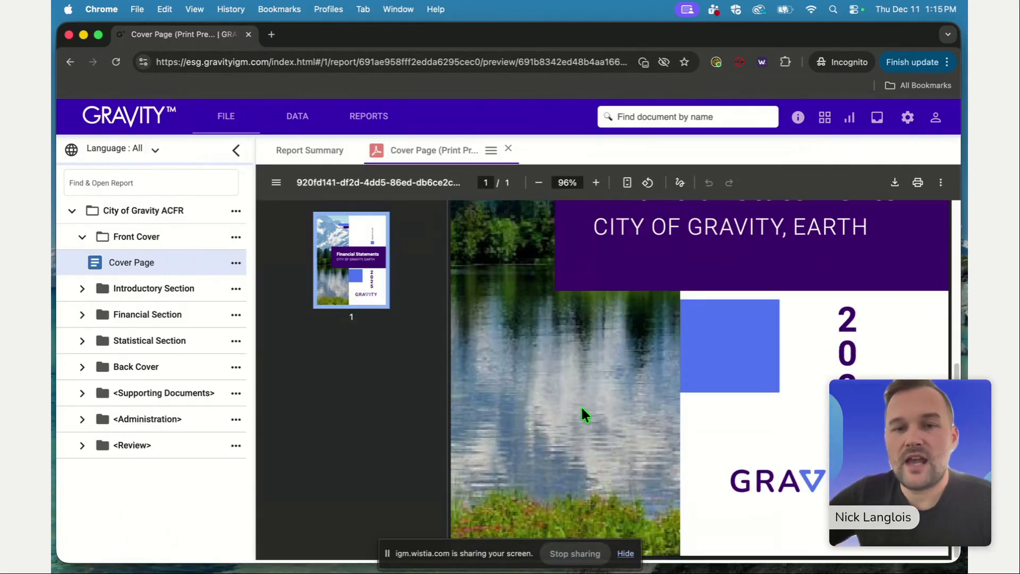
scroll(583, 414, up, 9)
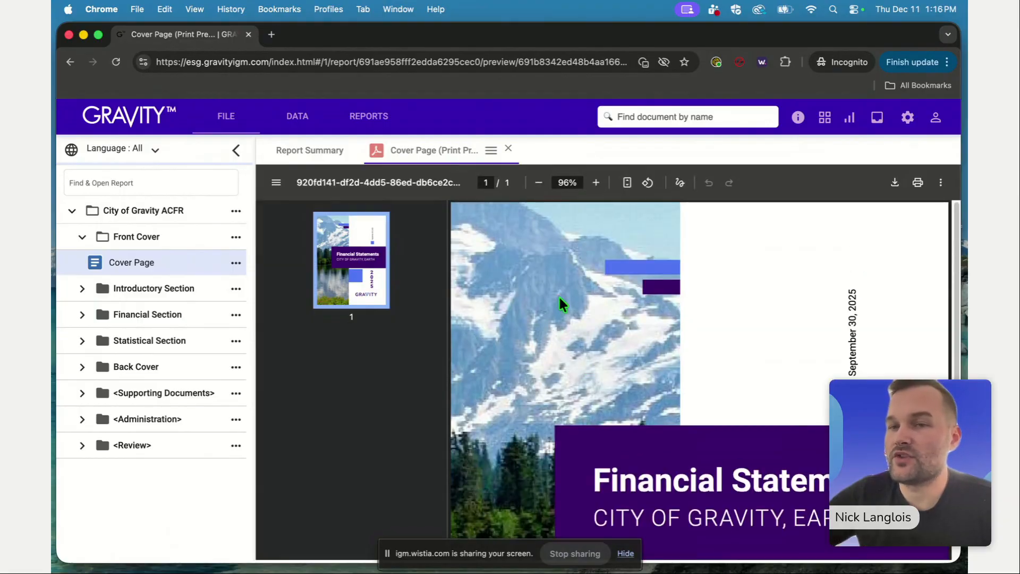
- Reopen the master page images of ACFR_Template_v_4.indd, review the images used by Cov-Front Cover, and close the templates
click(907, 118)
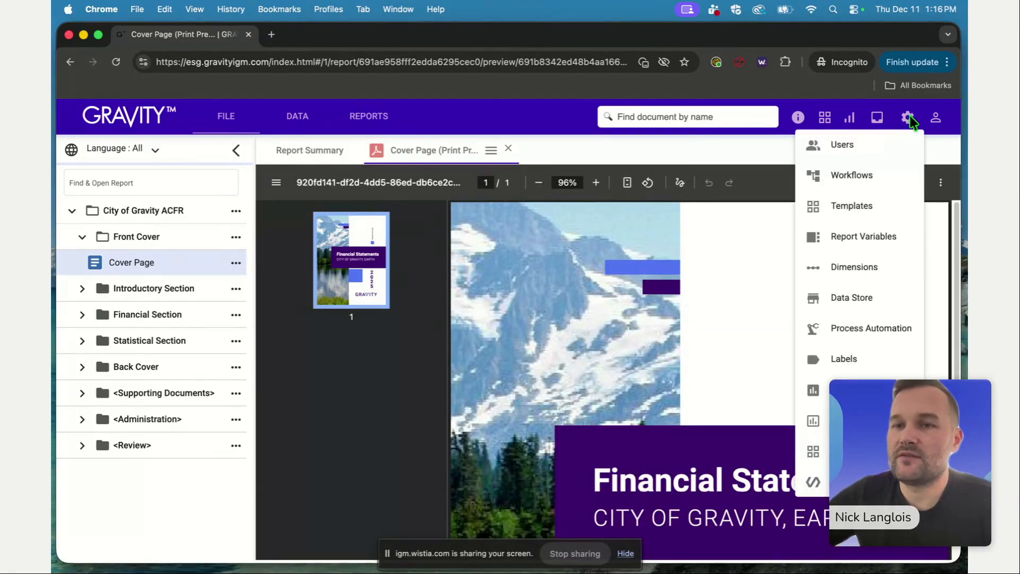
click(876, 202)
click(316, 218)
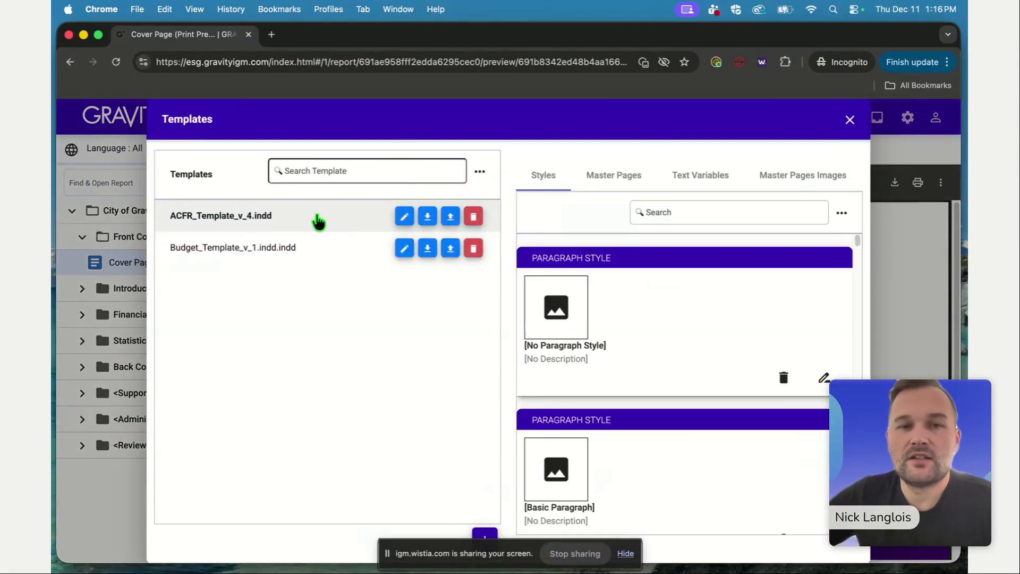
click(796, 185)
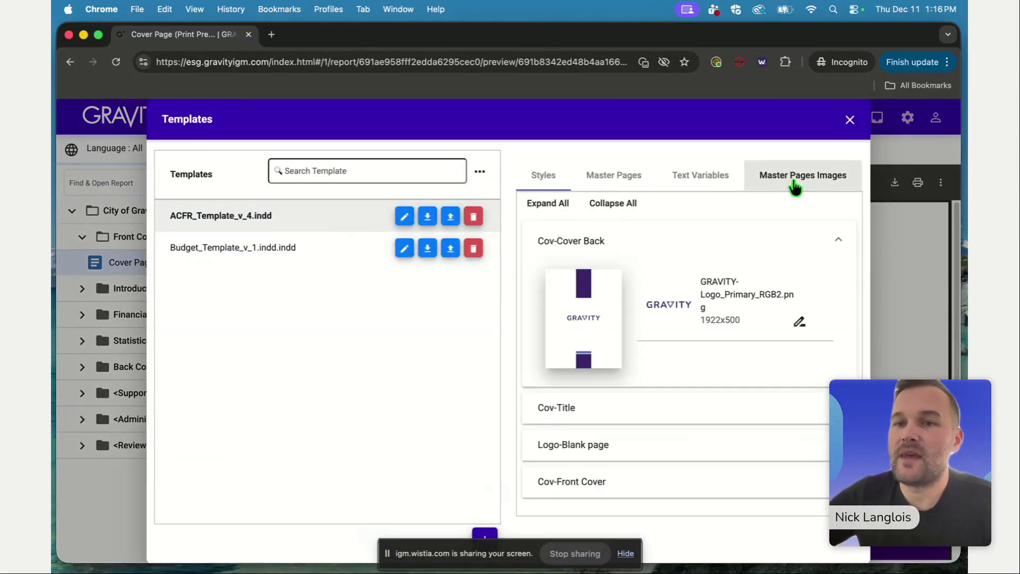
click(638, 483)
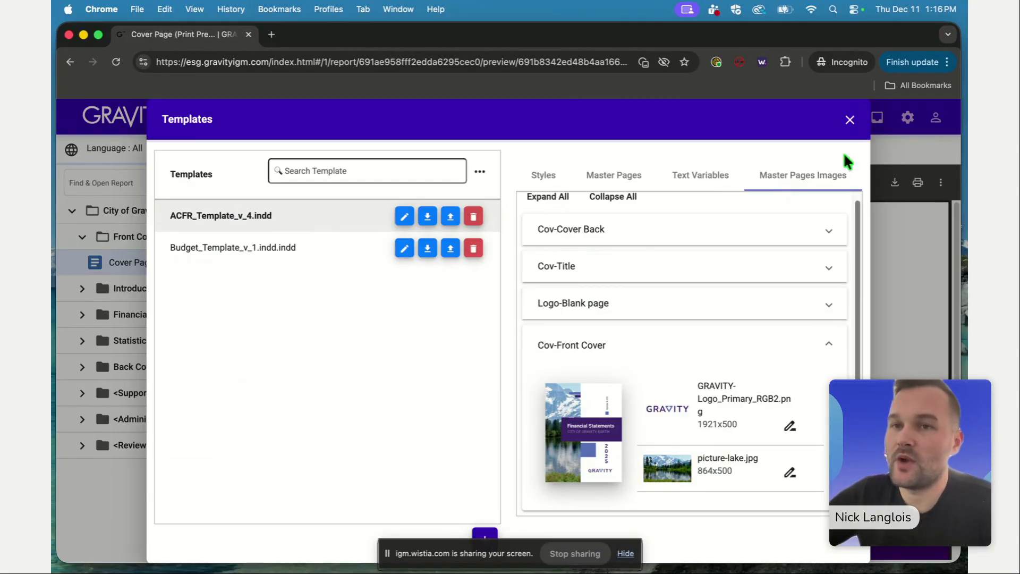
click(849, 121)
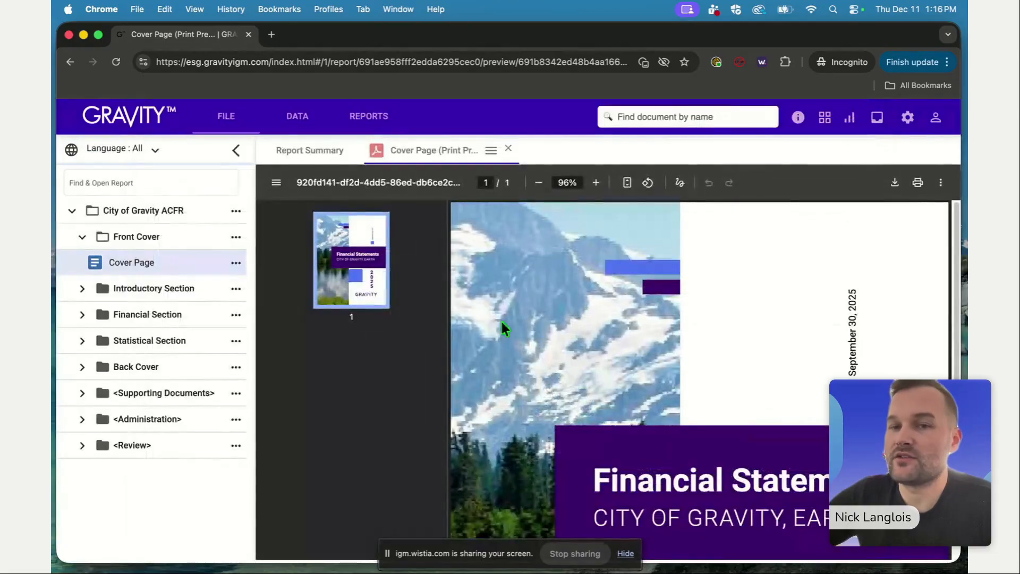
- Look over the cover artwork in the print preview once more, and close the preview
scroll(528, 344, down, 5)
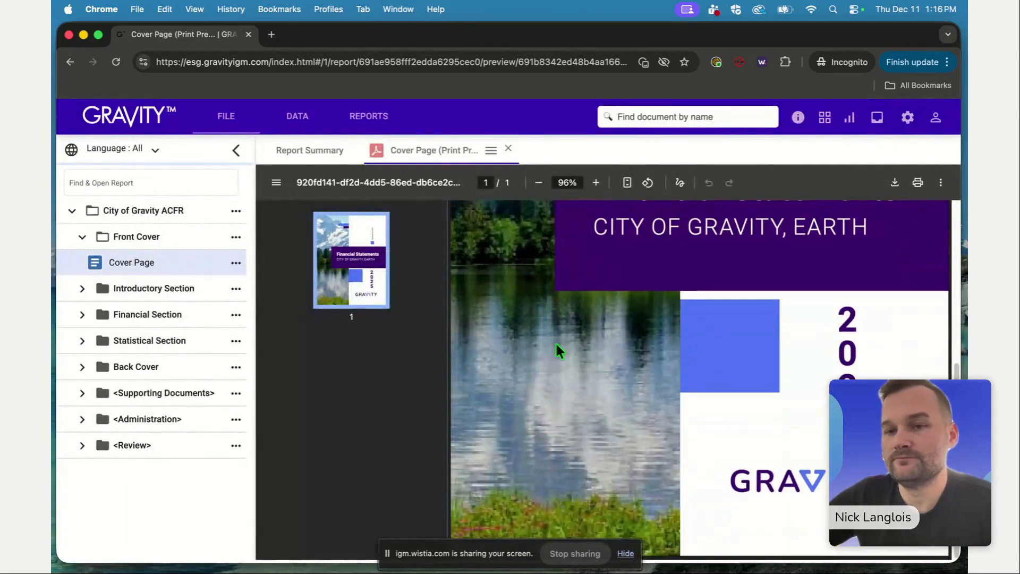
scroll(557, 346, up, 5)
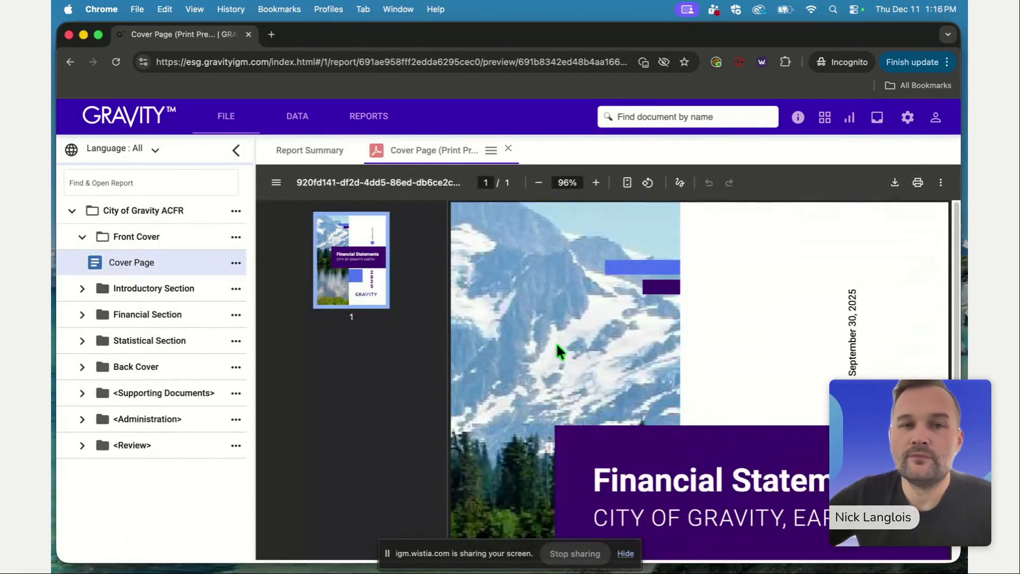
click(509, 151)
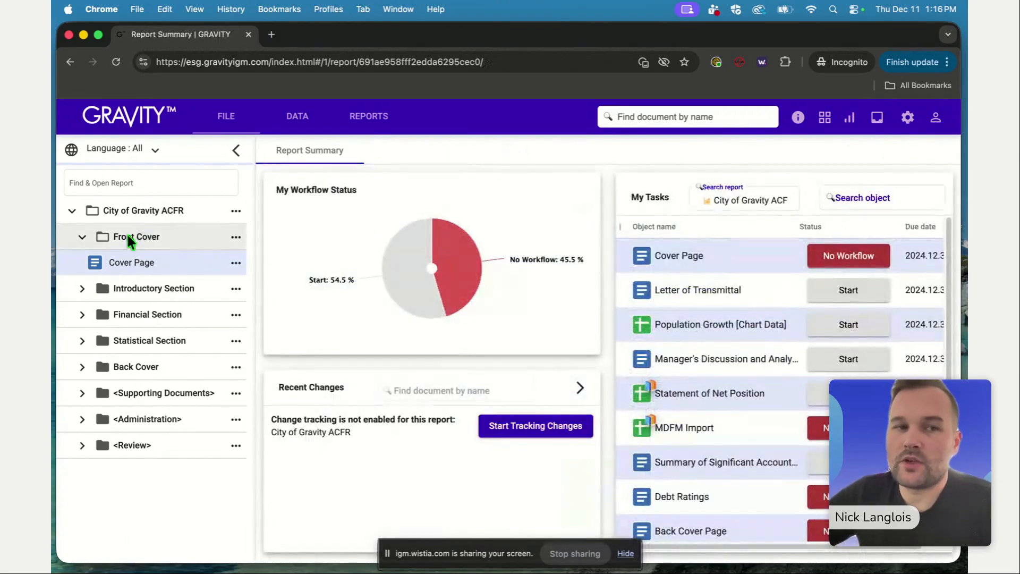
- Collapse the Front Cover folder and expand the Introductory Section folder in the report tree
click(91, 239)
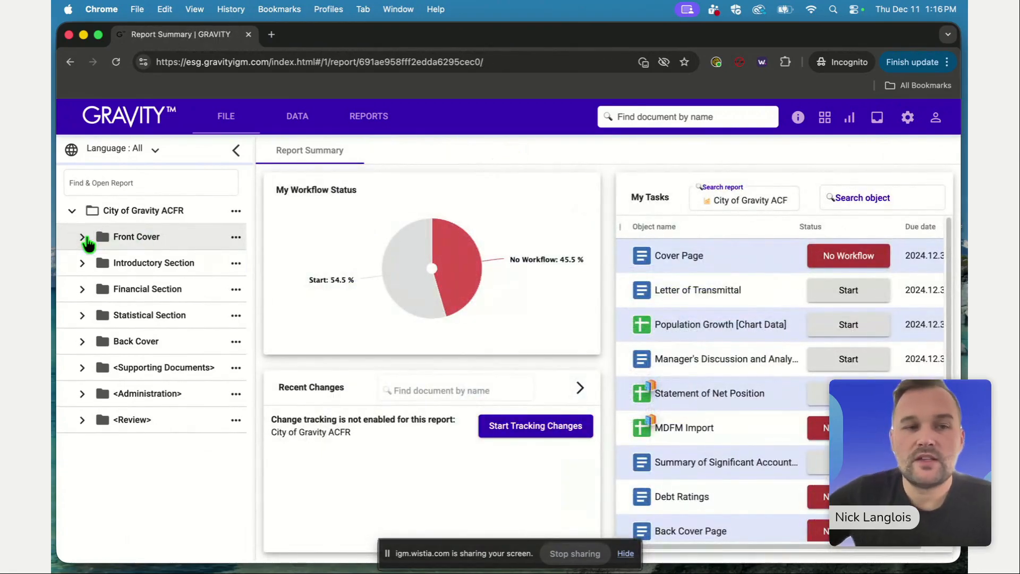
click(82, 263)
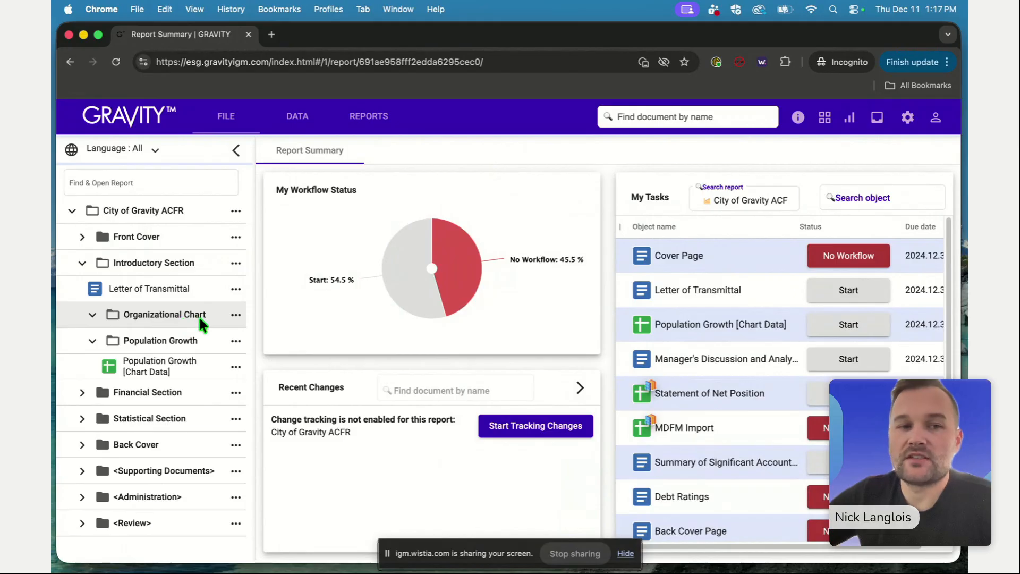
- Add a child drawing named "Organizational Chart" to the Organizational Chart folder, using the City of Gravity Workflow
click(236, 316)
mouse_move(237, 314)
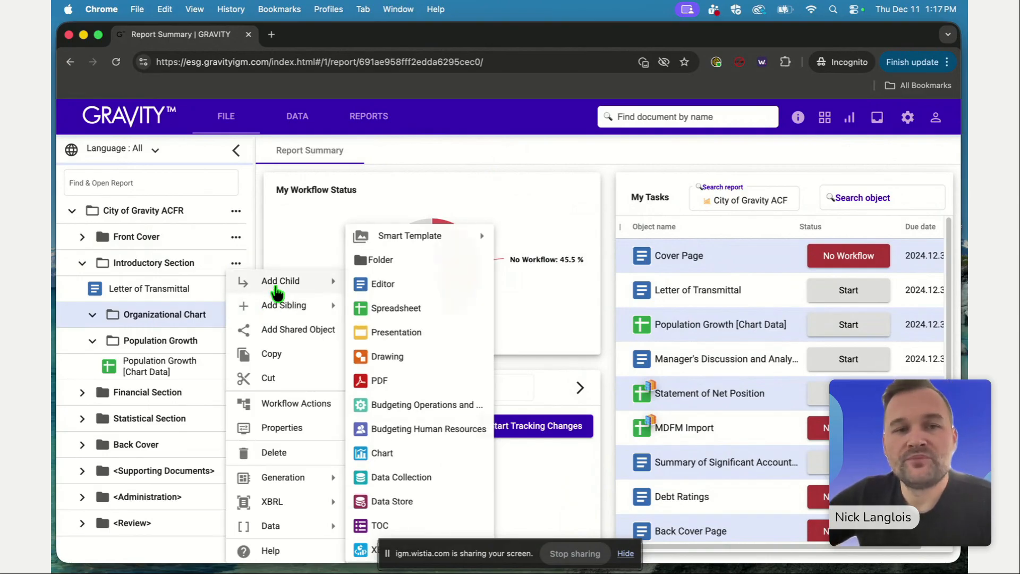
click(388, 356)
click(433, 313)
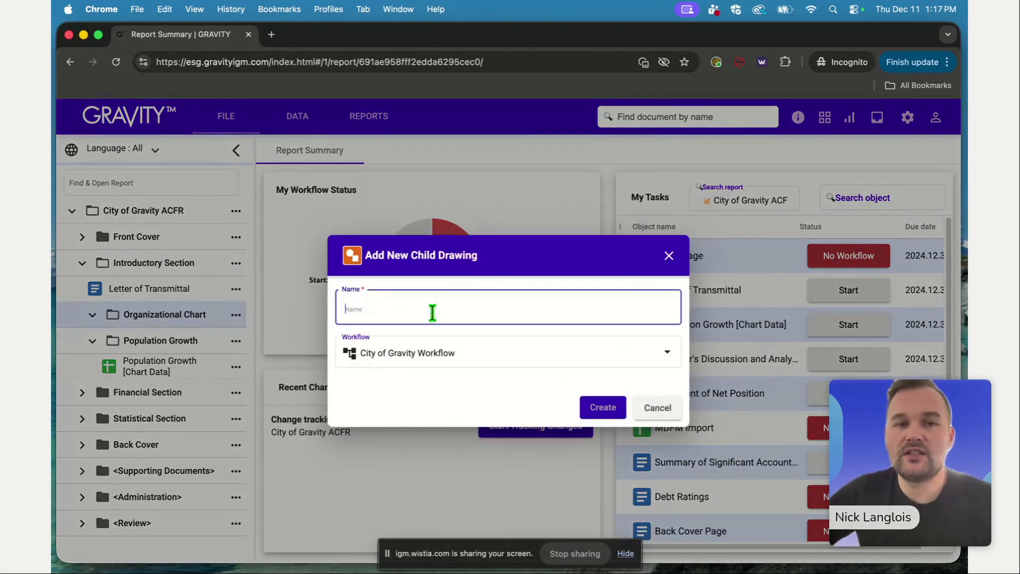
text(Org)
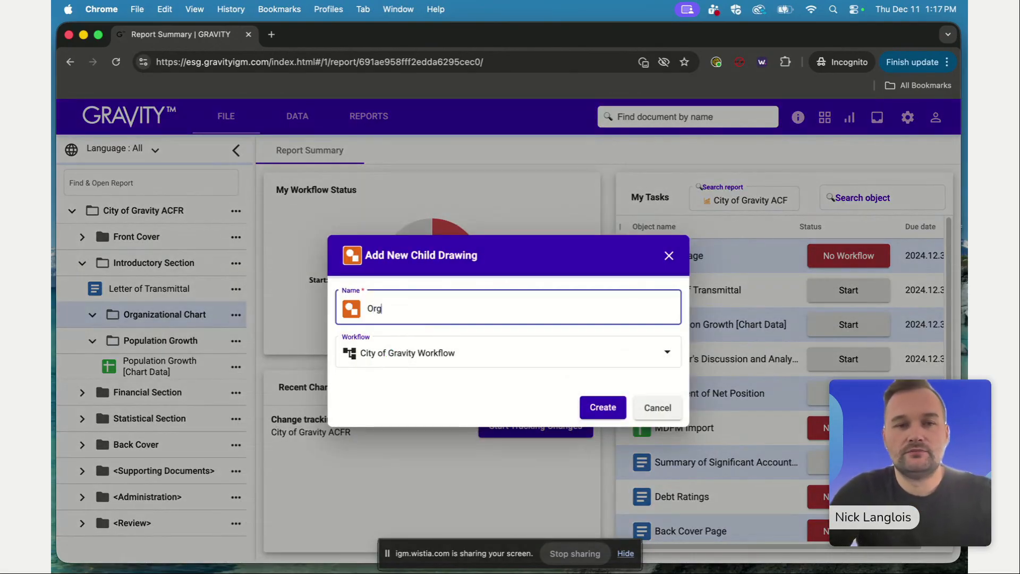
text(aniza)
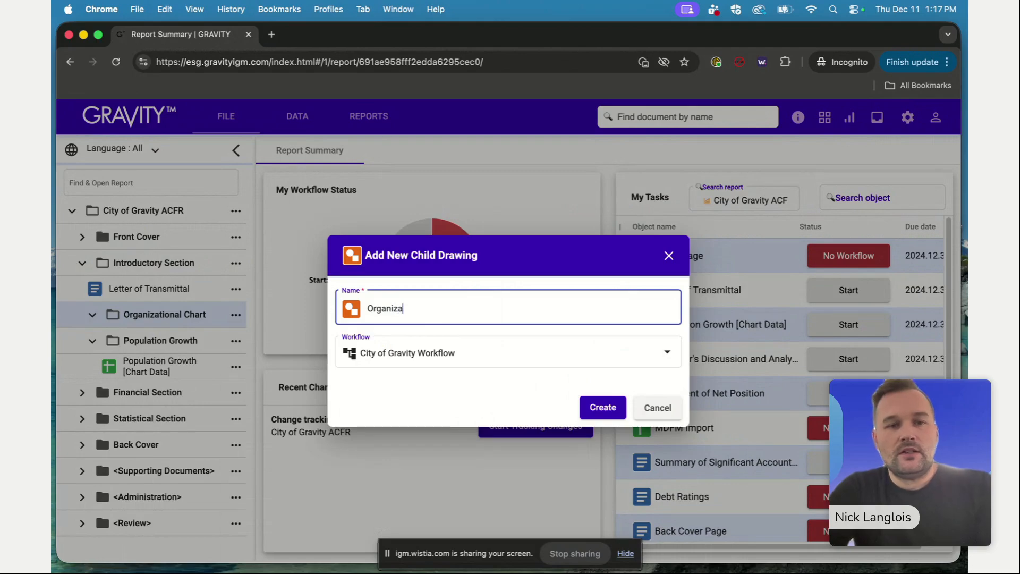
text(tional Cha)
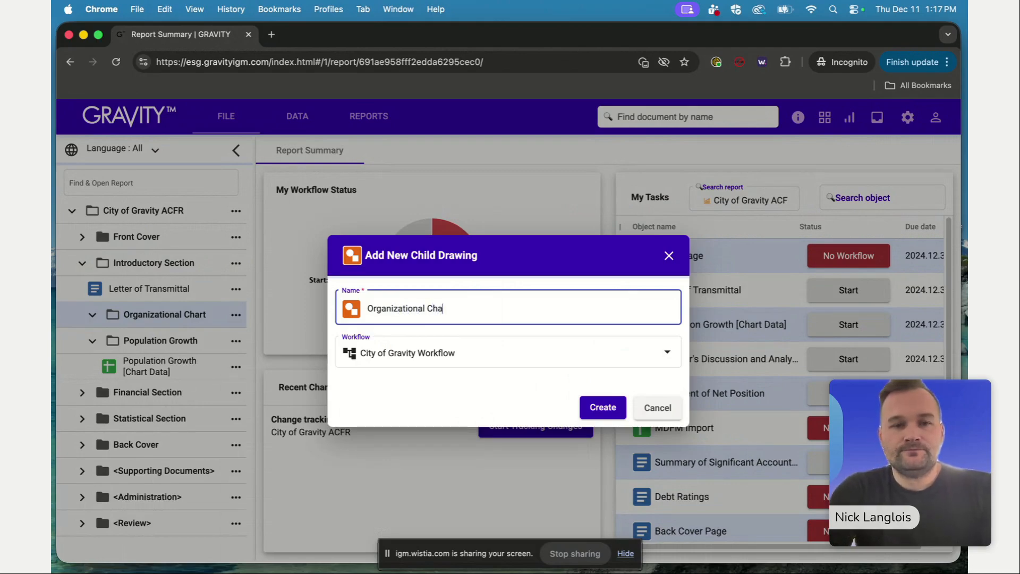
text(rt)
click(412, 385)
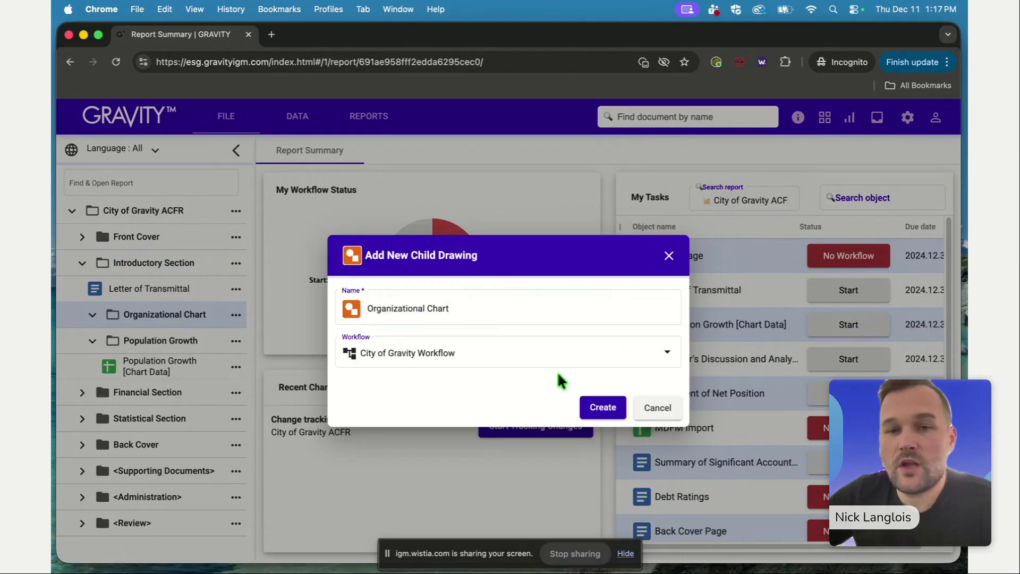
click(598, 409)
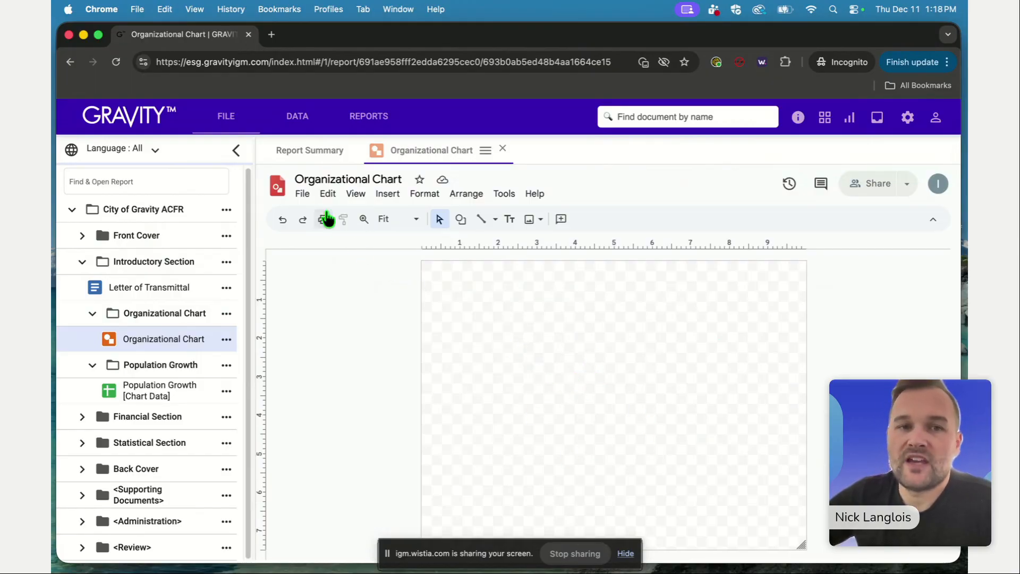
- Set the drawing's page size to a custom 5 × 4 inches
click(304, 197)
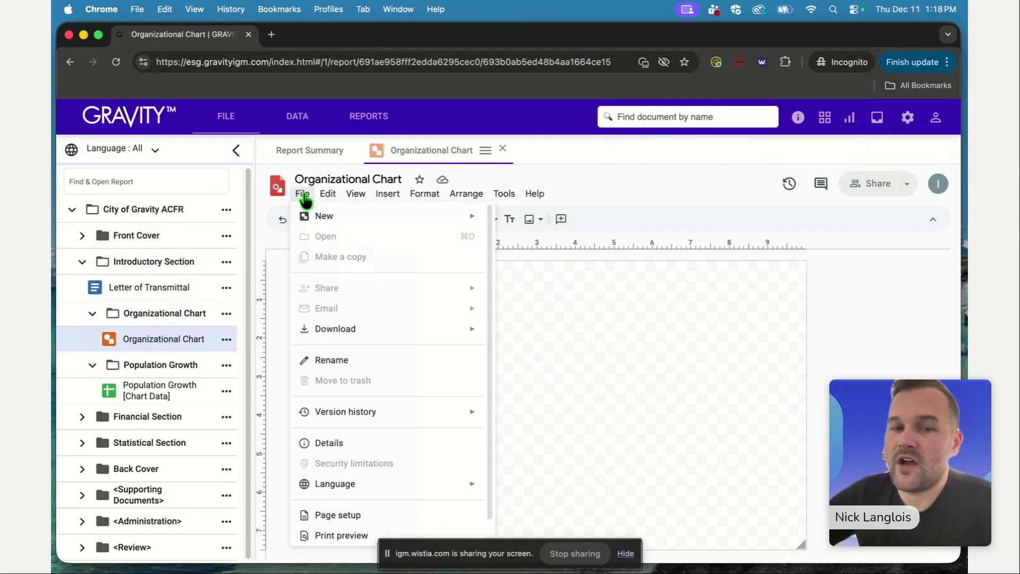
click(345, 515)
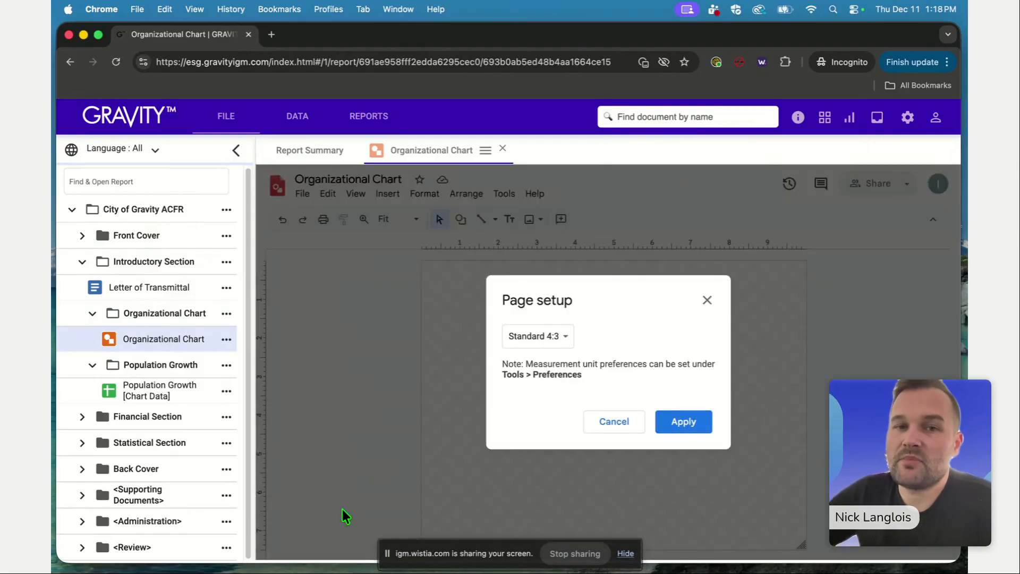
click(551, 339)
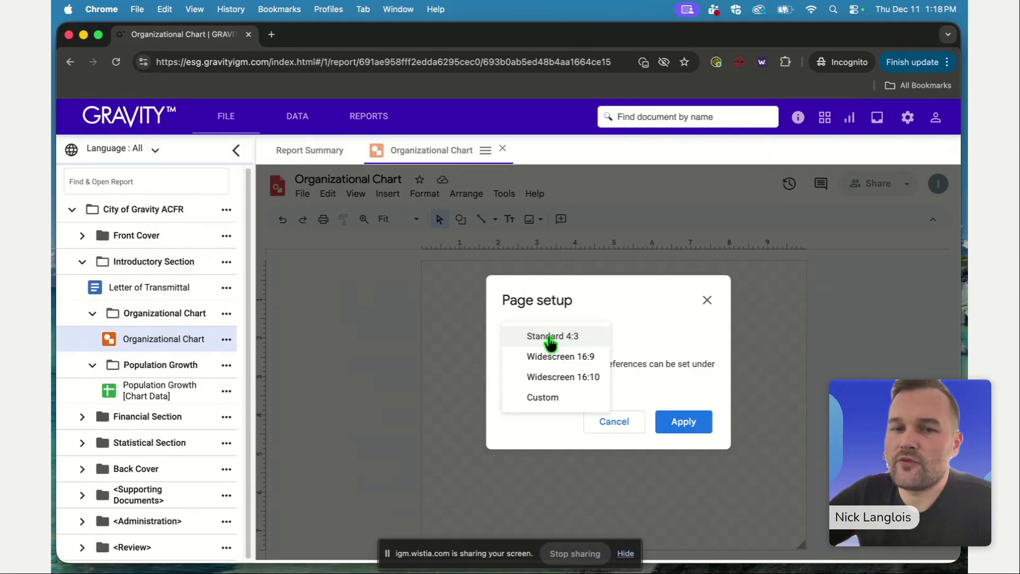
click(545, 398)
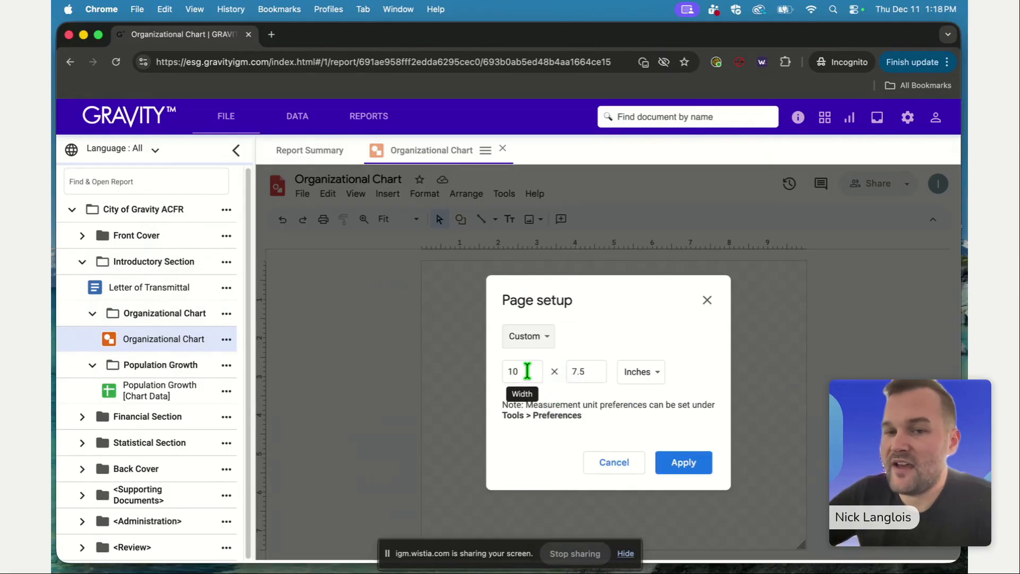
double_click(502, 371)
text(5)
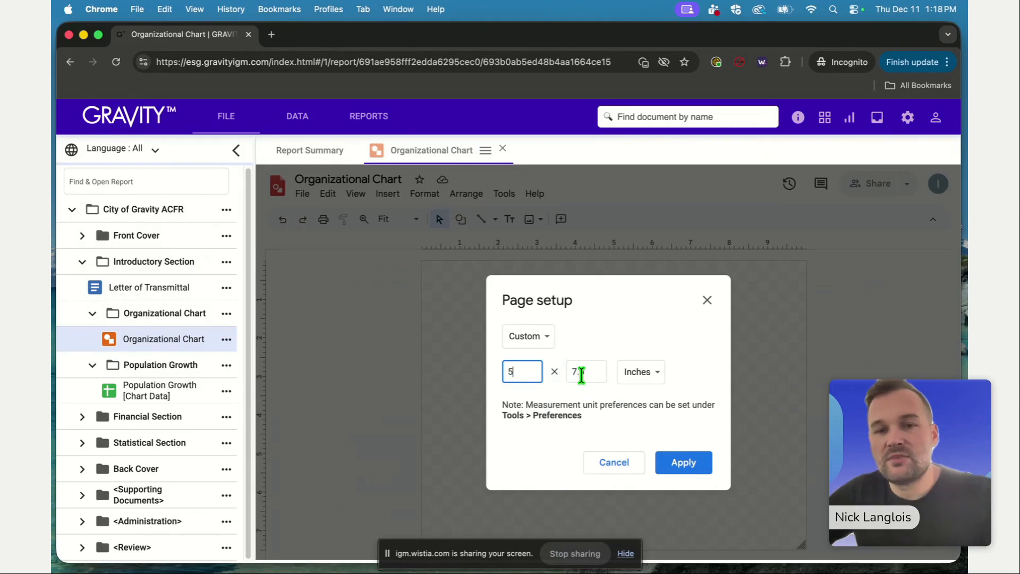
double_click(574, 371)
text(4)
click(630, 323)
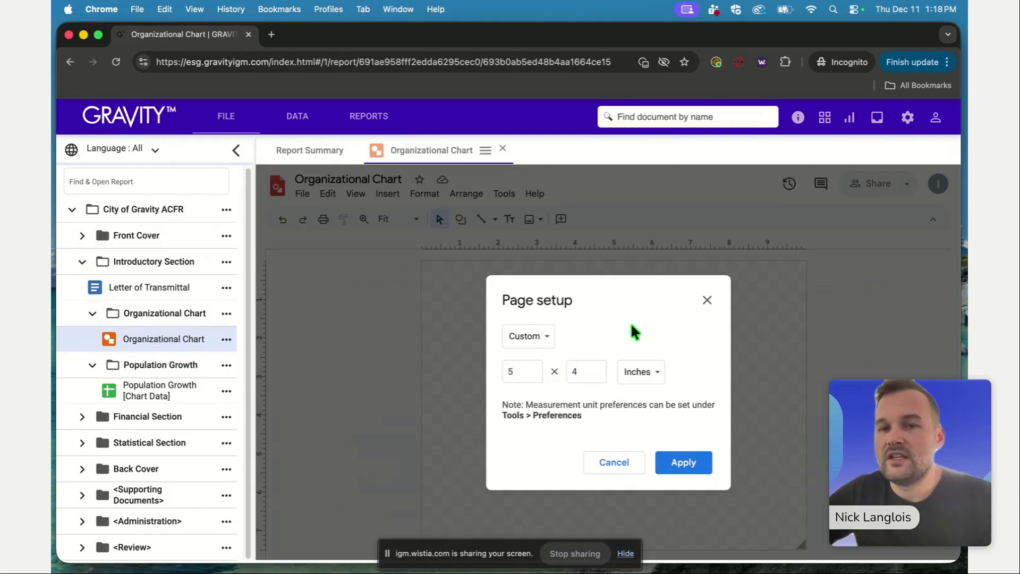
click(657, 378)
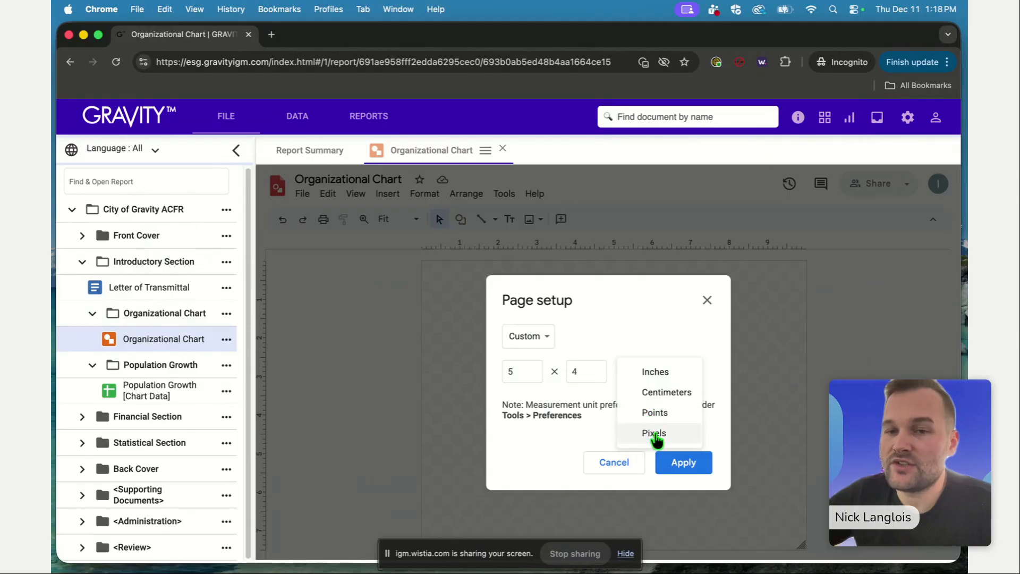
click(664, 375)
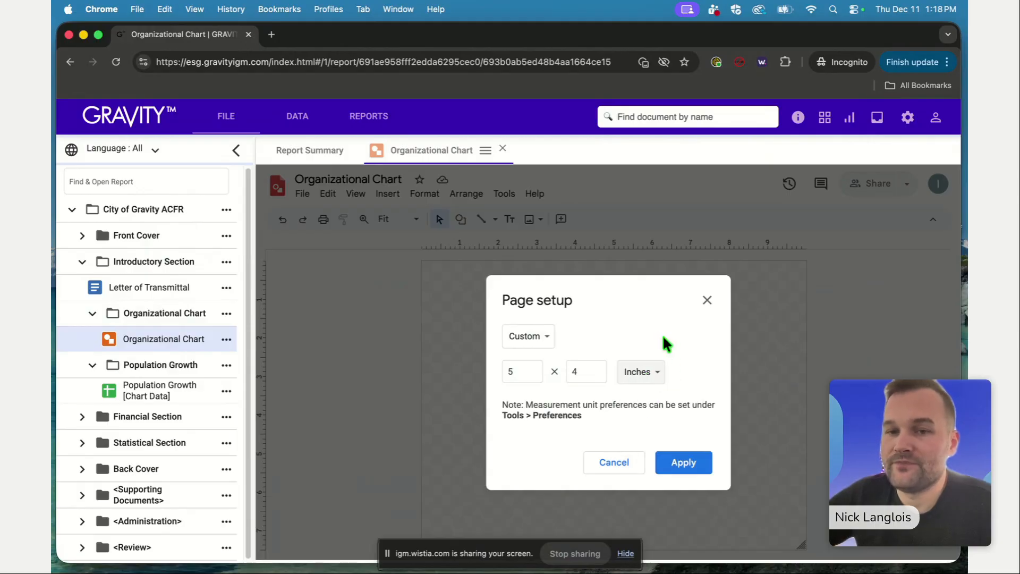
click(702, 466)
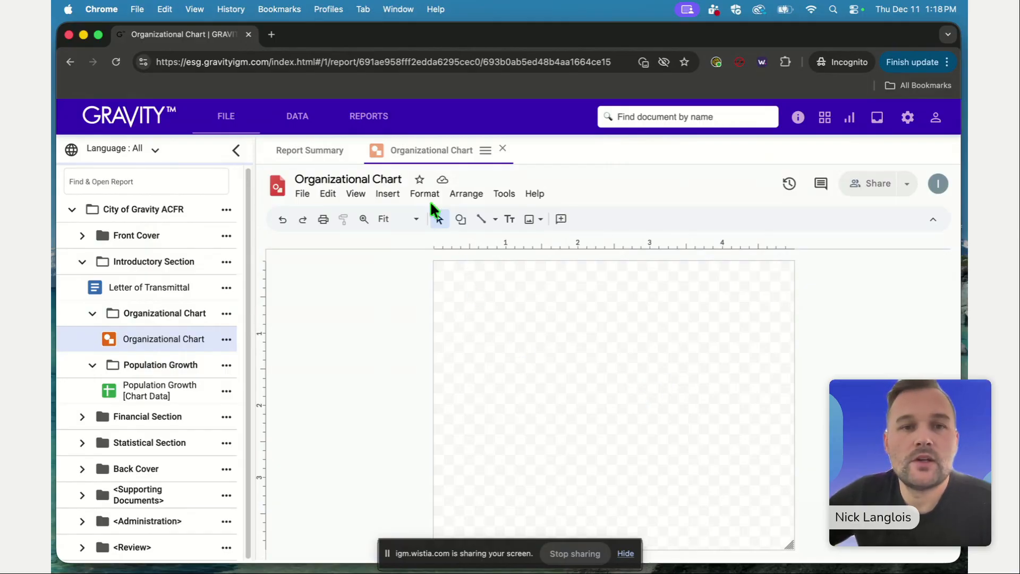
- Insert the image picture-lake.jpg from the computer's Desktop folder into the drawing
click(390, 194)
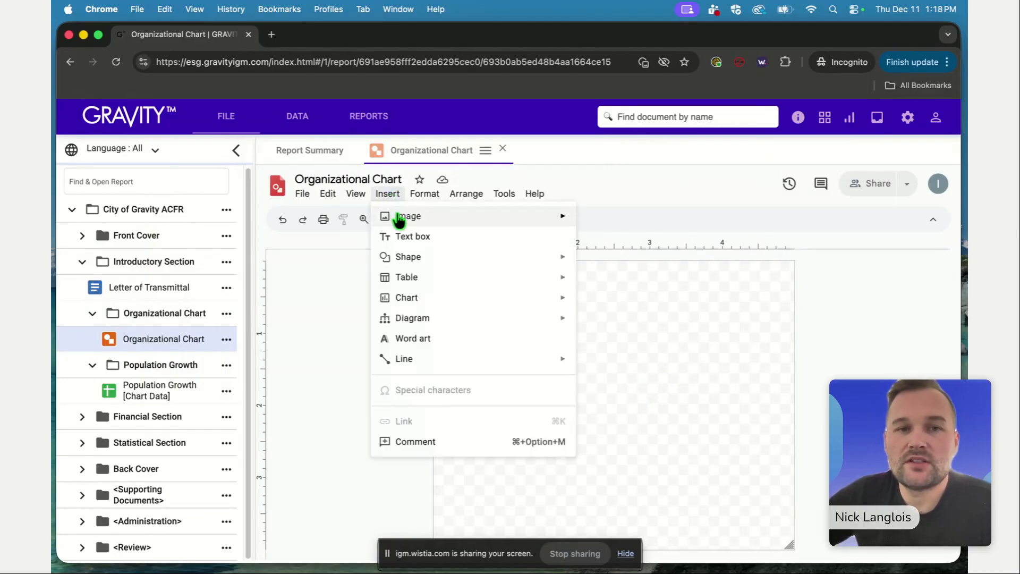
mouse_move(399, 222)
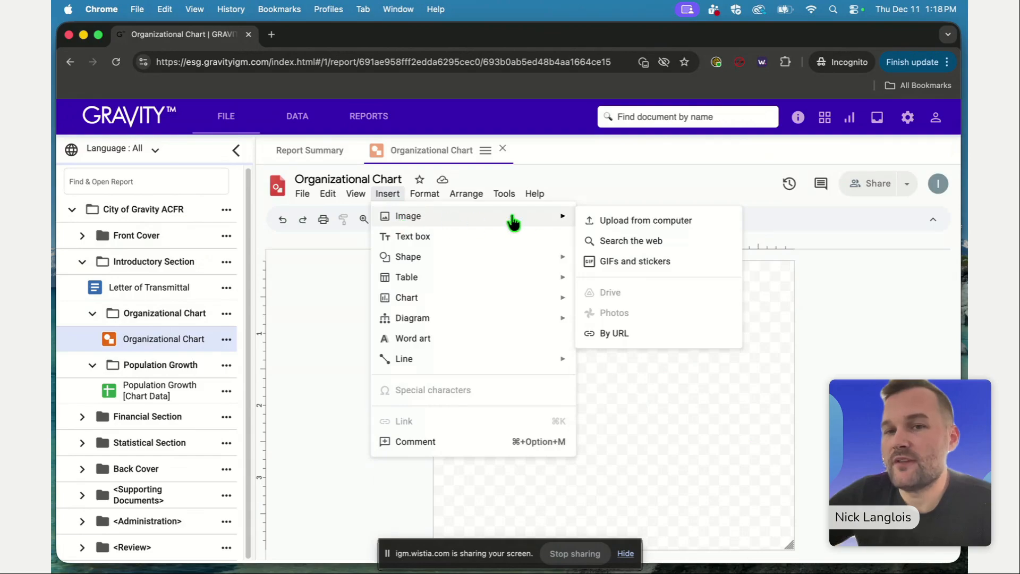
click(625, 223)
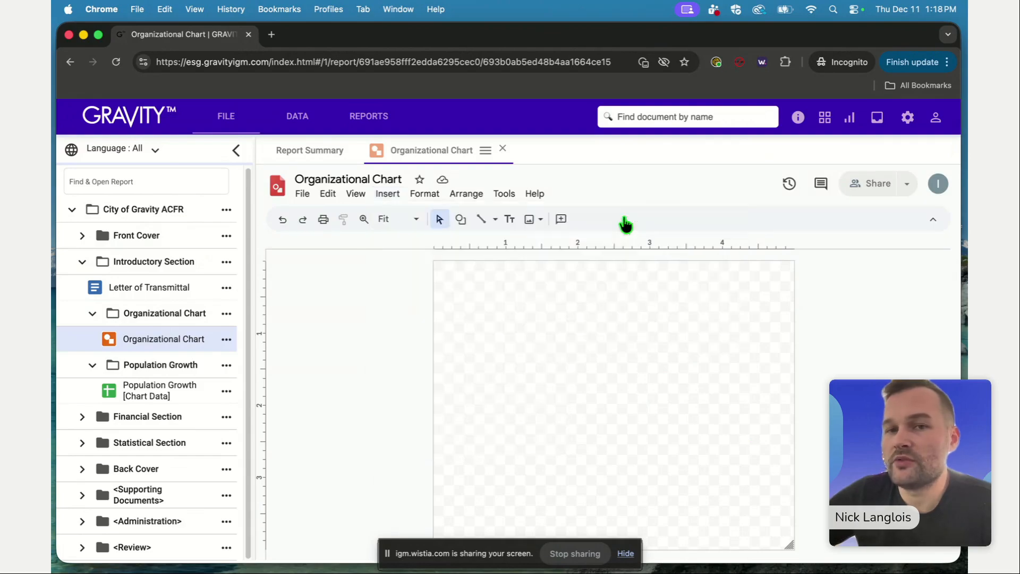
click(372, 234)
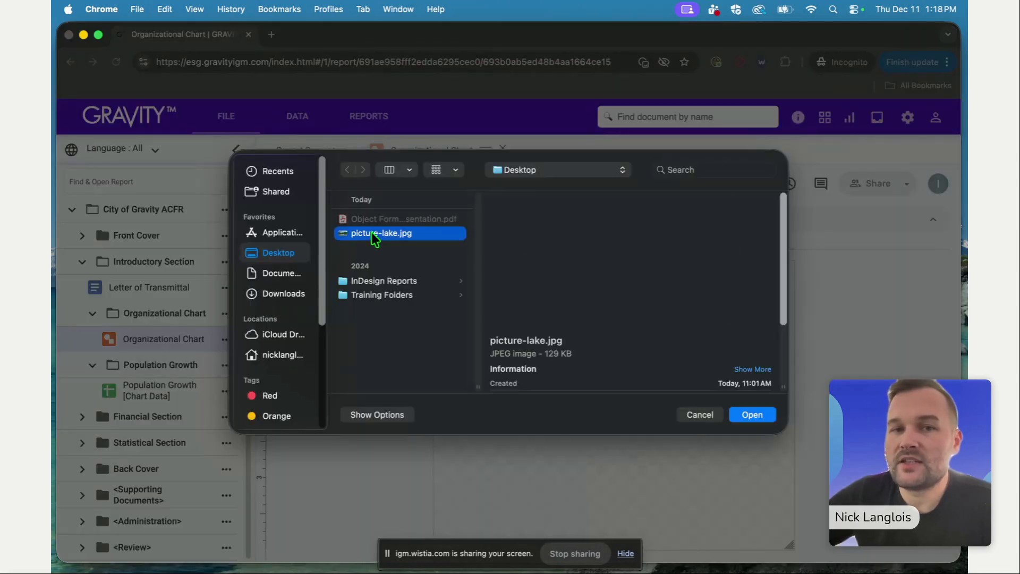
click(750, 415)
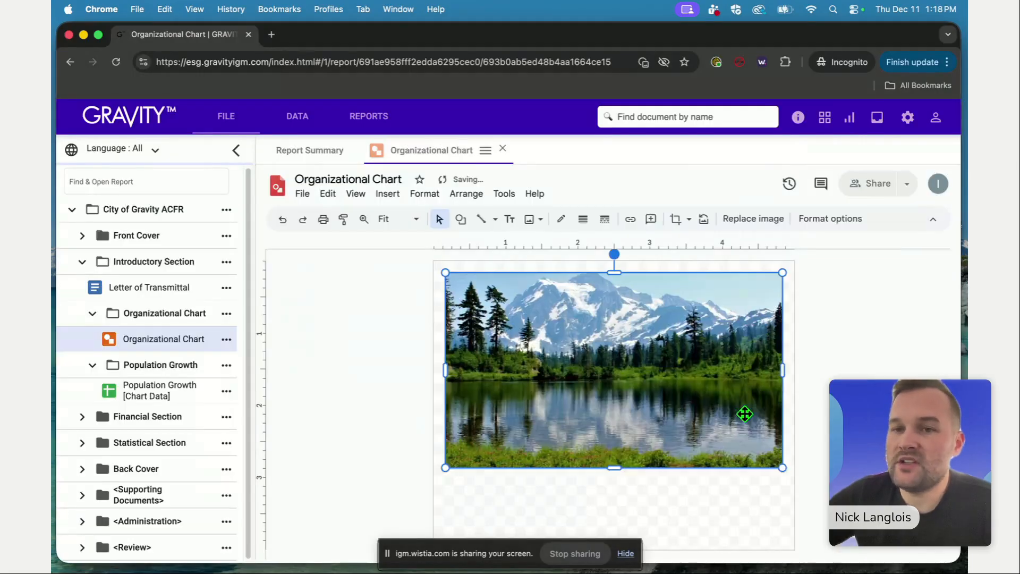
click(810, 421)
- Move the lake picture to the canvas's upper-left corner and enlarge it to cover the whole canvas
click(641, 351)
drag(641, 352, 605, 315)
click(792, 333)
click(846, 332)
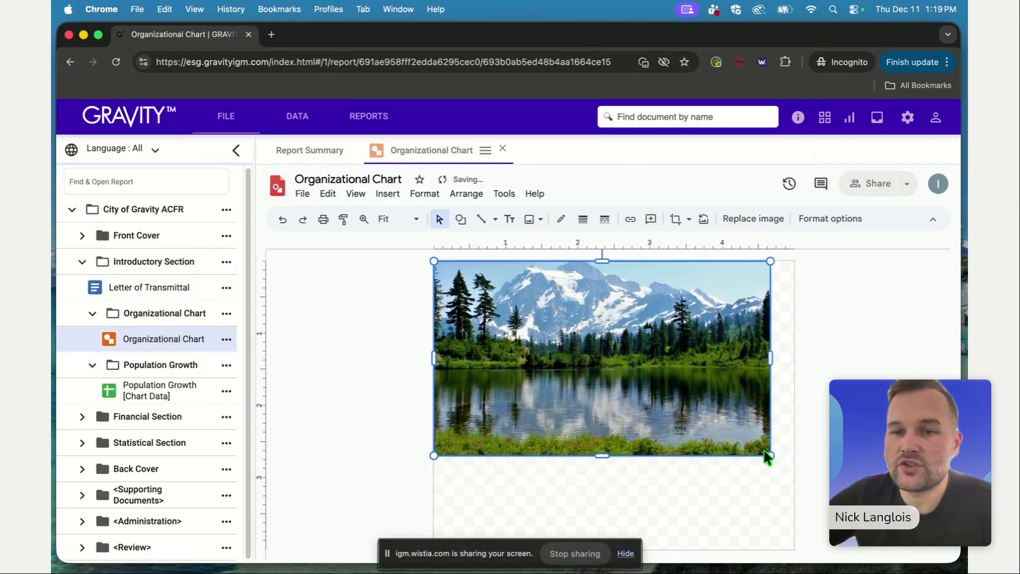
drag(770, 466, 768, 471)
drag(770, 469, 771, 467)
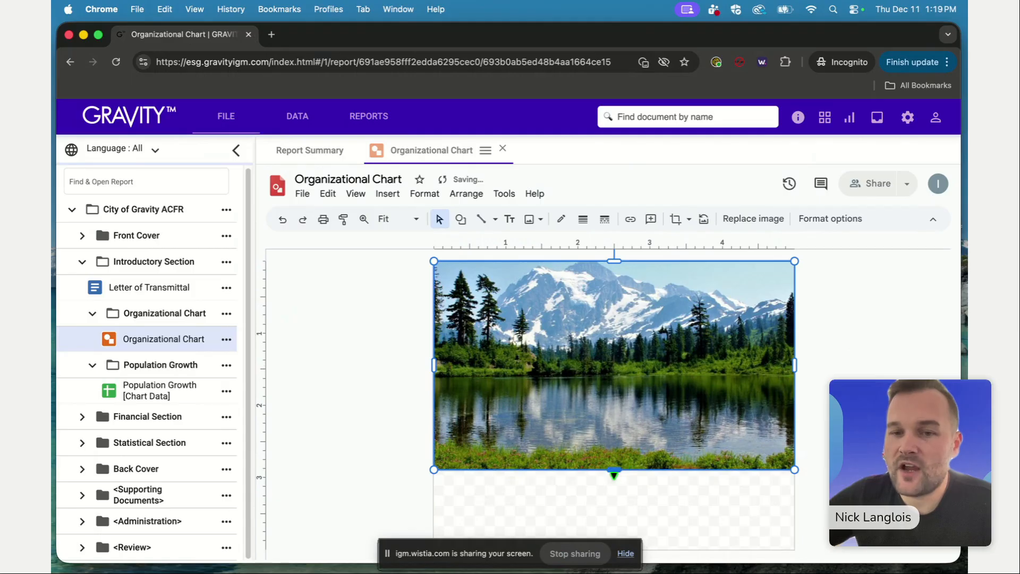
drag(614, 471, 615, 554)
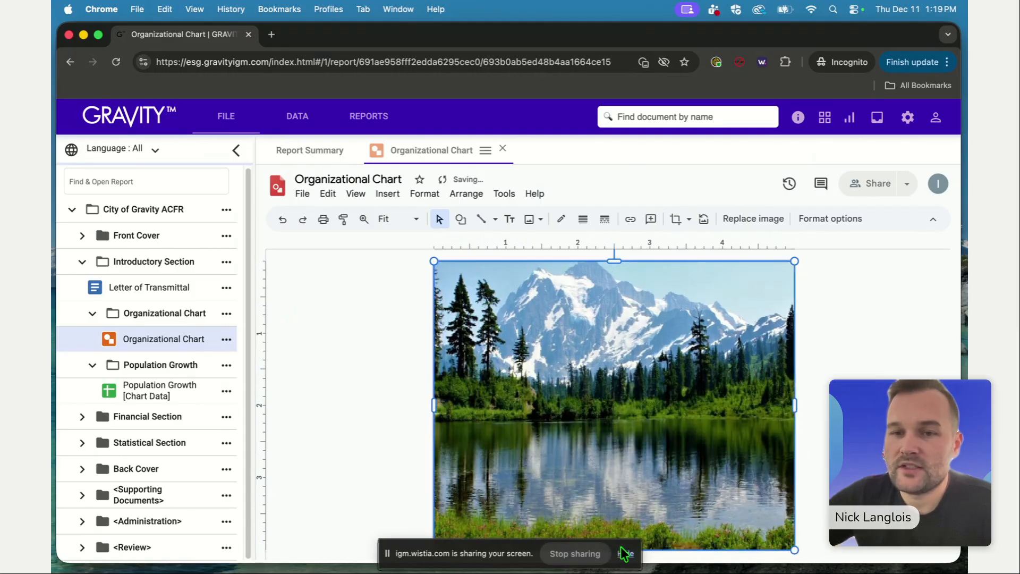
click(668, 391)
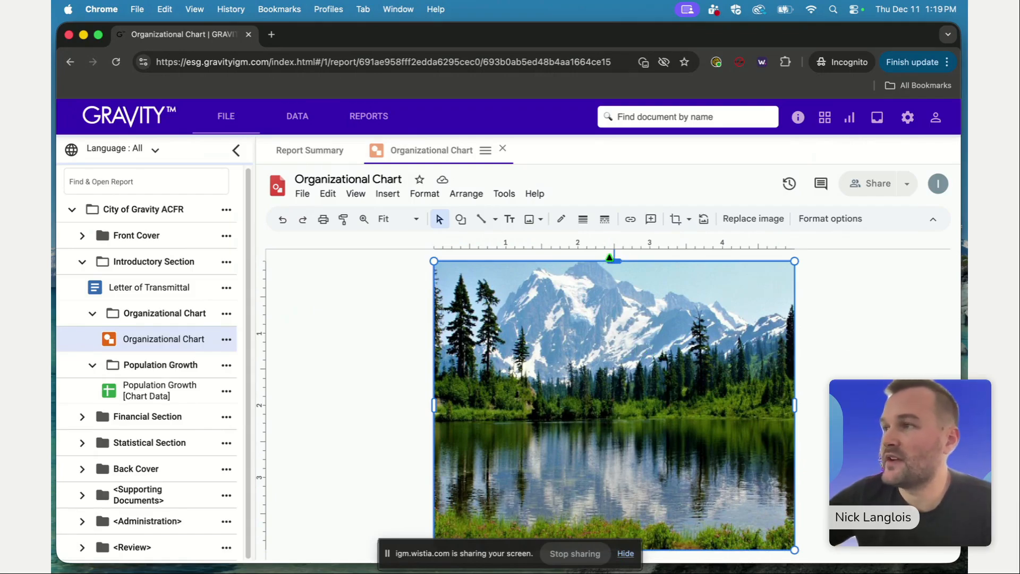
- Shorten the lake picture from its top edge by about 0.3 inch, and shift it up to leave thin gaps above and below
drag(610, 258, 610, 283)
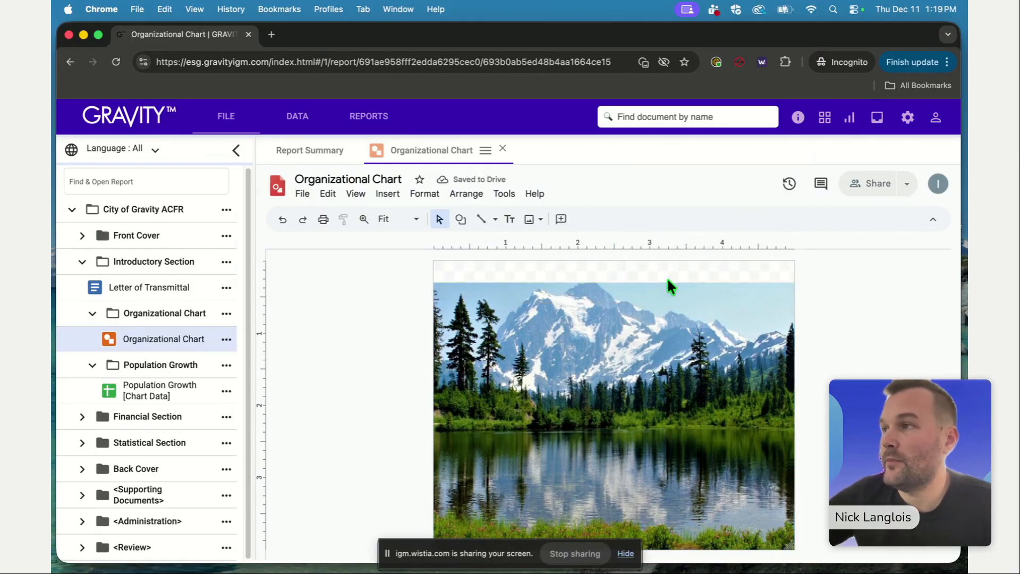
click(667, 303)
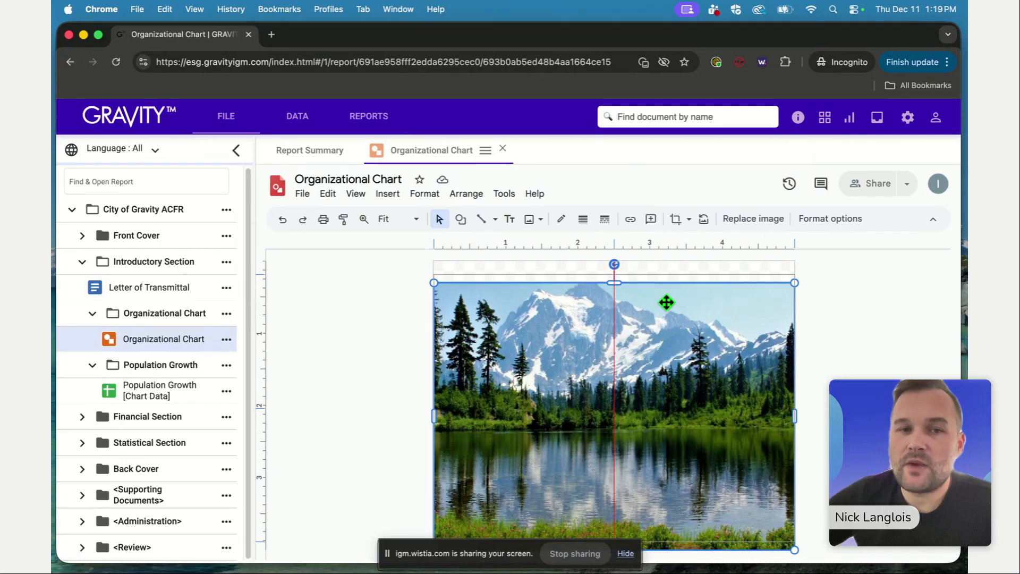
drag(667, 302, 664, 295)
click(896, 291)
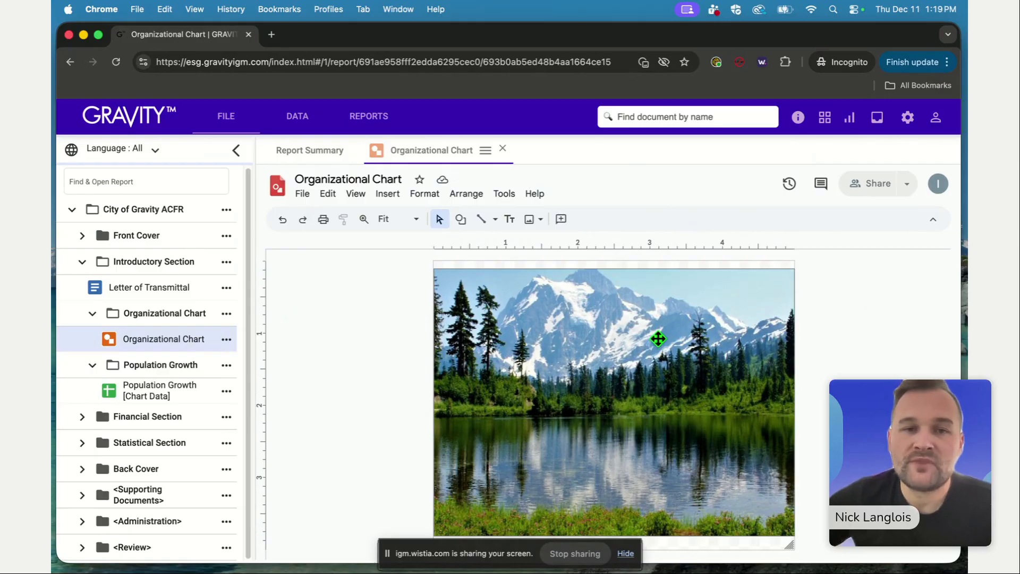
click(658, 340)
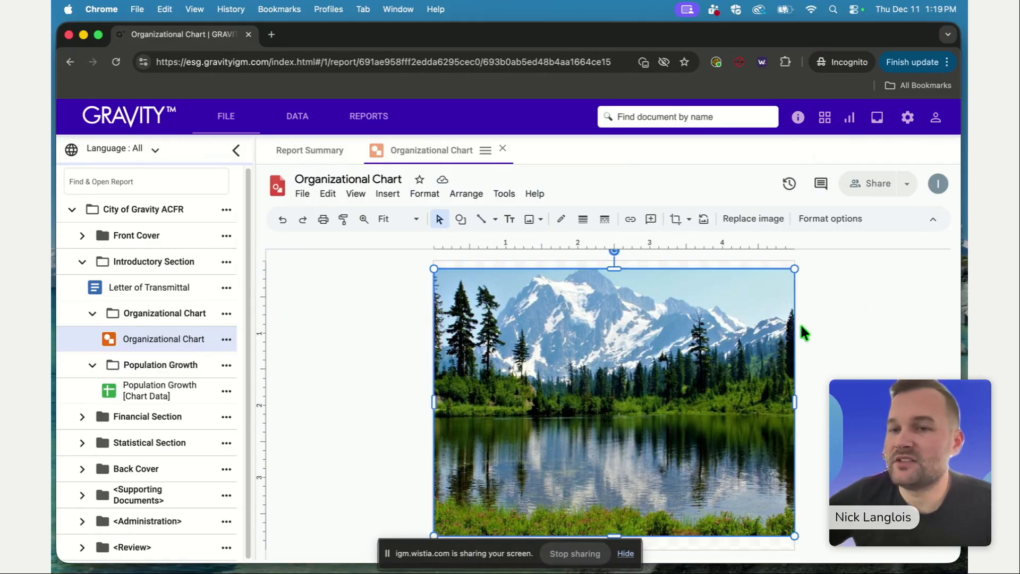
click(802, 303)
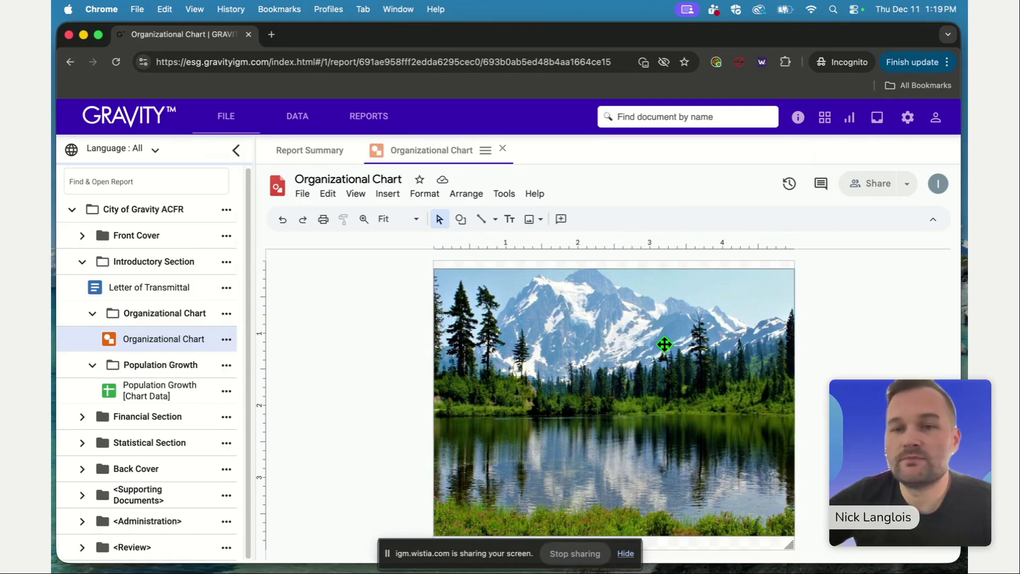
- Narrow the lake picture from its right edge, leaving a gap of about 0.4 inch along the canvas's right side
click(665, 344)
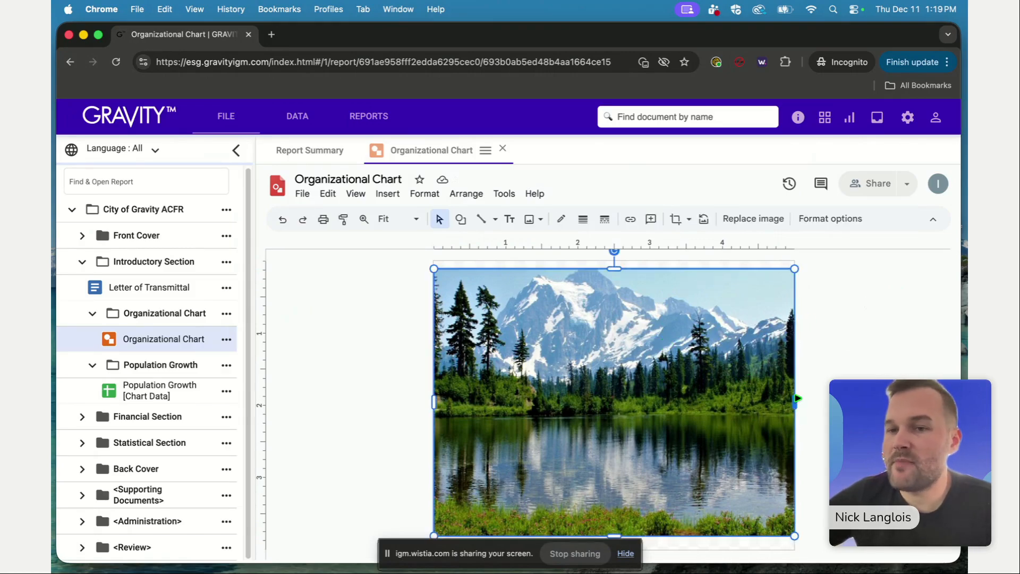
drag(796, 398, 772, 395)
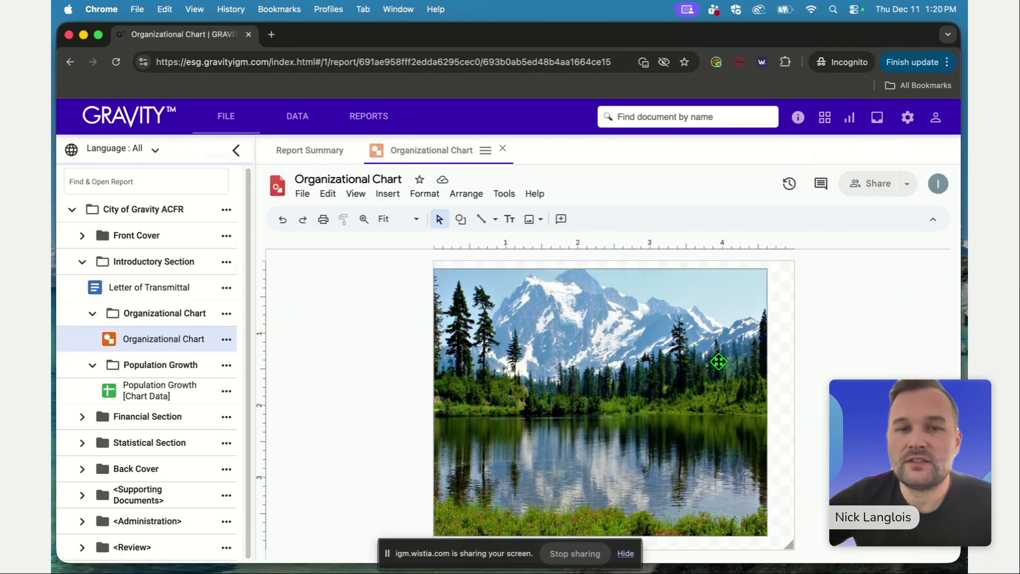
click(721, 362)
click(791, 342)
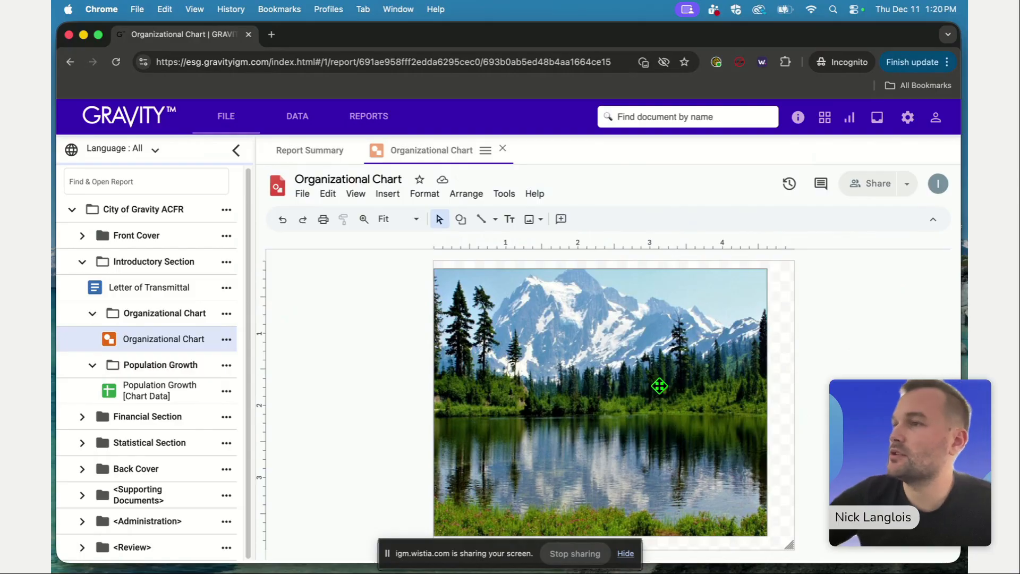
click(645, 359)
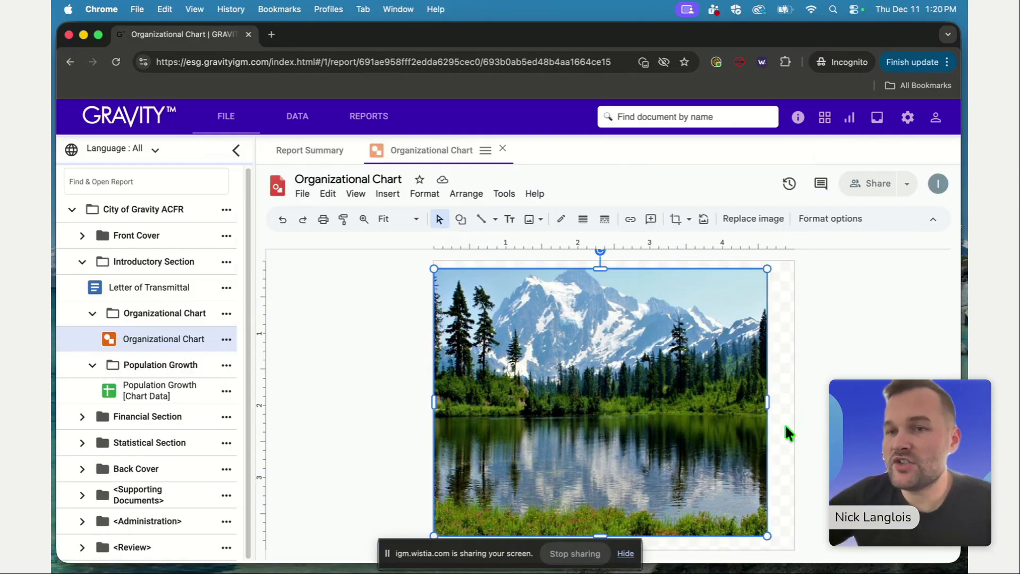
click(764, 226)
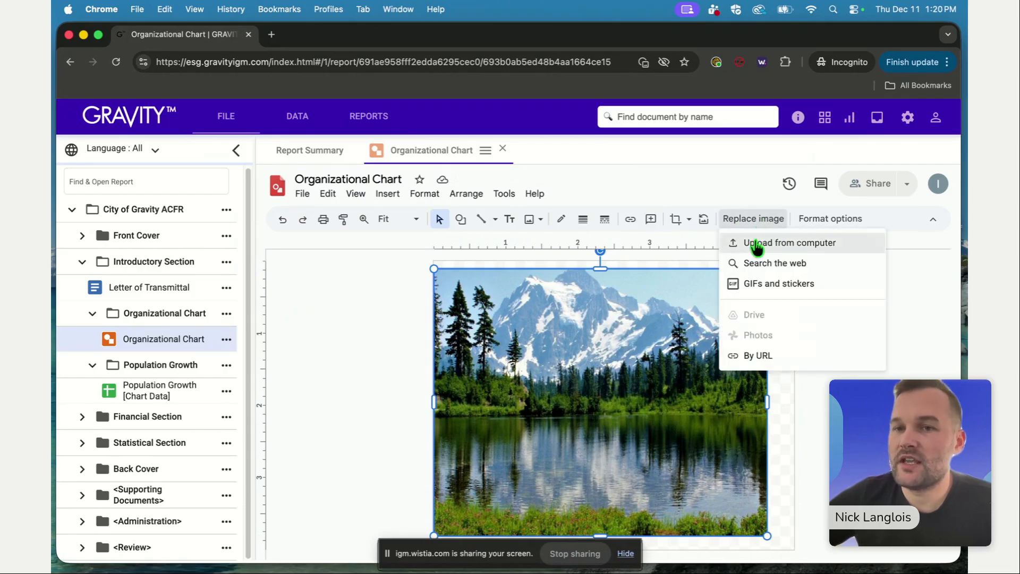
click(754, 243)
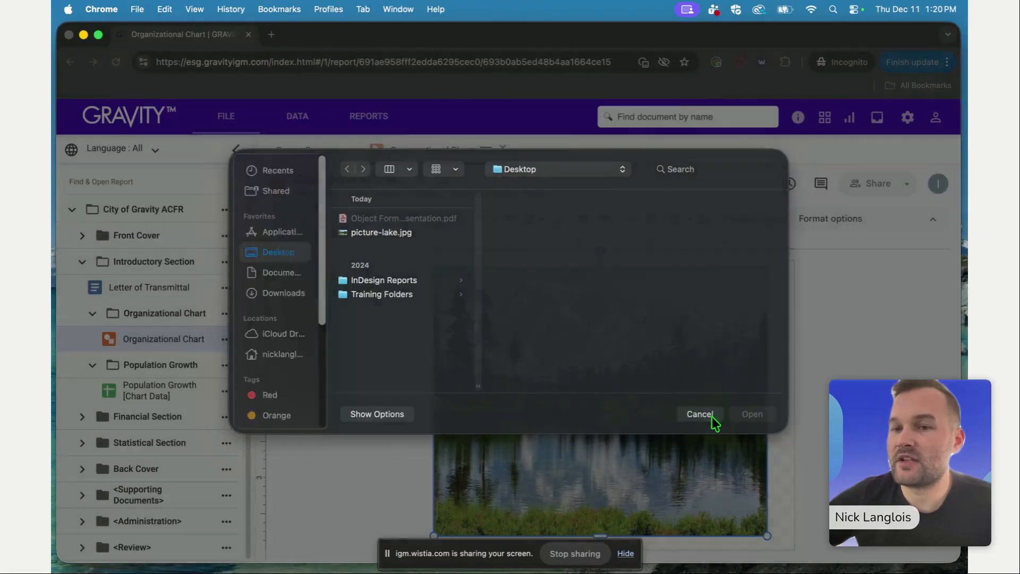
click(711, 416)
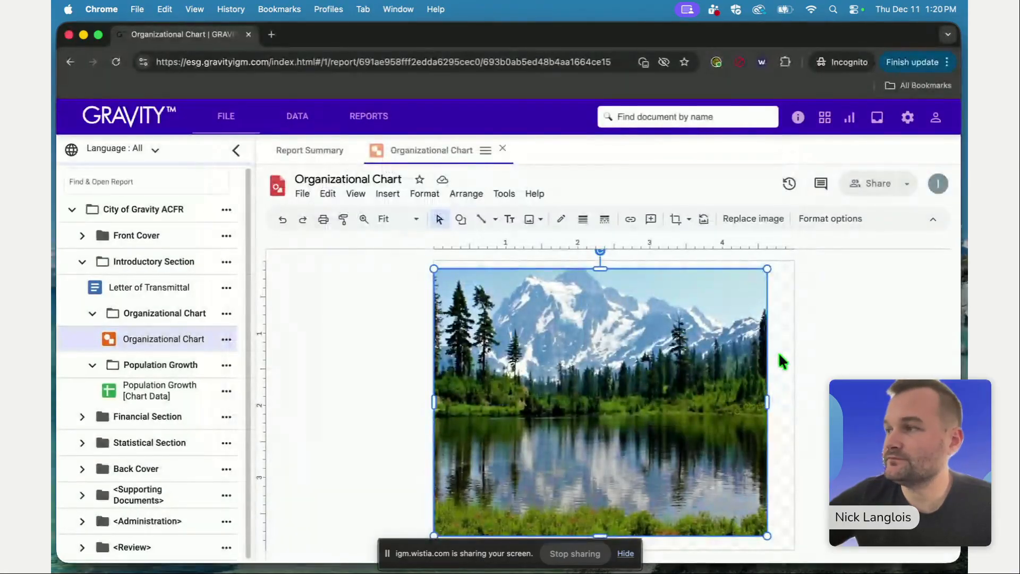
- Delete the lake picture from the canvas
click(779, 352)
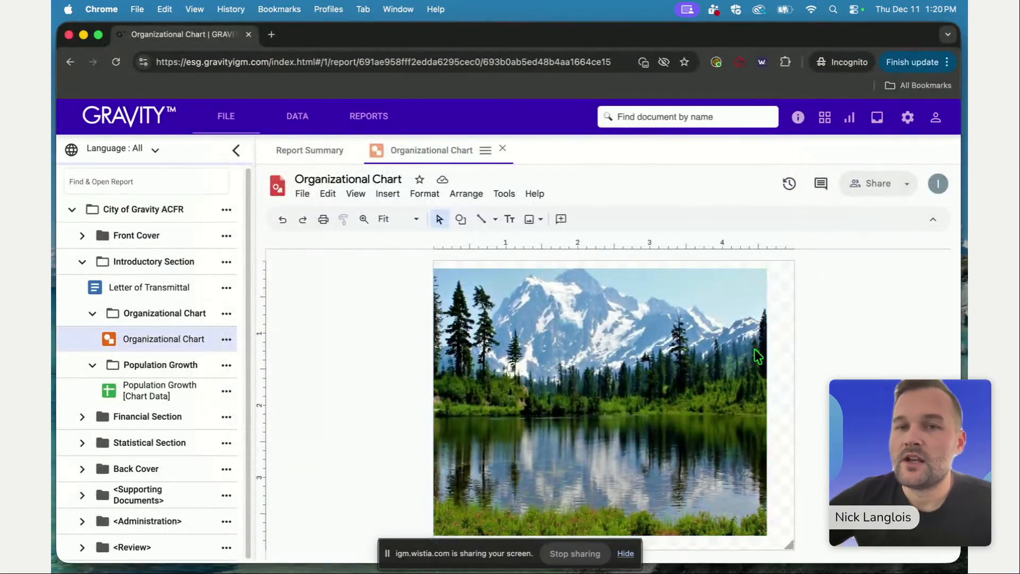
click(648, 356)
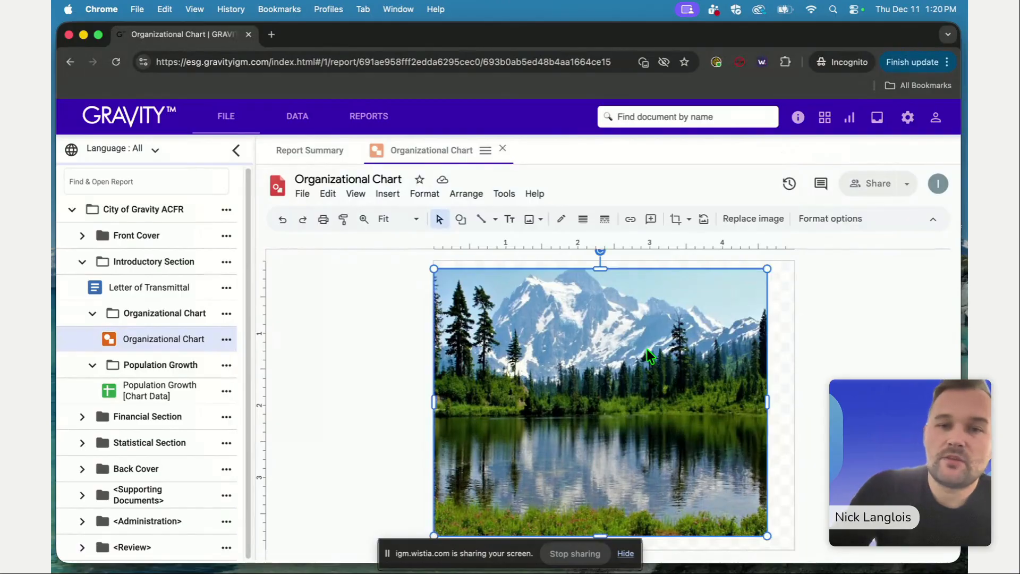
key(Delete)
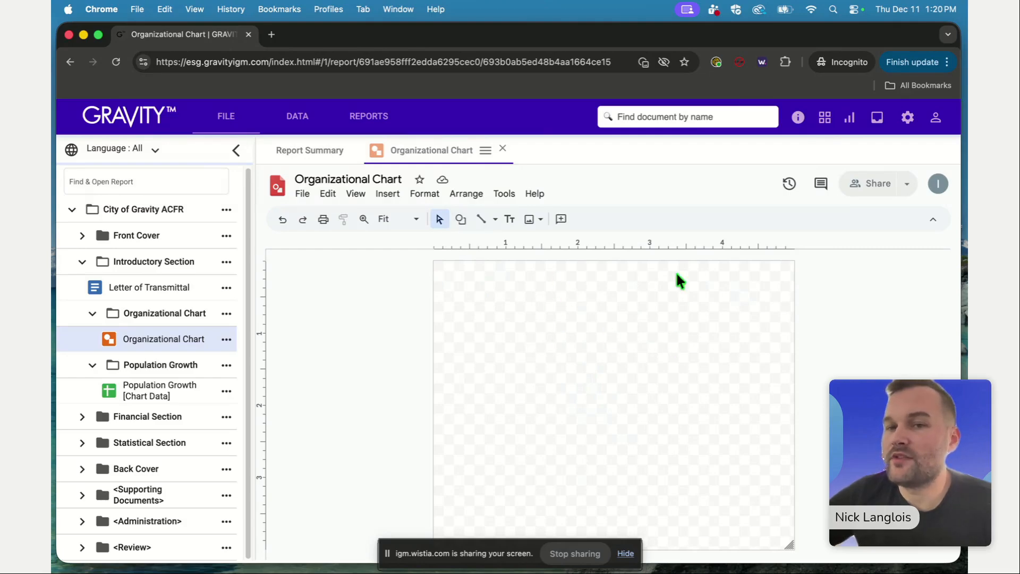
- Draw a rectangle shape about 2 inches wide and 1 inch high near the canvas's upper edge
click(460, 220)
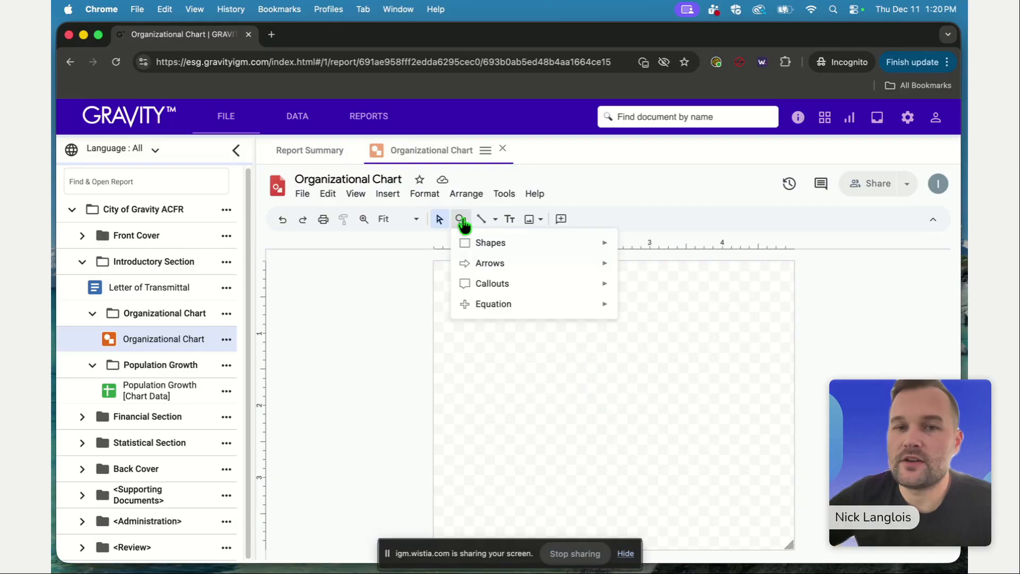
mouse_move(472, 283)
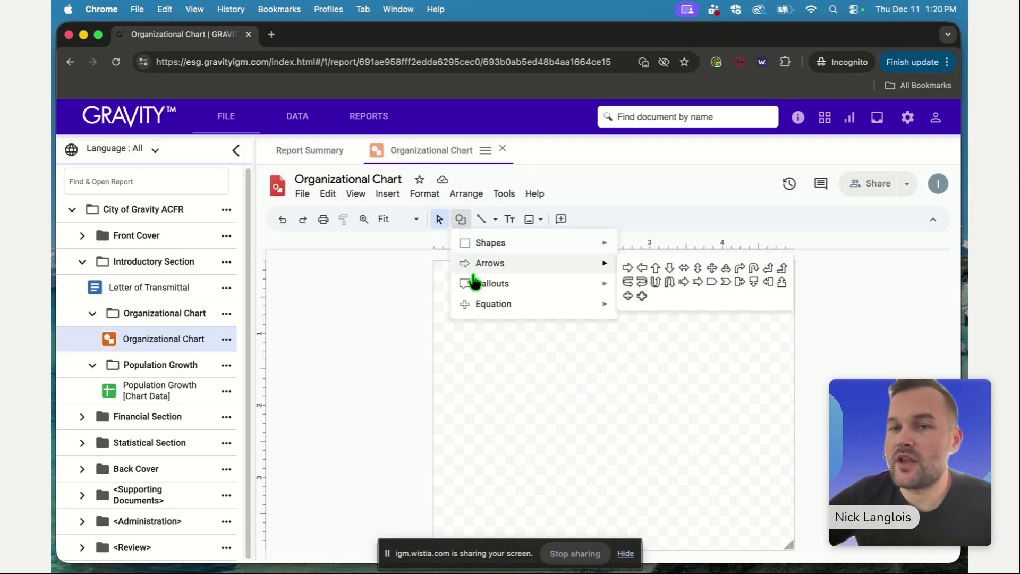
mouse_move(481, 246)
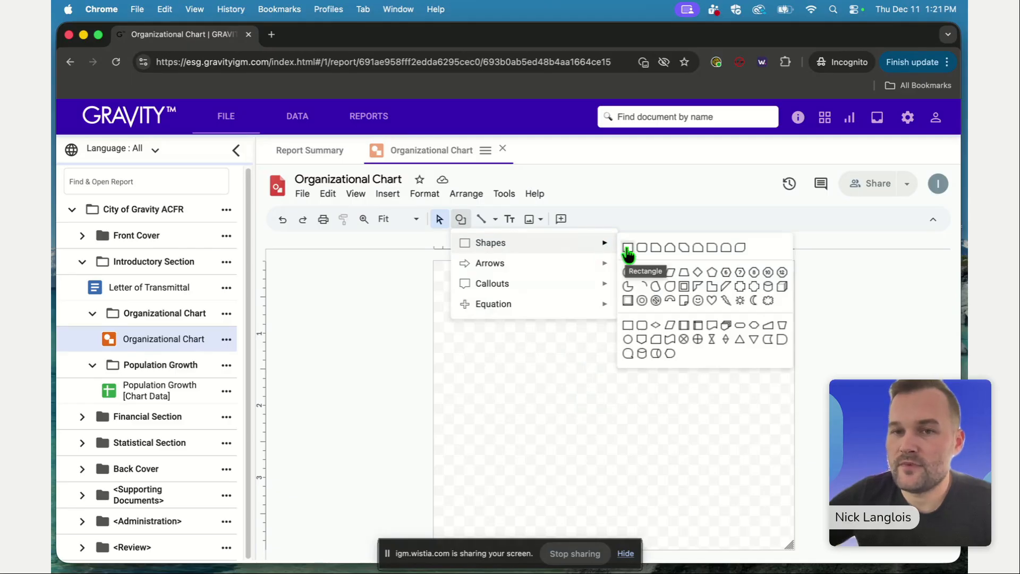
click(627, 249)
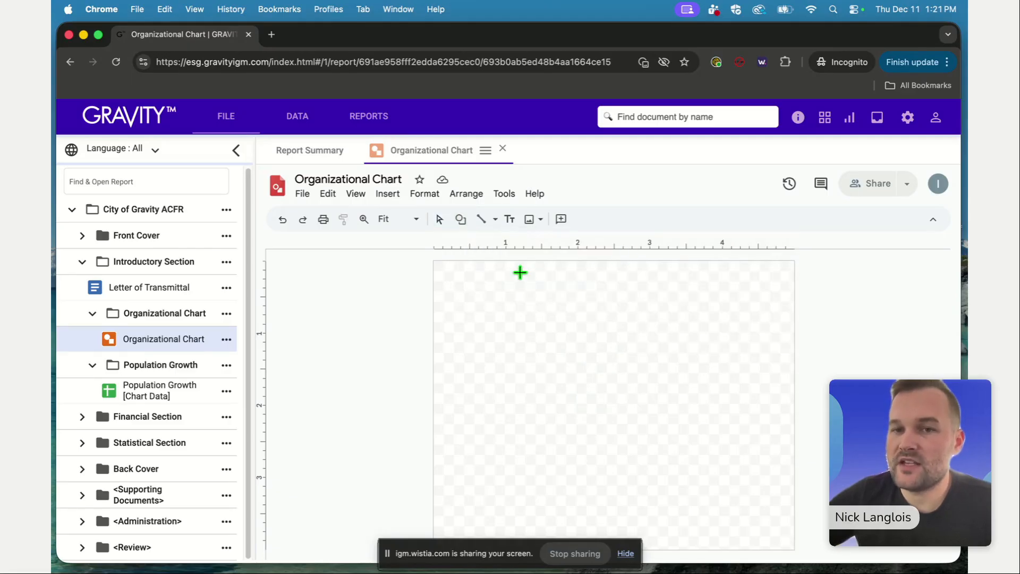
drag(520, 273, 677, 329)
drag(628, 304, 611, 351)
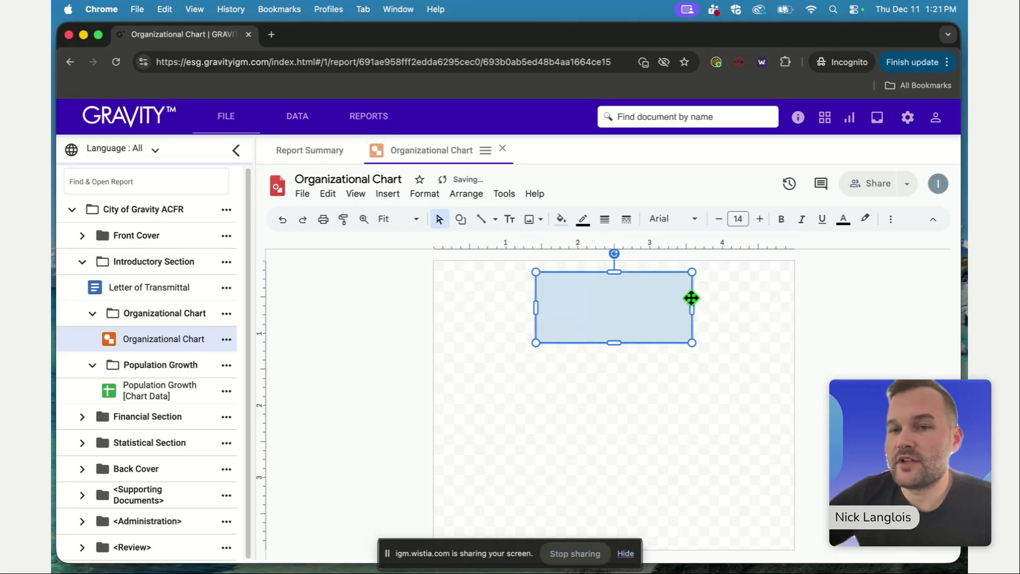
drag(695, 307, 678, 300)
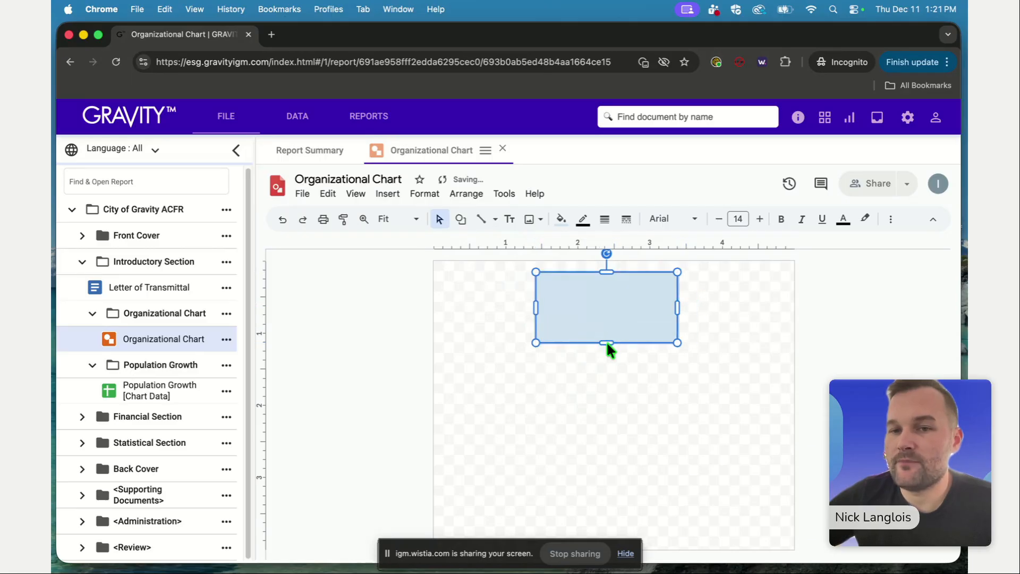
key(Escape)
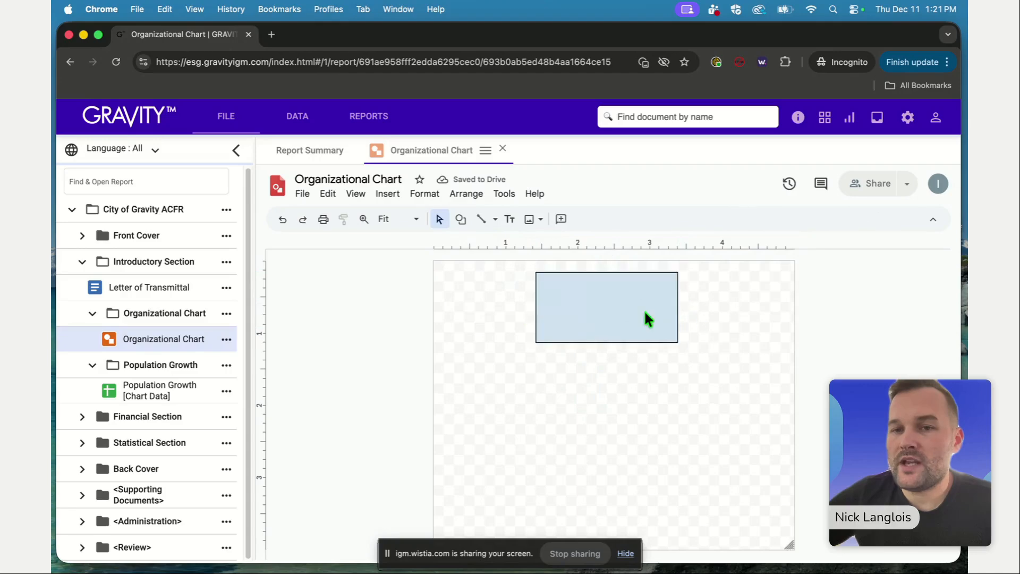
- Center the rectangle horizontally on the canvas, keeping it near the upper edge
click(645, 314)
drag(637, 308, 640, 304)
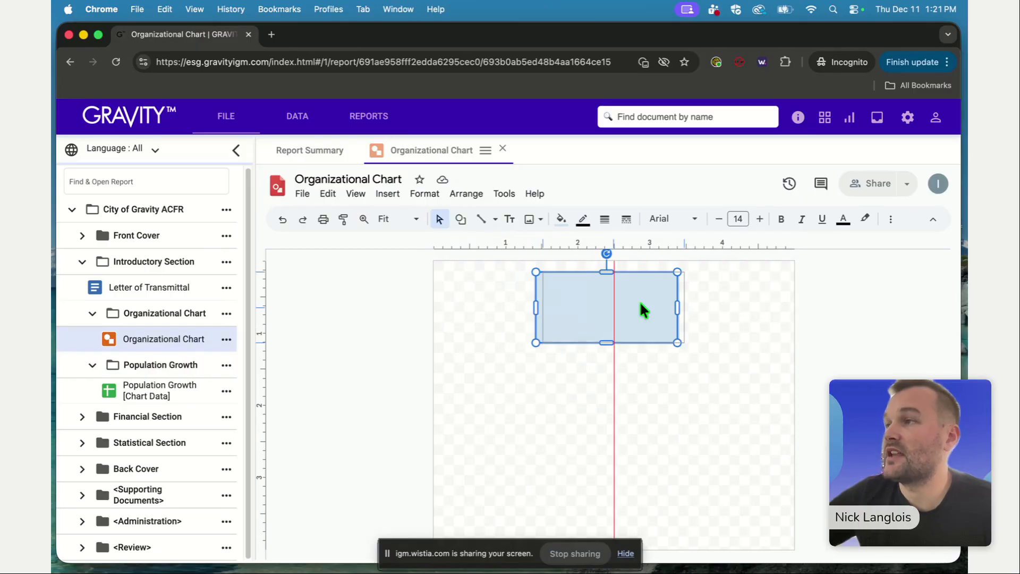
drag(639, 300, 639, 301)
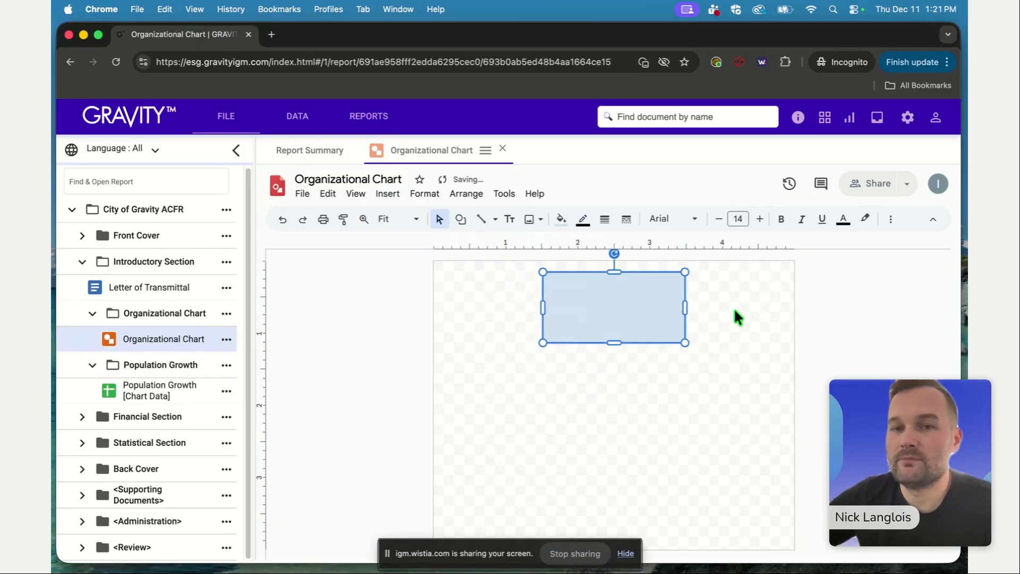
click(734, 307)
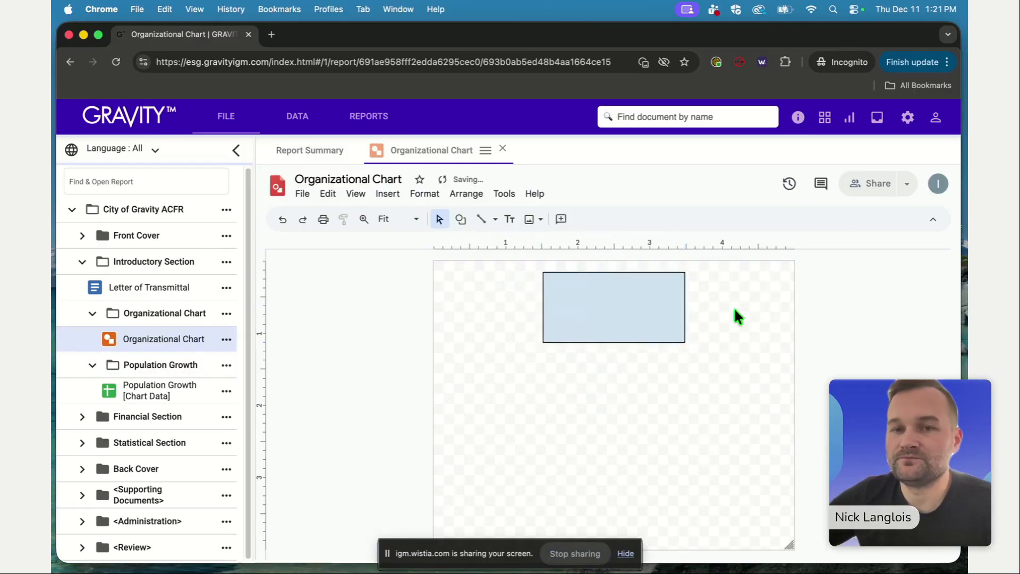
- Fill the rectangle with solid purple and give it a magenta border
click(582, 309)
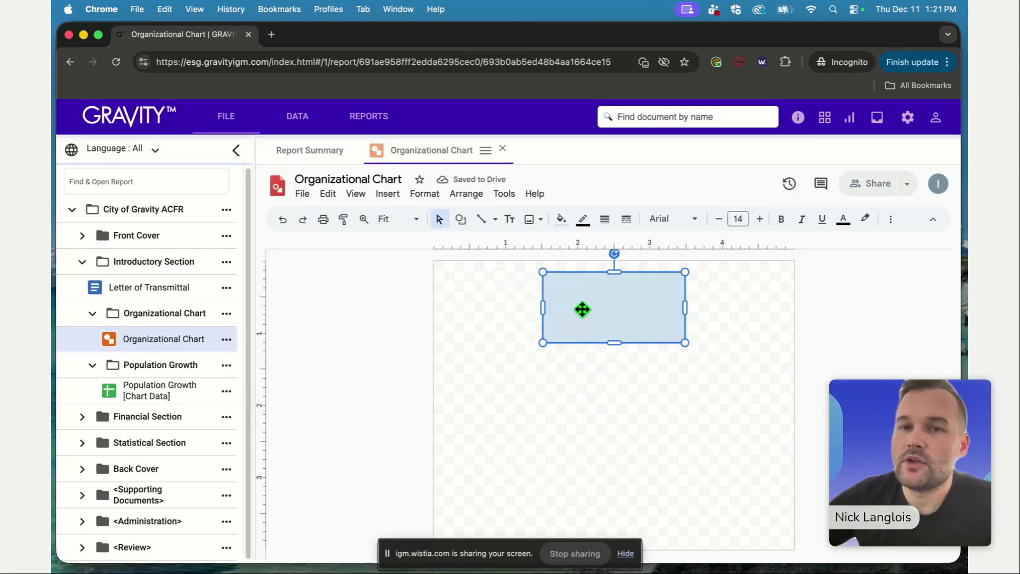
click(562, 223)
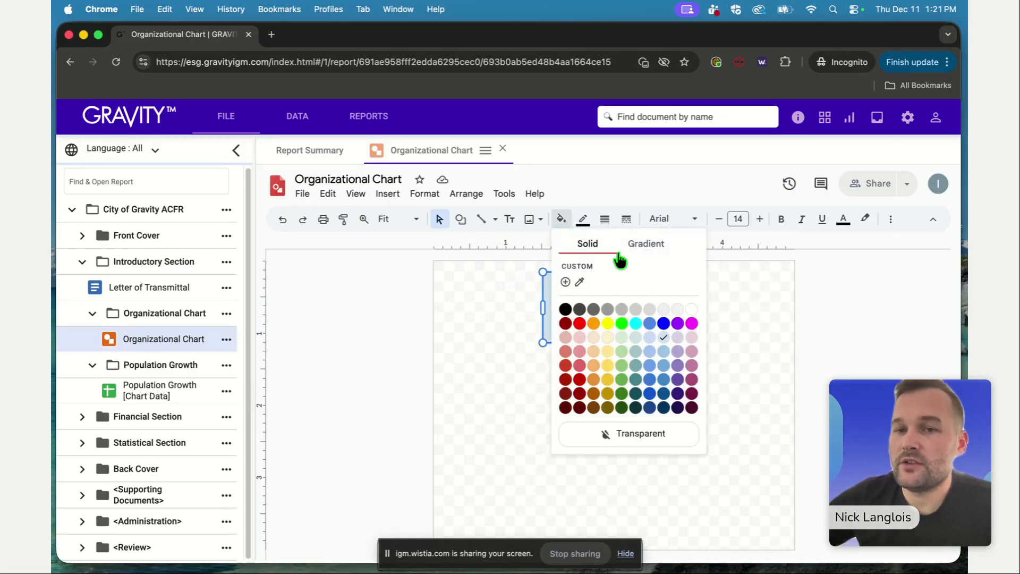
click(678, 324)
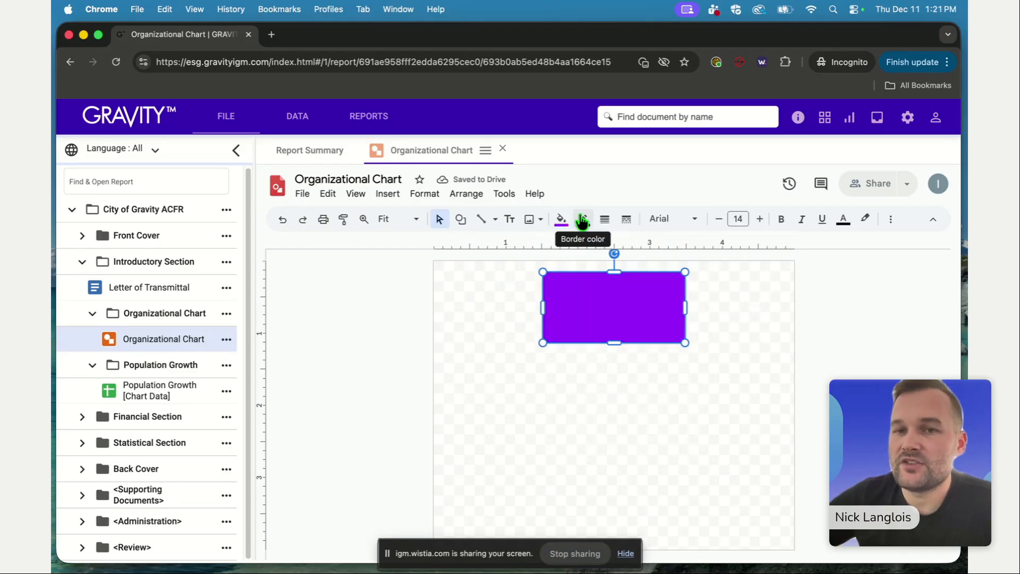
click(583, 220)
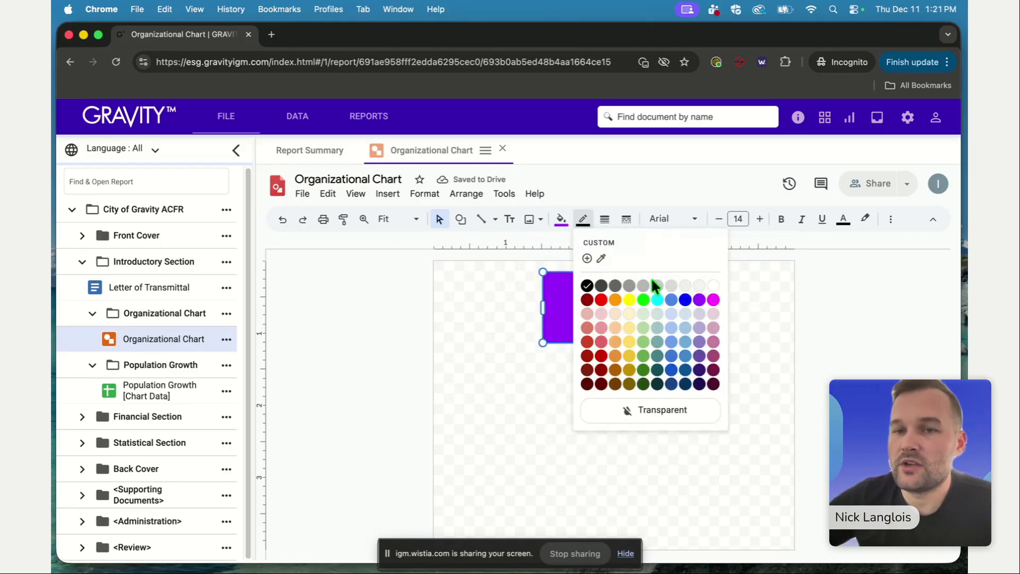
click(700, 300)
click(735, 298)
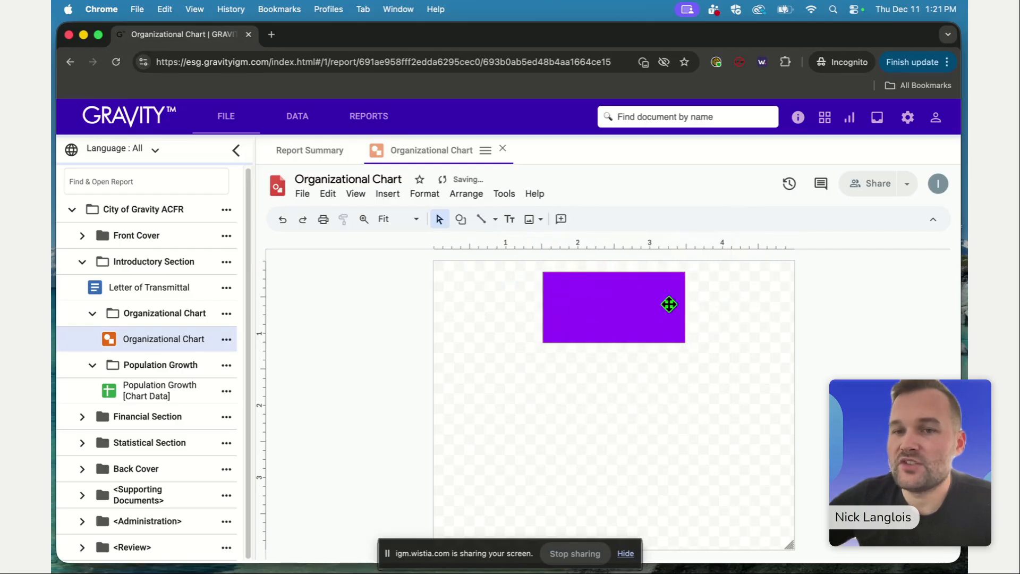
- Change the rectangle's fill to solid orange
click(602, 306)
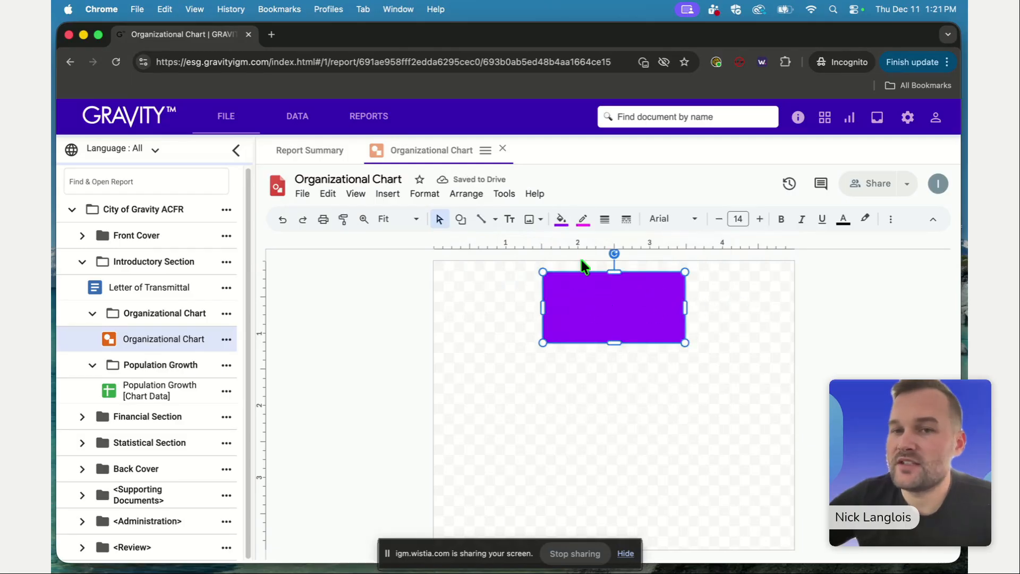
click(561, 219)
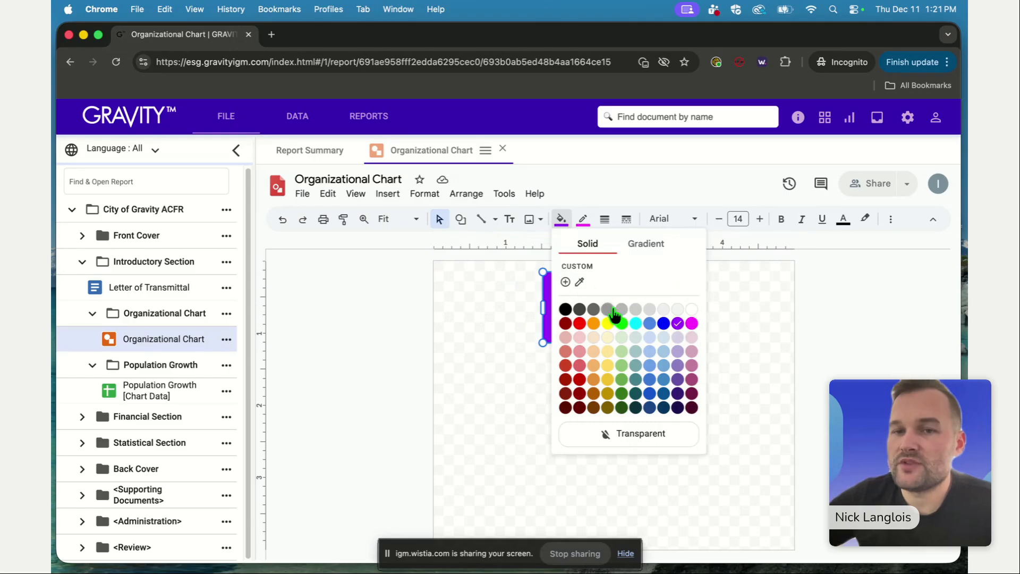
click(593, 323)
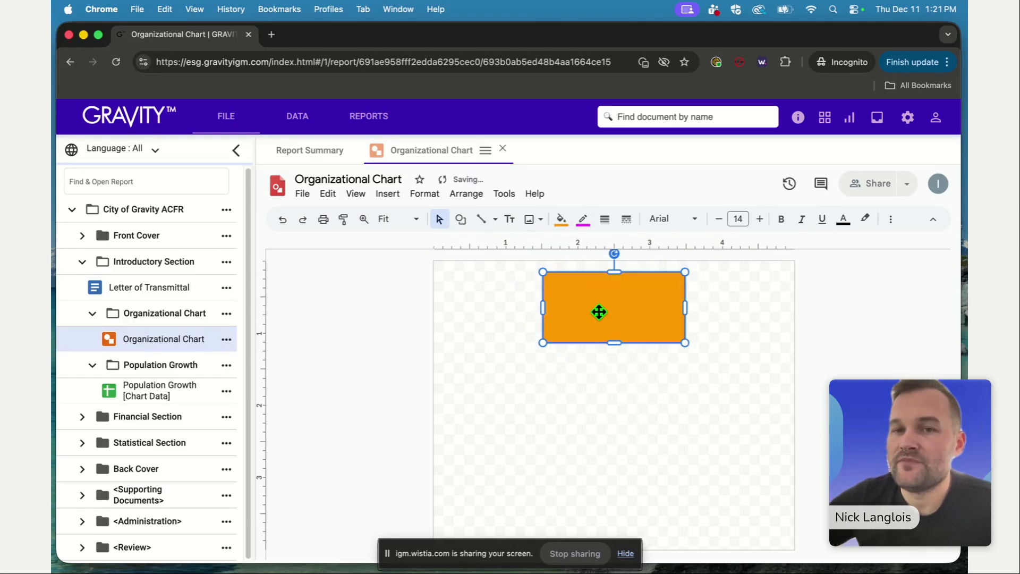
- Set the rectangle's fill to solid gray and its border color to red
click(561, 219)
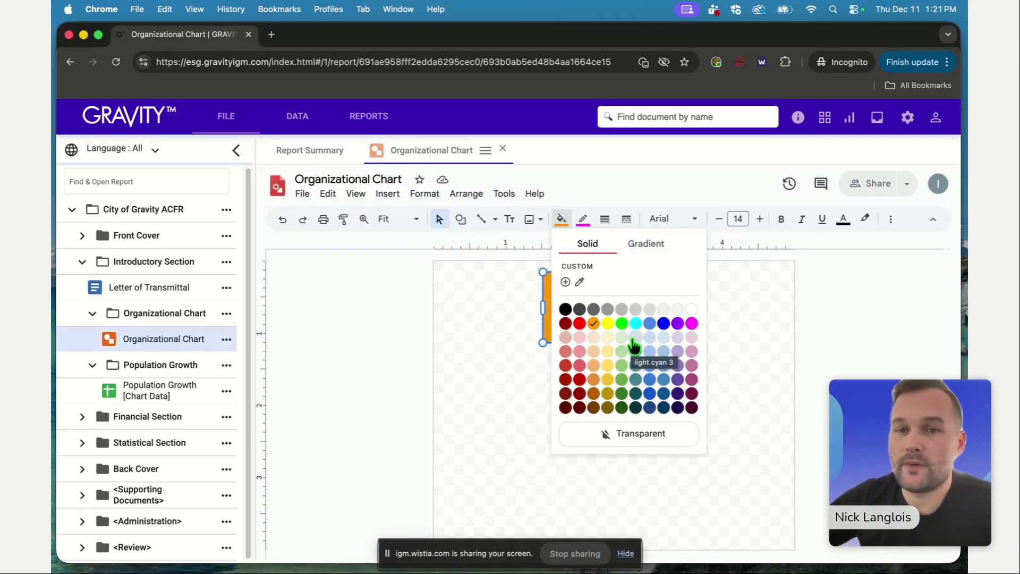
click(636, 310)
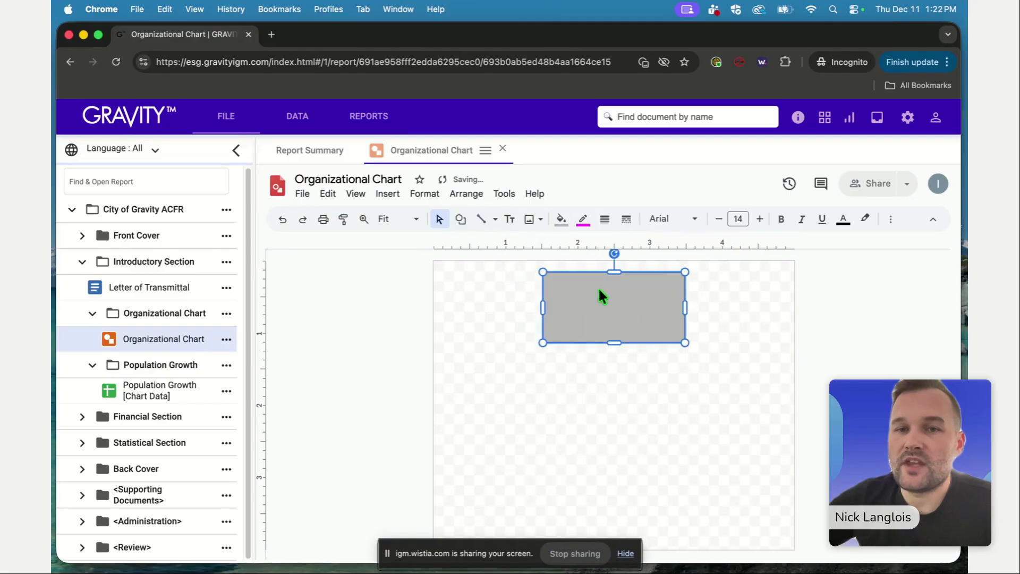
click(582, 219)
click(603, 304)
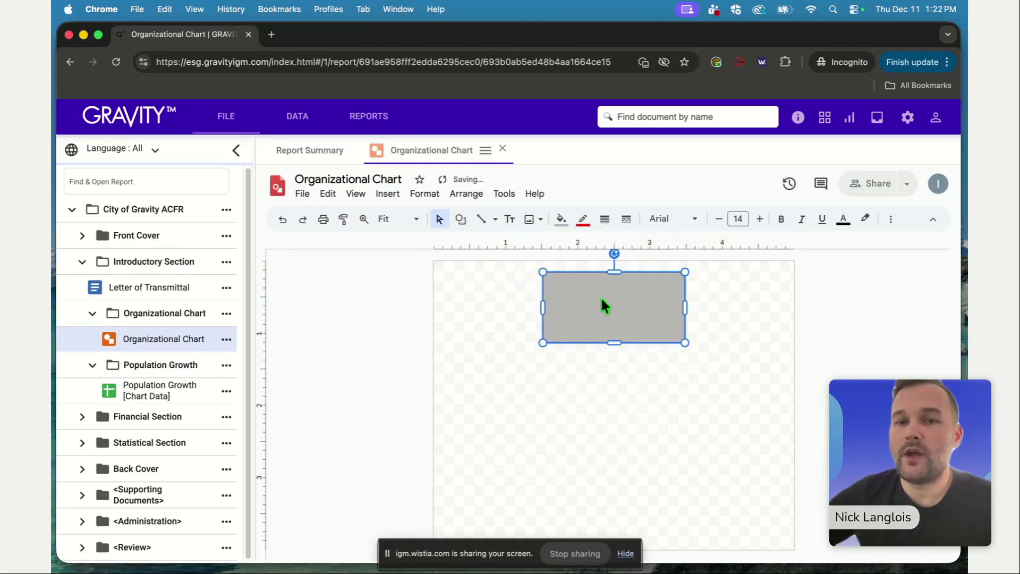
click(611, 390)
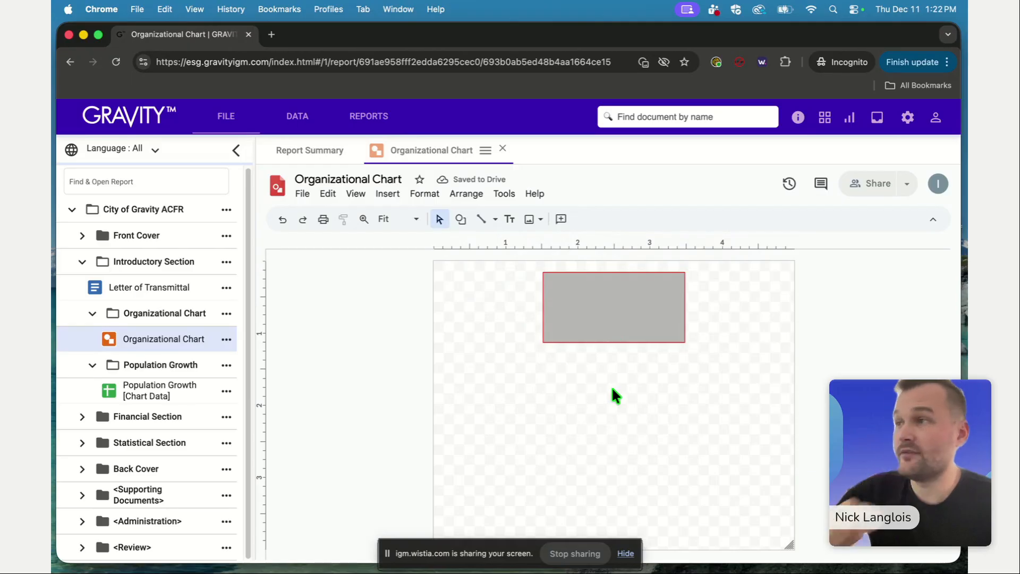
click(640, 334)
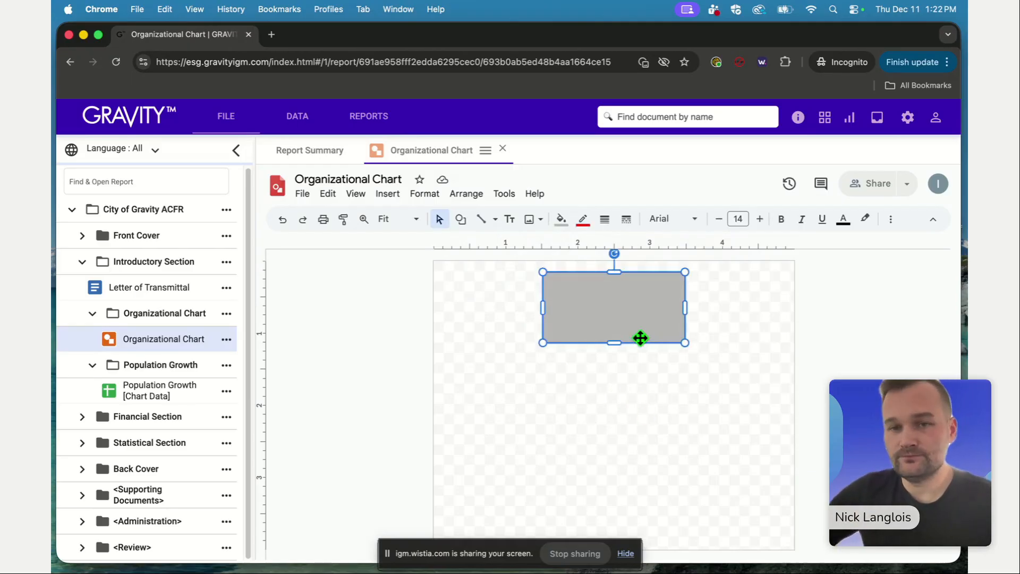
click(649, 384)
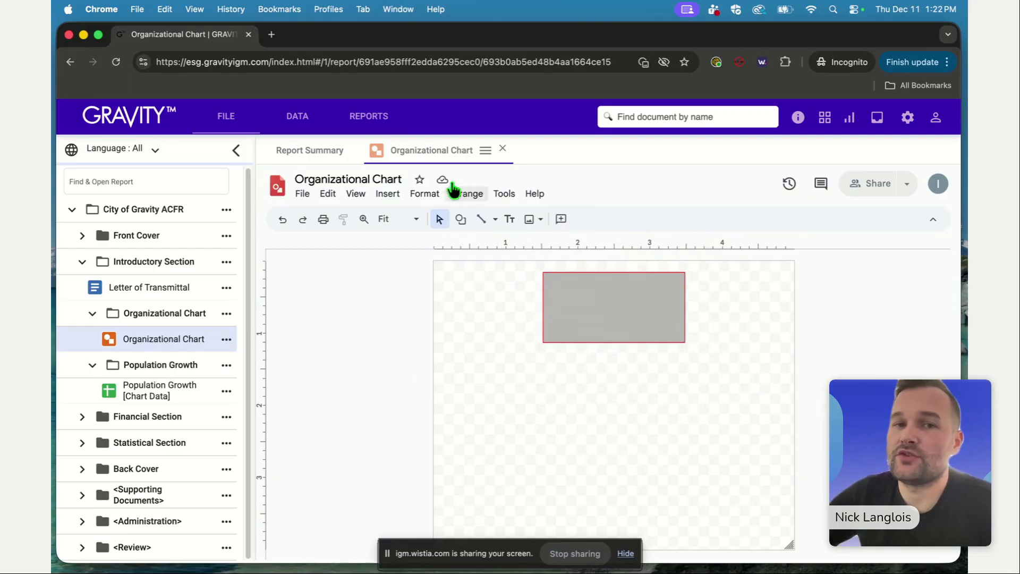
click(376, 153)
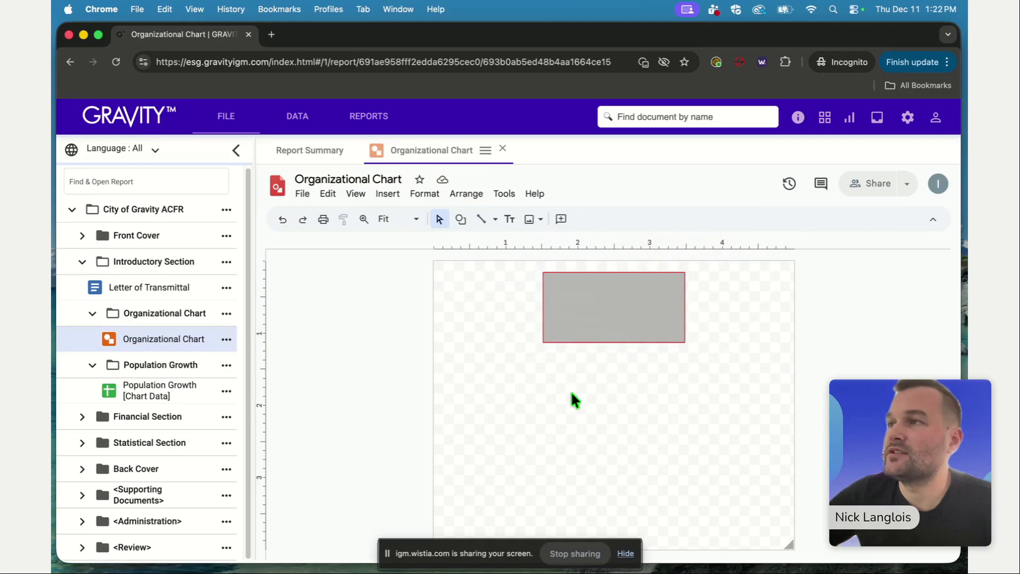
click(610, 301)
click(603, 399)
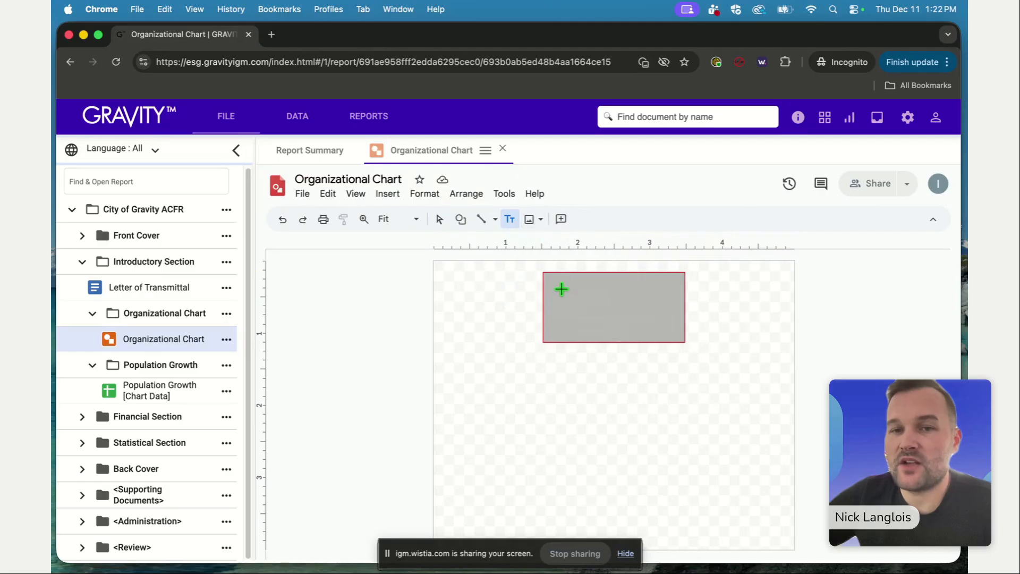
- Add a text box inside the gray rectangle containing the text "Organizational Chart"
drag(562, 288, 667, 323)
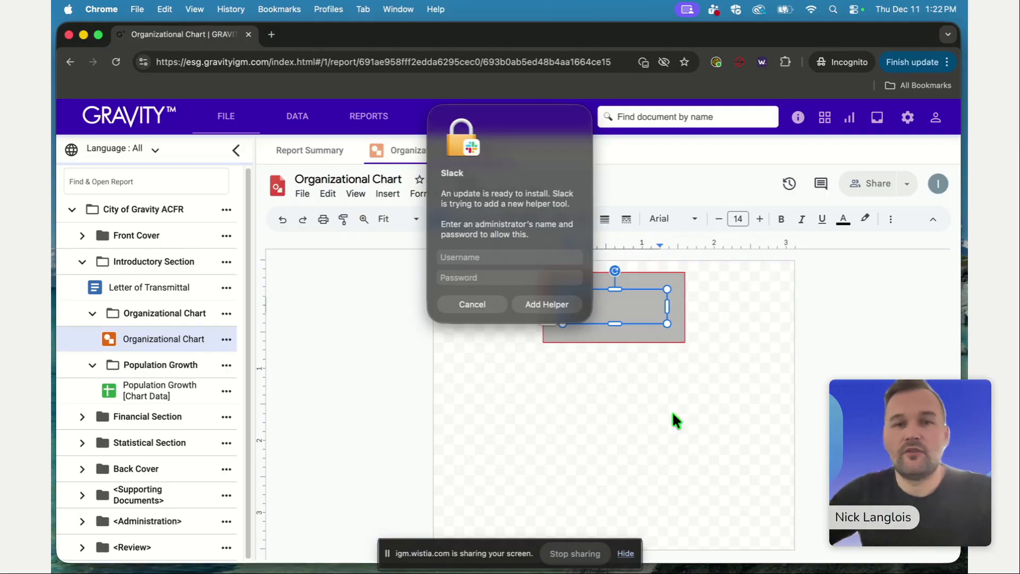
click(513, 122)
key(Escape)
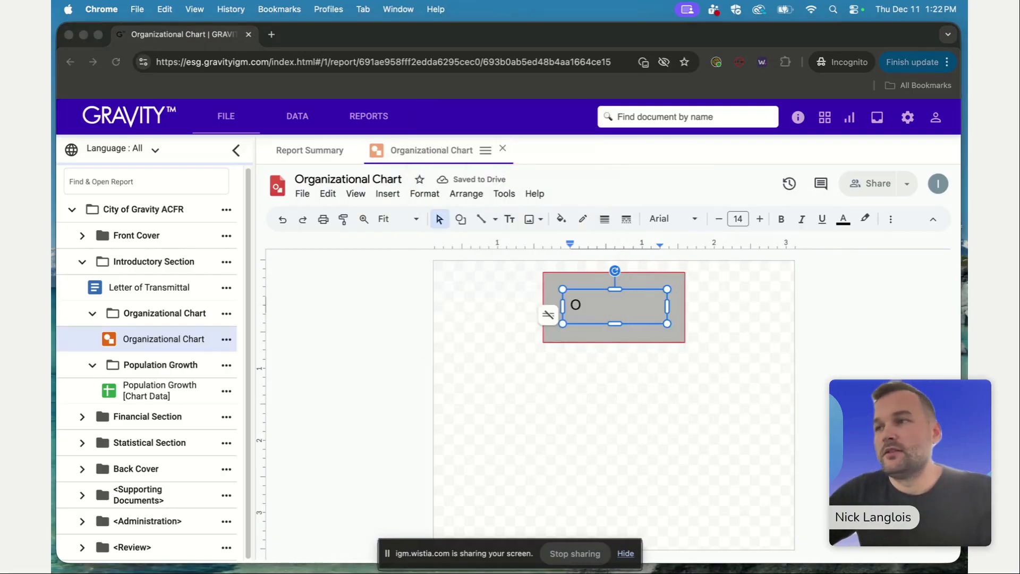
click(596, 307)
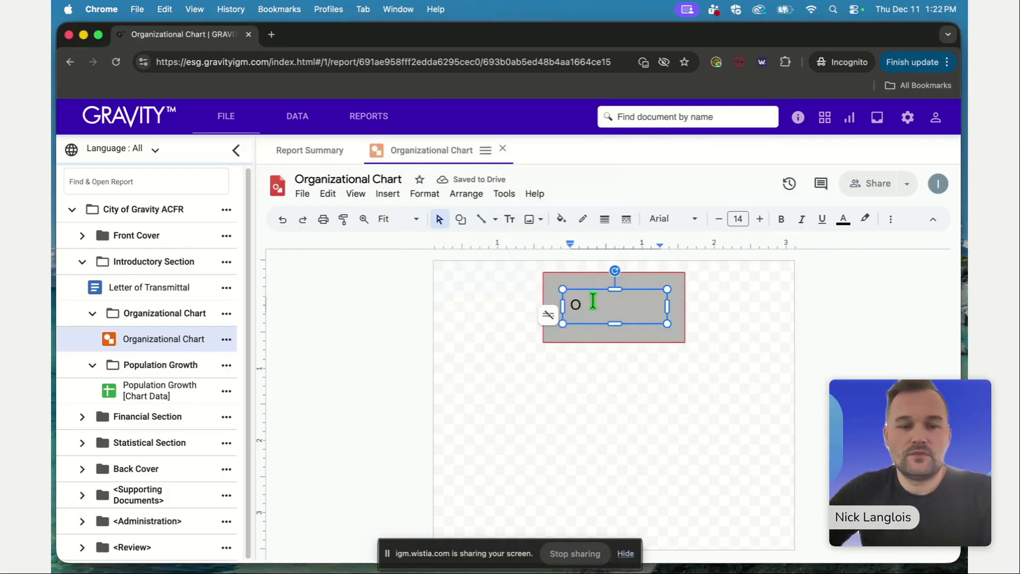
text(rgani)
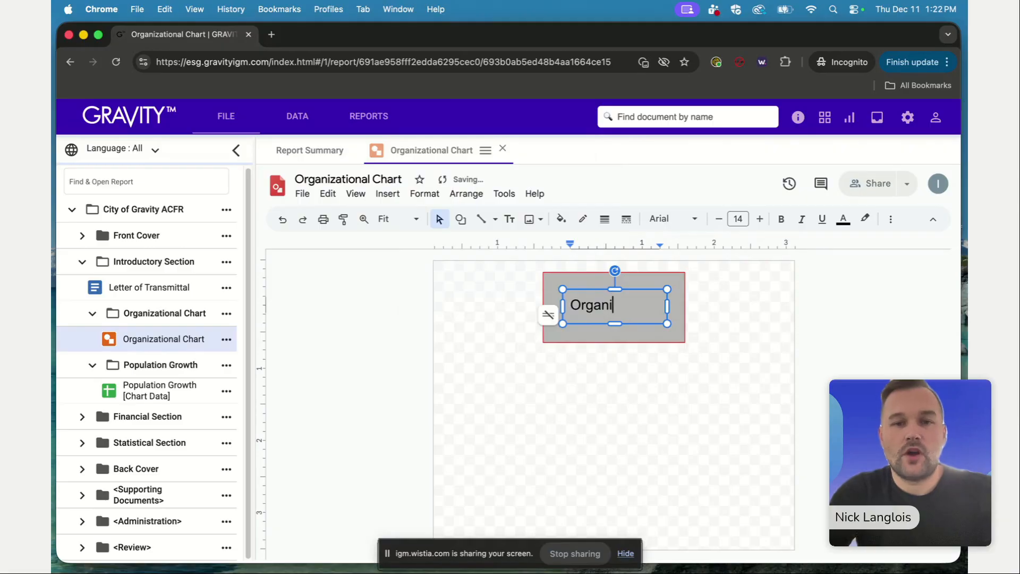
text(zatio)
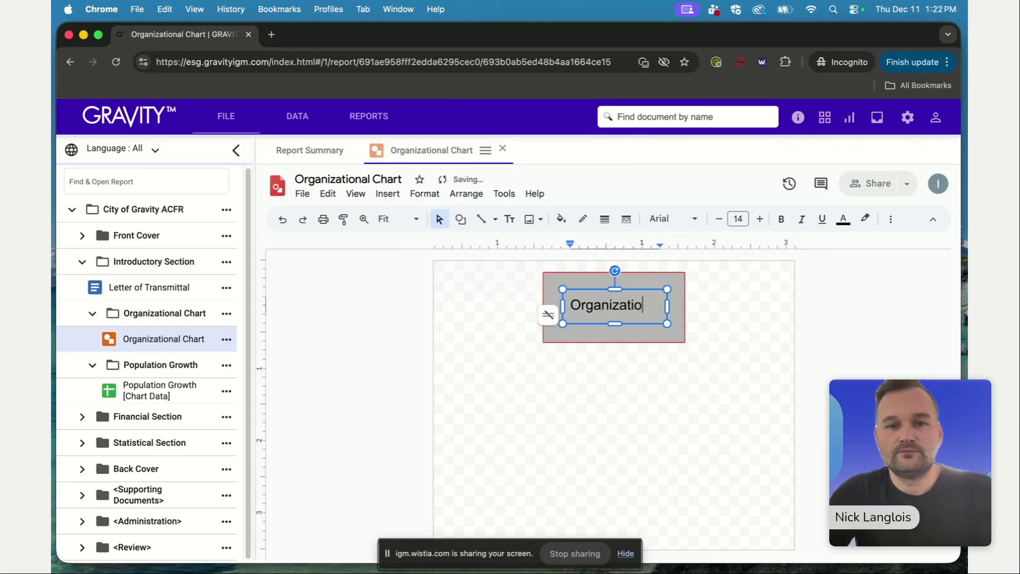
text(nal Chart)
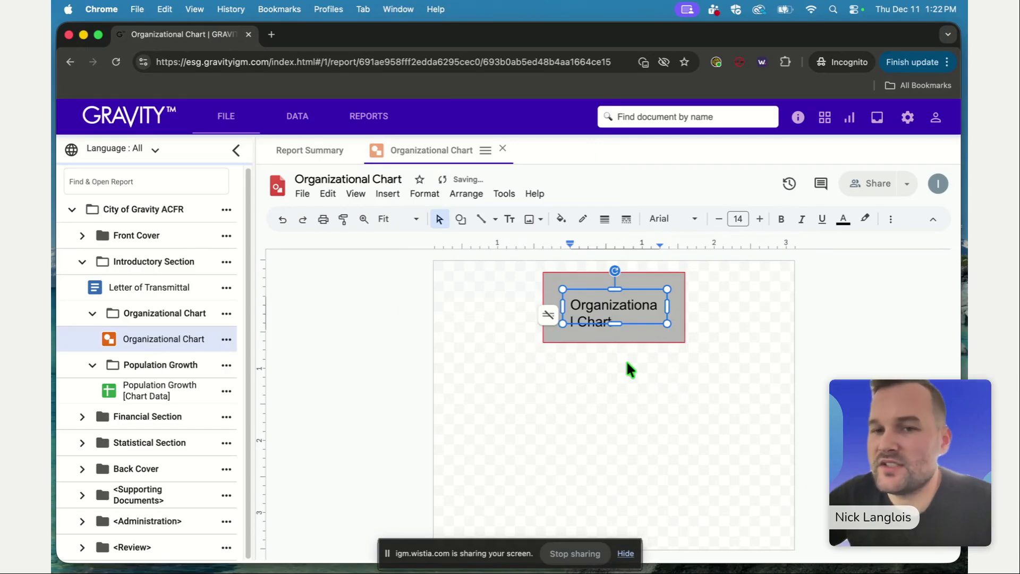
- Format the "Organizational Chart" text as size 11, bold and red
click(627, 363)
click(595, 313)
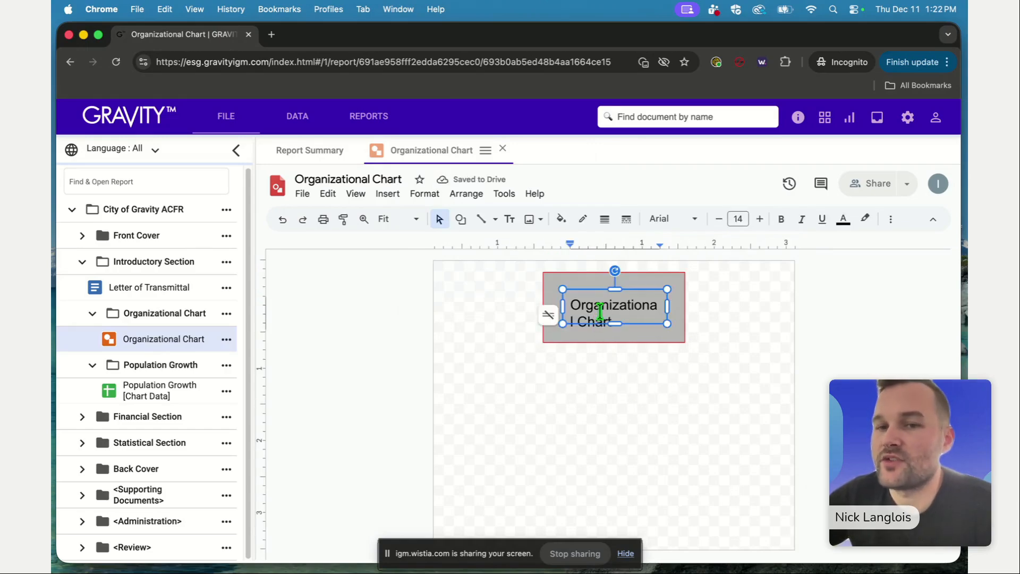
drag(615, 320, 555, 304)
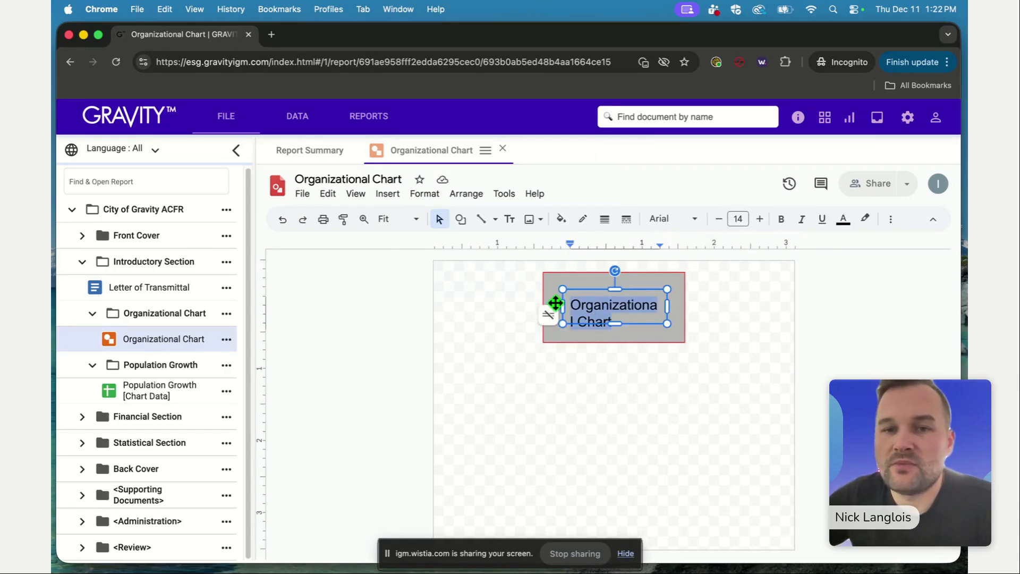
click(719, 219)
click(719, 220)
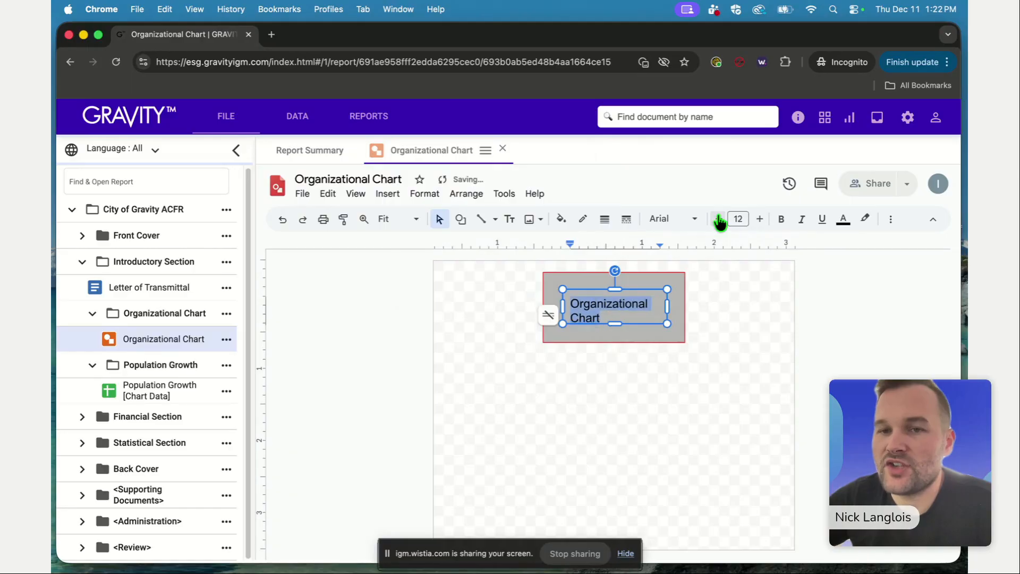
click(719, 220)
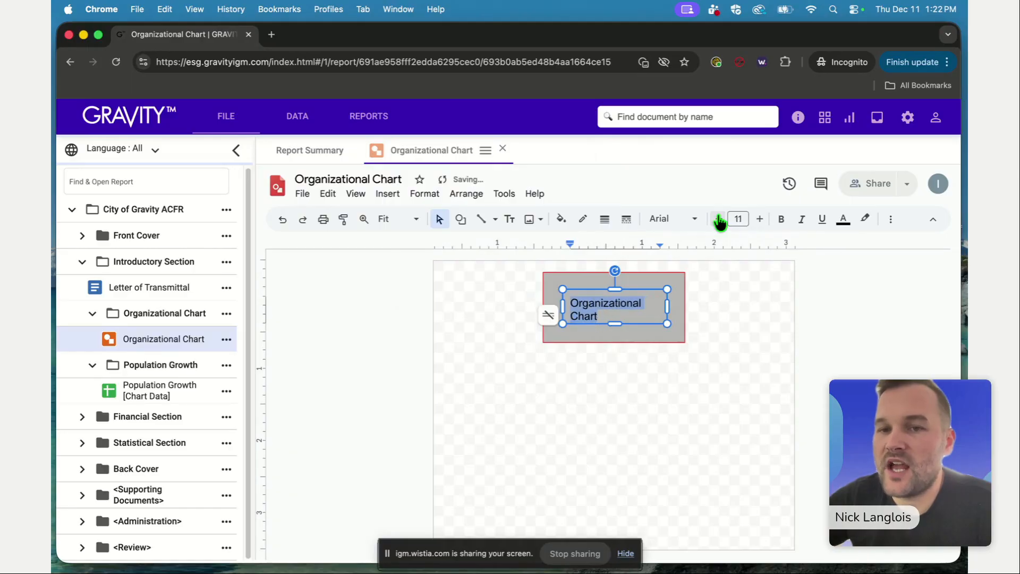
click(781, 219)
click(843, 220)
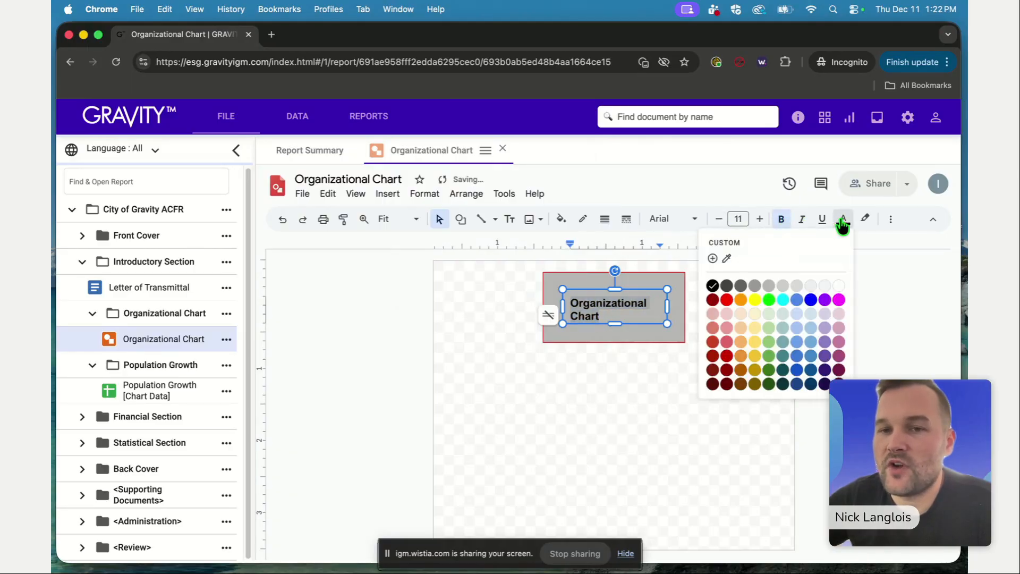
click(726, 300)
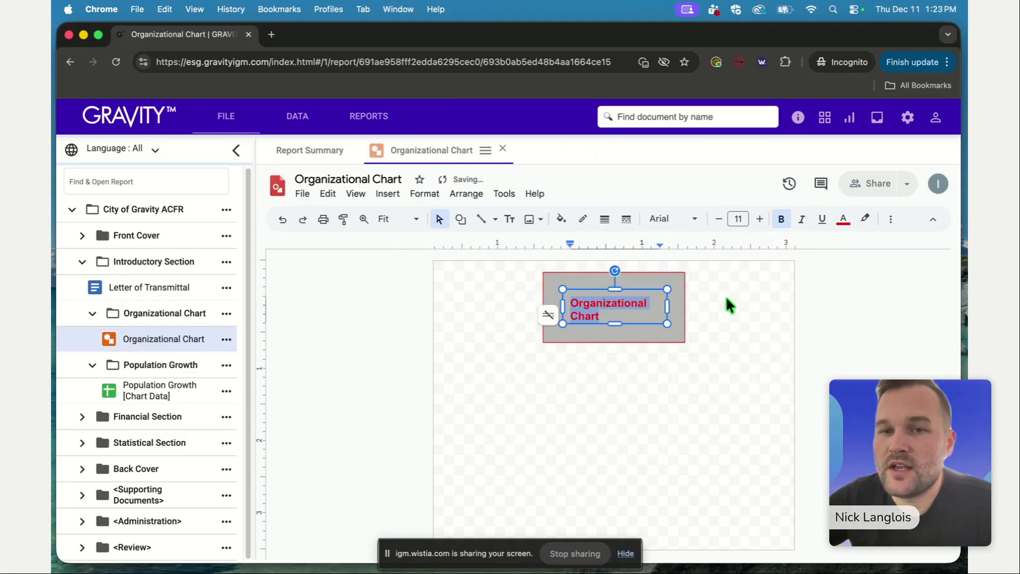
- Widen the text box slightly on both sides within the gray rectangle and center its text horizontally
drag(668, 307, 676, 311)
mouse_move(562, 307)
mouse_down()
mouse_move(553, 303)
mouse_move(561, 301)
mouse_up()
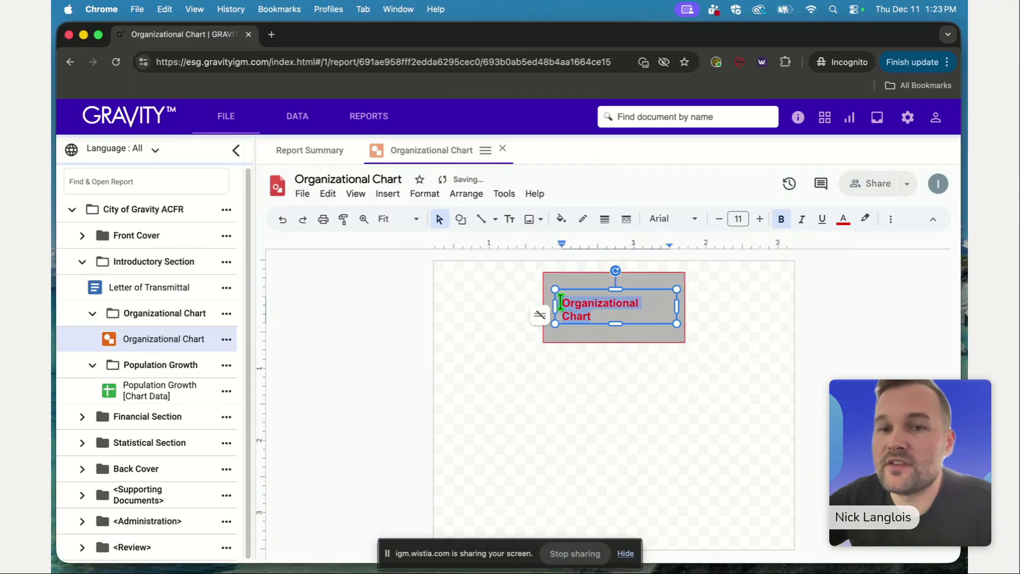
click(889, 221)
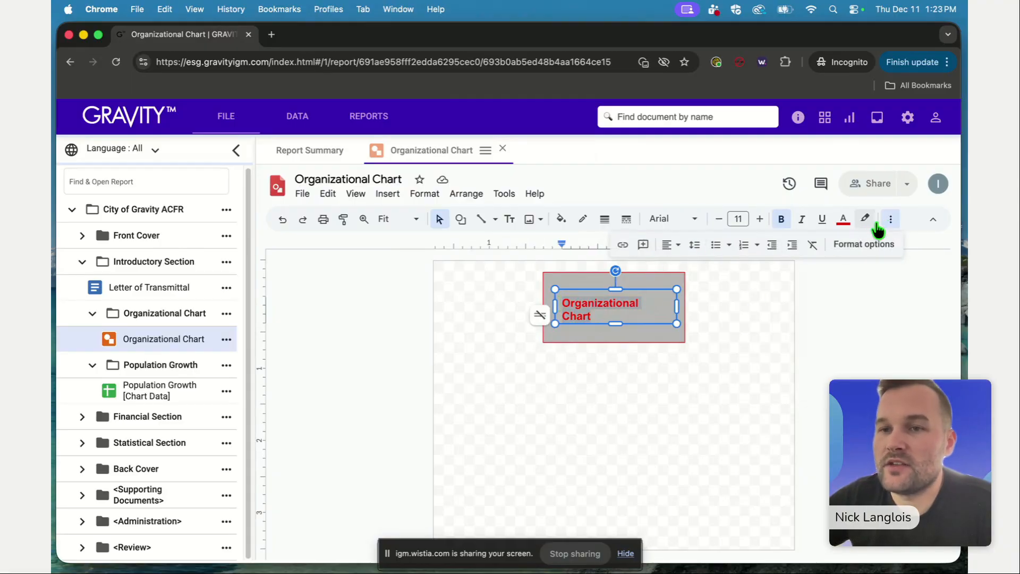
click(668, 246)
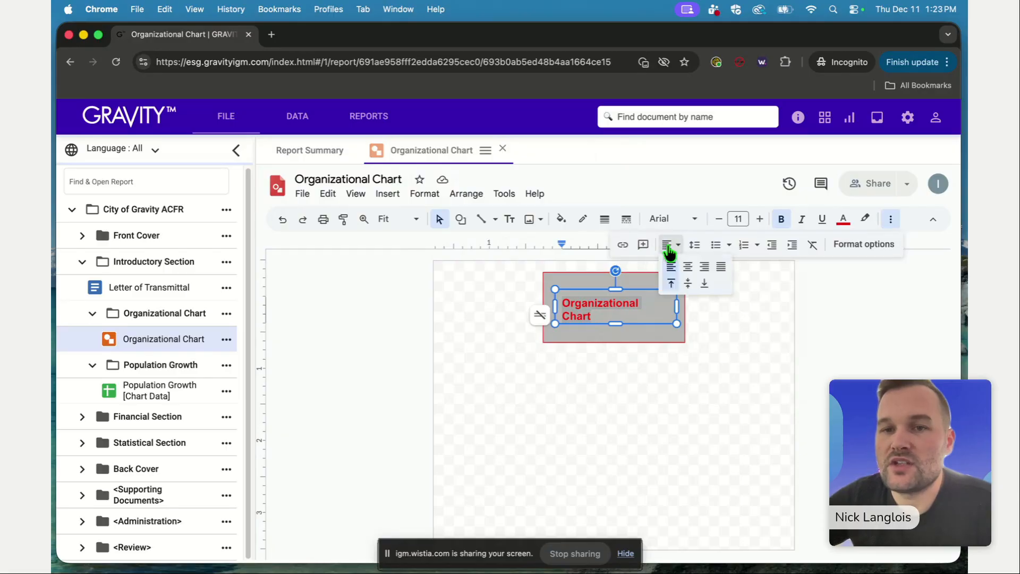
click(688, 267)
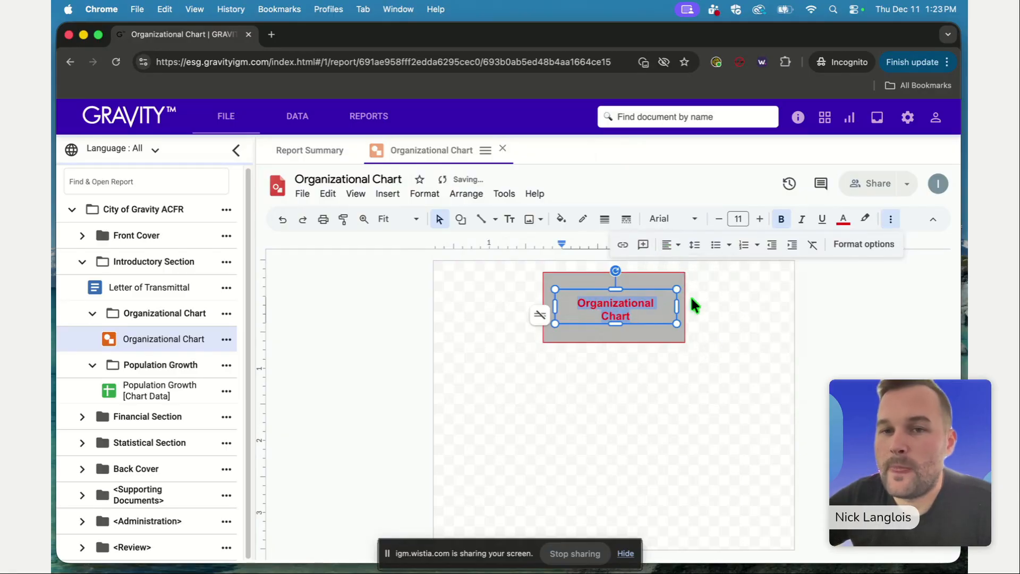
- Set the vertical alignment of the "Organizational Chart" text to bottom, trying middle alignment first
click(674, 255)
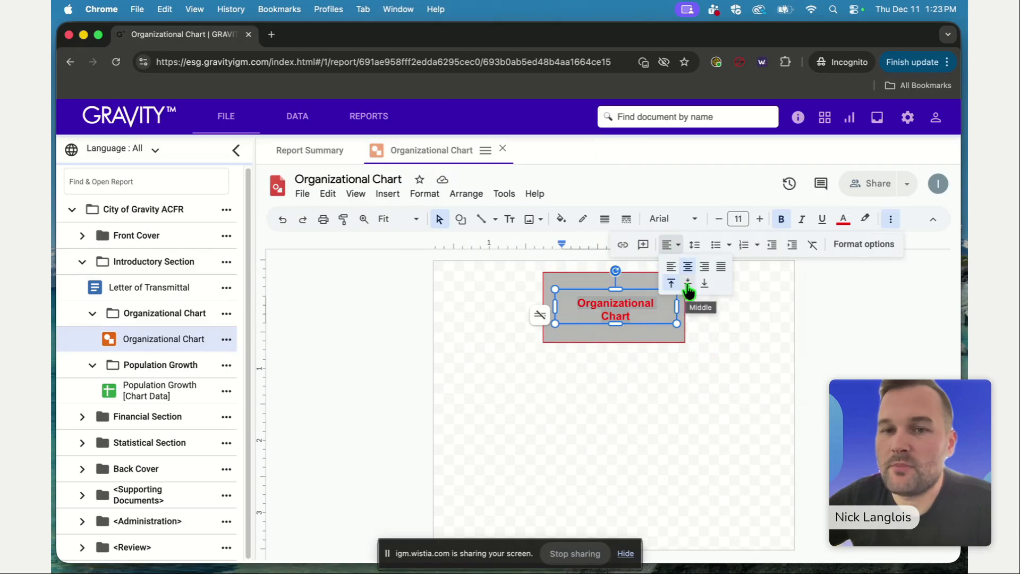
click(688, 285)
click(679, 254)
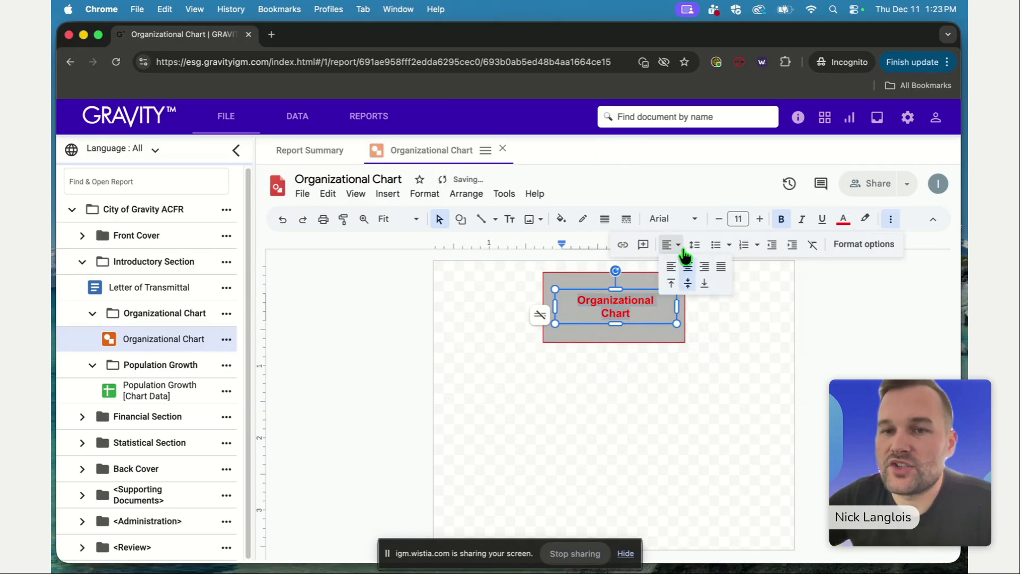
click(708, 288)
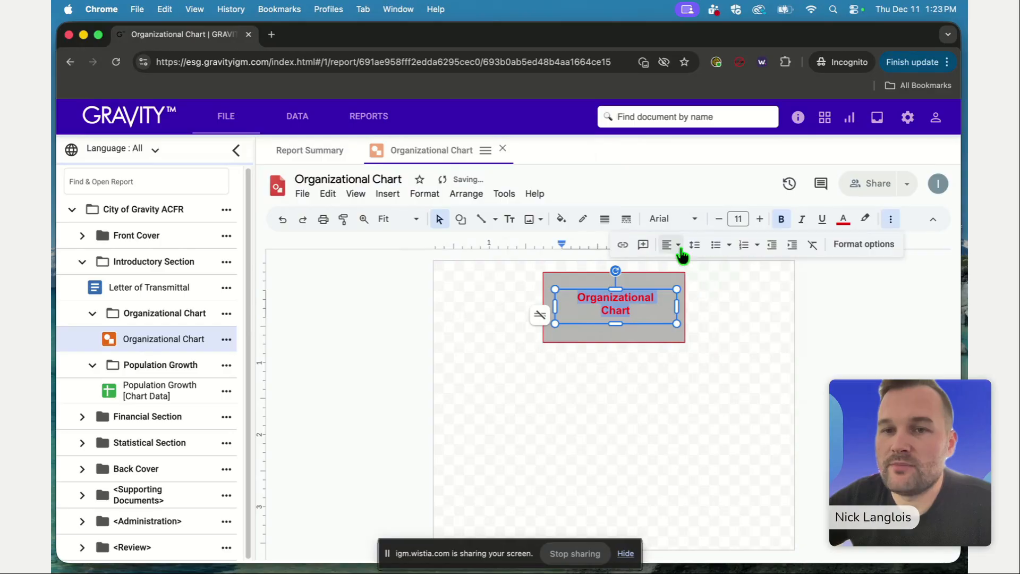
click(709, 307)
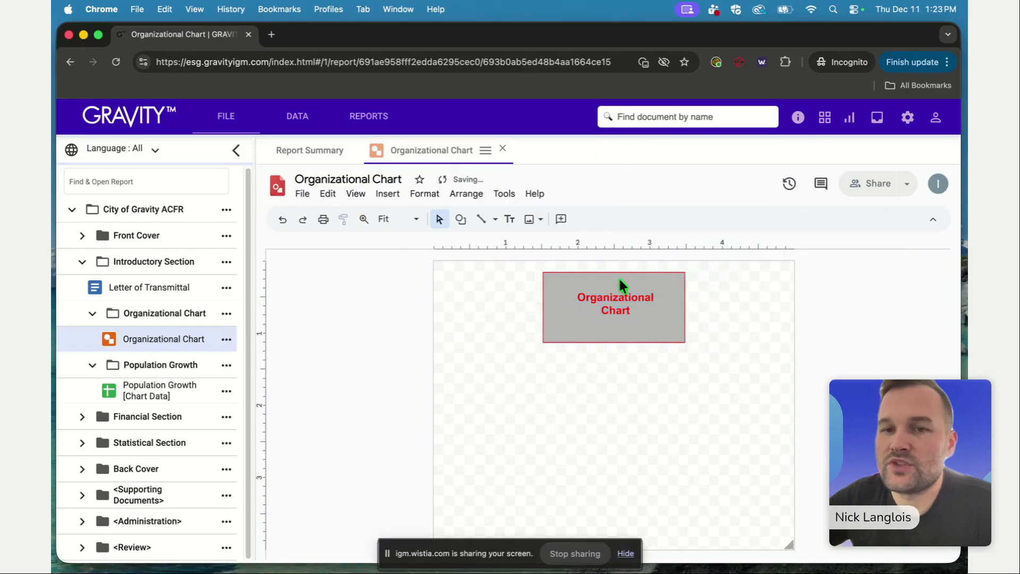
- Move the "Organizational Chart" text box so it is centered horizontally and vertically on the gray rectangle
click(631, 306)
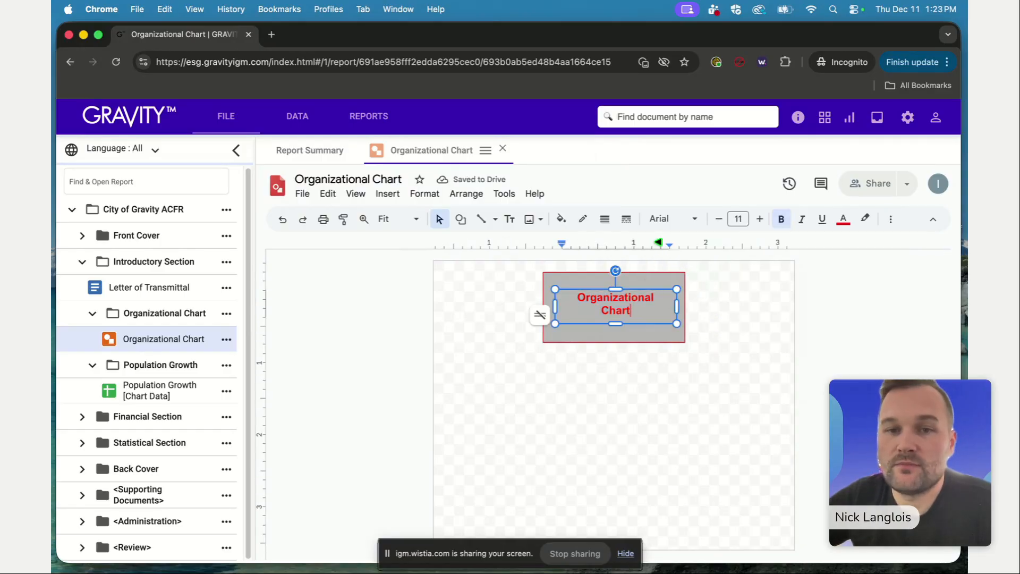
click(721, 339)
click(597, 298)
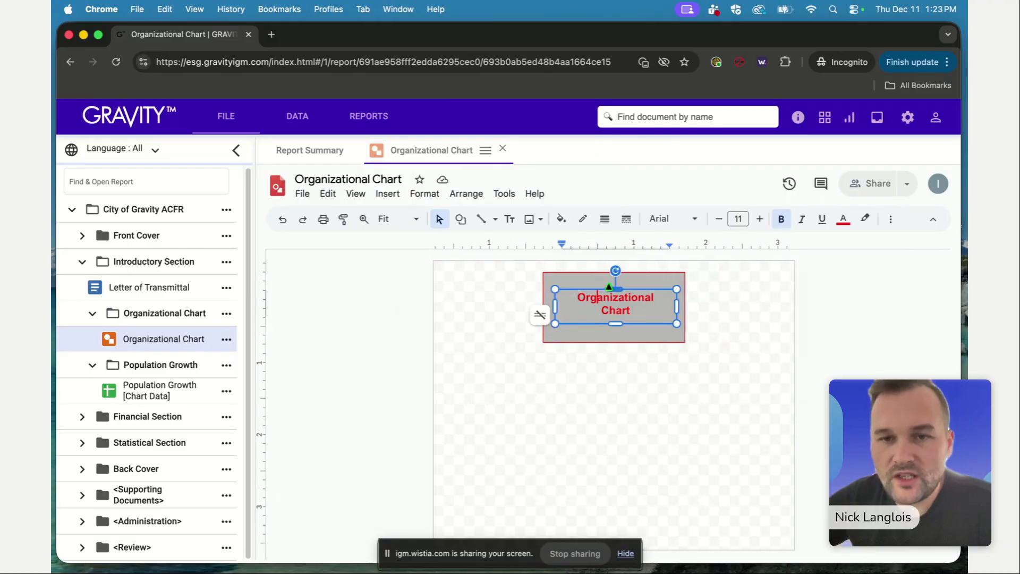
drag(632, 288, 632, 289)
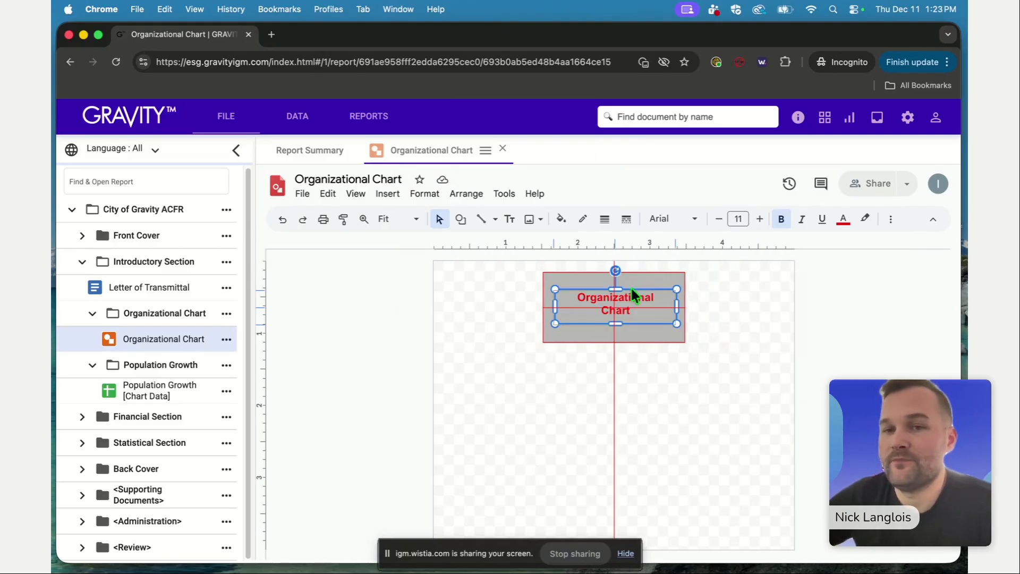
drag(630, 286, 630, 287)
click(705, 363)
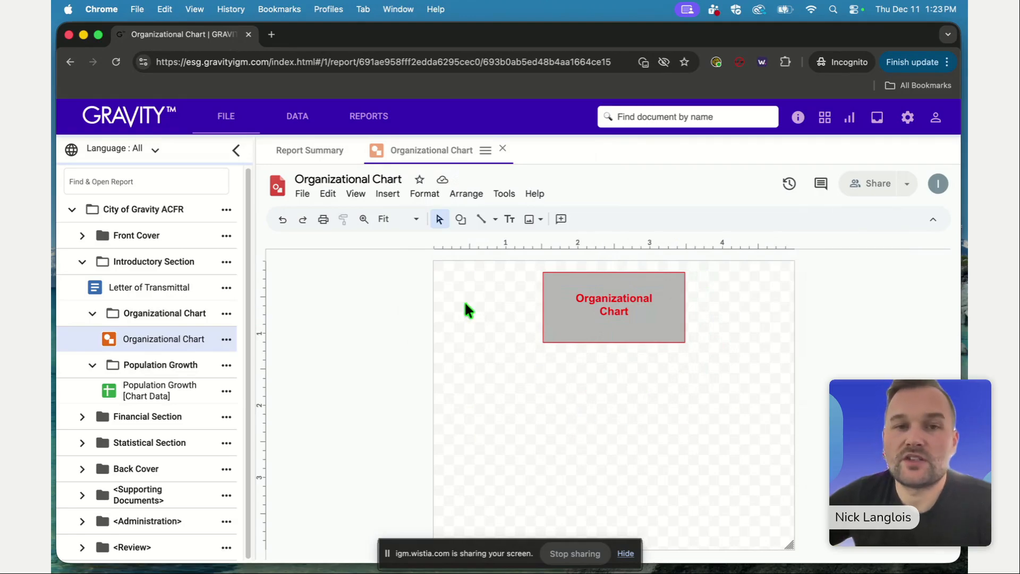
- Draw a small rounded rectangle below and to the left of the gray rectangle, and shift it slightly to the right
click(461, 219)
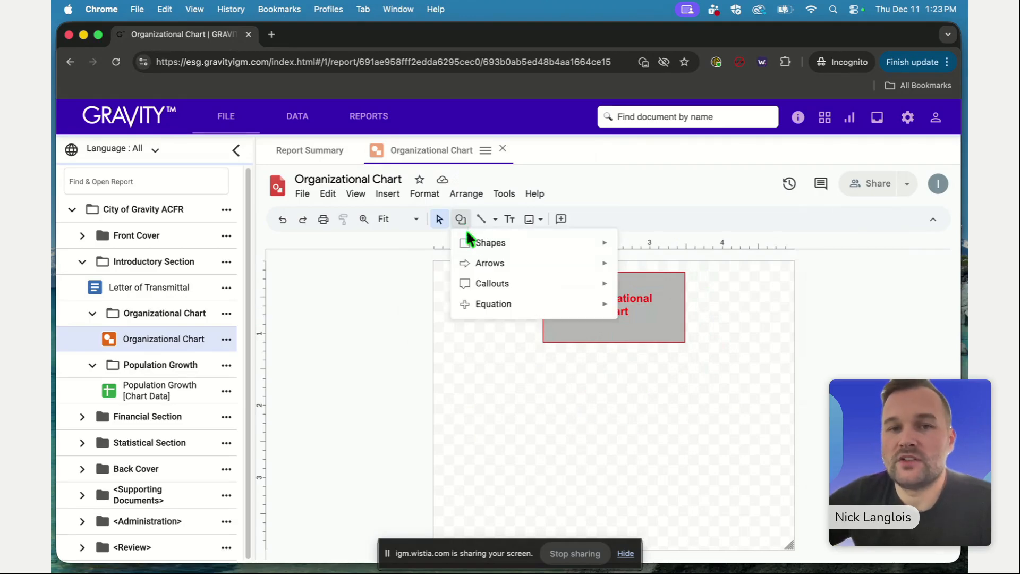
mouse_move(475, 247)
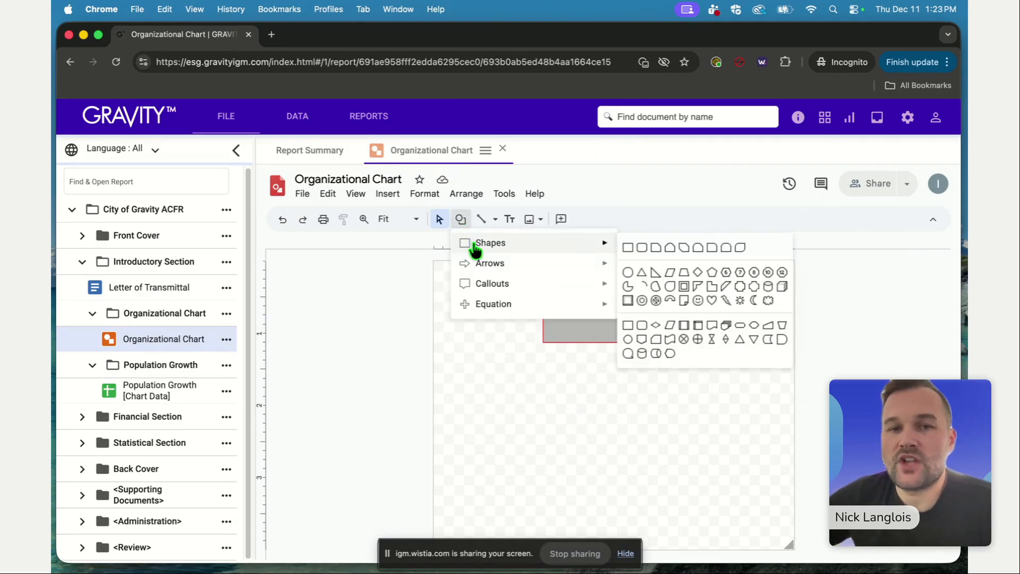
click(641, 249)
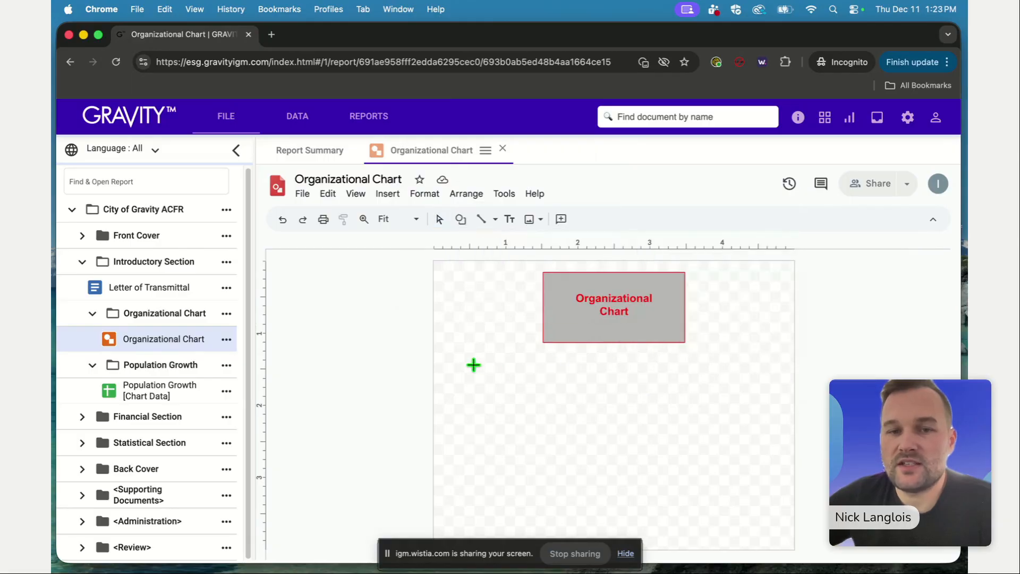
drag(464, 373, 532, 424)
click(607, 399)
drag(504, 391, 519, 395)
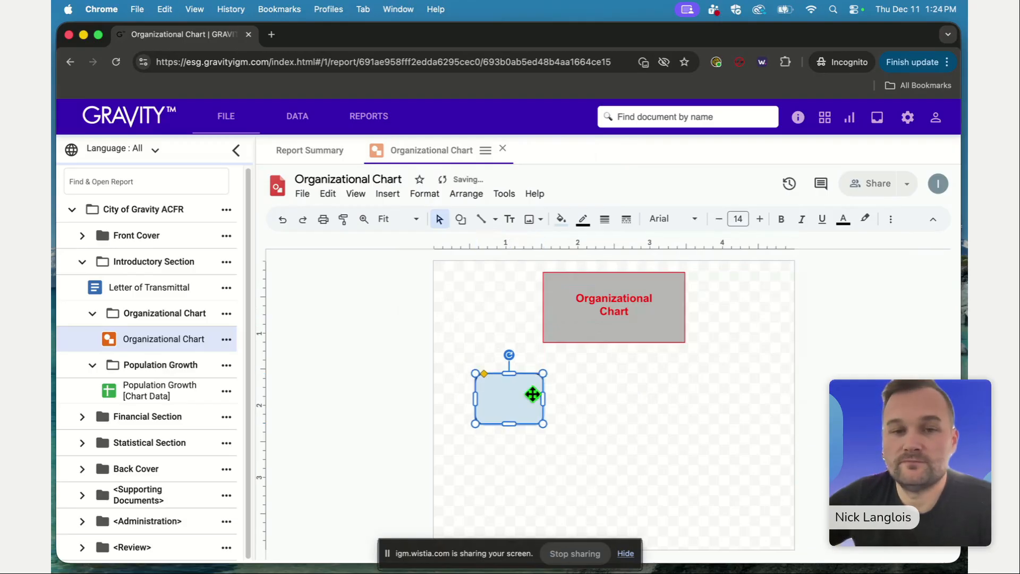
click(624, 390)
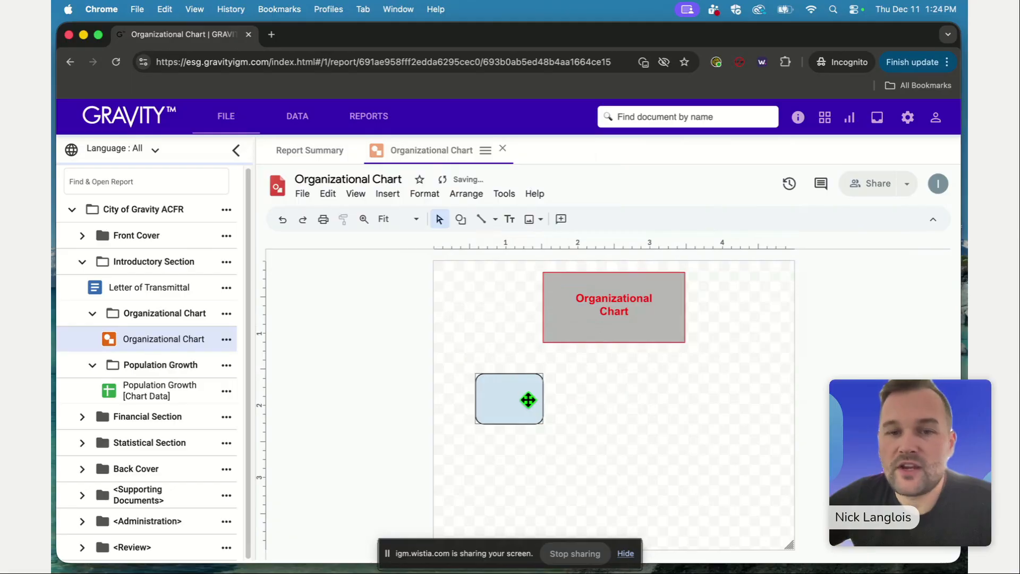
click(506, 399)
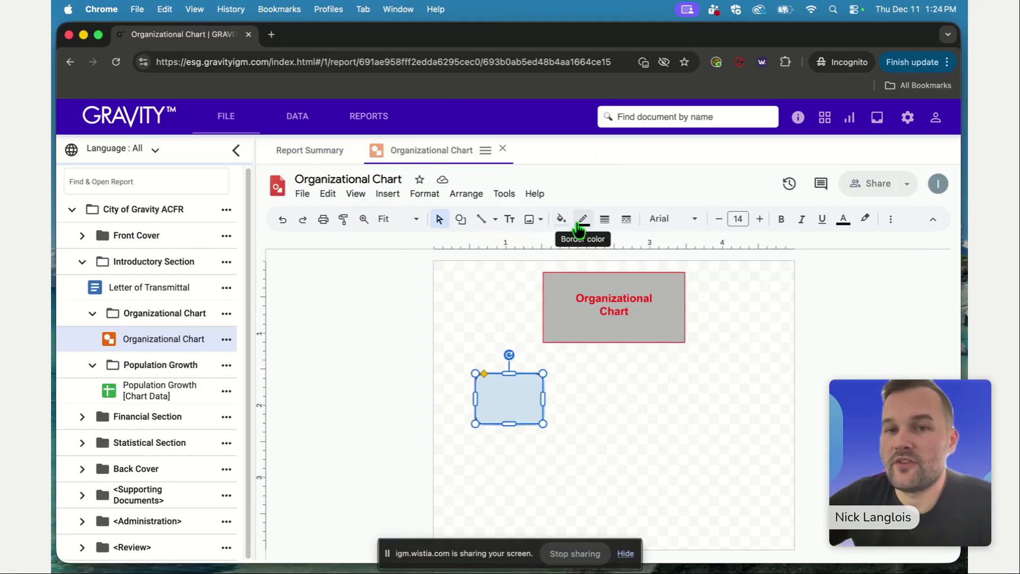
click(589, 434)
click(515, 390)
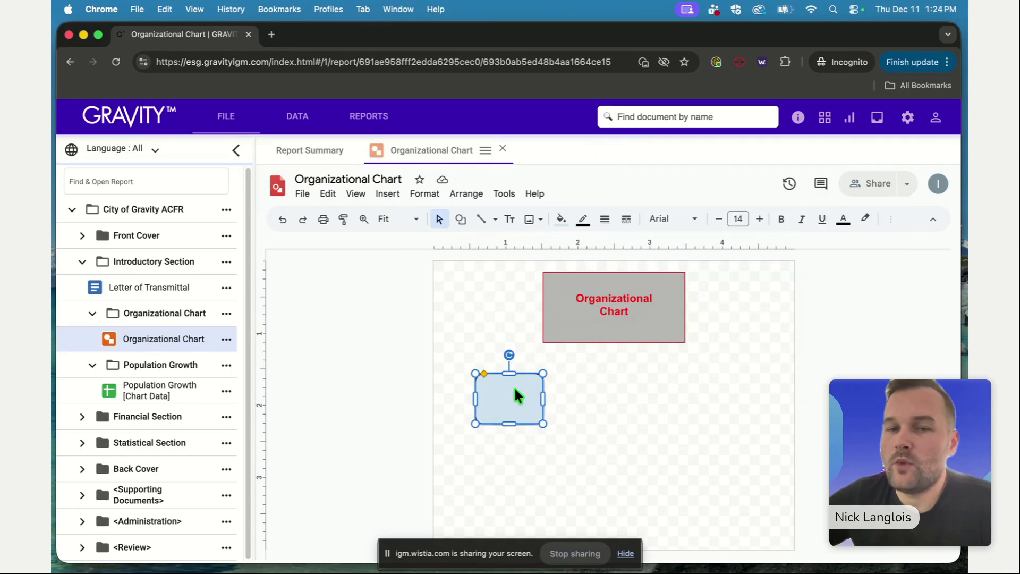
click(670, 399)
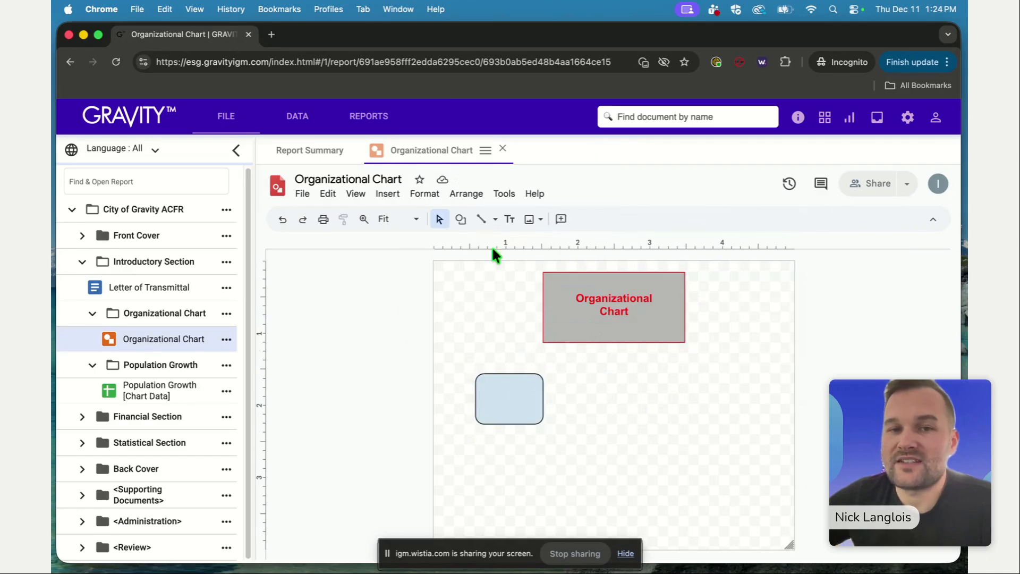
click(506, 399)
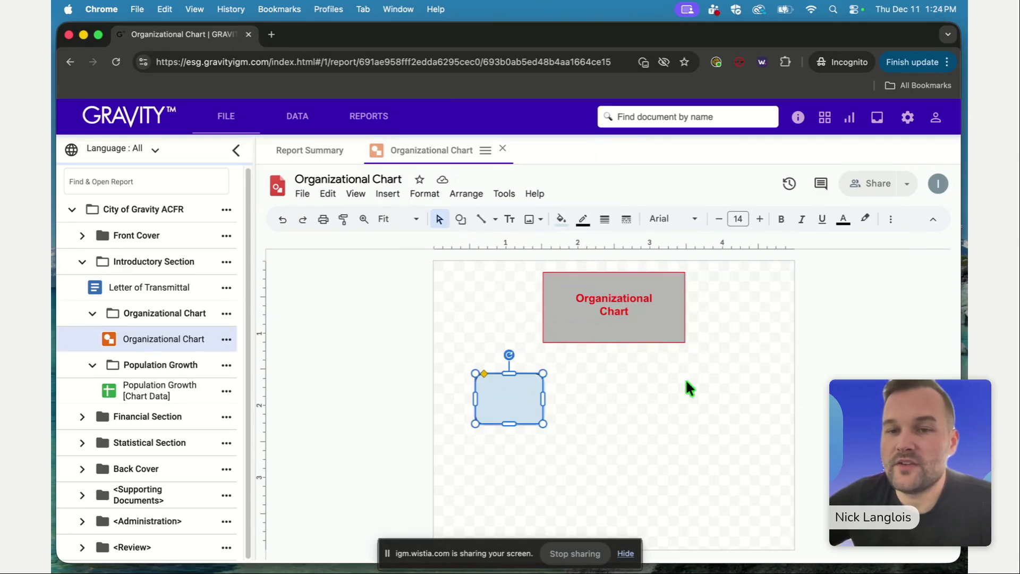
click(461, 219)
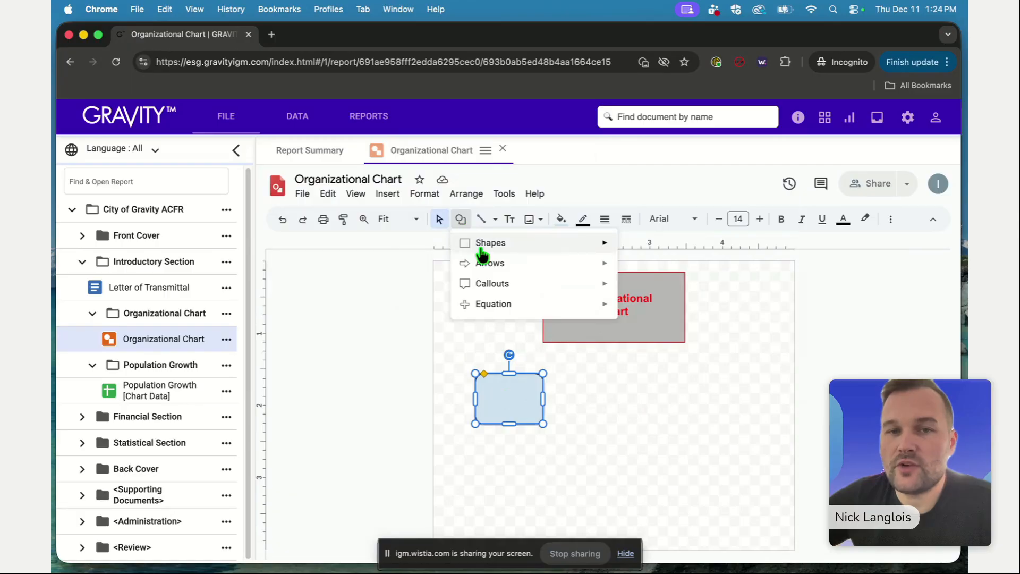
mouse_move(569, 246)
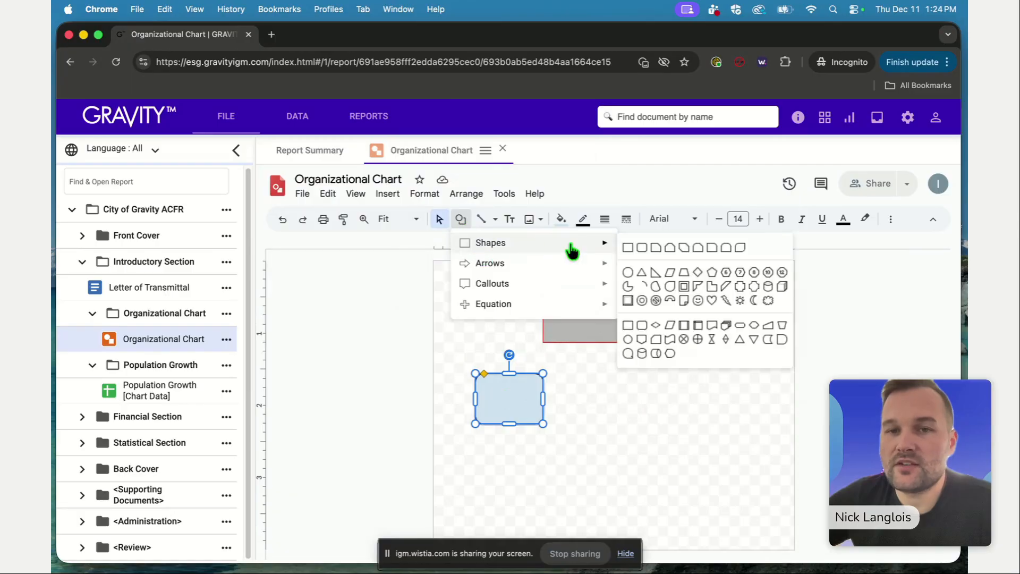
click(641, 384)
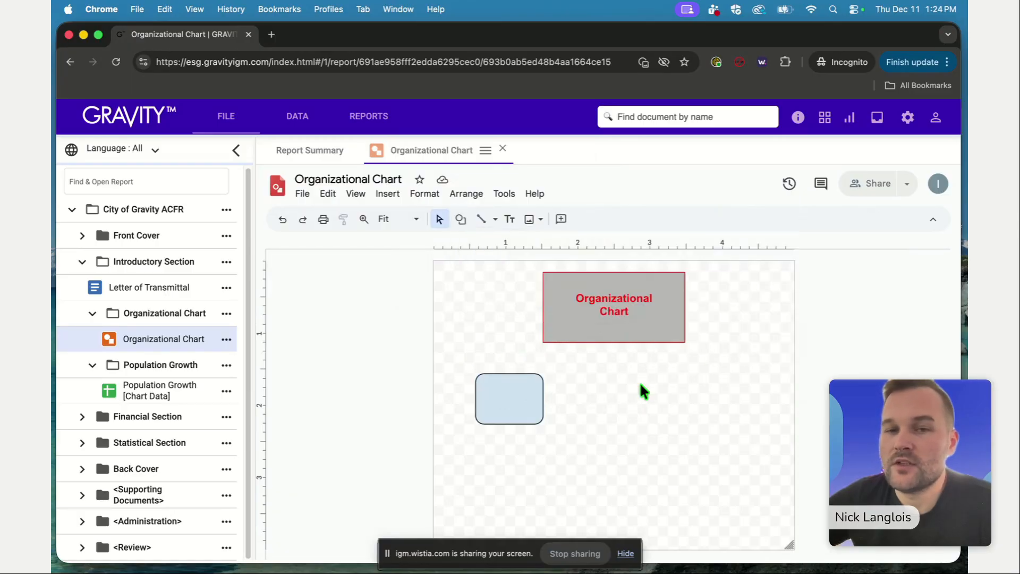
click(528, 397)
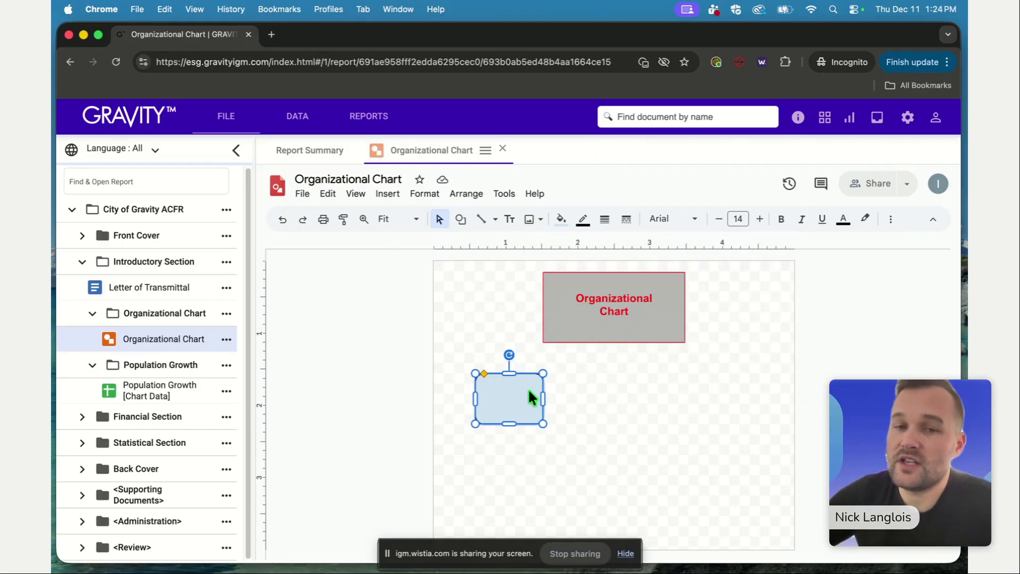
click(623, 396)
click(537, 414)
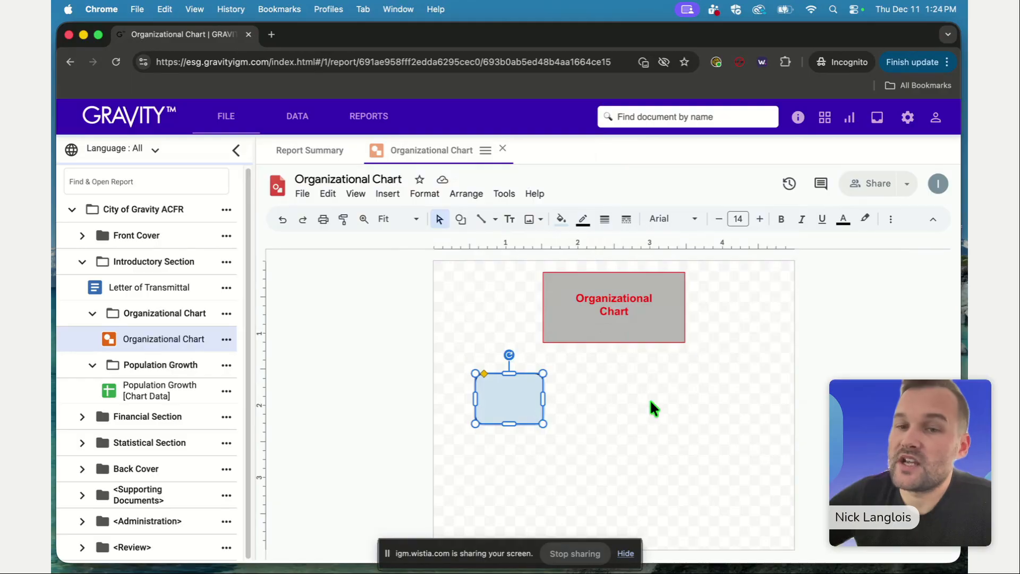
- Duplicate the blue rounded rectangle and place the copy level with it beneath the other side of the title box
right_click(509, 398)
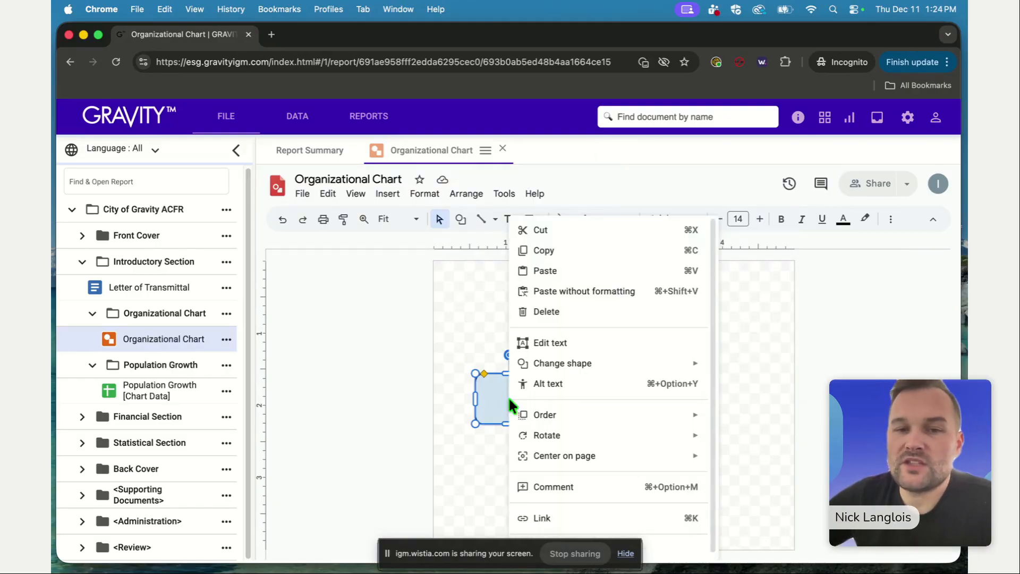
click(573, 255)
click(733, 420)
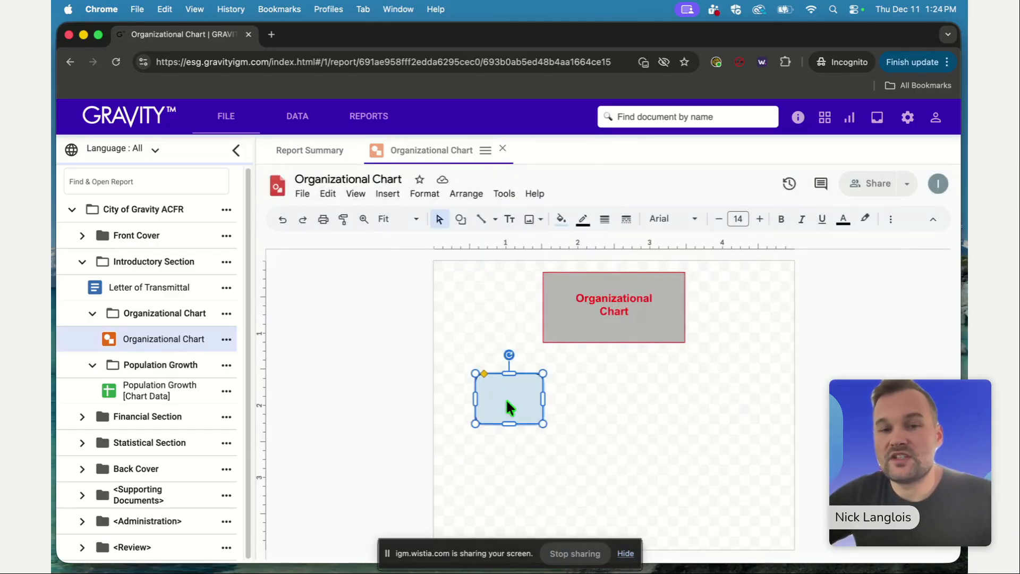
key(super+c)
click(719, 390)
key(super+v)
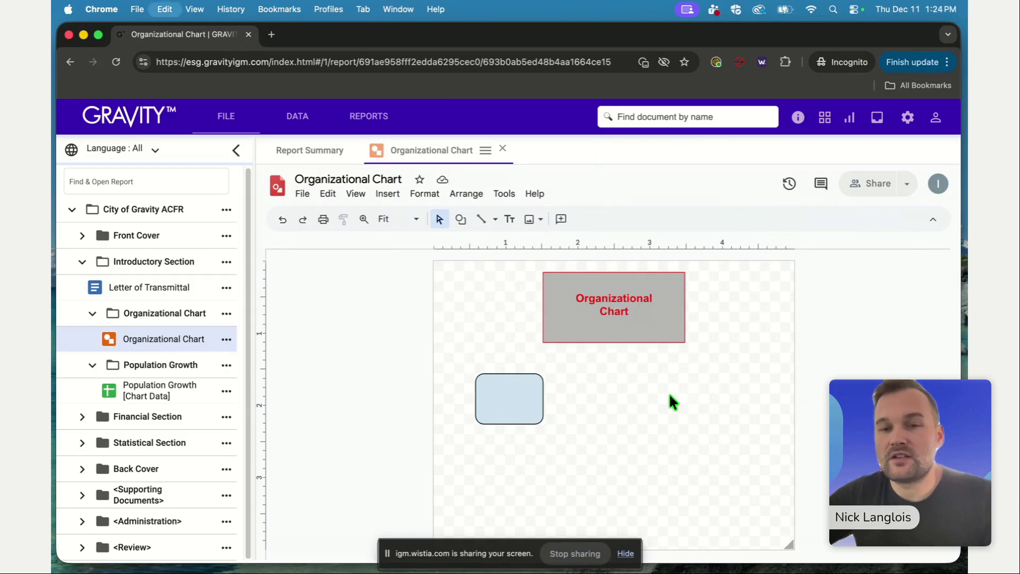
drag(526, 412, 718, 400)
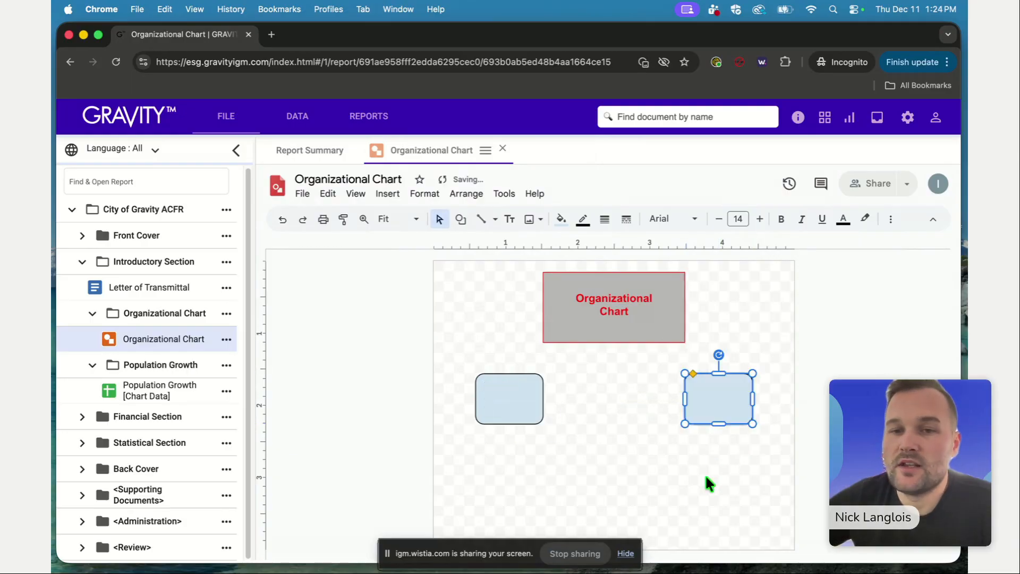
click(706, 474)
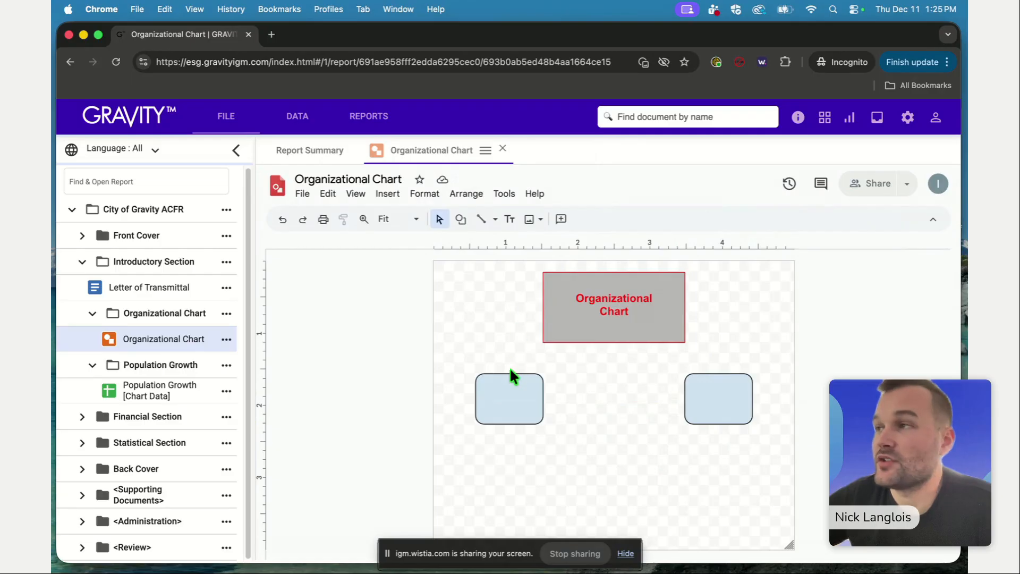
- Try a straight line from the title box's left side to the top of the left rounded box, and delete it
click(482, 220)
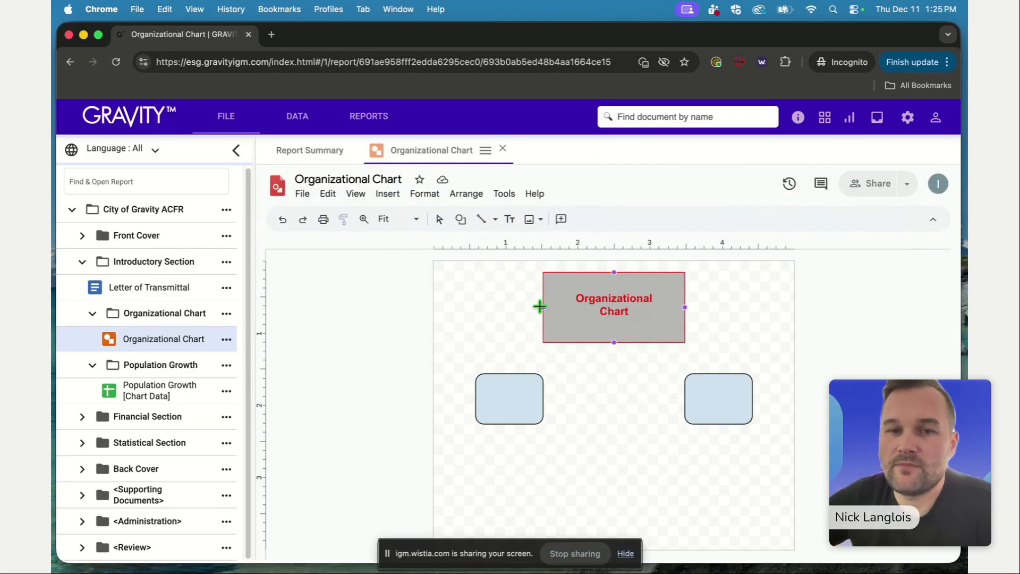
drag(539, 307, 510, 371)
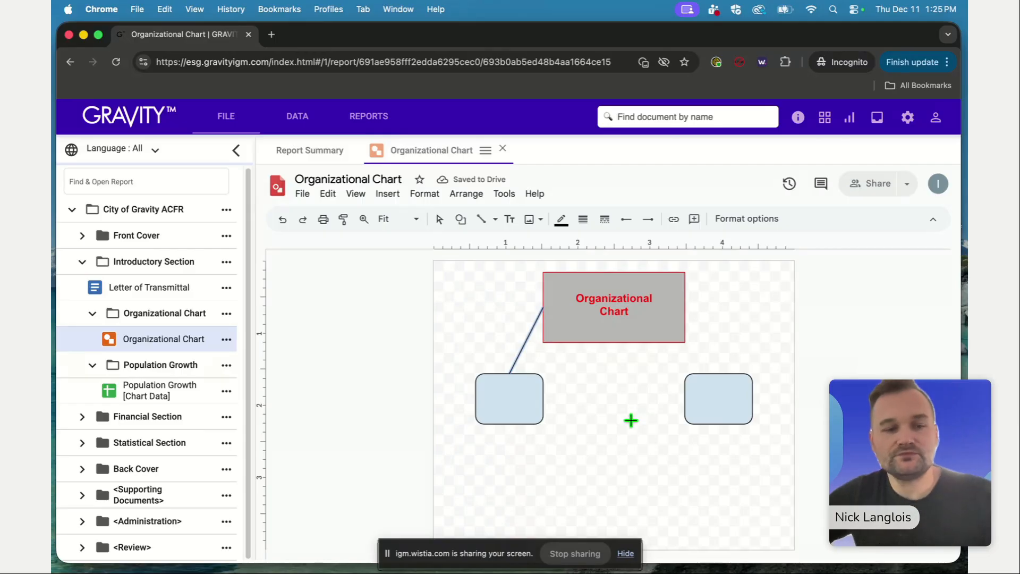
key(Escape)
key(Escape)
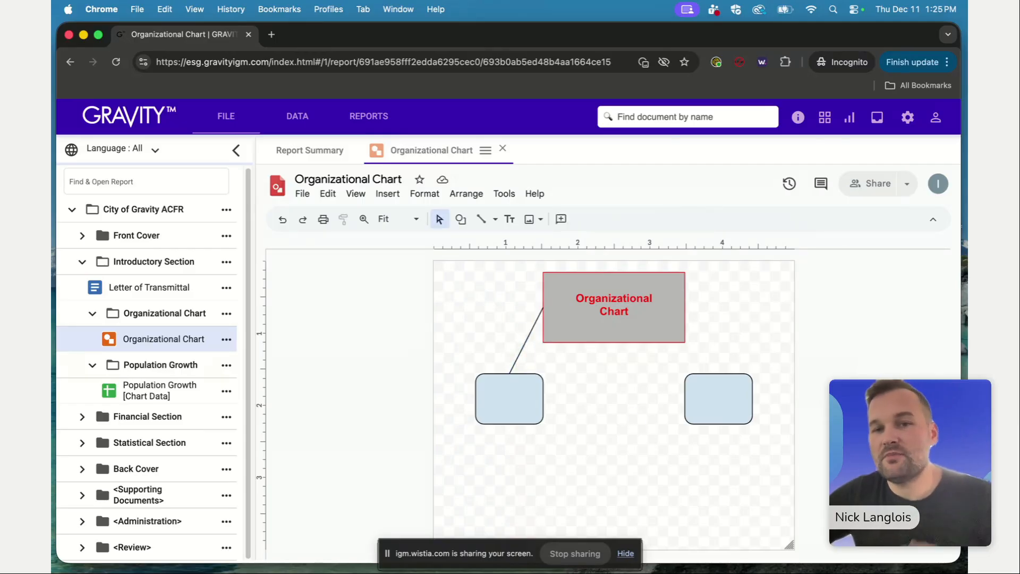
click(525, 339)
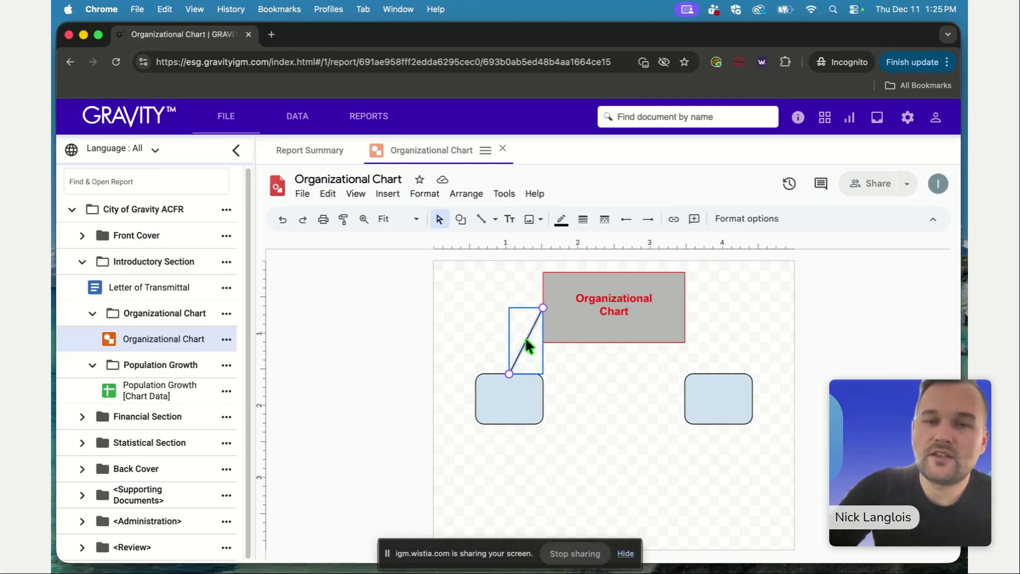
key(BackSpace)
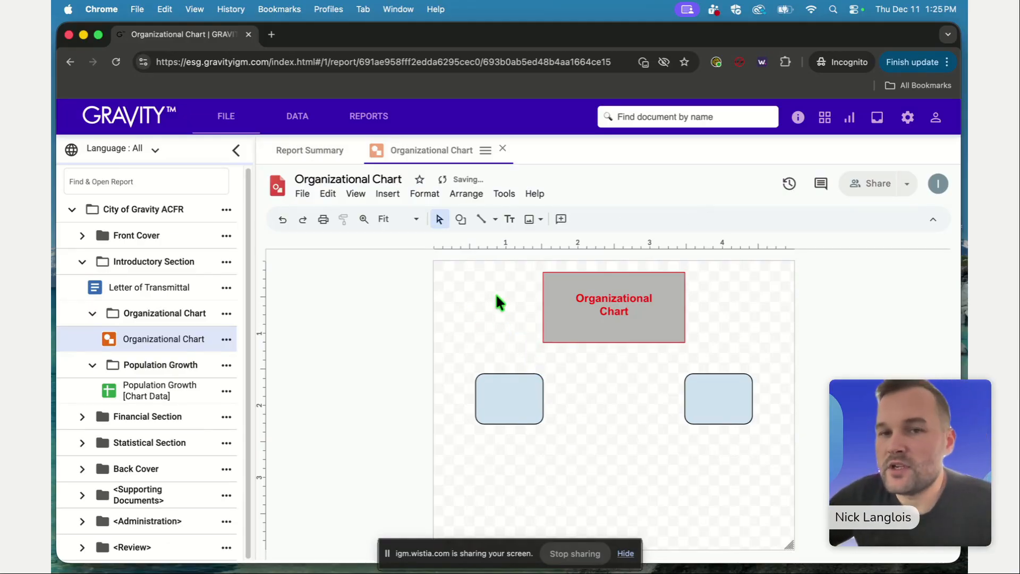
- Draw elbow connectors from each side of the title box to the top of the rounded box below it
click(495, 220)
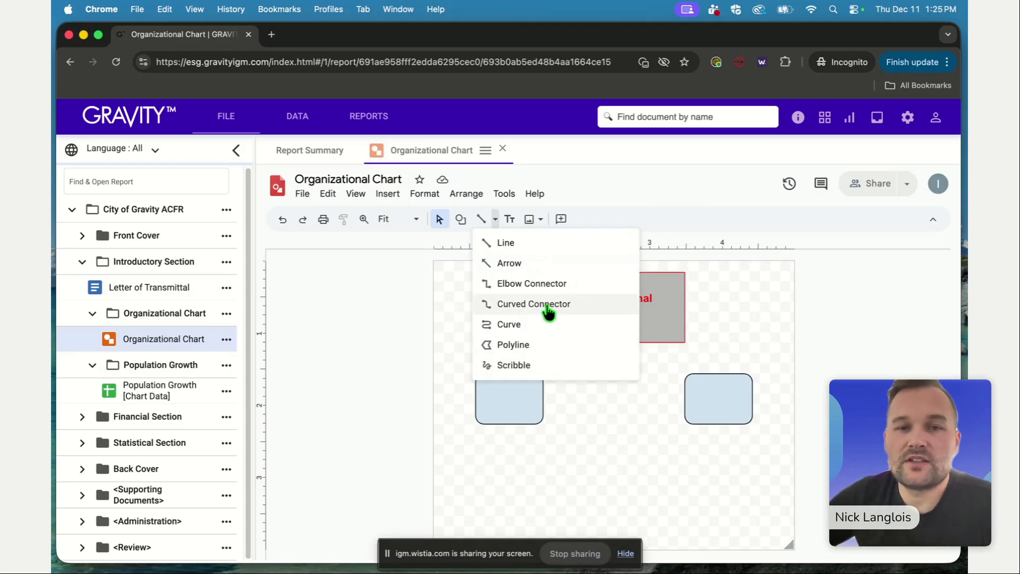
click(544, 284)
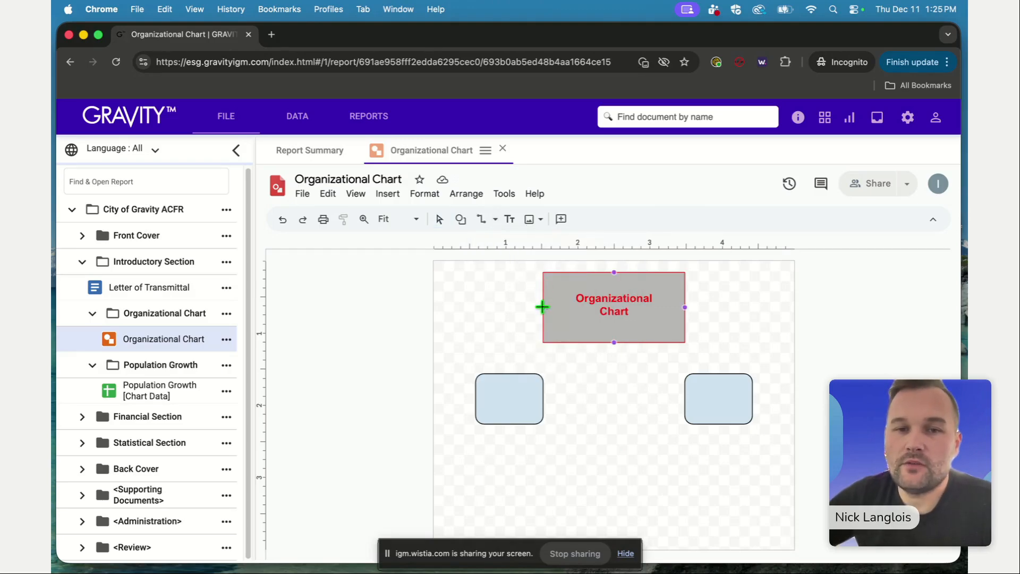
mouse_move(542, 307)
mouse_down()
mouse_move(512, 330)
mouse_move(509, 371)
mouse_up()
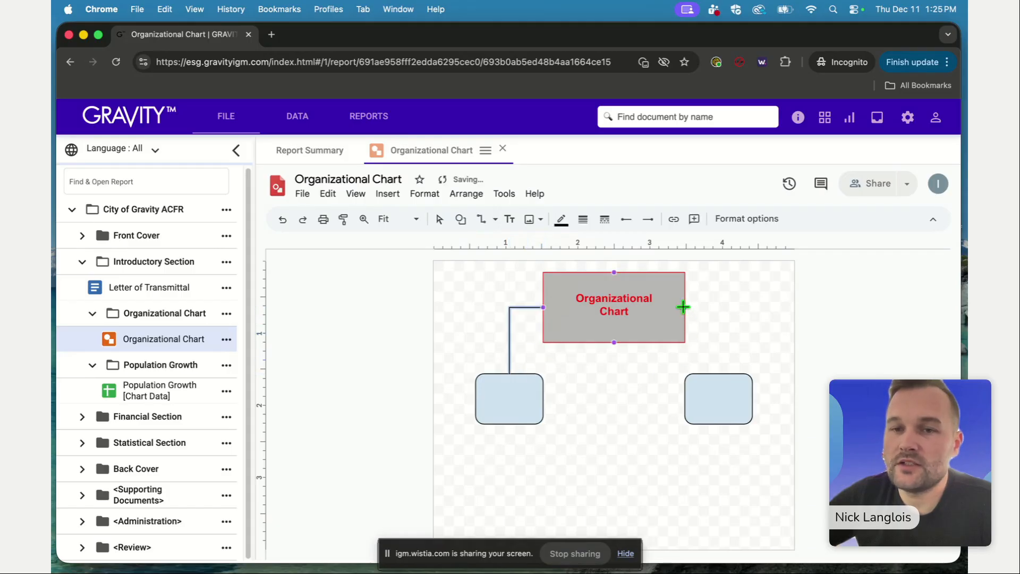
drag(683, 307, 720, 373)
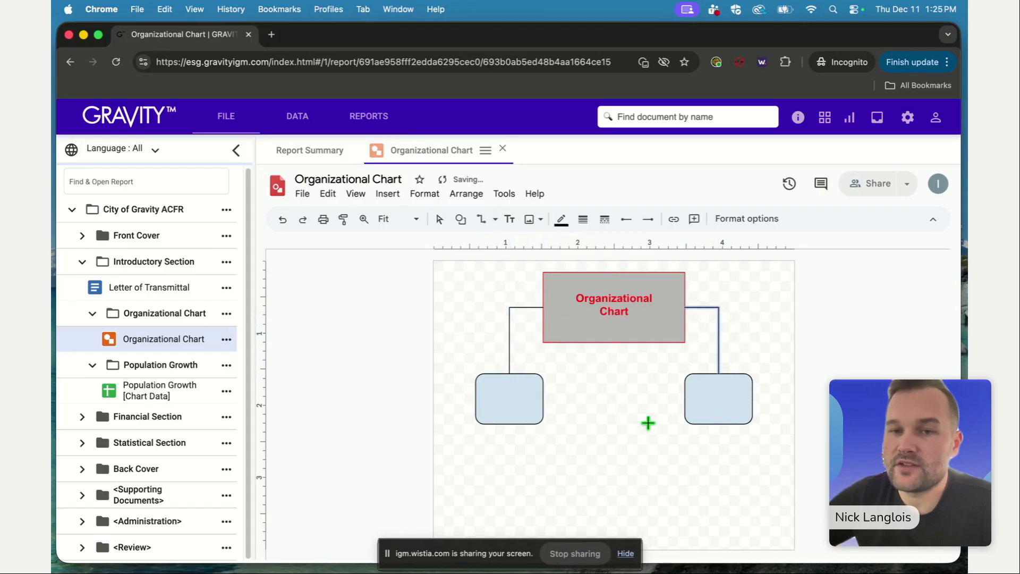
click(626, 413)
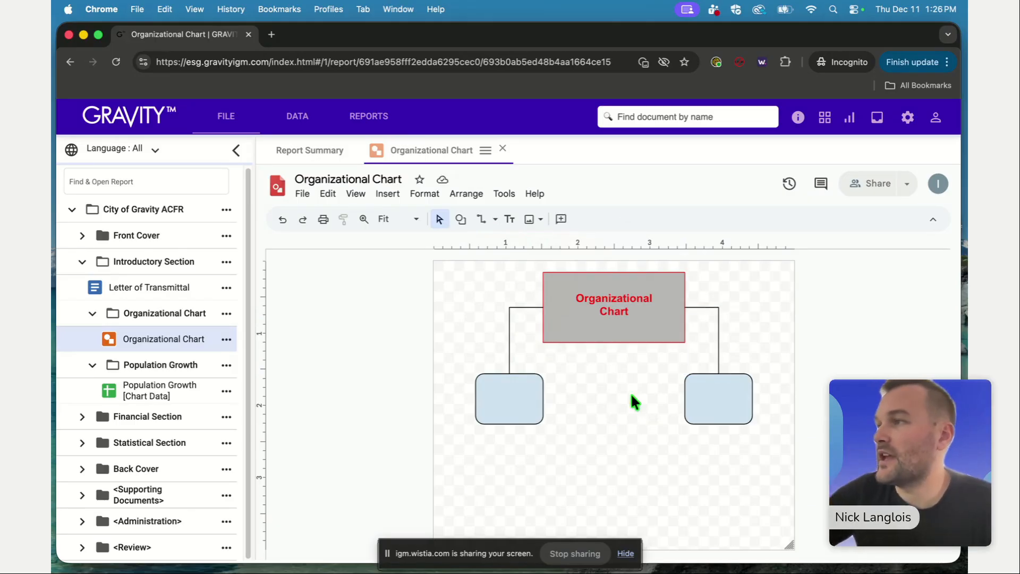
- Add a filled arrowhead to the lower end of both elbow connectors
click(719, 333)
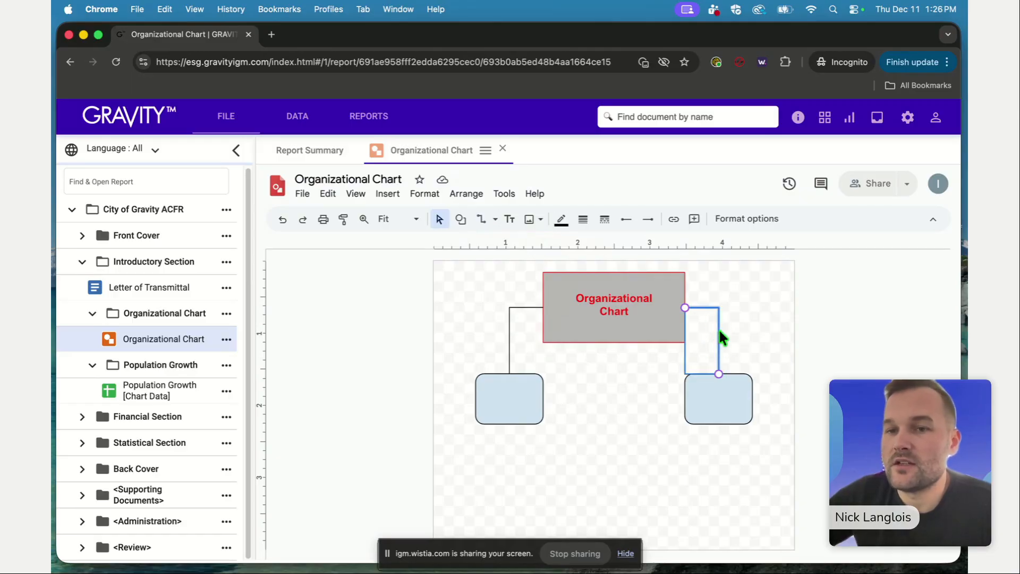
click(649, 221)
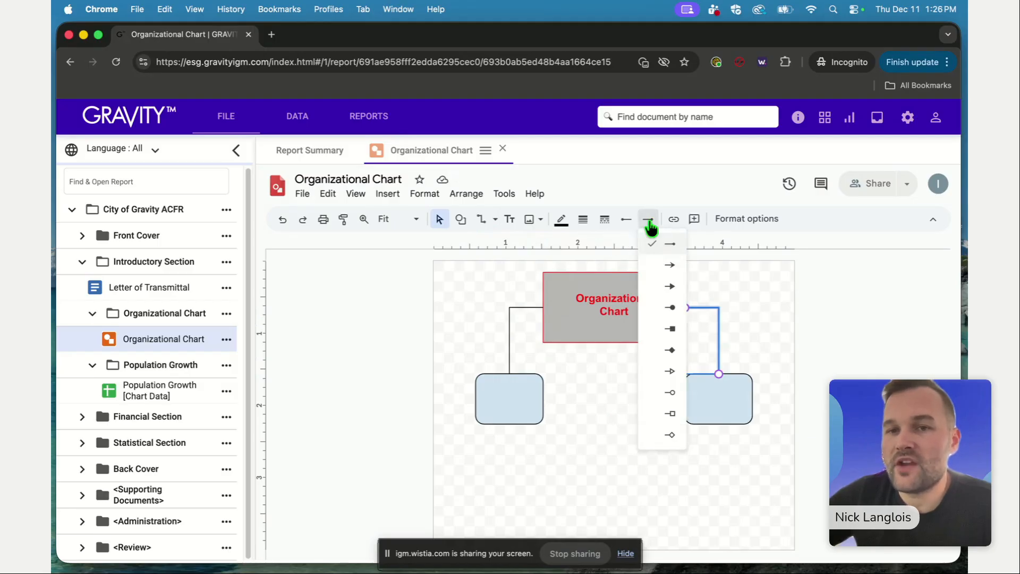
click(666, 285)
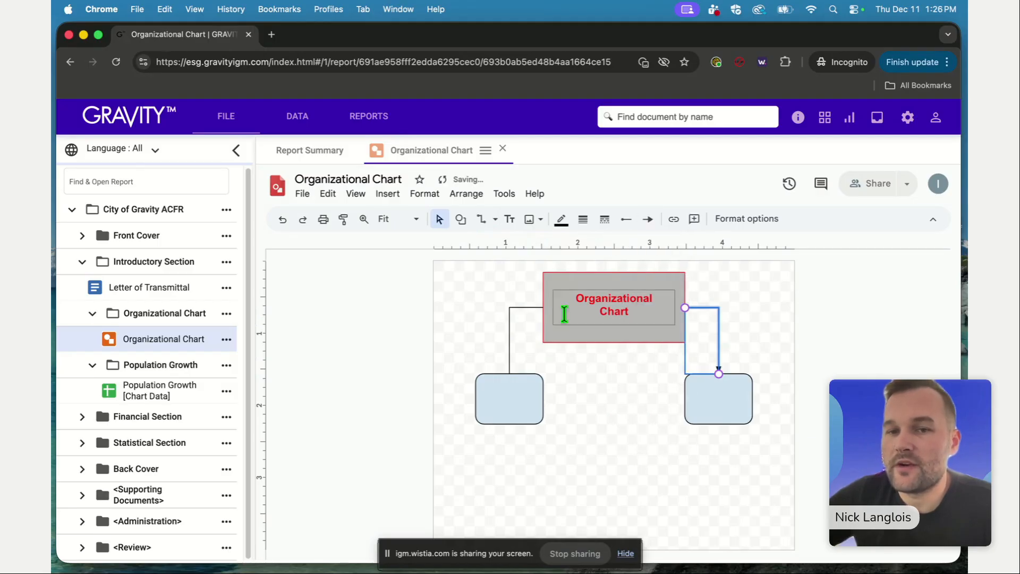
click(511, 329)
click(649, 220)
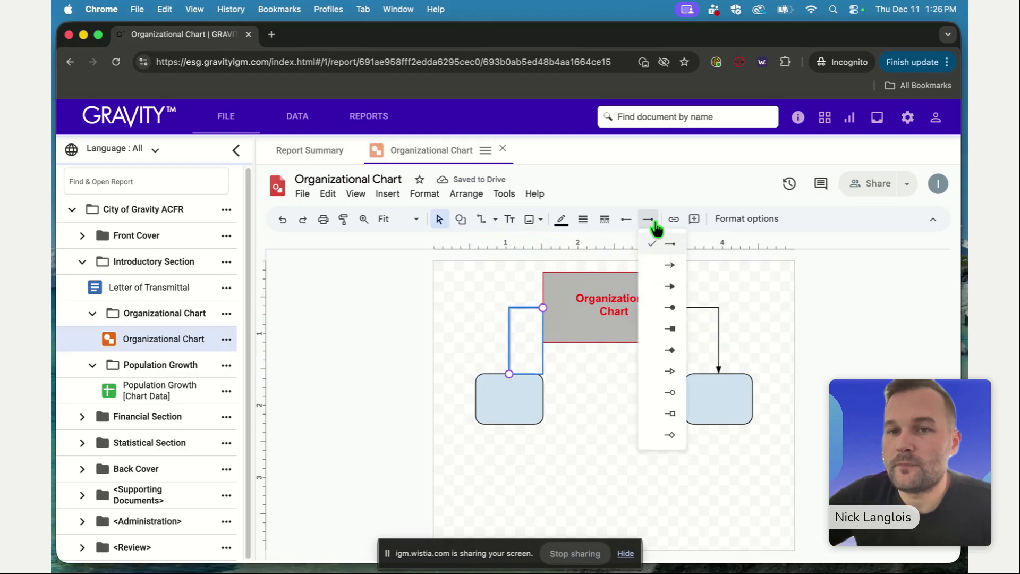
click(659, 286)
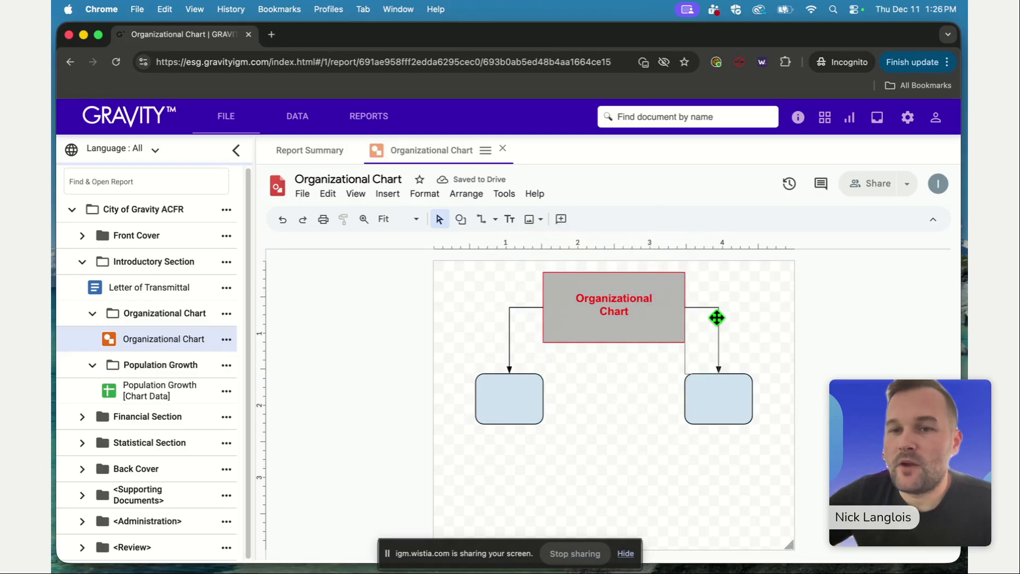
- Set the line colour of the right elbow connector to red
click(718, 319)
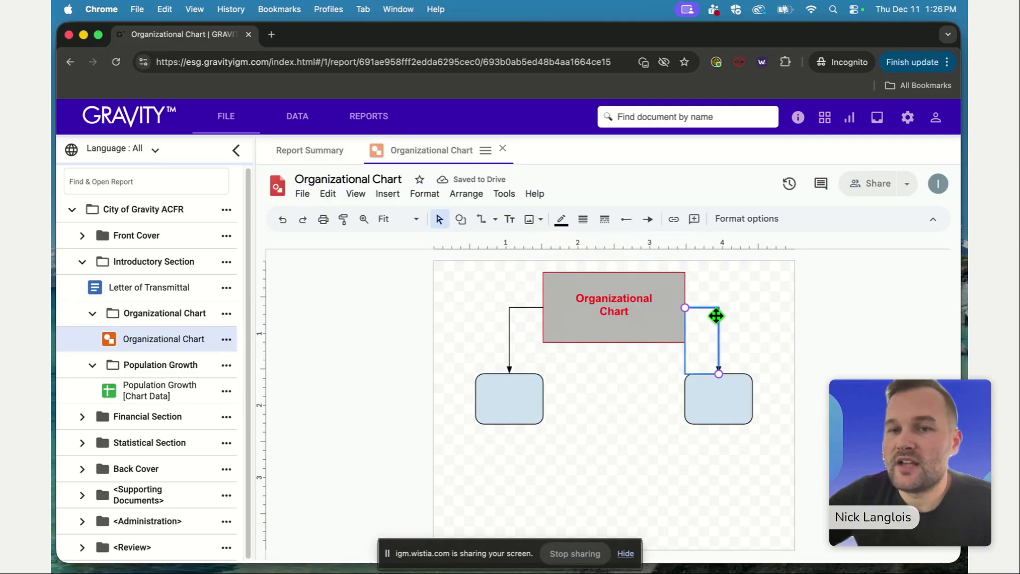
click(563, 222)
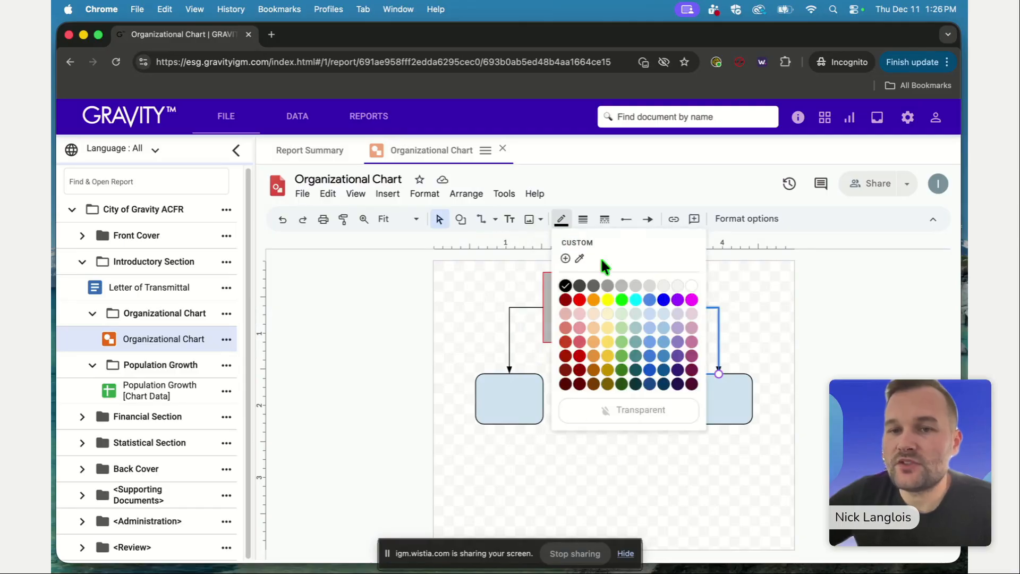
click(580, 299)
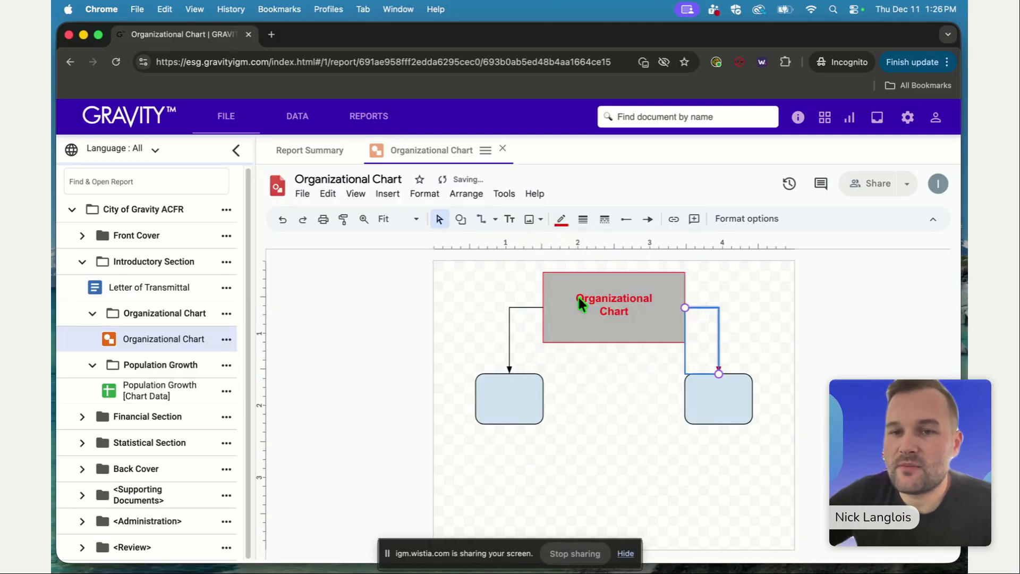
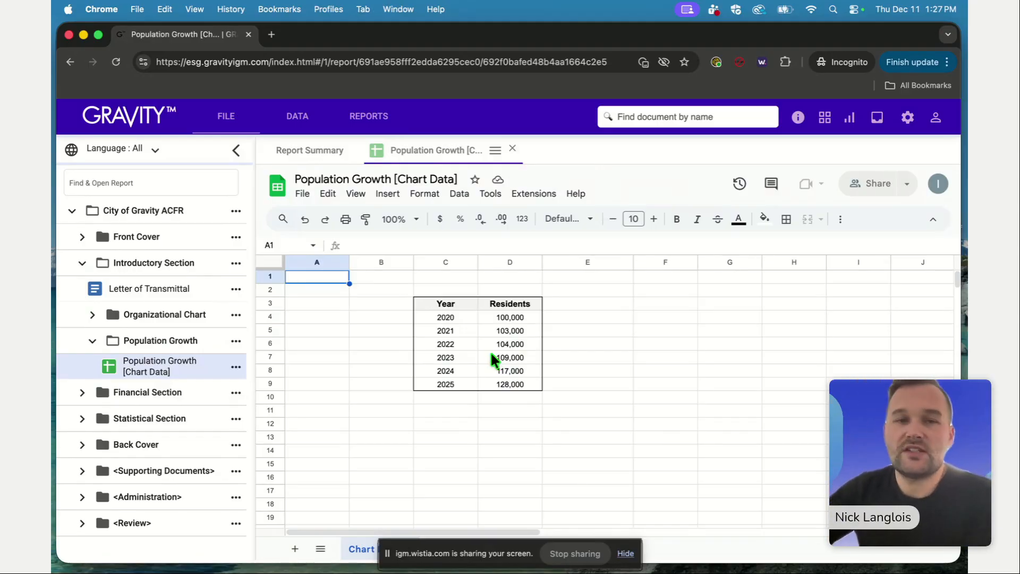
- Add a named range called Chart_Test_Data covering C3:D9 on the Chart Data sheet, and close the named ranges list
click(455, 200)
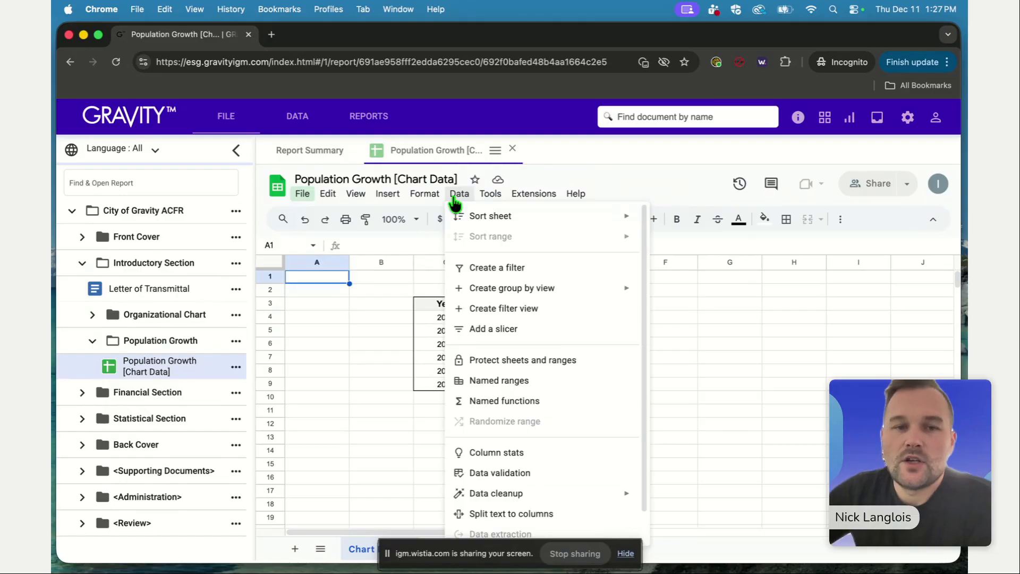
click(488, 380)
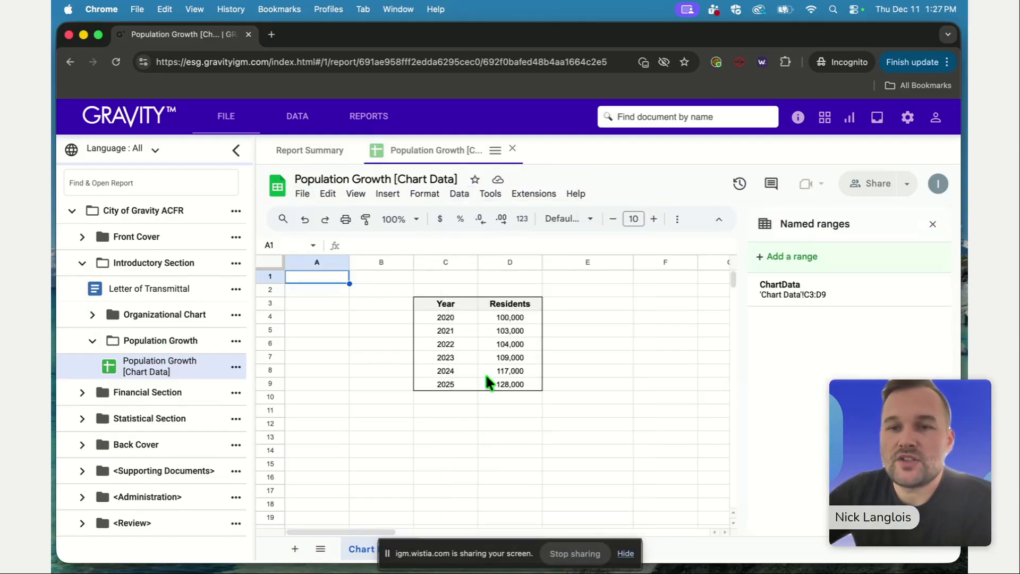
click(763, 259)
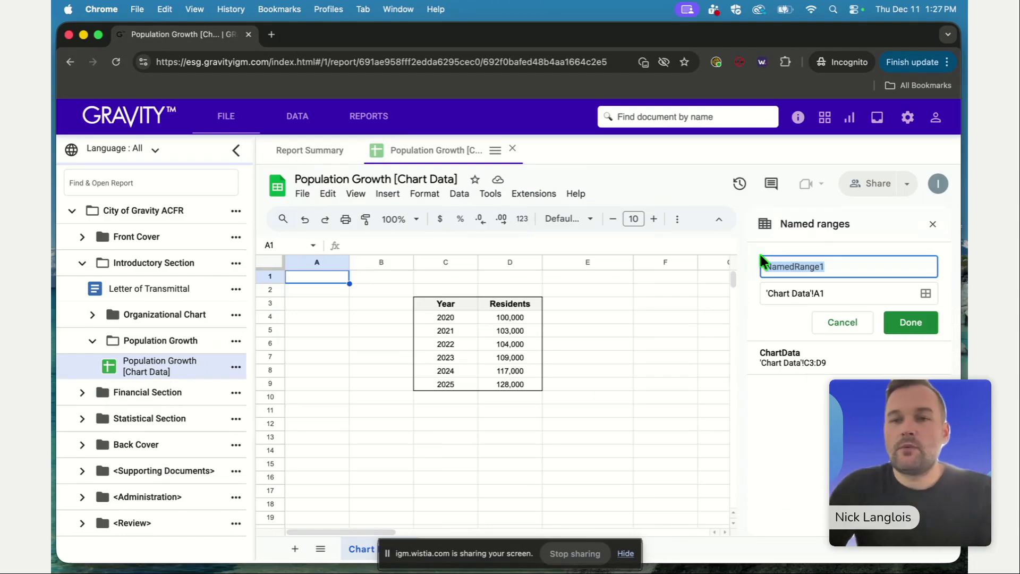
key(BackSpace)
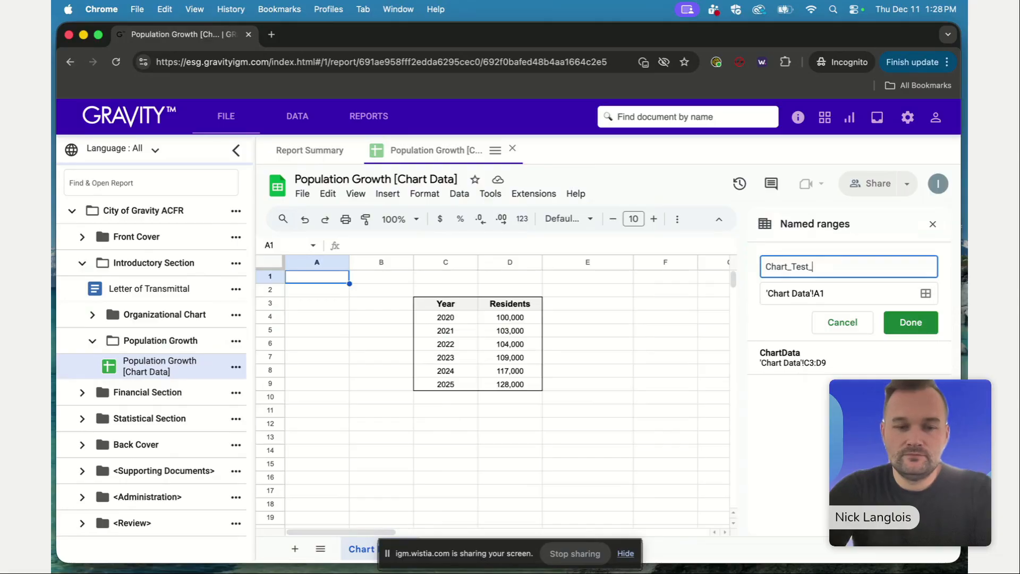
text(ata)
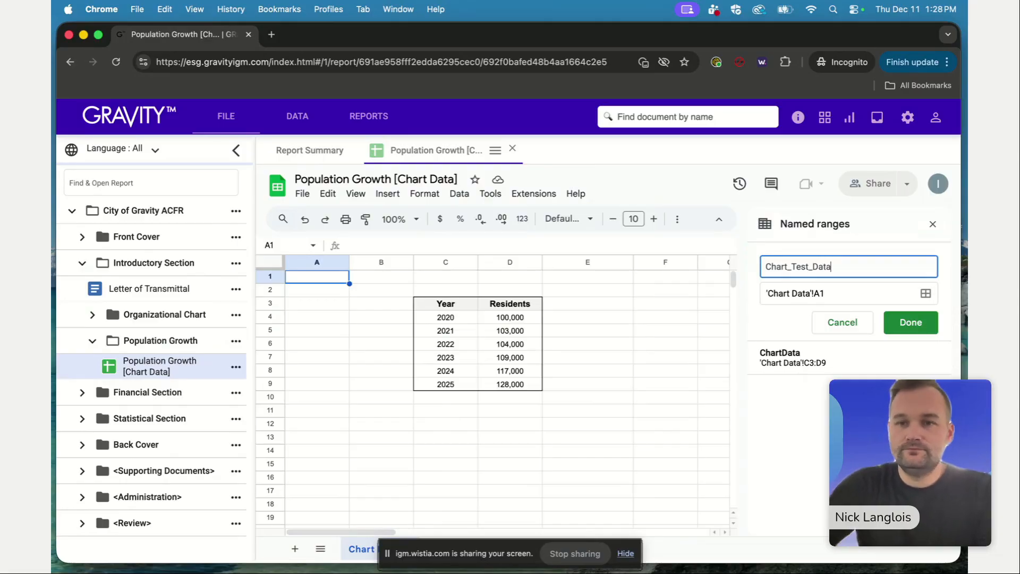
click(869, 415)
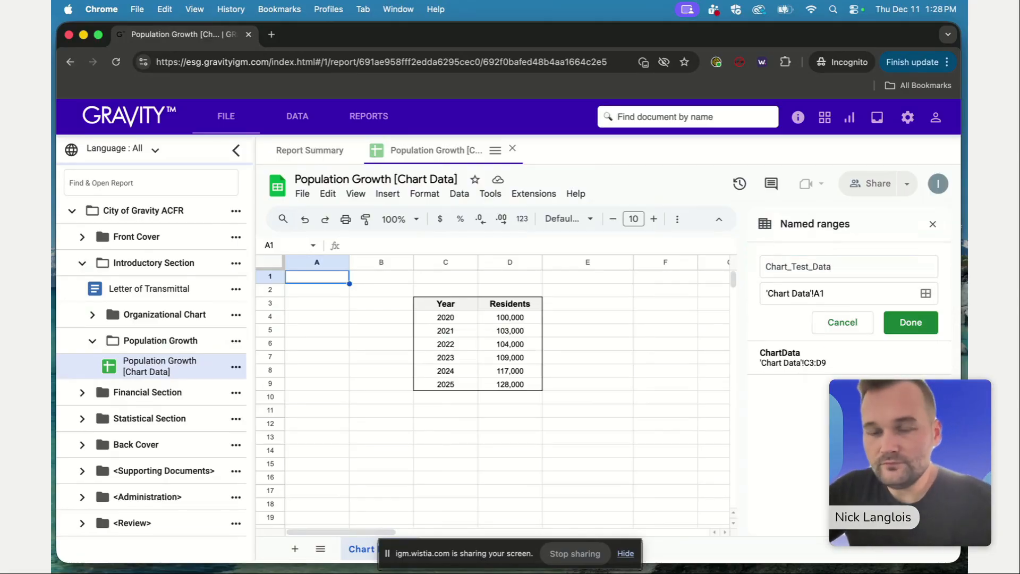
click(926, 295)
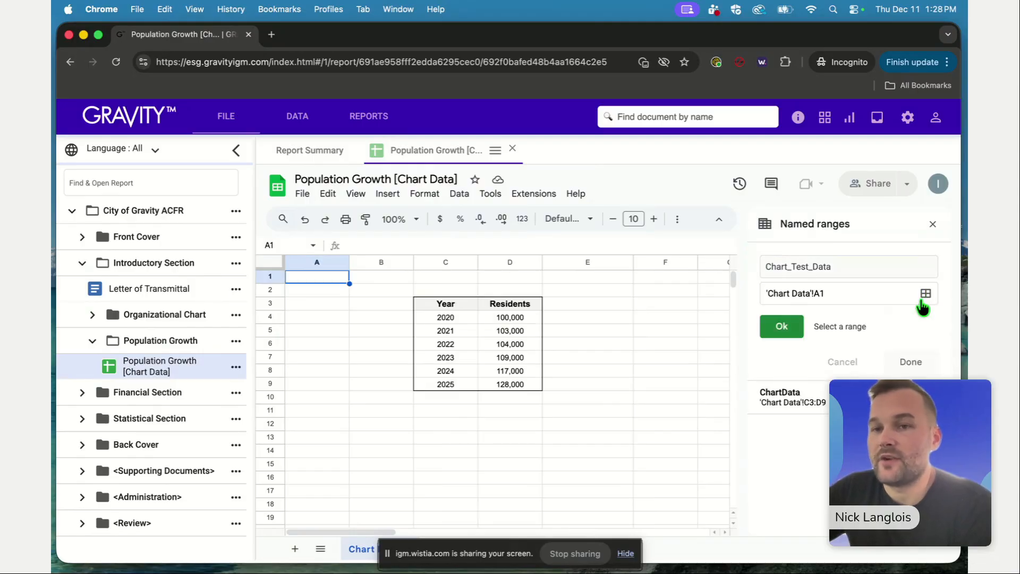
drag(434, 300, 502, 384)
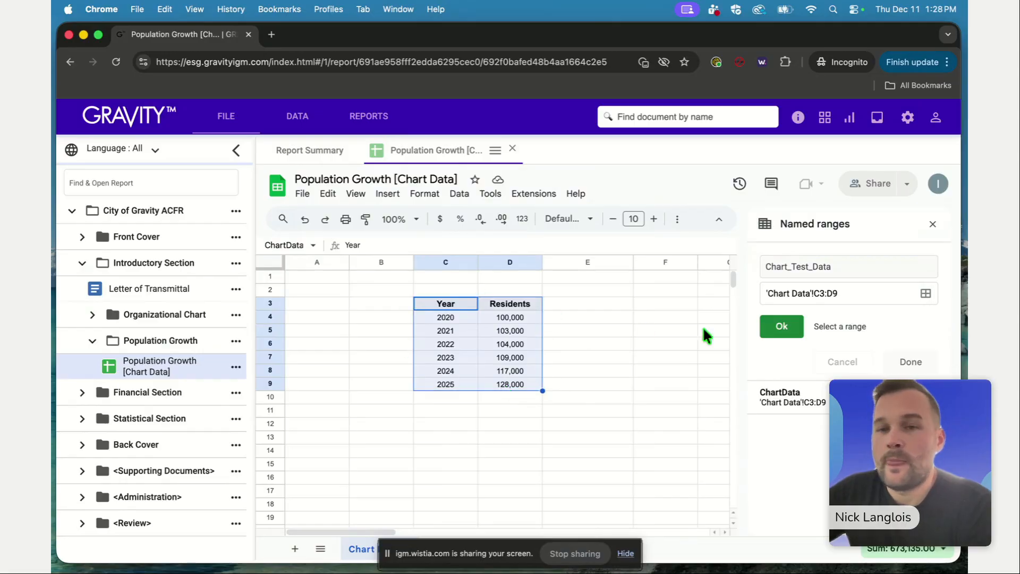
click(771, 324)
click(915, 324)
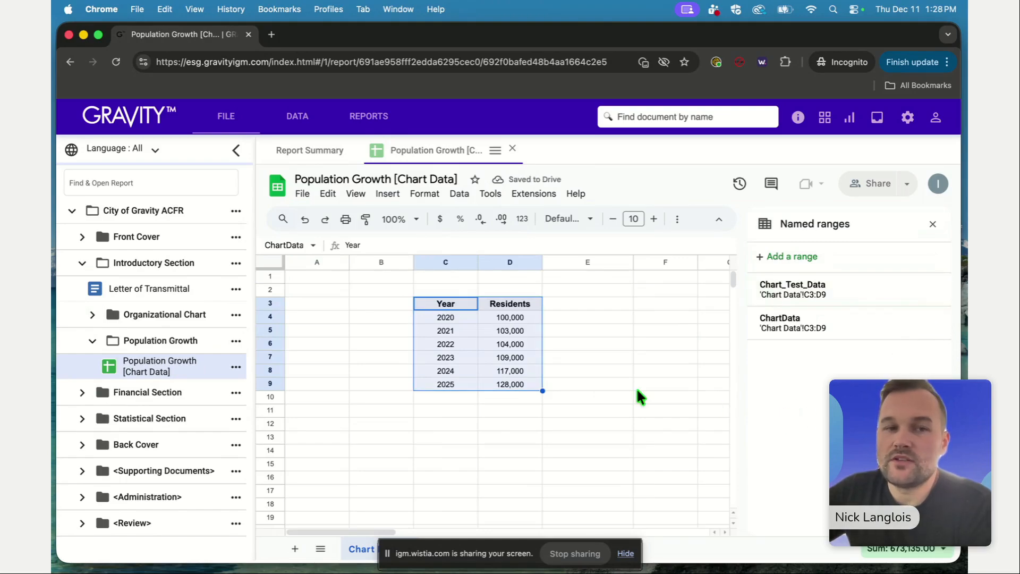
click(932, 226)
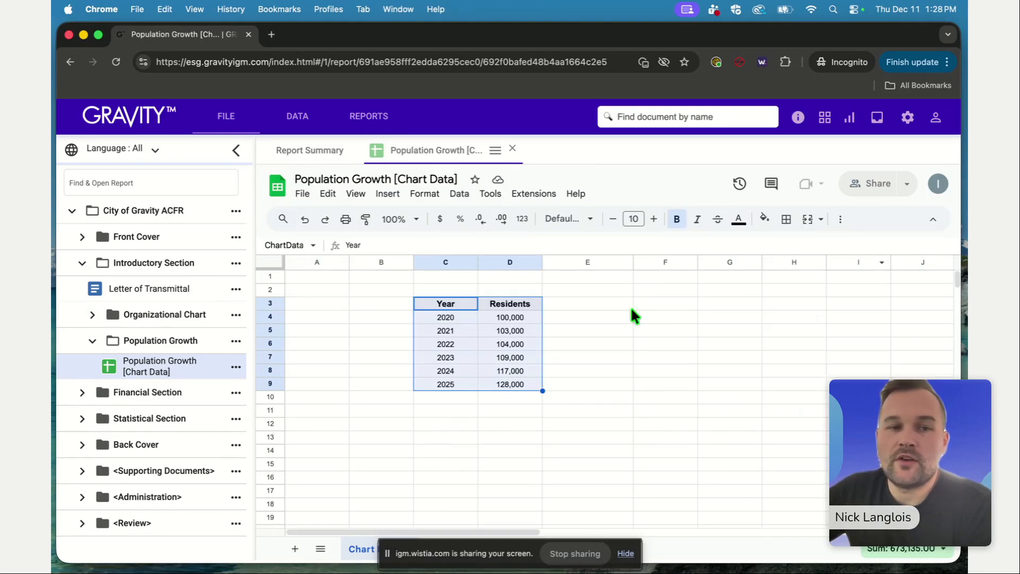
- Start a new chart as a sibling of the Population Growth [Chart Data] spreadsheet and name it Population Growth
click(234, 369)
mouse_move(234, 376)
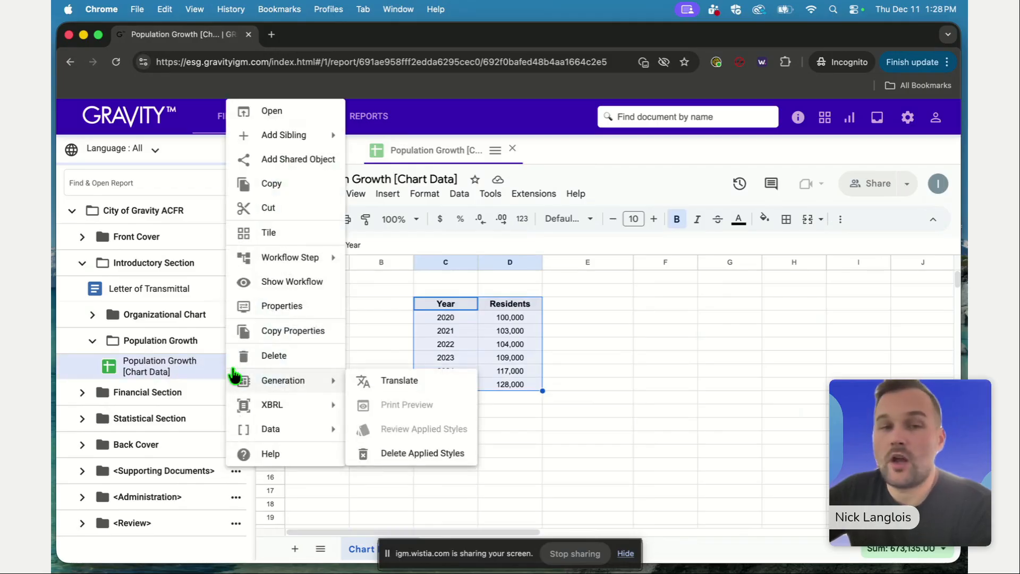
mouse_move(282, 141)
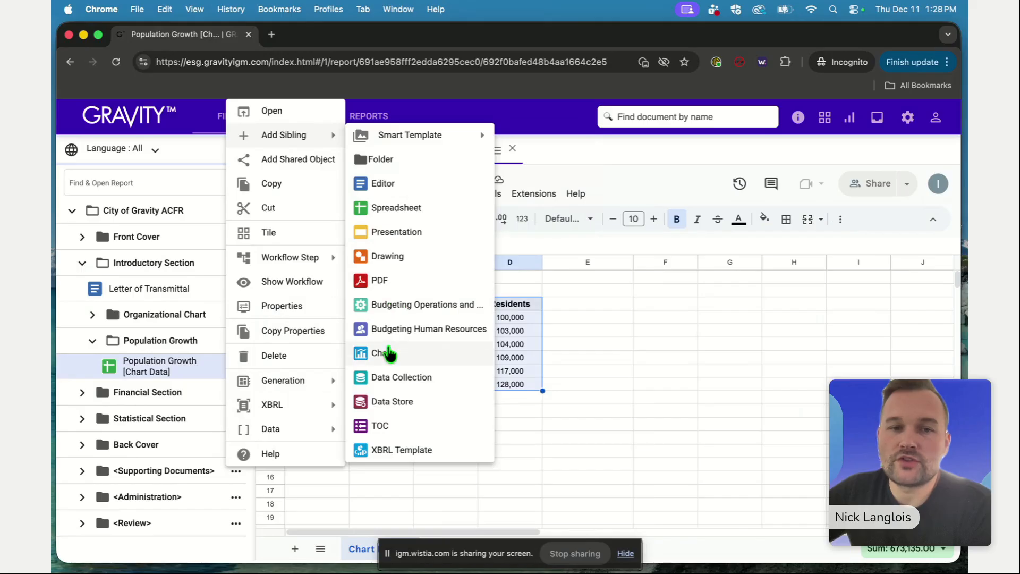
click(410, 355)
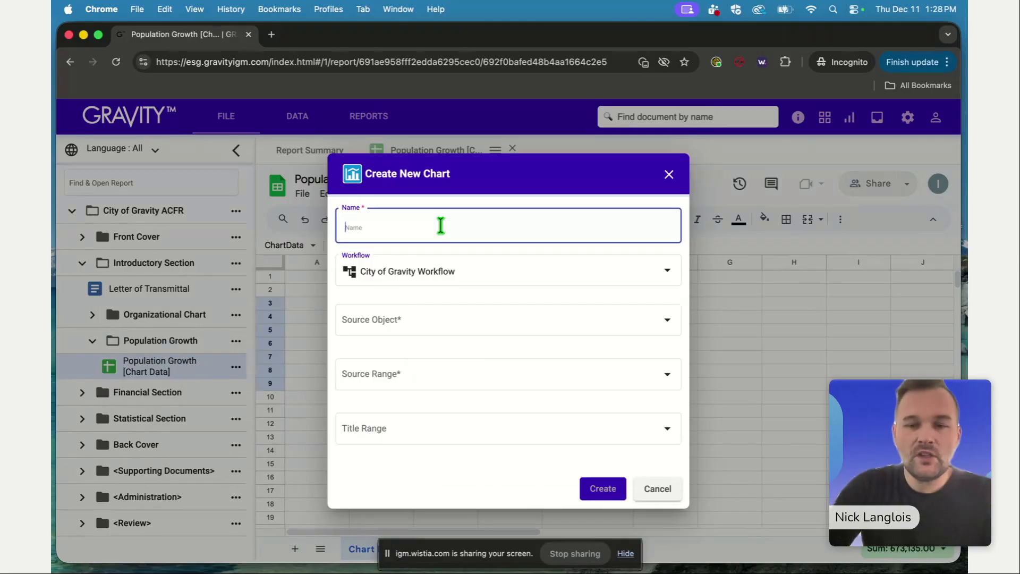
text(Population Growth)
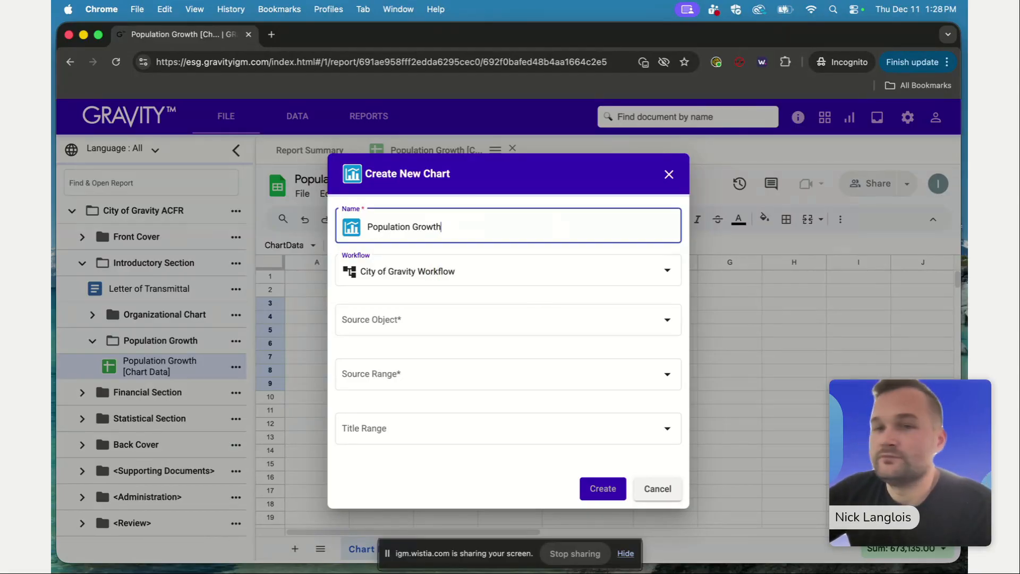
- Create the chart from source object Population Growth [Chart Data] and source range Chart_Test_Data, leaving the title range empty
click(428, 319)
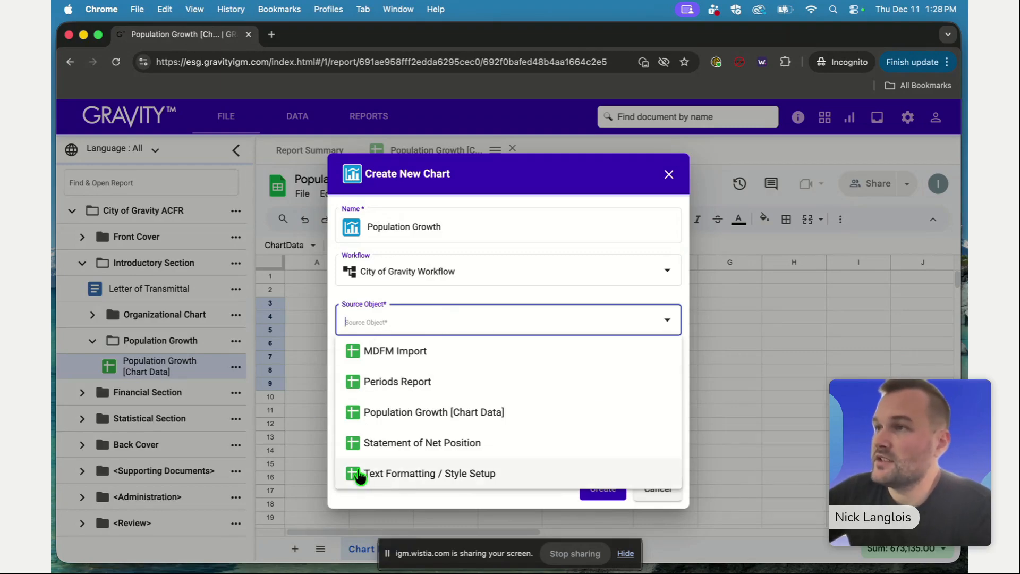
click(425, 417)
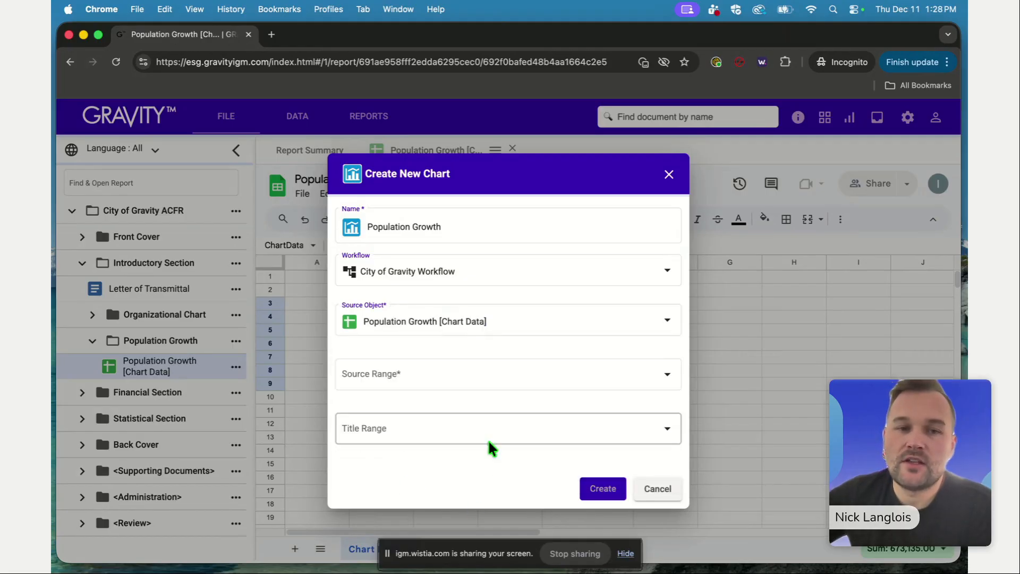
click(402, 376)
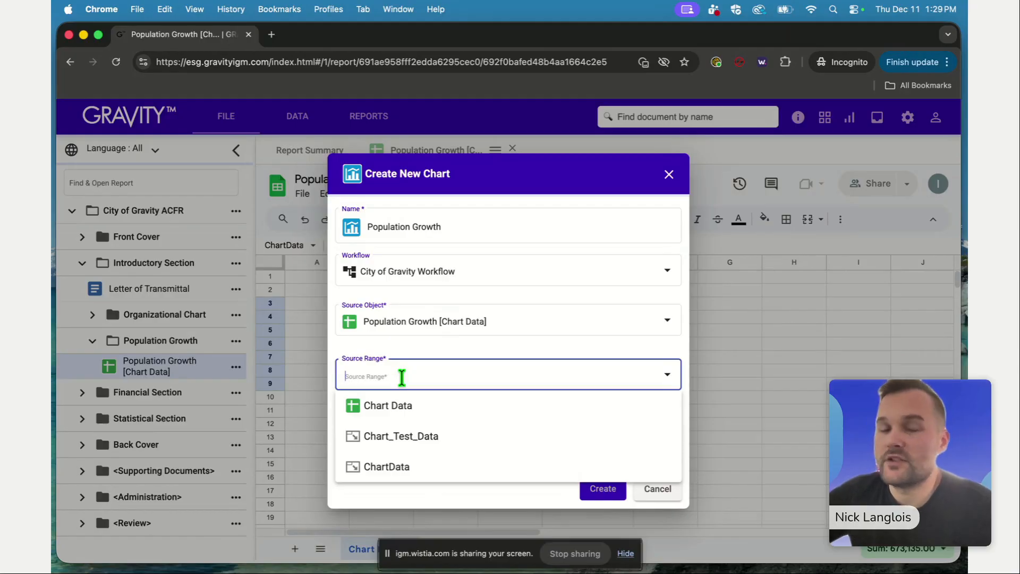
click(420, 437)
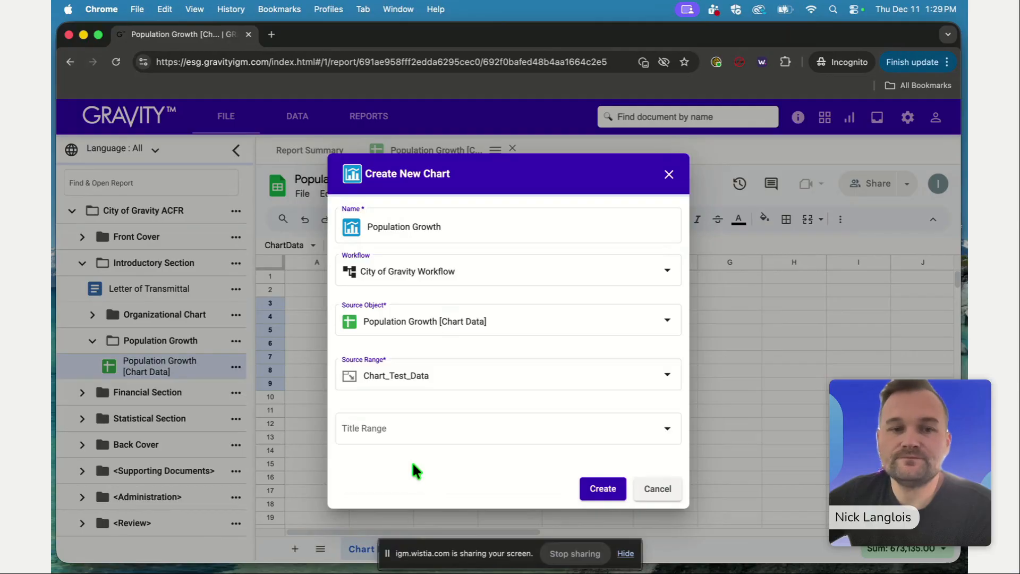
click(431, 430)
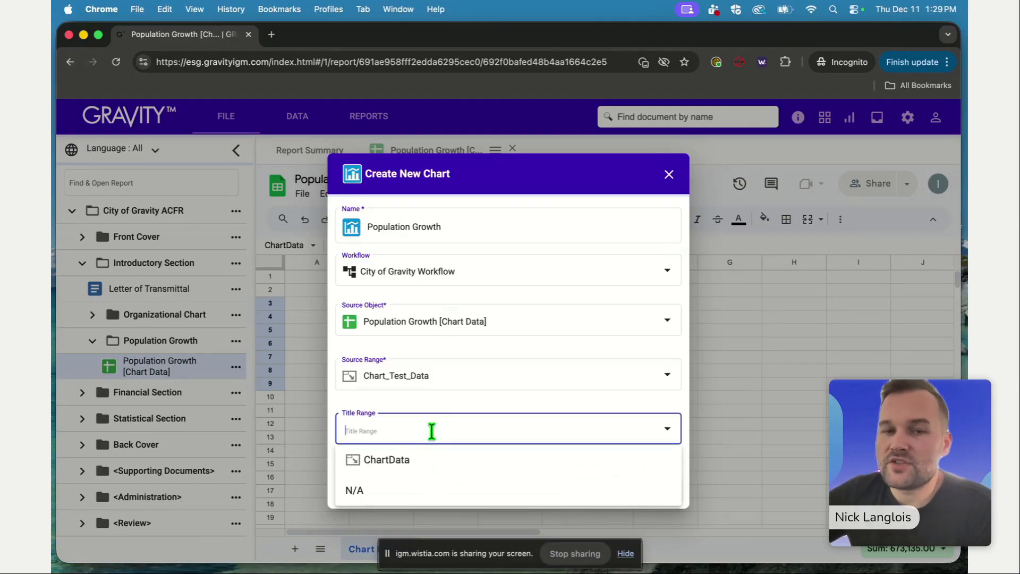
click(421, 401)
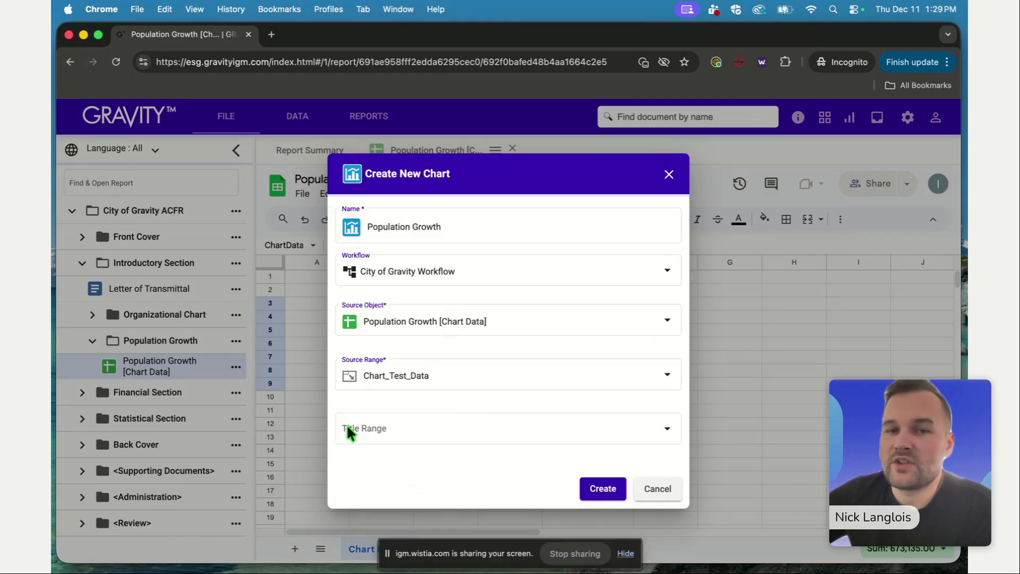
click(587, 492)
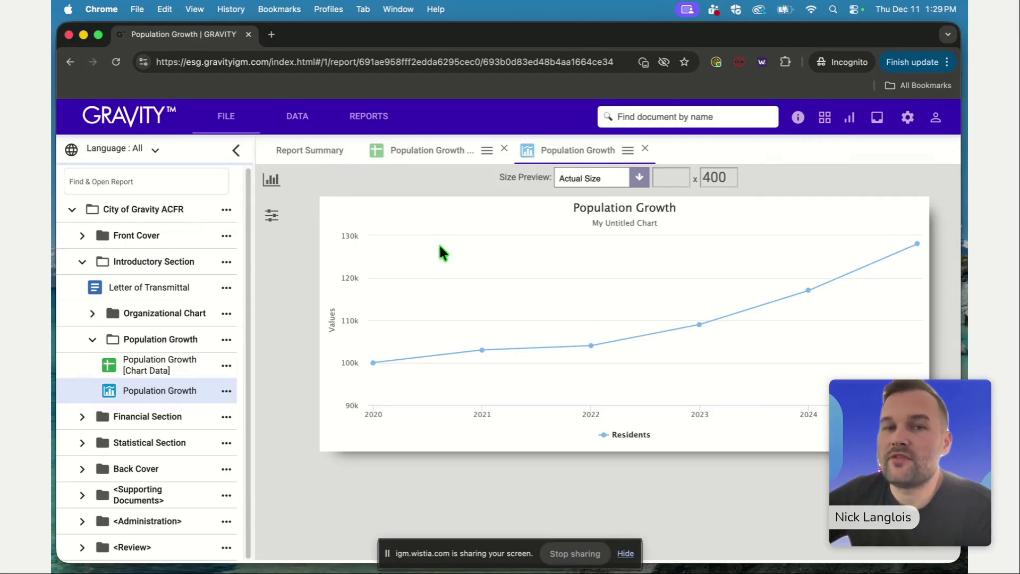
- Open the chart templates for the new chart and collapse the report tree
click(276, 178)
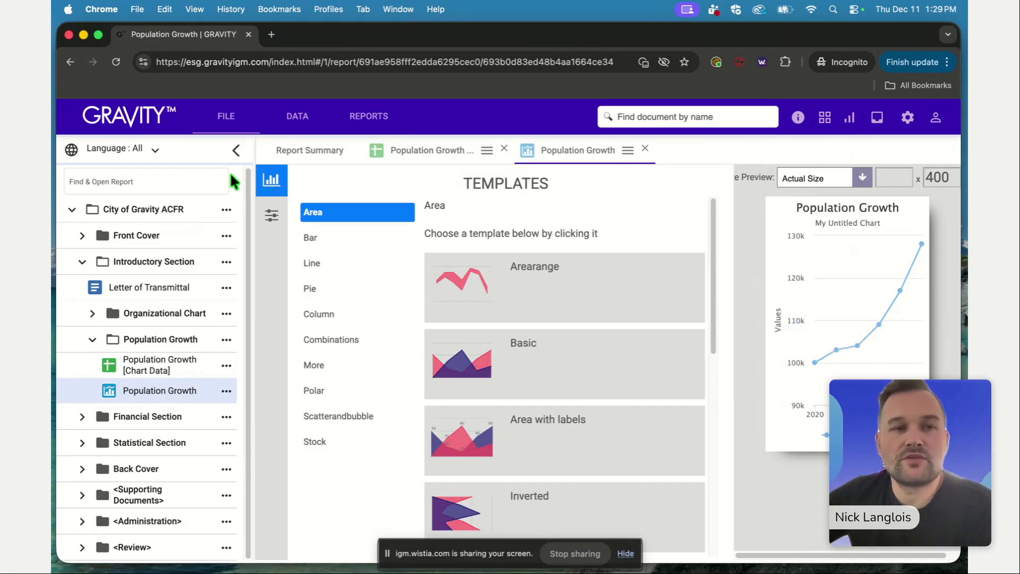
click(237, 151)
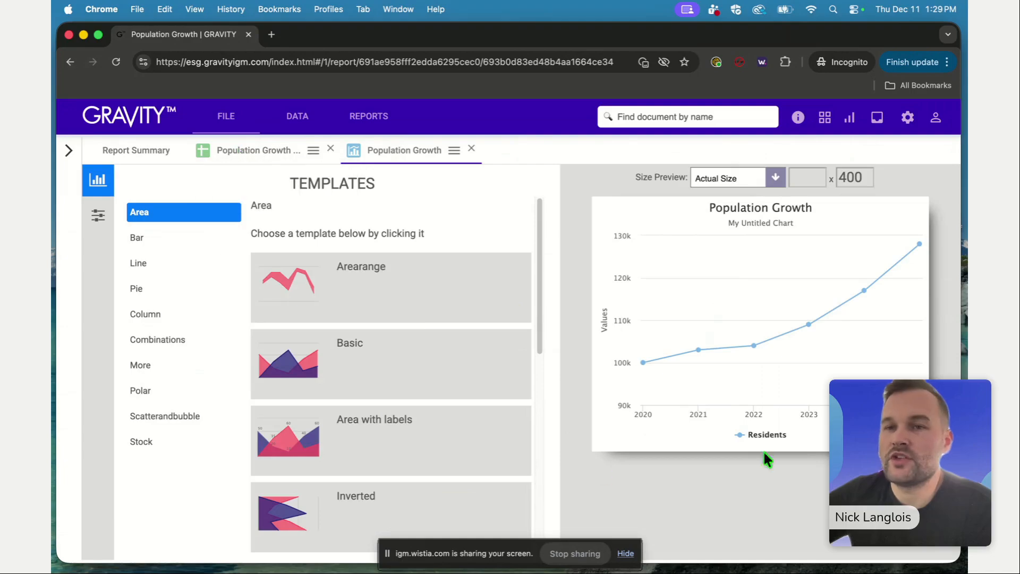
mouse_move(652, 384)
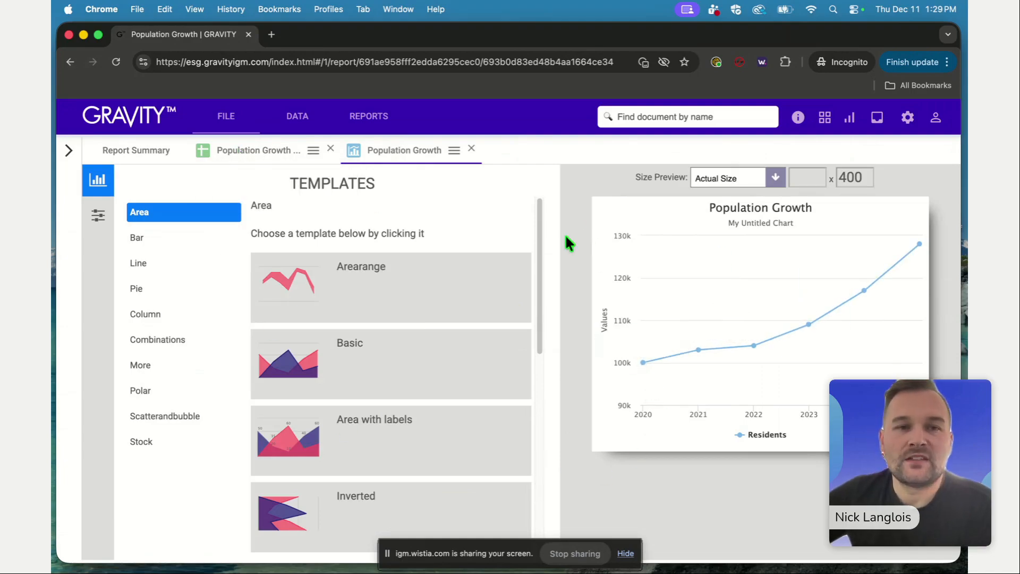
- Try the Horizontal columnrange, Stacked bar and Basic bar templates on the population chart
click(169, 236)
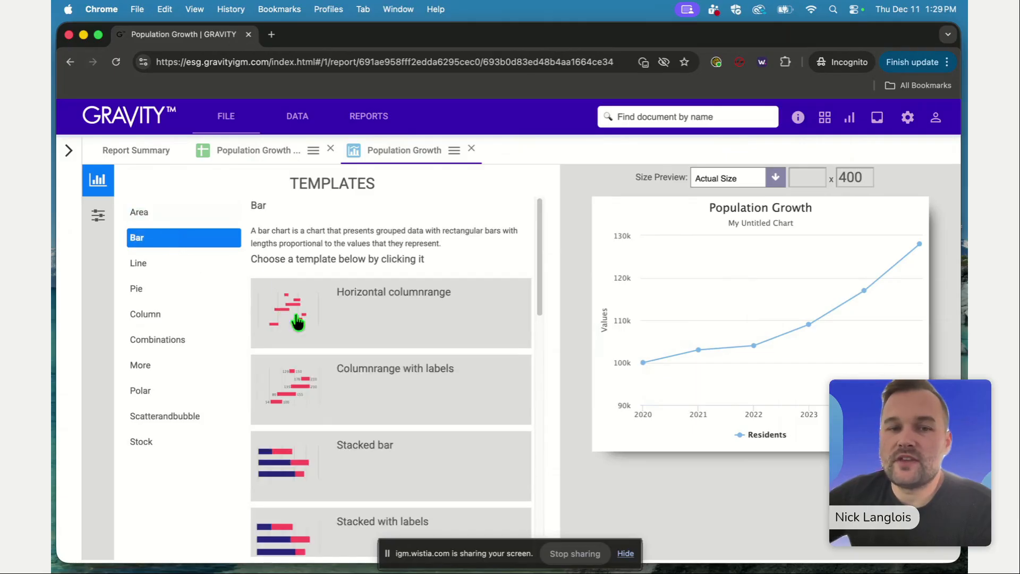
click(335, 323)
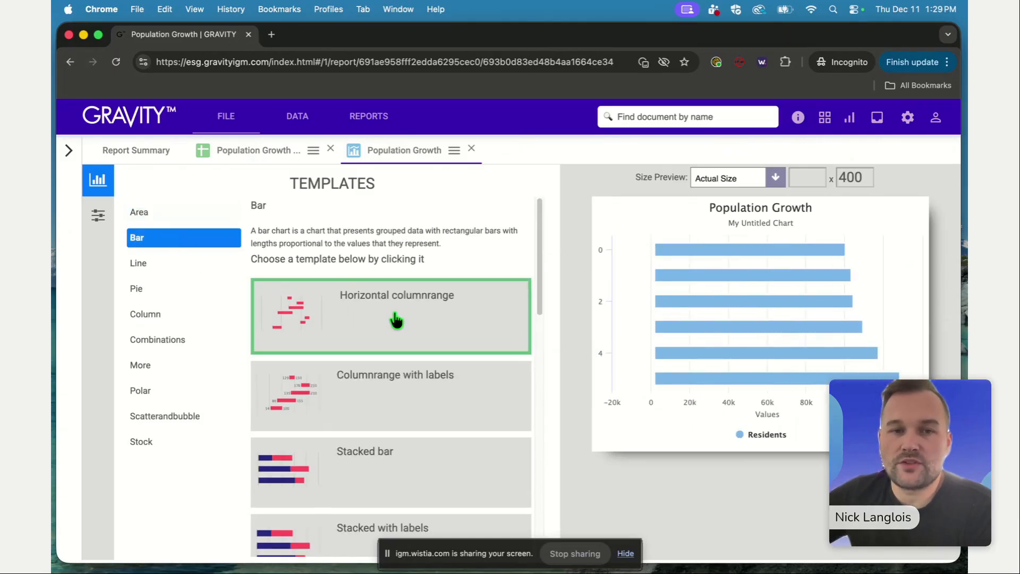
scroll(397, 321, down, 1)
click(440, 391)
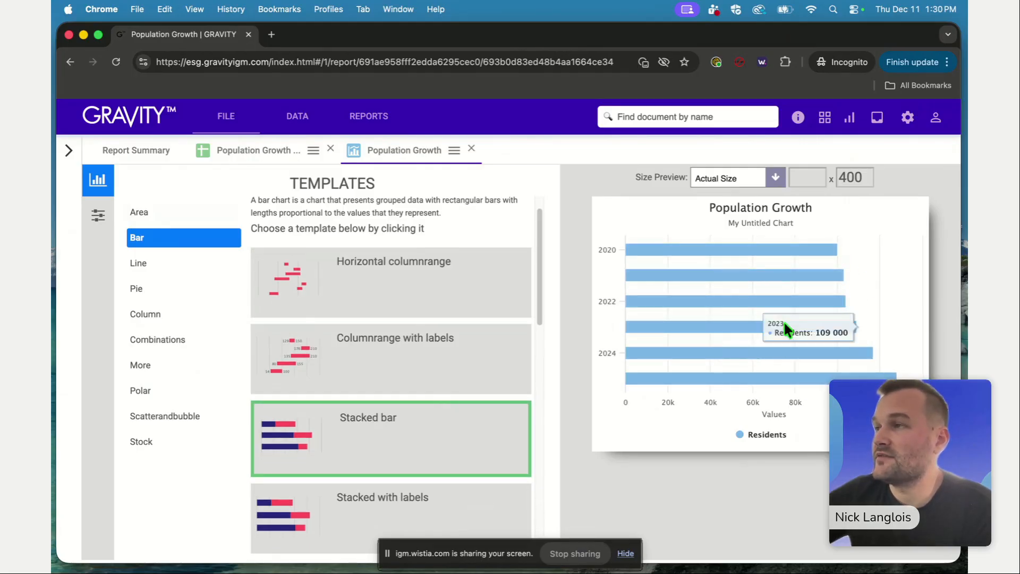
scroll(412, 374, down, 3)
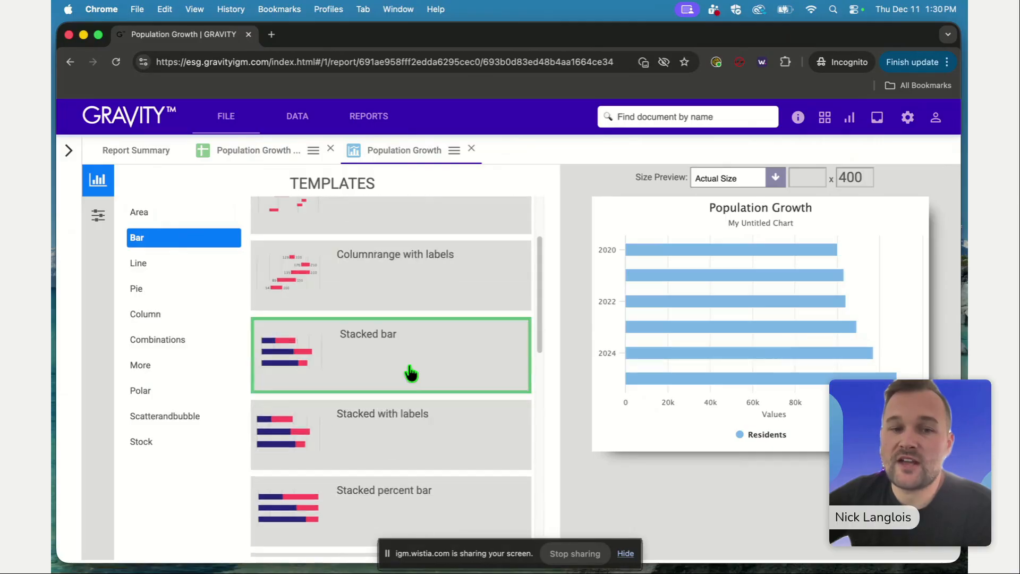
scroll(413, 374, down, 6)
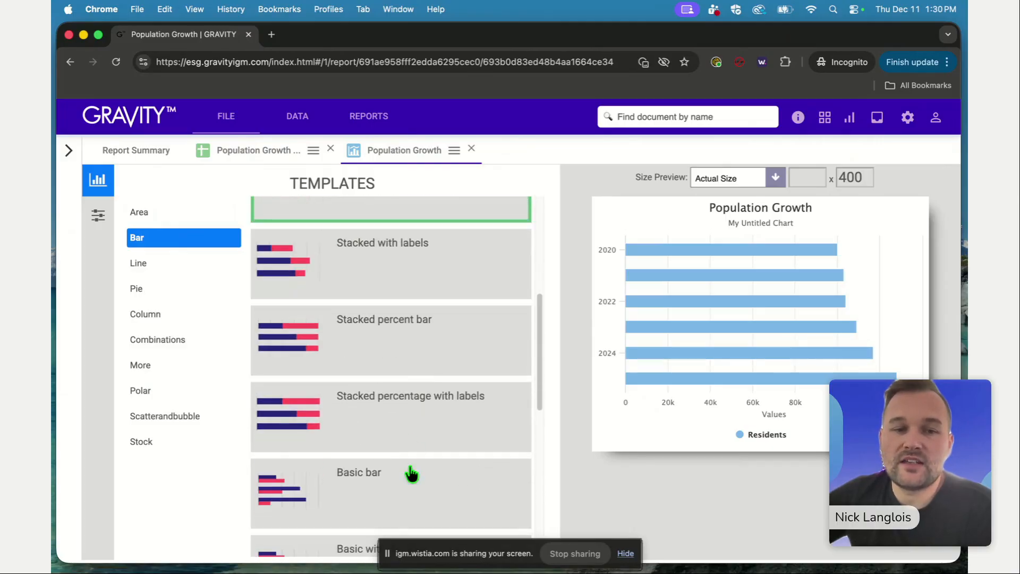
click(399, 499)
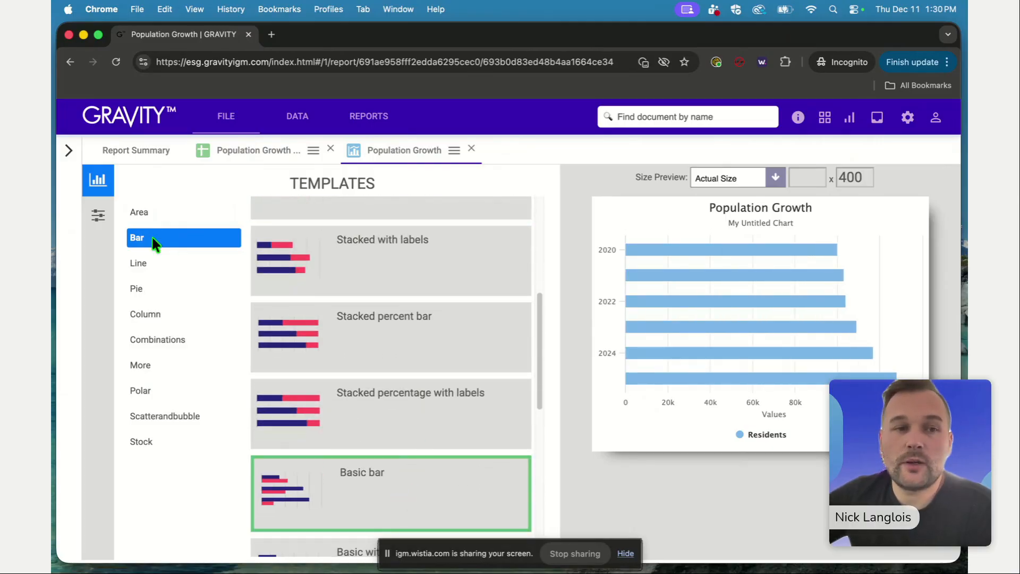
- Try the 3D Donut chart with legend template on the population chart and look through the other pie templates
click(141, 290)
click(372, 285)
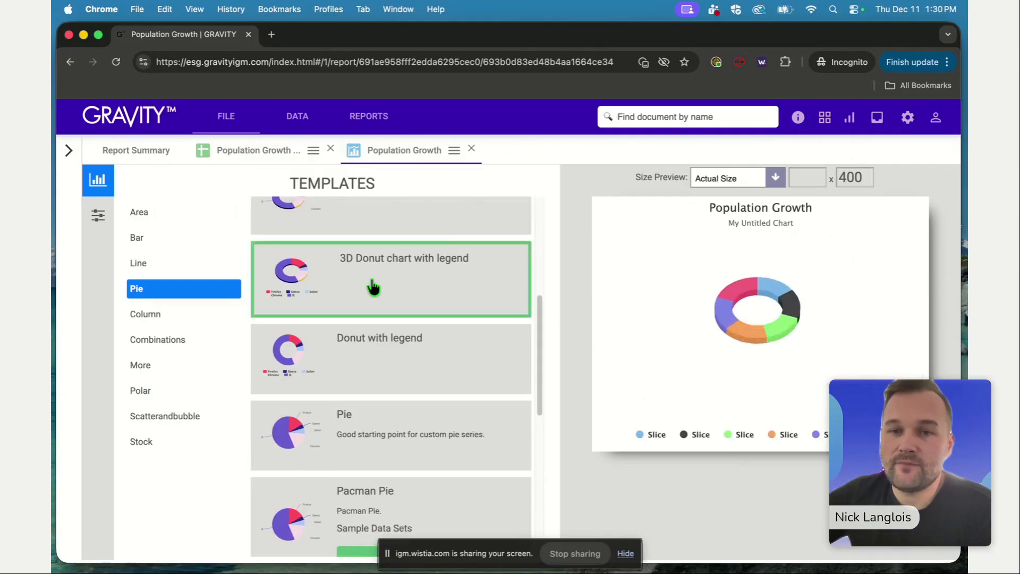
scroll(378, 350, up, 9)
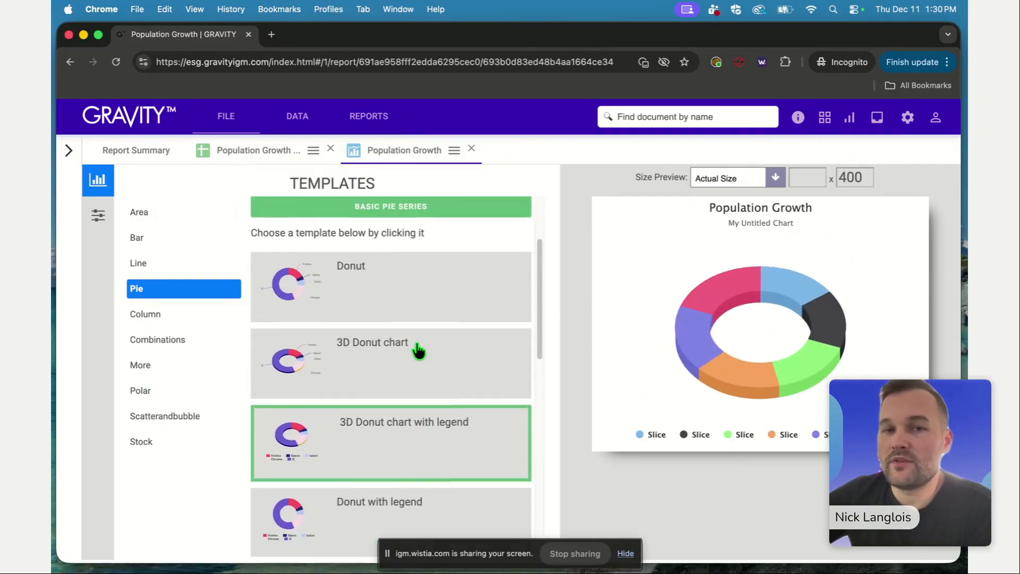
scroll(417, 349, down, 5)
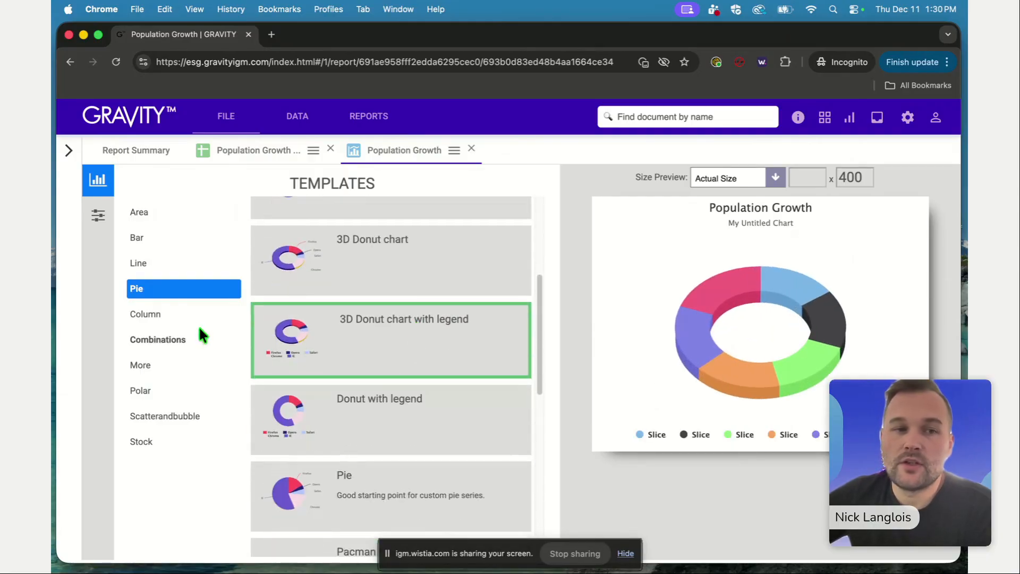
- Try the Column 3D and Stacked percent column templates, and look through the combination templates
click(179, 316)
scroll(431, 274, up, 8)
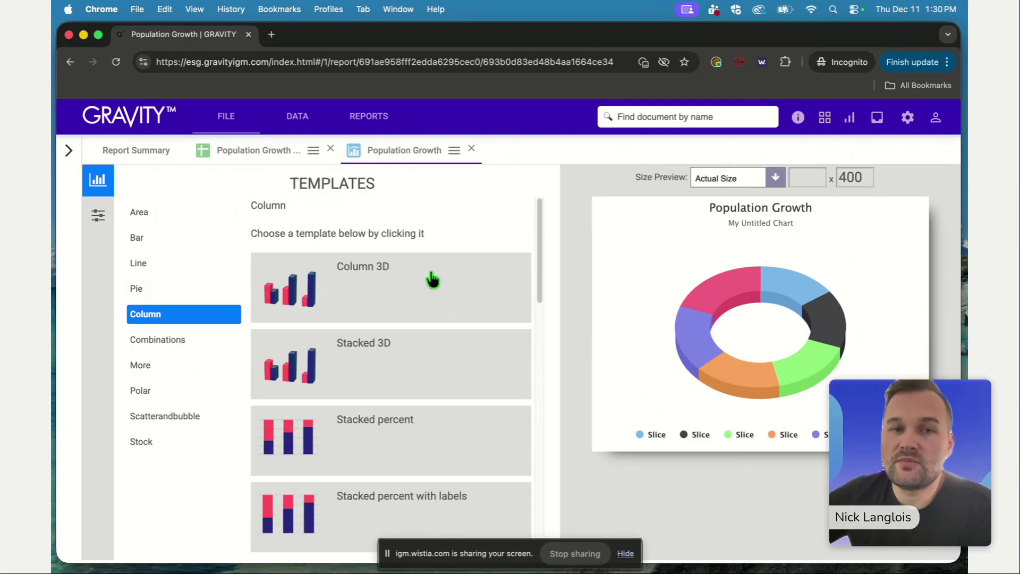
click(431, 278)
scroll(448, 306, down, 2)
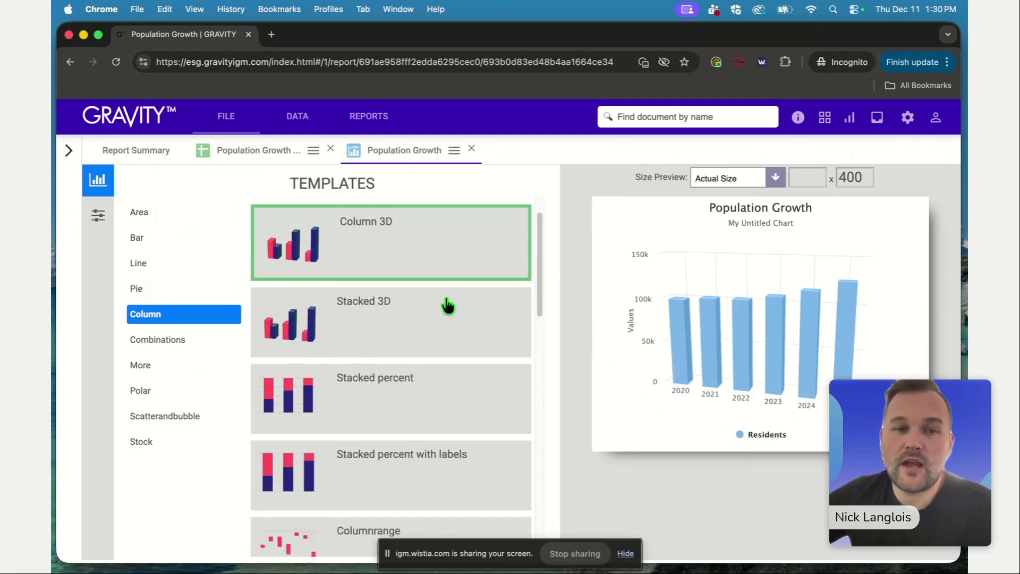
scroll(449, 313, down, 2)
click(432, 347)
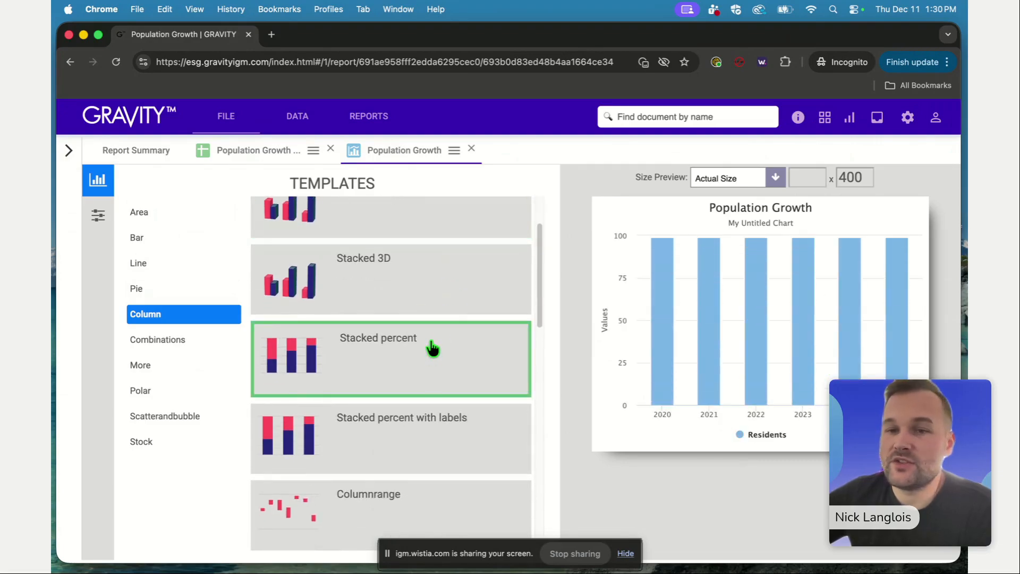
click(167, 340)
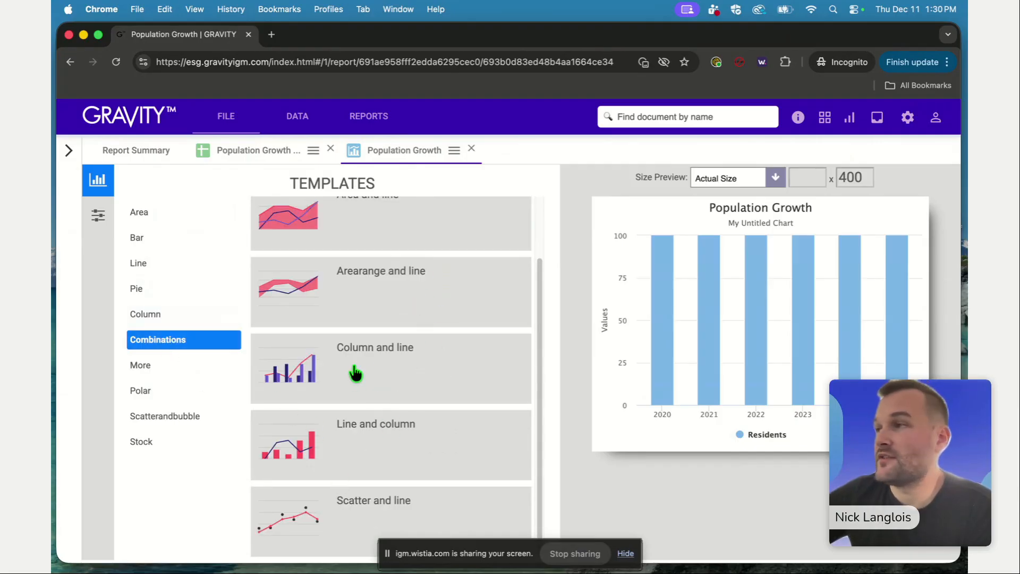
scroll(355, 374, up, 3)
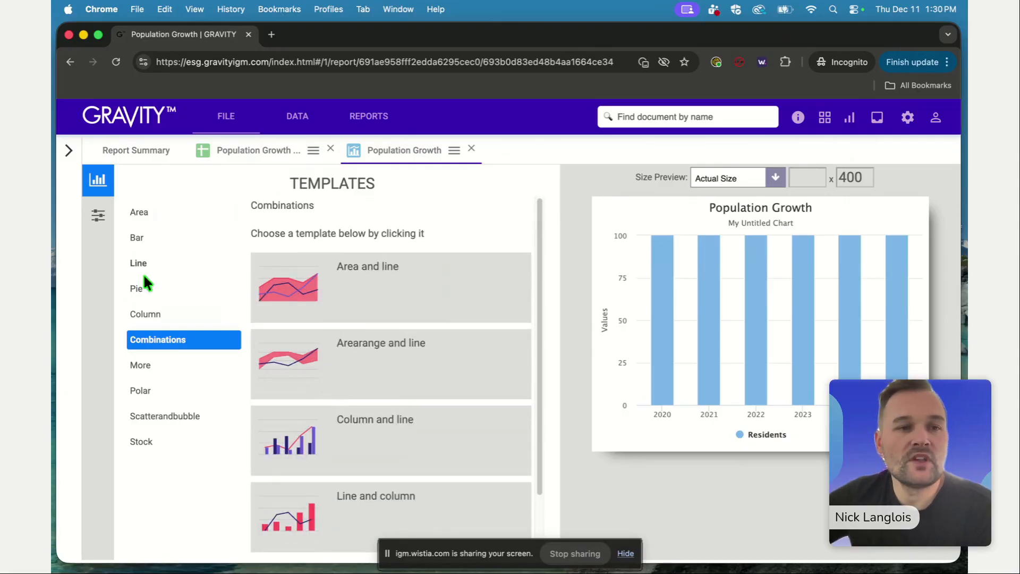
- Apply the Basic bar template from the bar category to the population chart
click(154, 244)
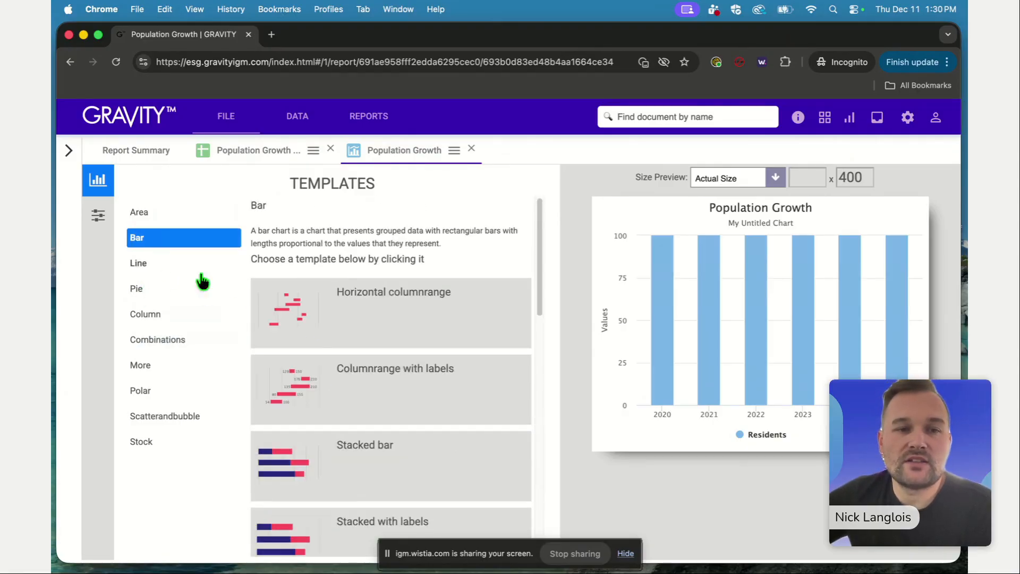
scroll(333, 358, down, 5)
scroll(372, 388, down, 6)
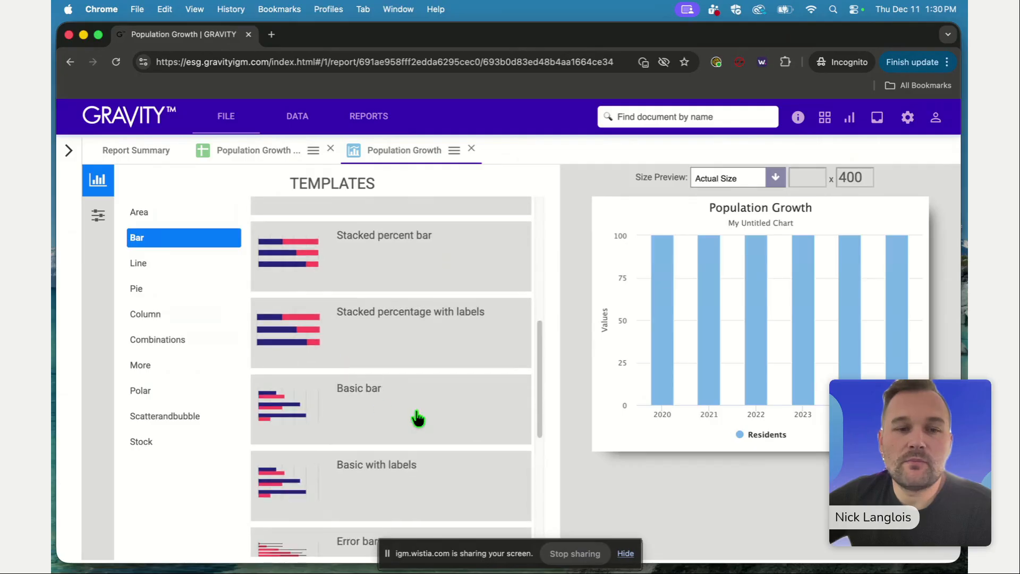
click(424, 403)
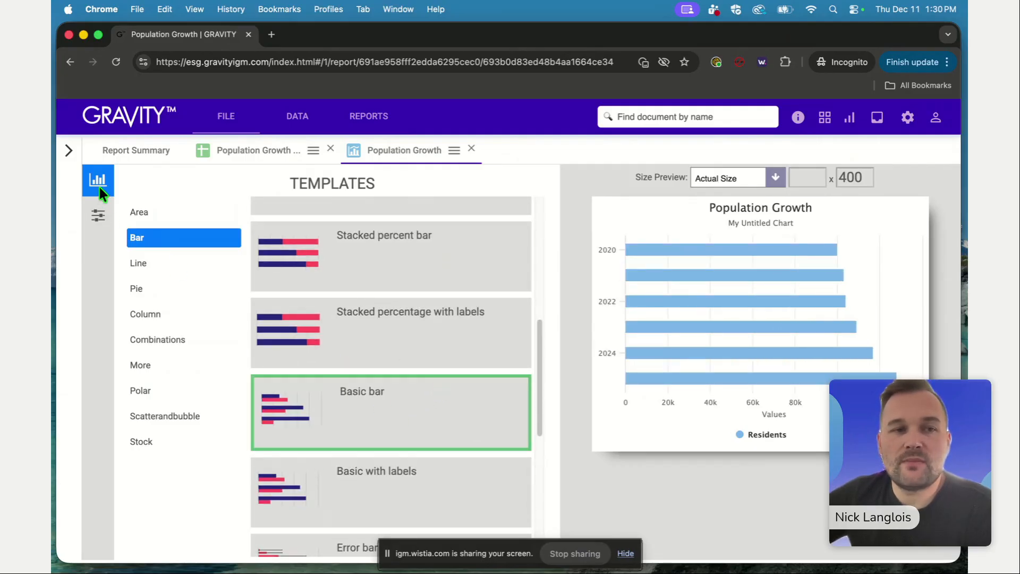
- Open the chart's title customization settings and clear the default chart subtitle, leaving it blank
click(98, 216)
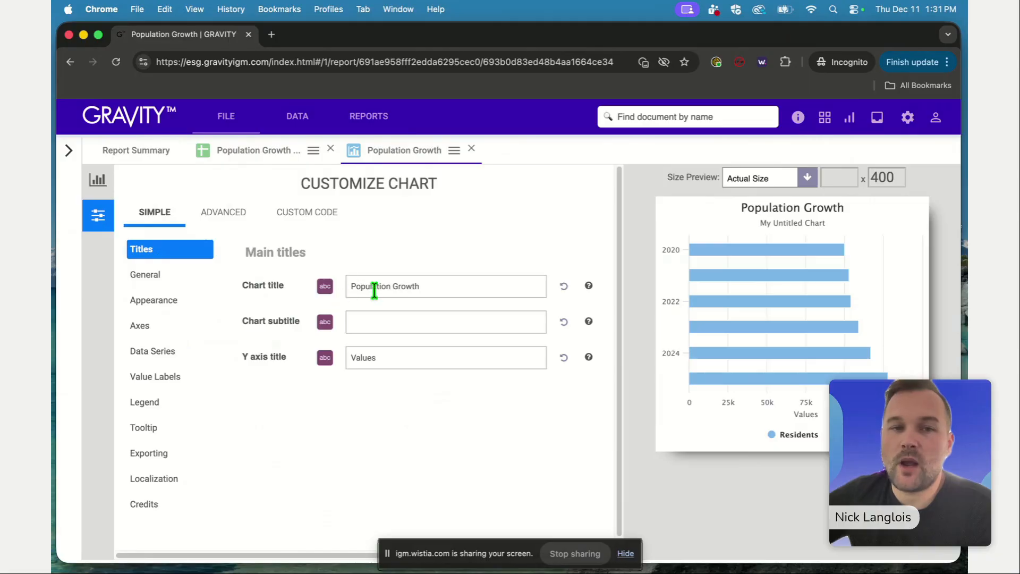
mouse_move(742, 231)
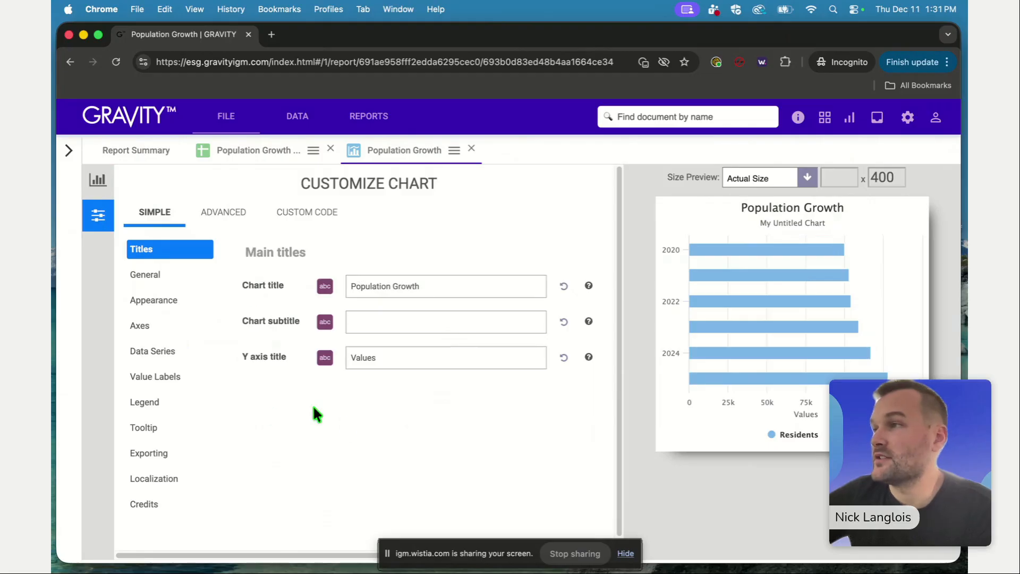
click(429, 292)
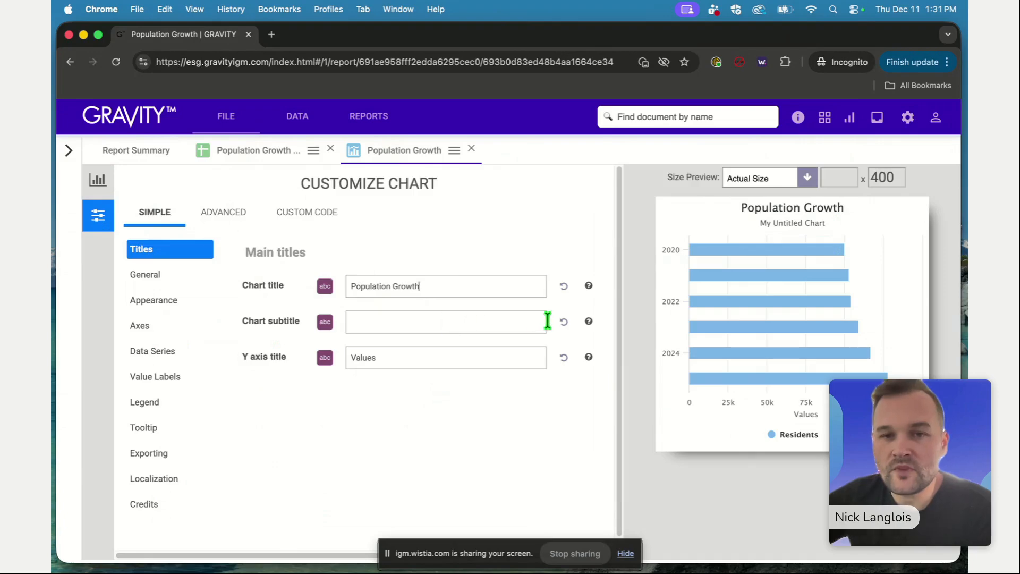
click(488, 321)
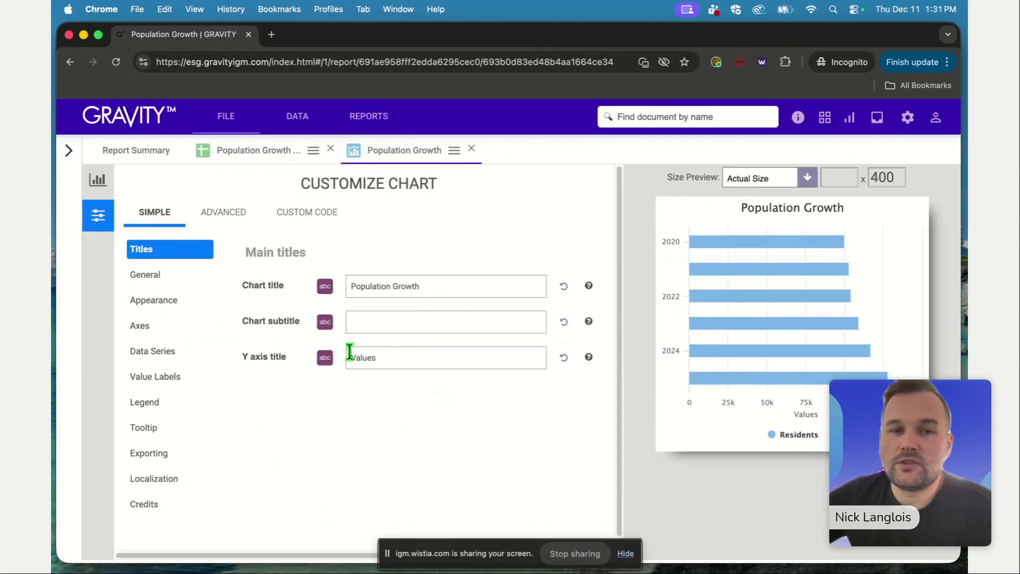
- Turn off the inverted axes option in the population chart's axes settings
drag(350, 356, 387, 356)
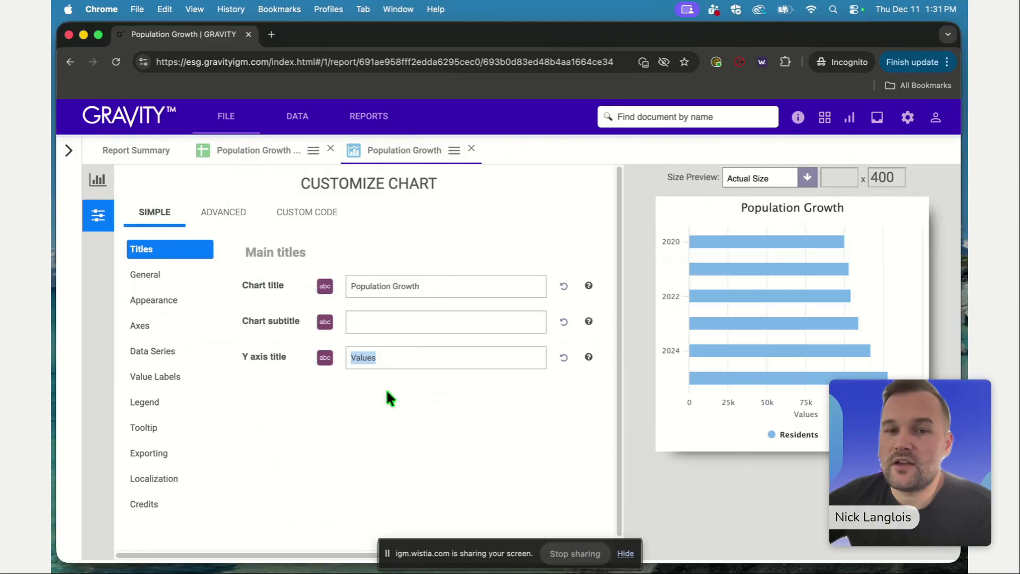
click(364, 364)
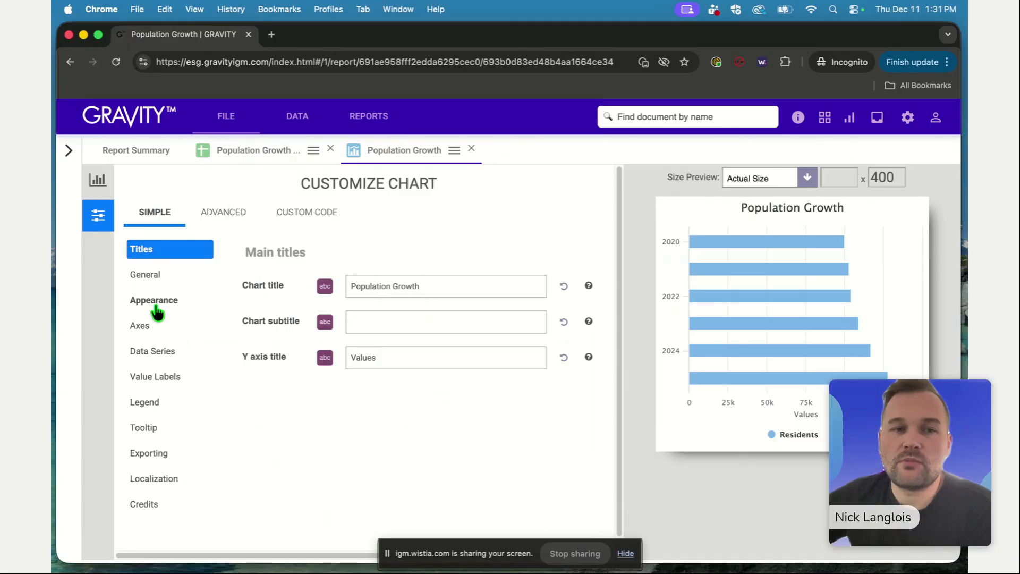
click(143, 325)
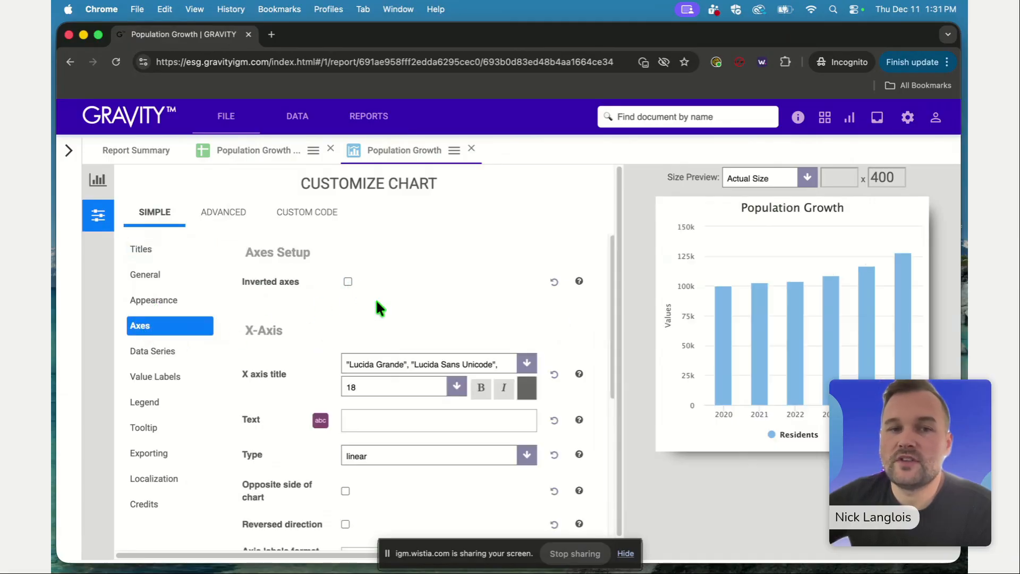
- Clear the chart's default Y axis title, try resetting it to its default, and clear it again to leave it blank
click(140, 250)
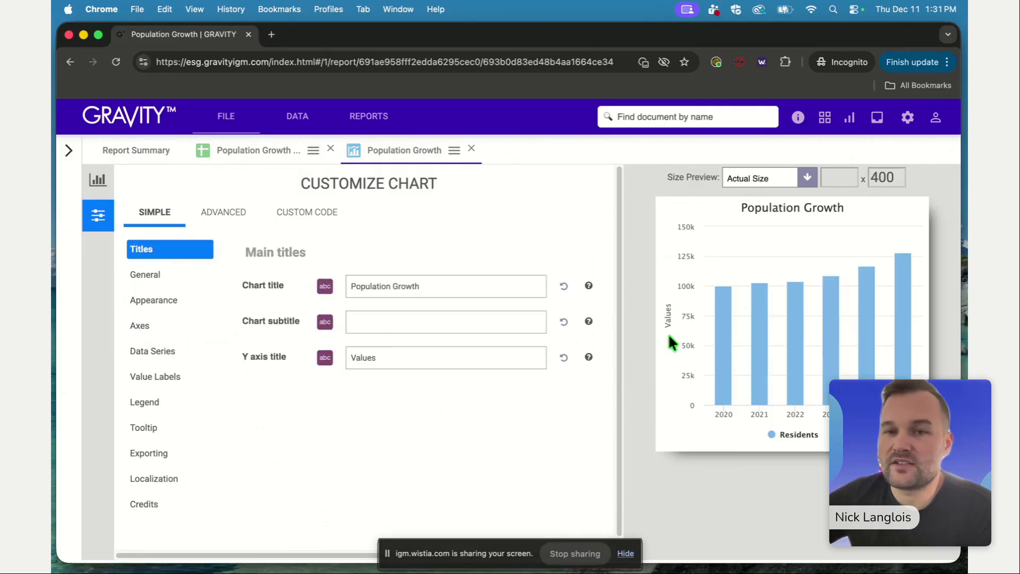
drag(412, 358, 354, 358)
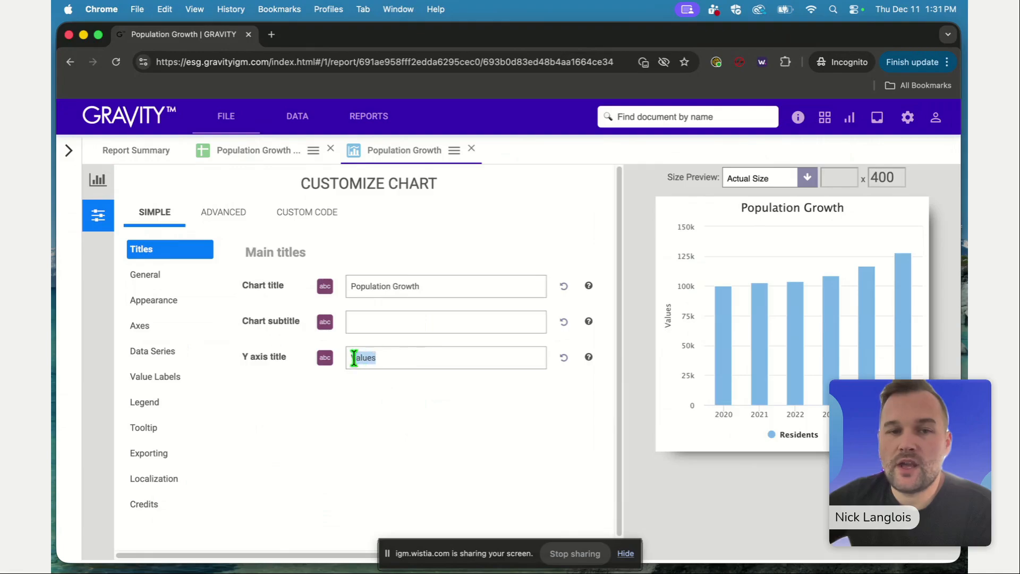
key(BackSpace)
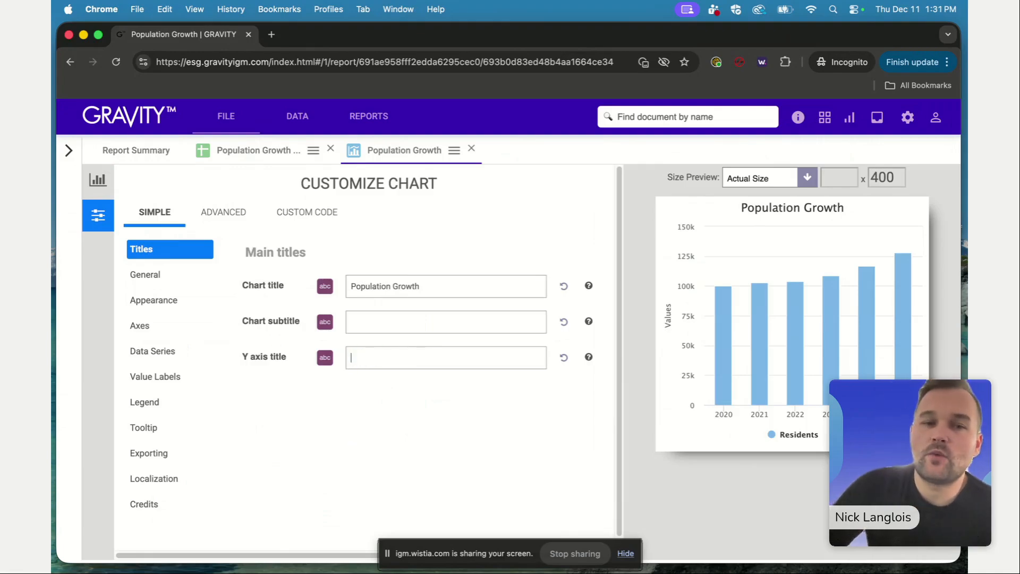
click(360, 432)
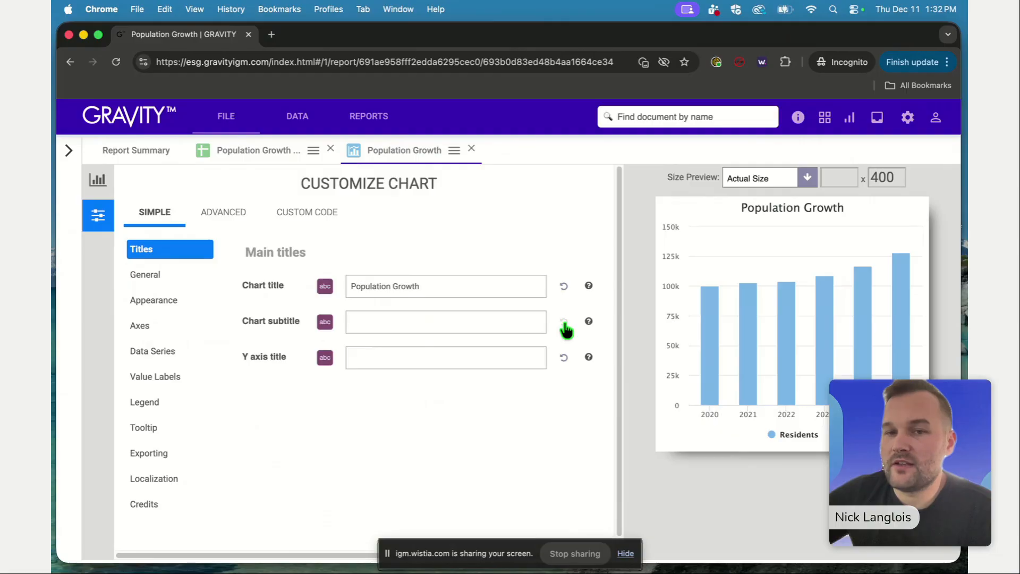
click(564, 361)
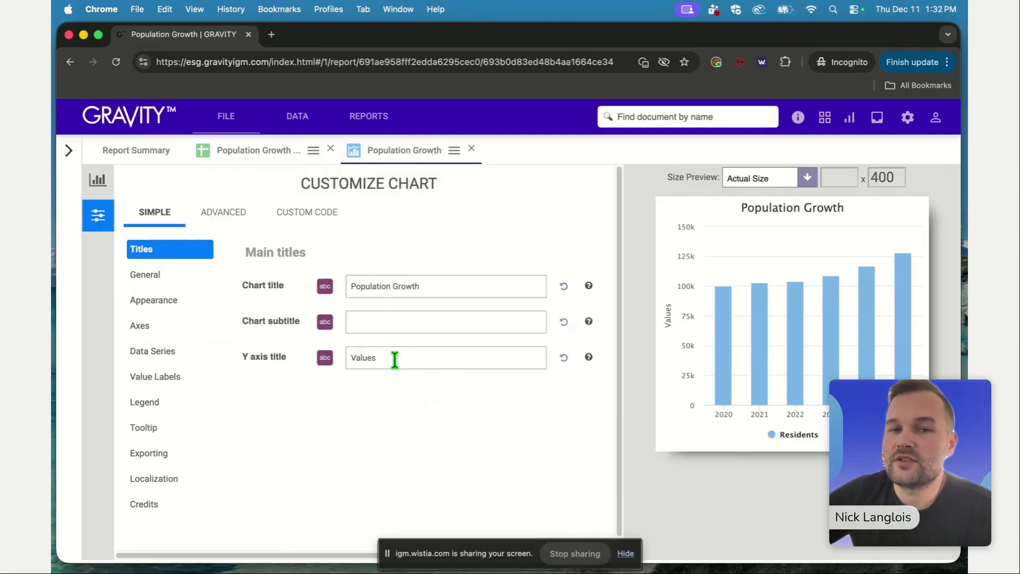
drag(395, 360, 346, 360)
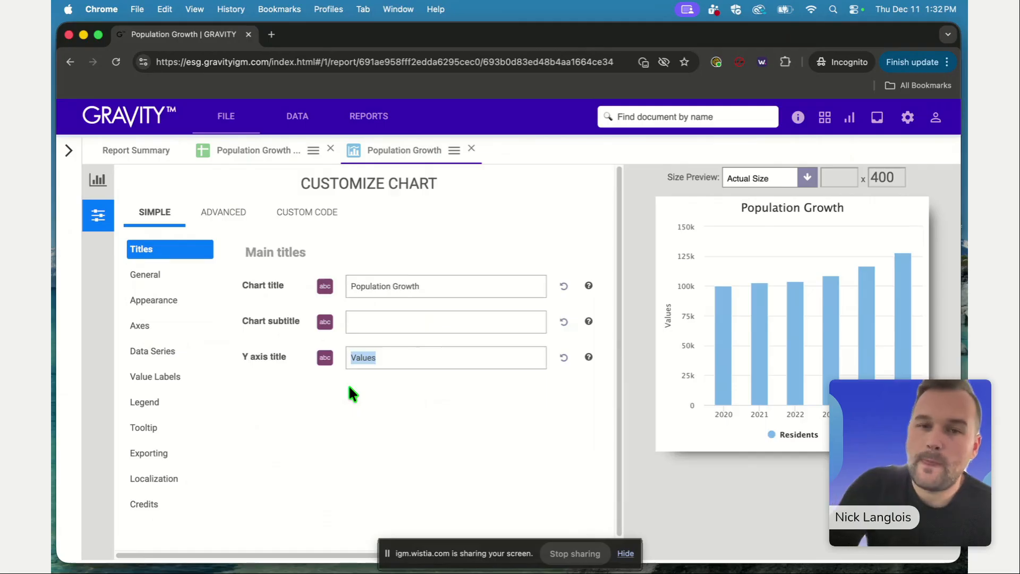
key(BackSpace)
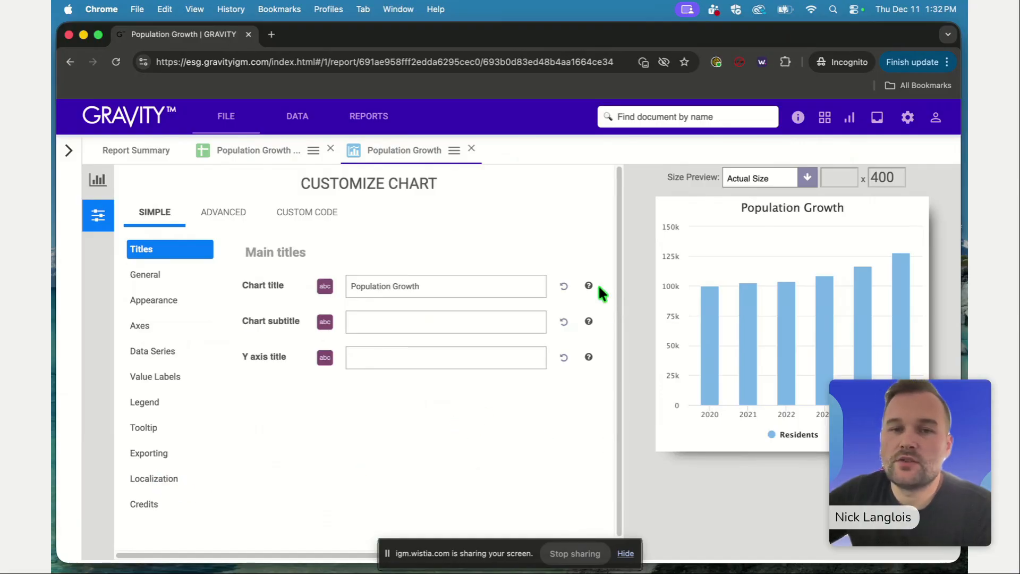
- Read the help descriptions for the chart title, chart subtitle and Y axis title settings
mouse_move(591, 286)
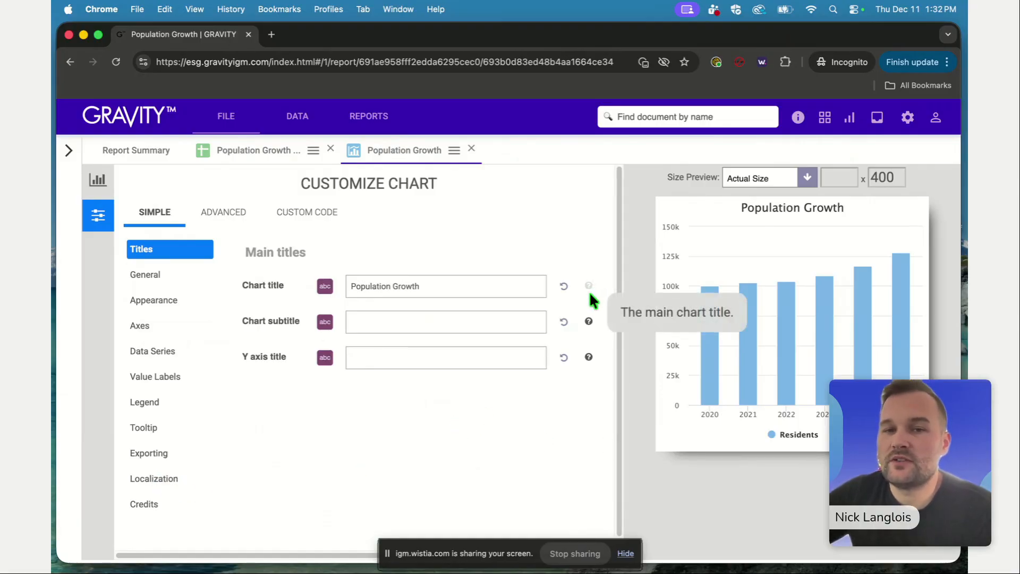
mouse_move(590, 321)
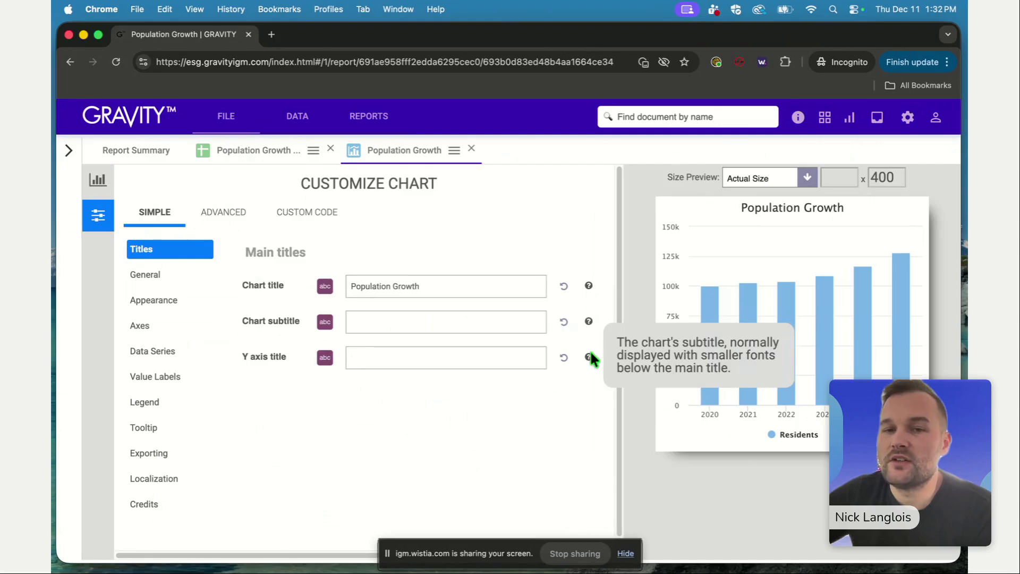
mouse_move(590, 357)
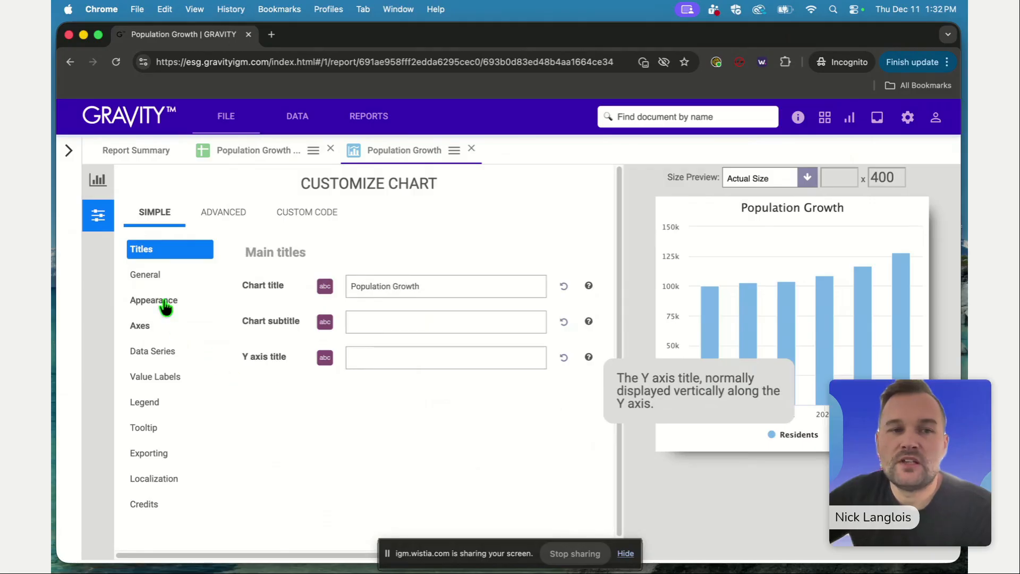
- Try a chart width of 592 and a chart height of 505, and reset both to automatic
click(152, 277)
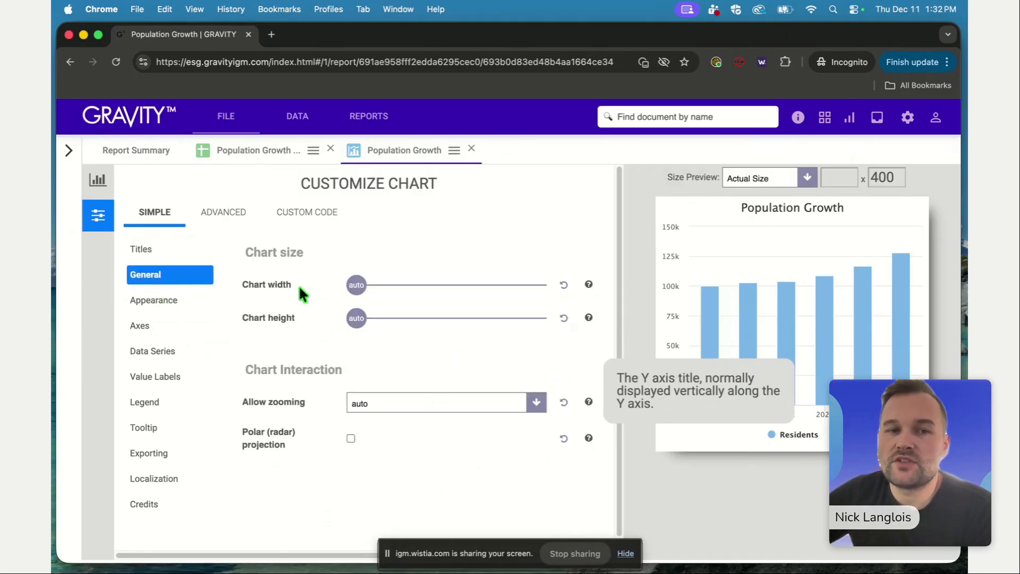
drag(356, 285, 375, 283)
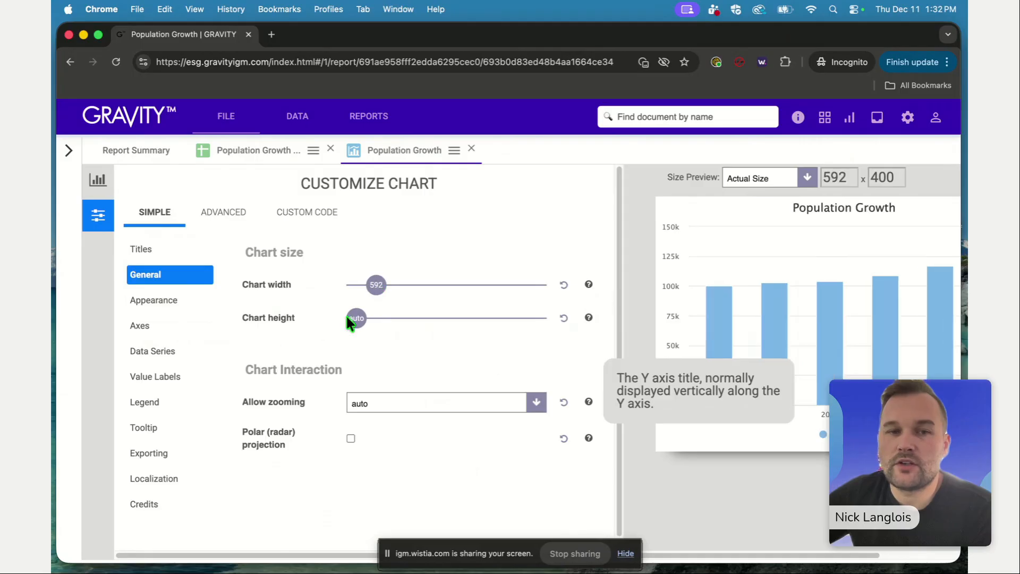
drag(353, 319, 370, 319)
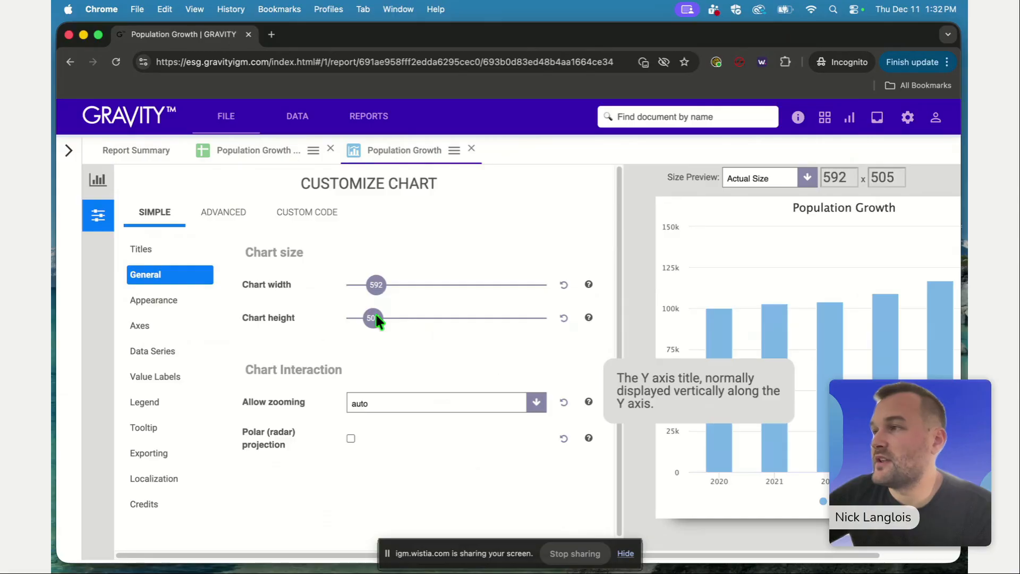
click(571, 285)
click(563, 319)
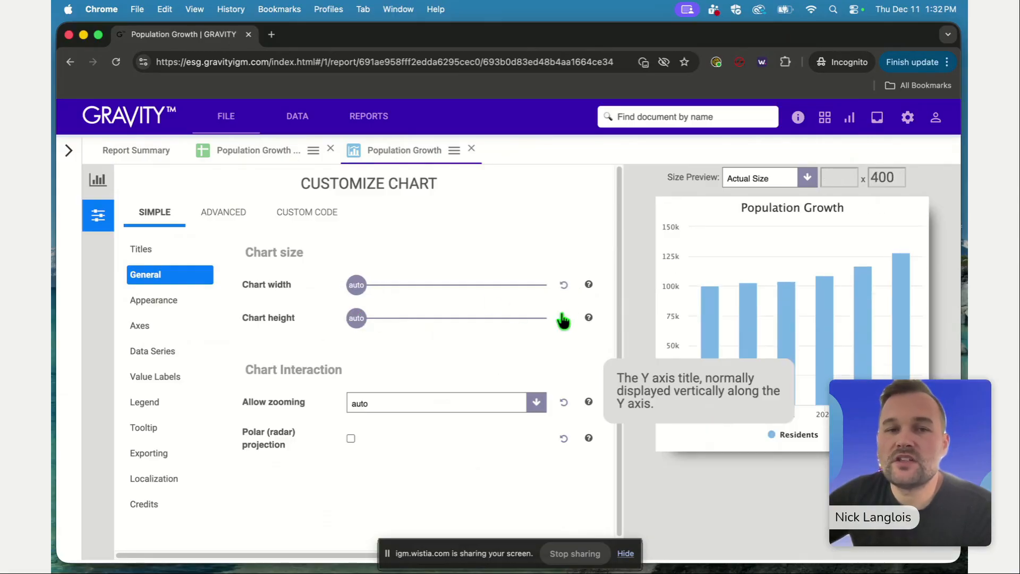
mouse_move(867, 318)
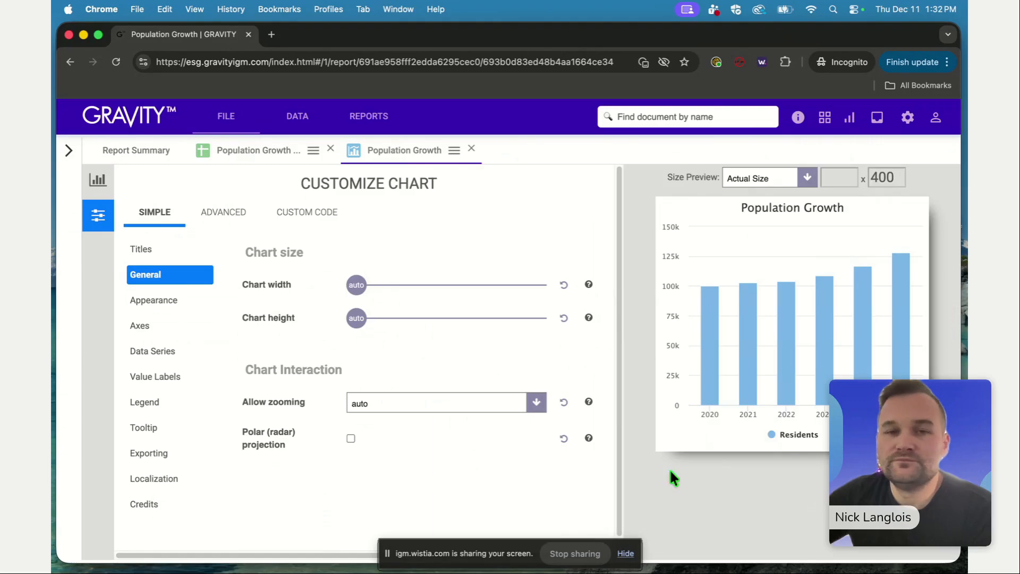
- Set the chart's main title style to Times New Roman at size 22 in the appearance settings
click(151, 302)
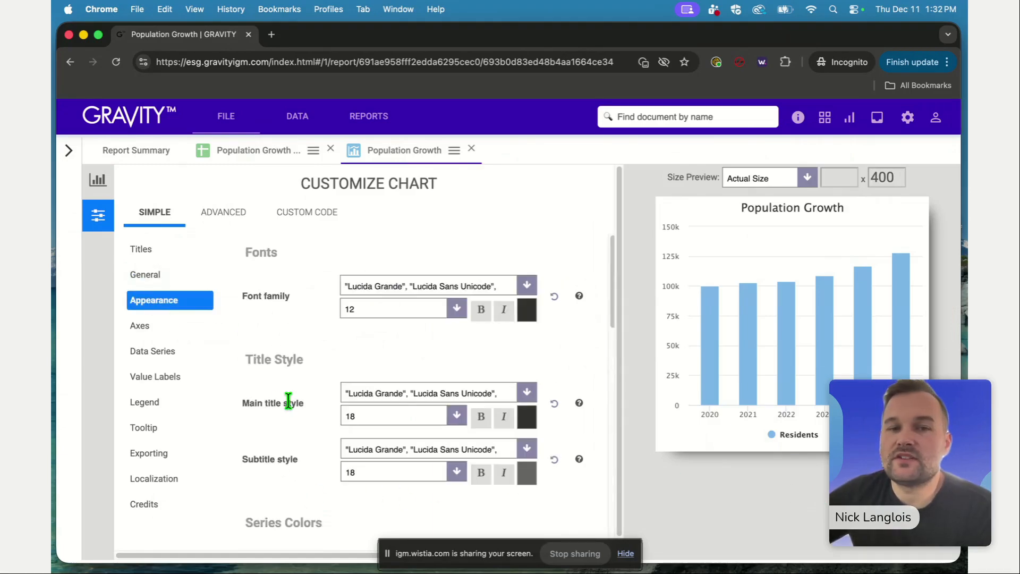
mouse_move(781, 315)
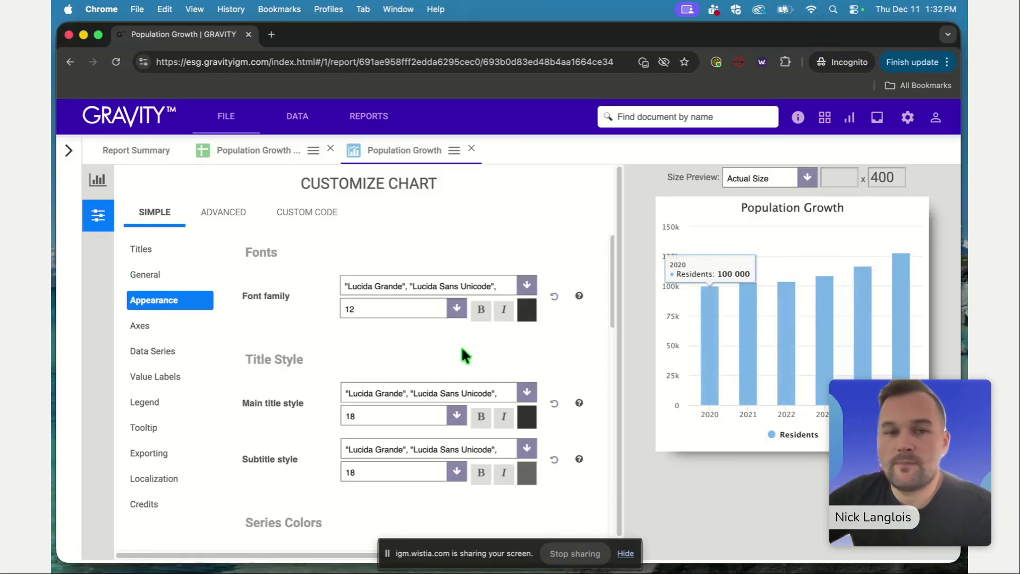
scroll(400, 345, down, 2)
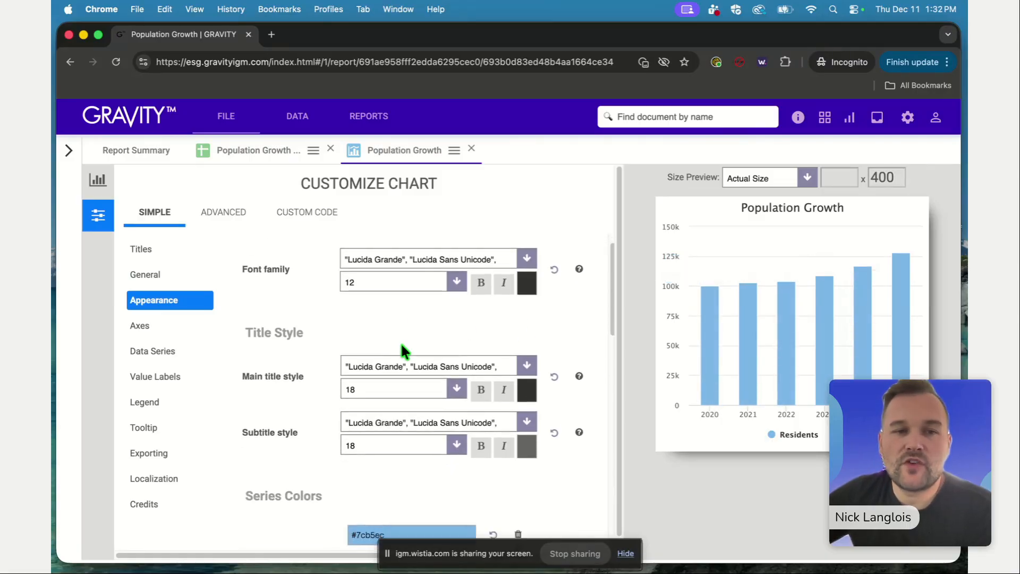
scroll(402, 345, down, 1)
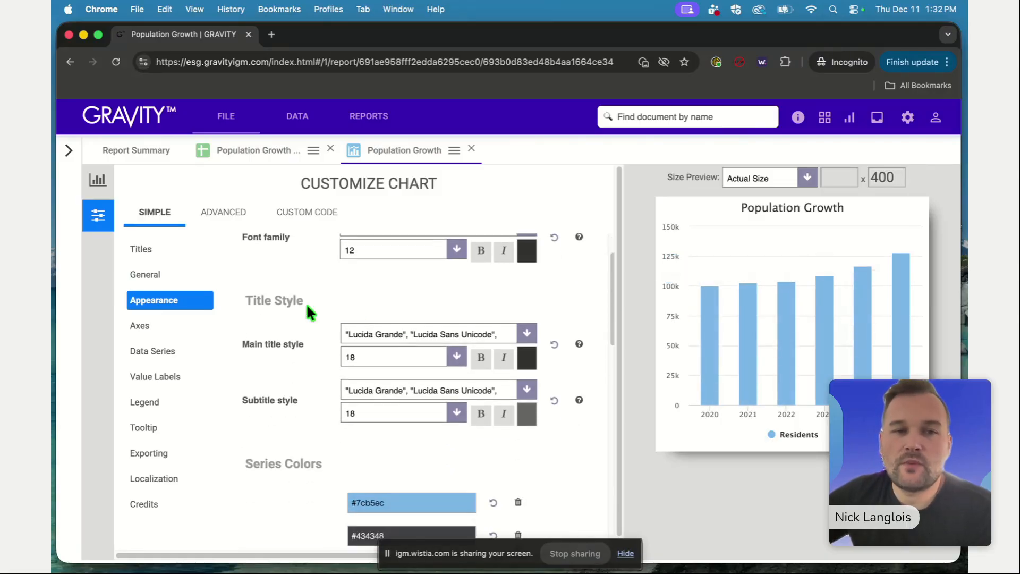
click(400, 332)
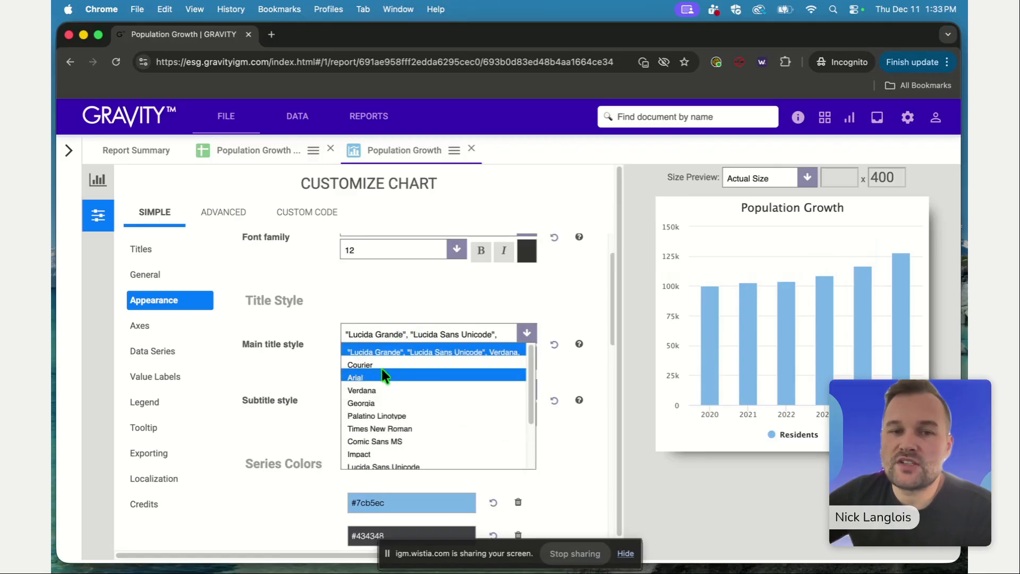
click(379, 425)
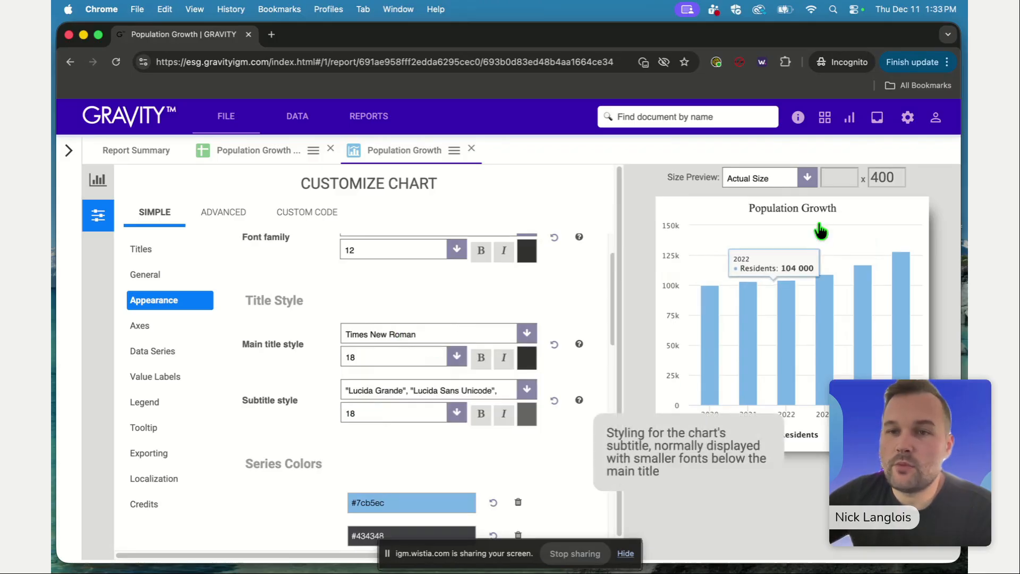
click(456, 356)
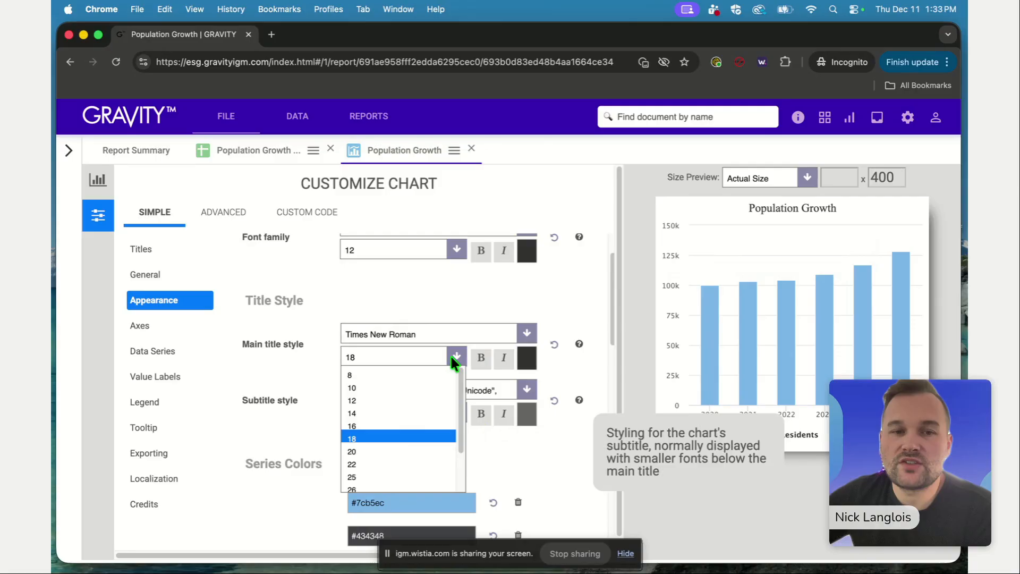
click(389, 464)
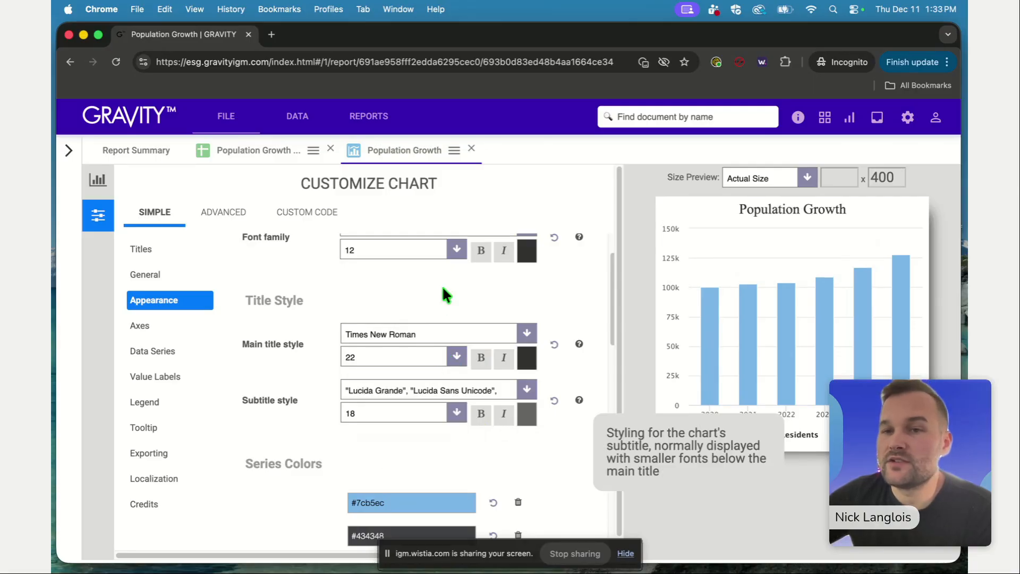
- Make the main title bold, and try italic on it before switching italic off again
click(480, 358)
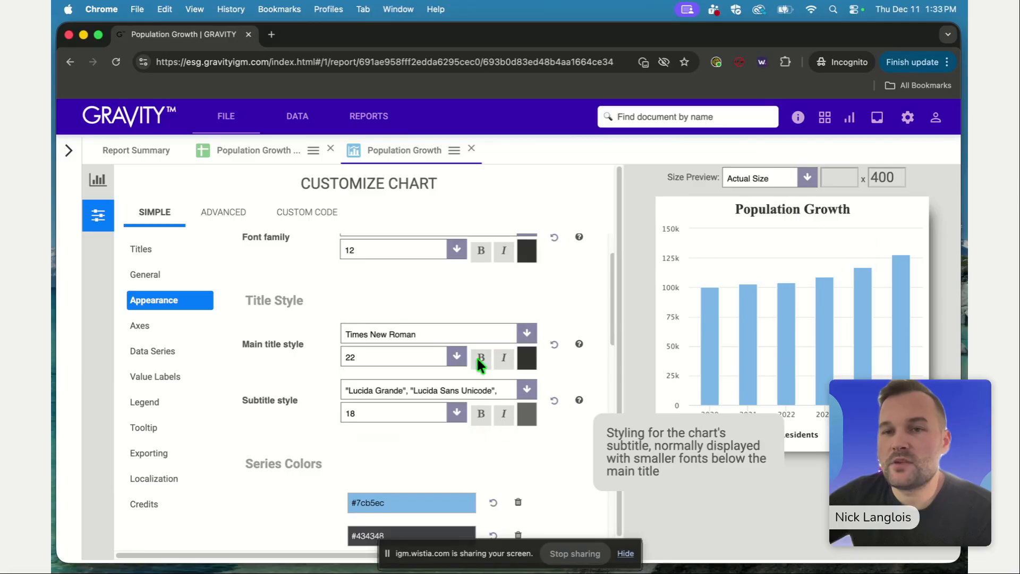
click(504, 361)
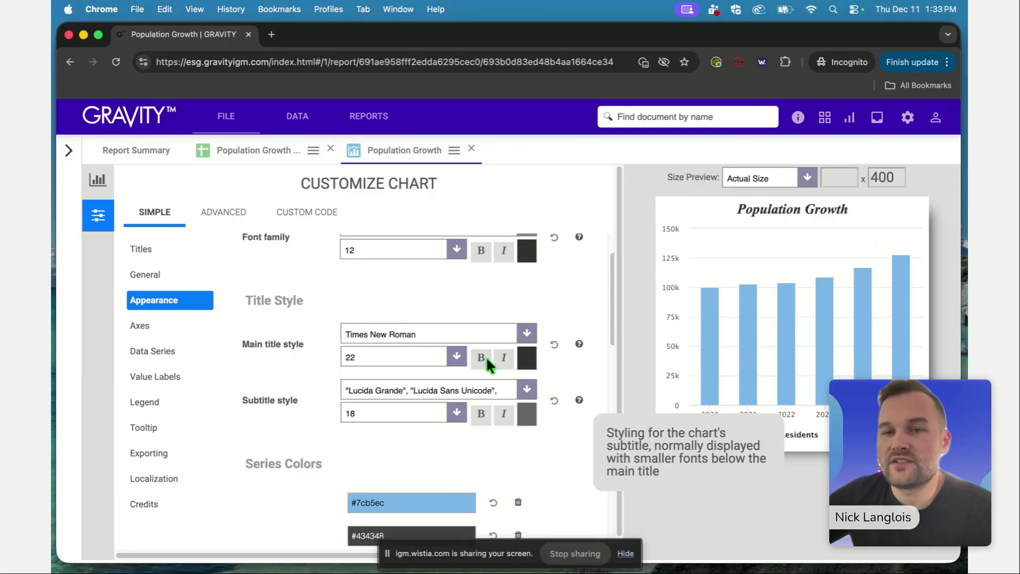
click(497, 355)
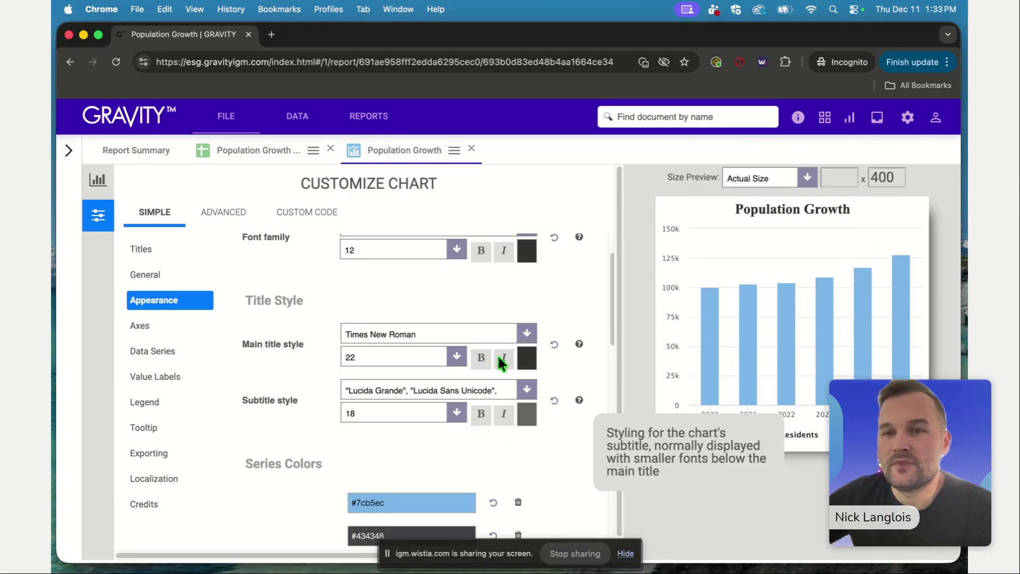
- Change the main title's text color to dark purple, #311b92, and close the color picker
click(527, 358)
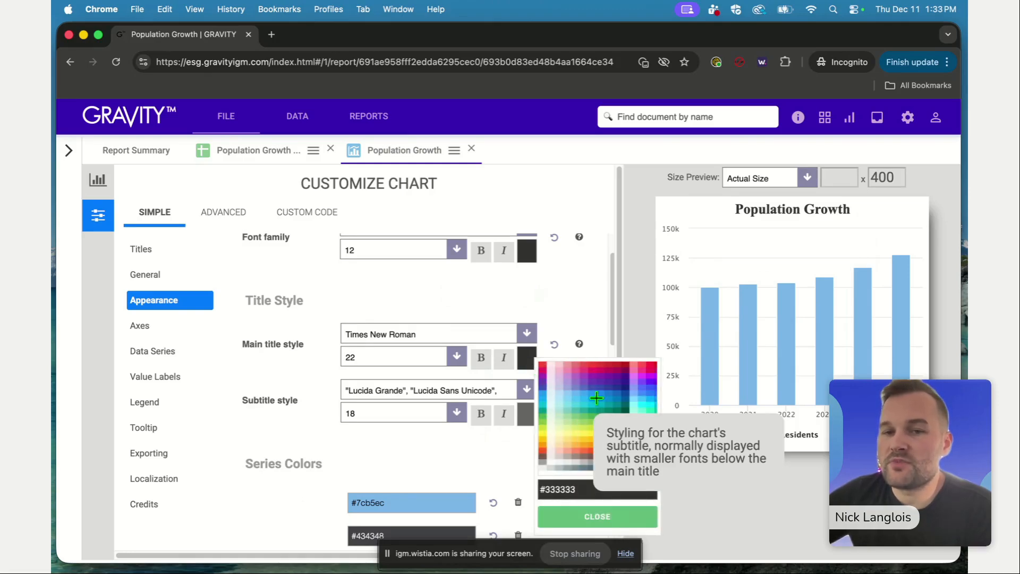
click(580, 485)
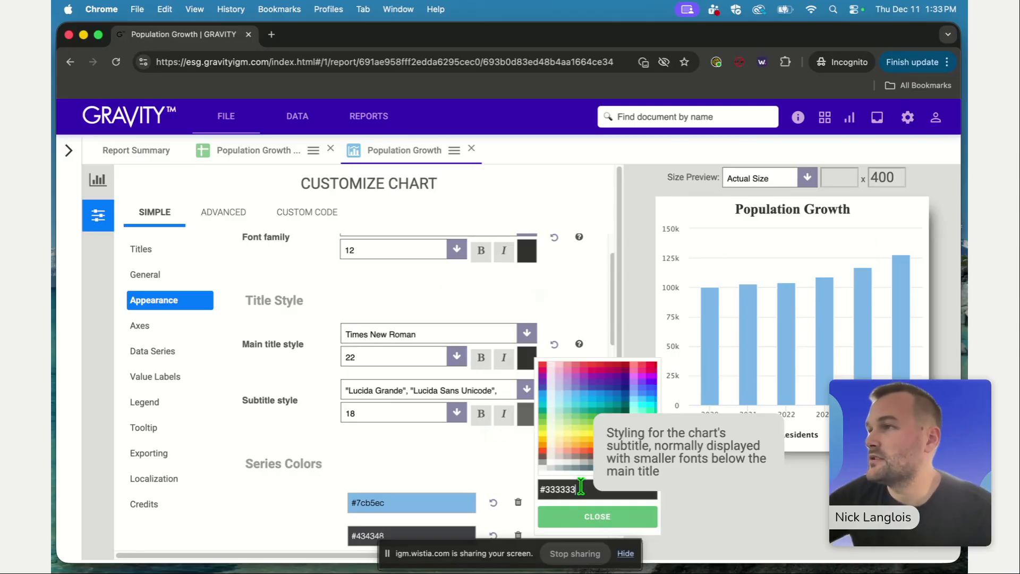
drag(580, 485, 539, 489)
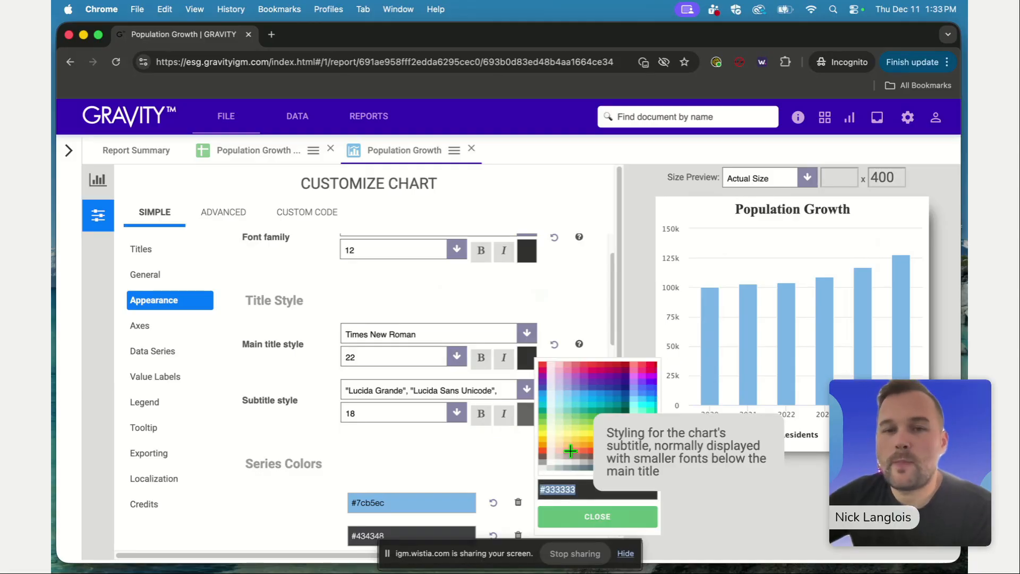
click(624, 377)
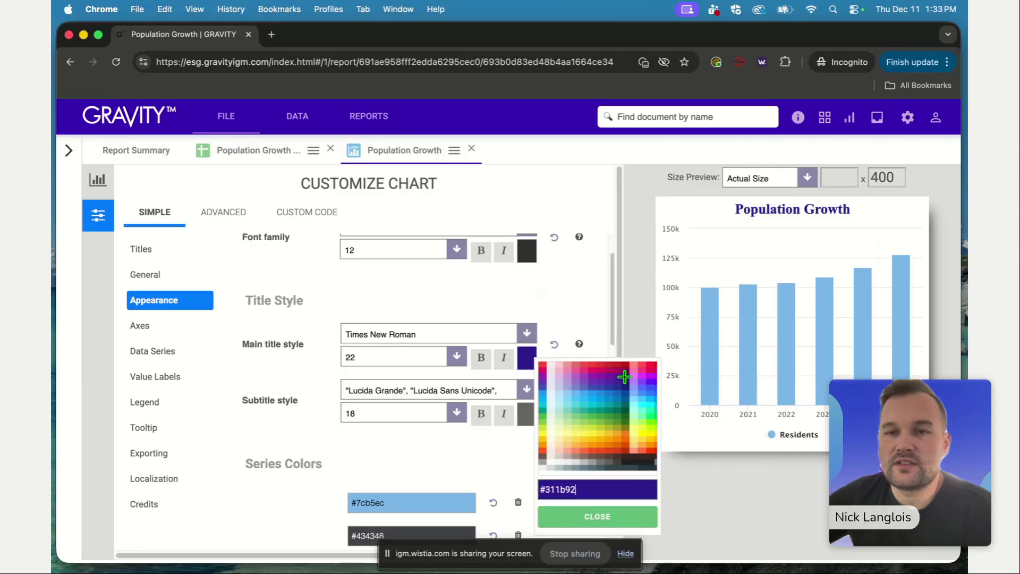
click(524, 292)
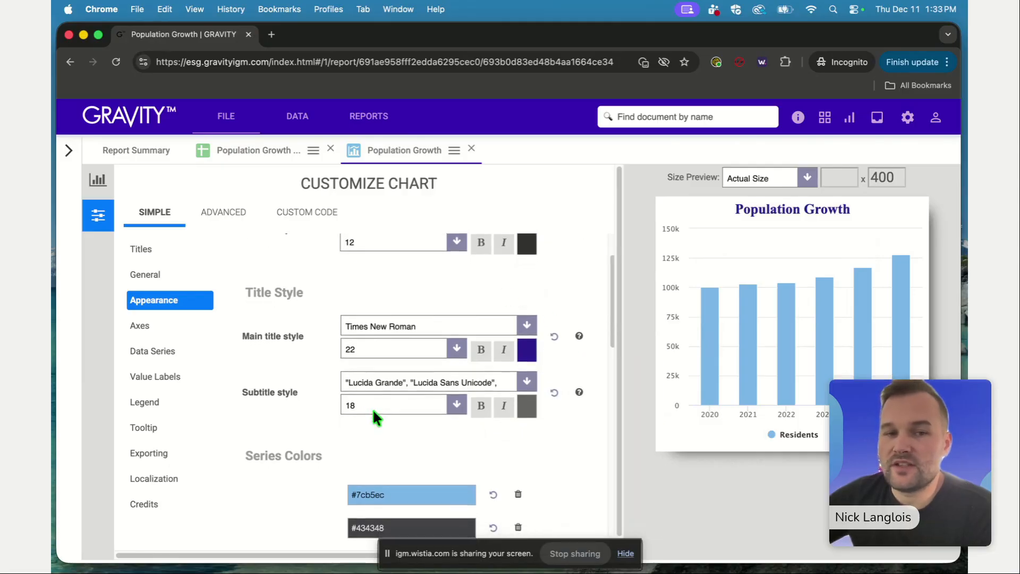
scroll(377, 406, down, 2)
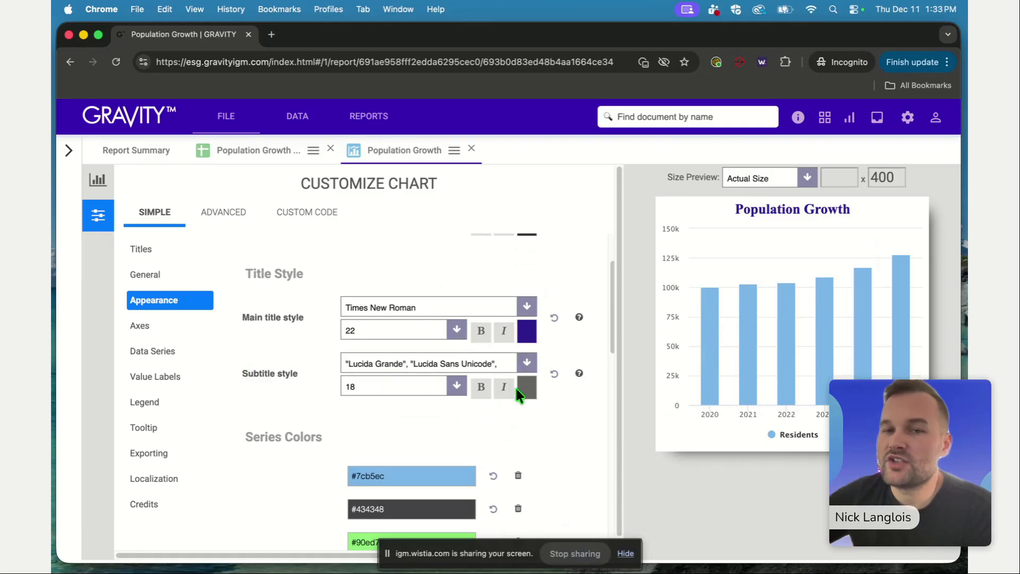
- Change the first series color, used by the Residents columns, to dark purple #4a148c
scroll(402, 385, down, 3)
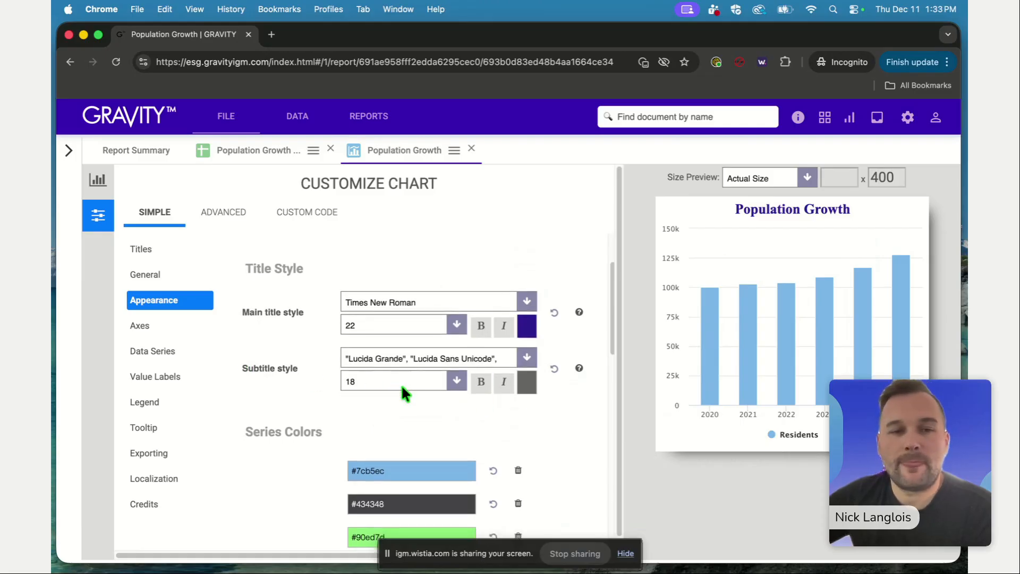
scroll(404, 385, down, 2)
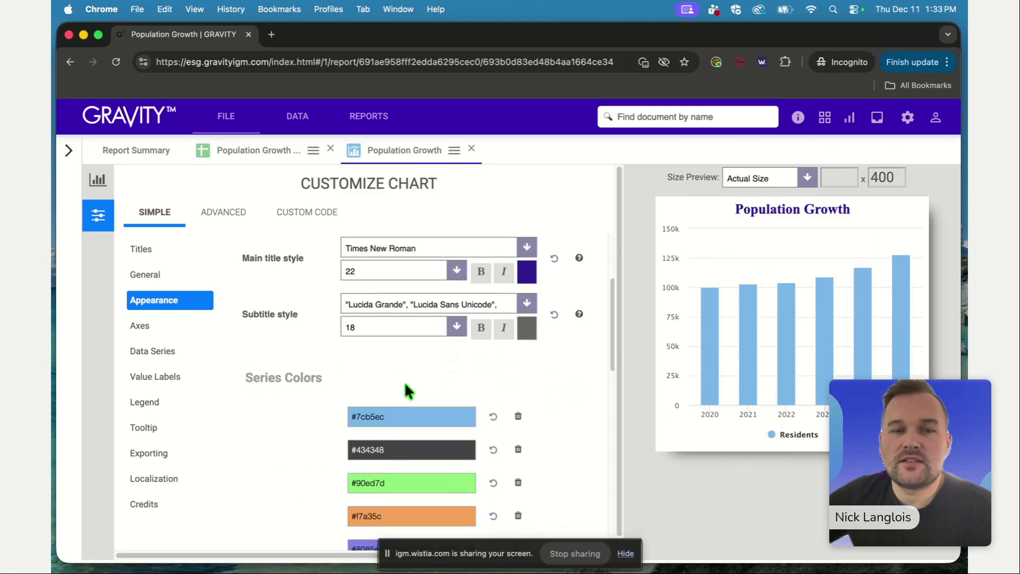
scroll(405, 390, down, 6)
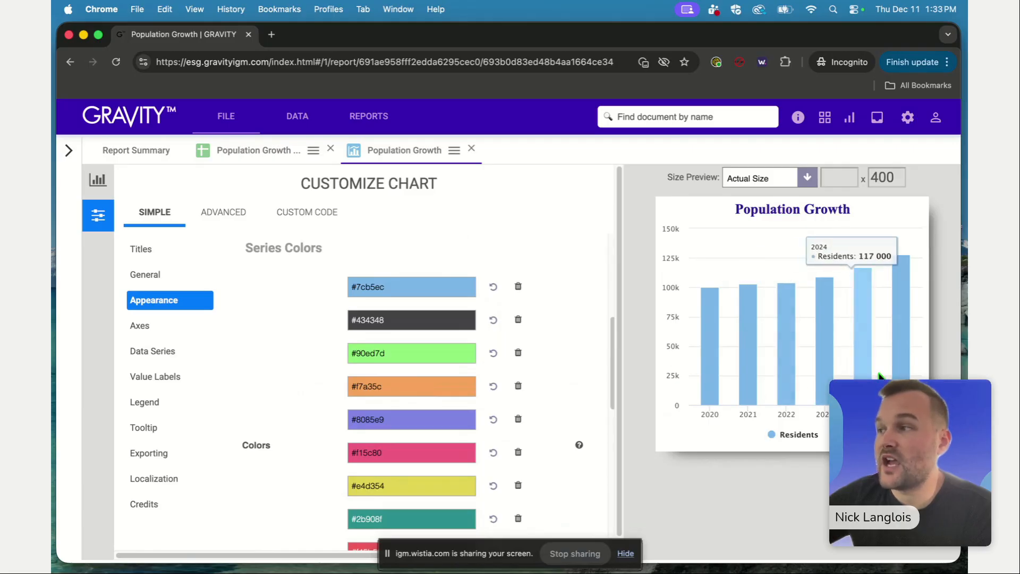
click(387, 283)
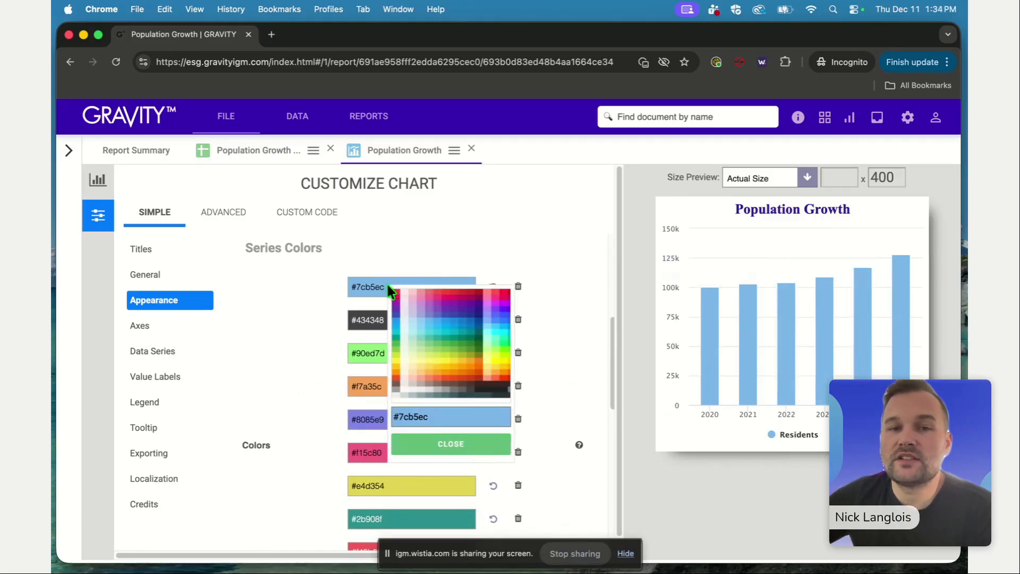
click(478, 304)
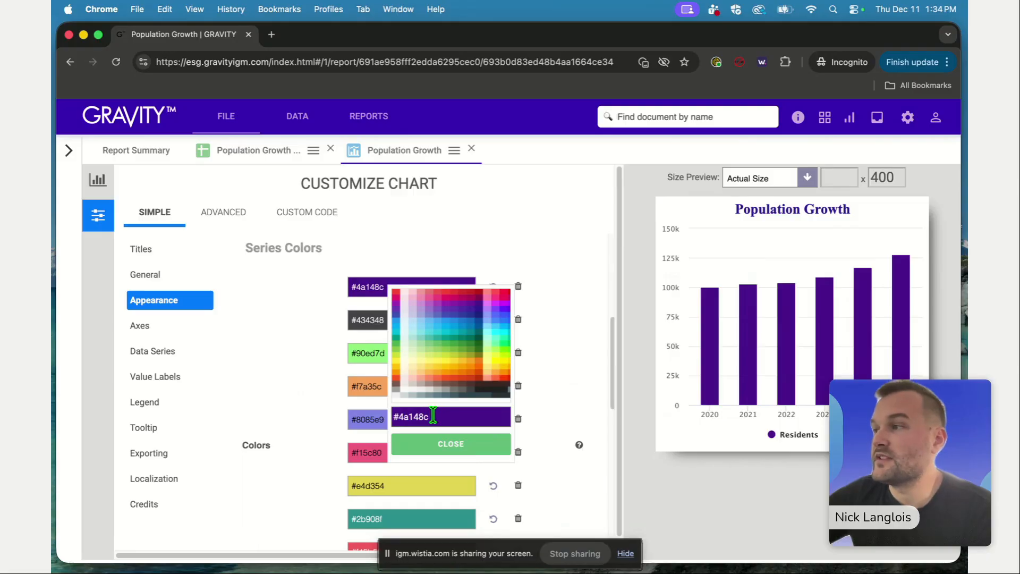
click(539, 243)
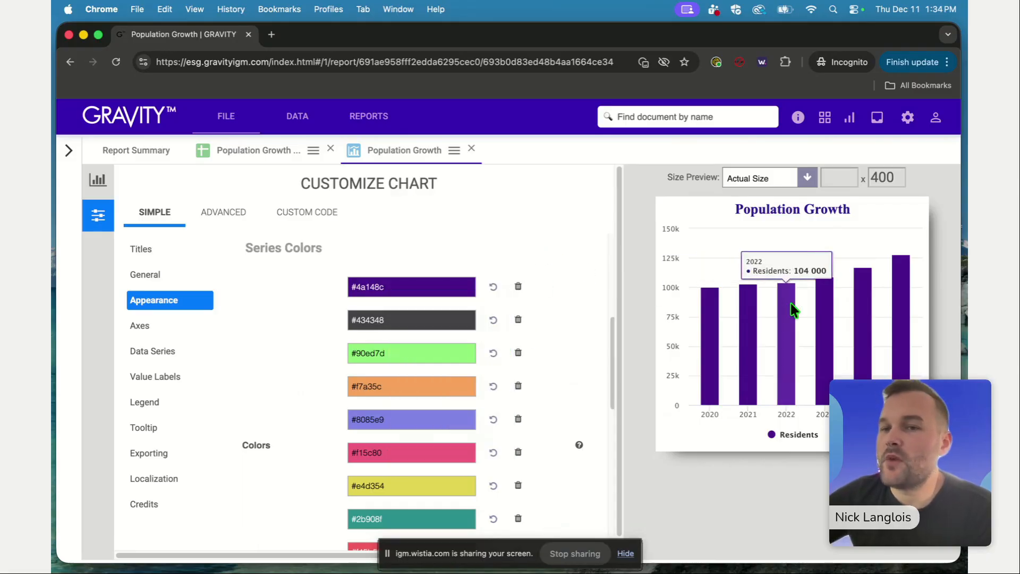
click(405, 320)
click(280, 364)
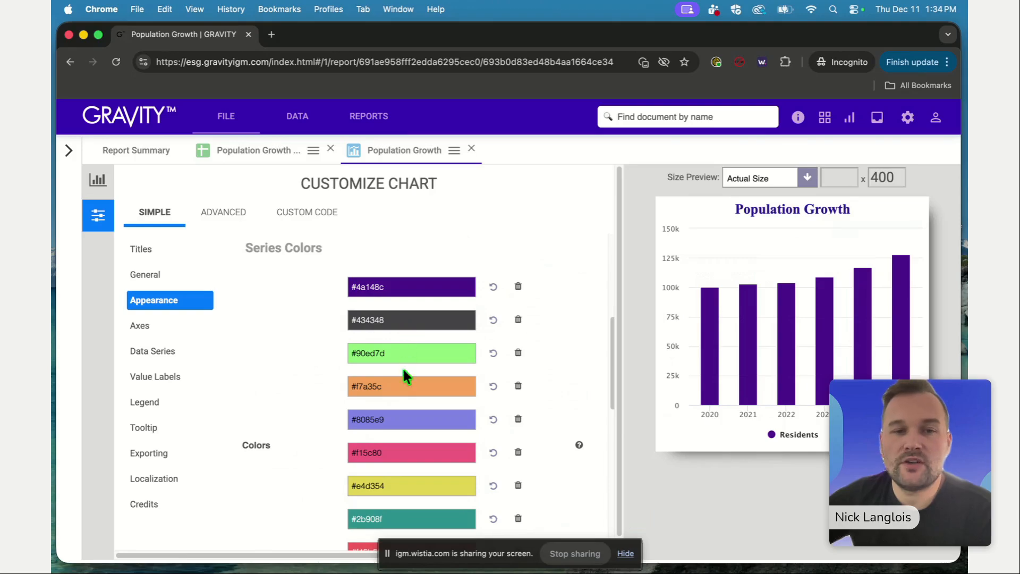
- Set the chart area's background color to light gray #f5f5f5, after trying #90a4ae
scroll(402, 393, down, 3)
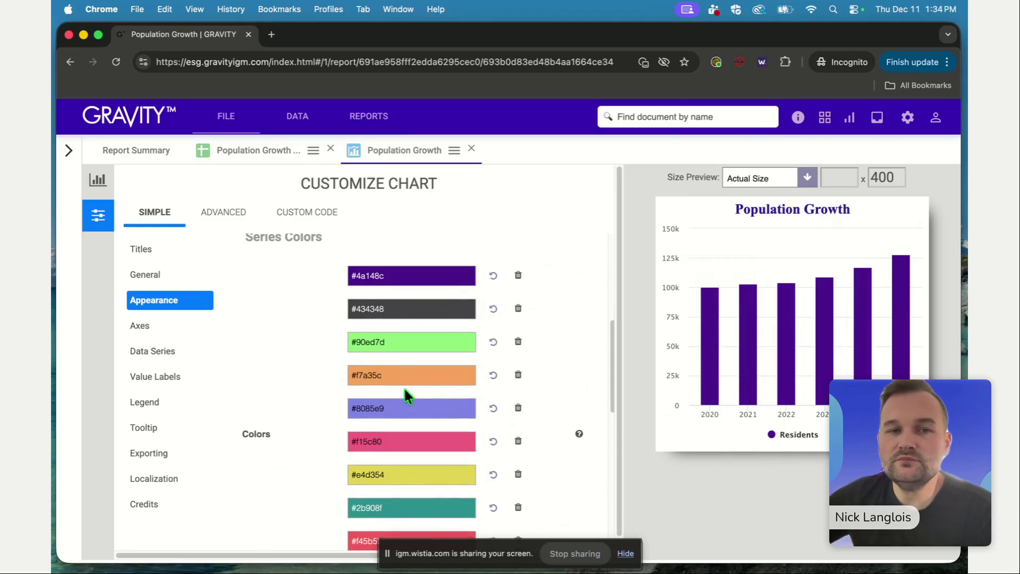
scroll(405, 392, down, 5)
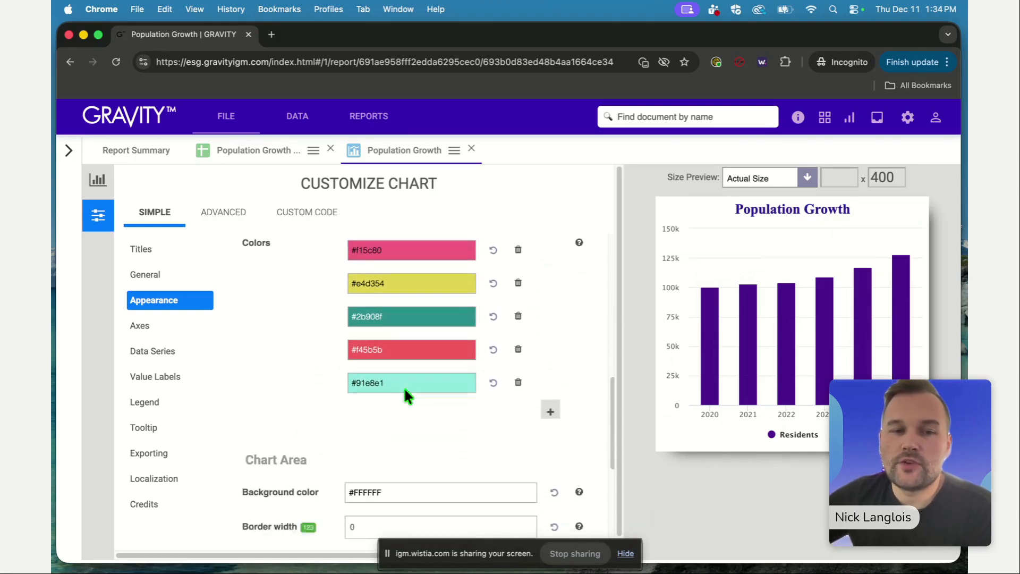
scroll(404, 387, down, 3)
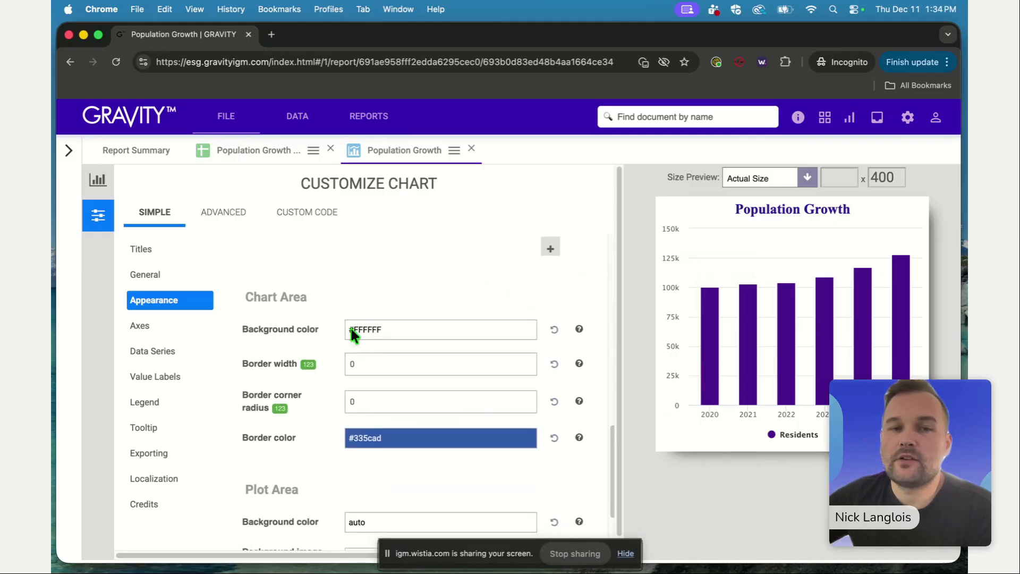
click(388, 333)
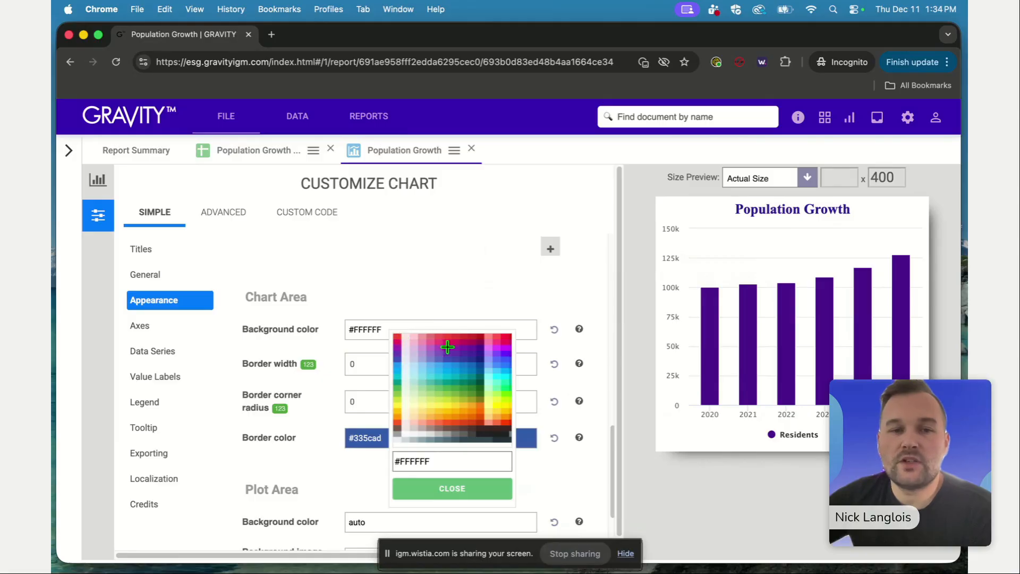
click(422, 435)
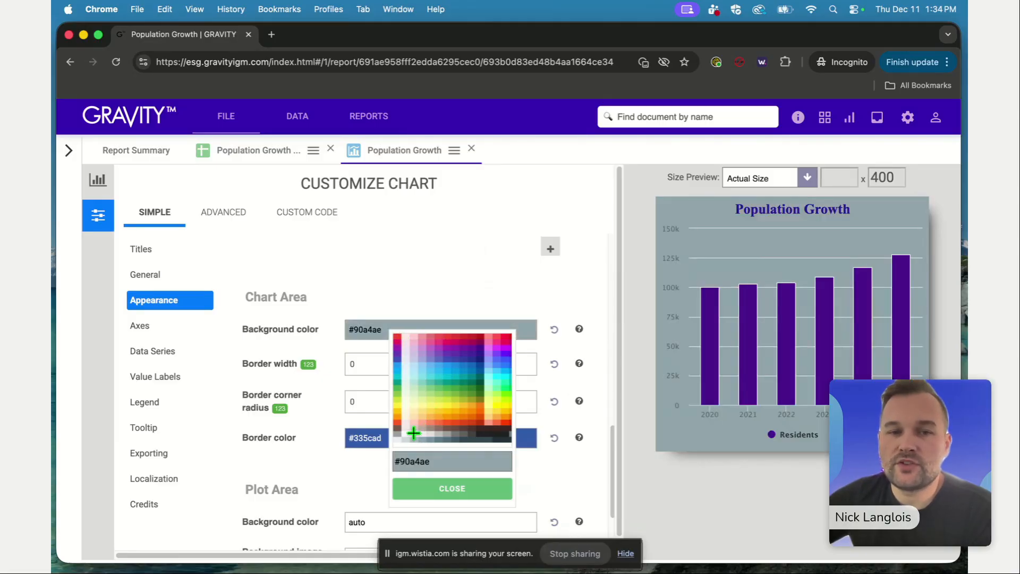
click(414, 433)
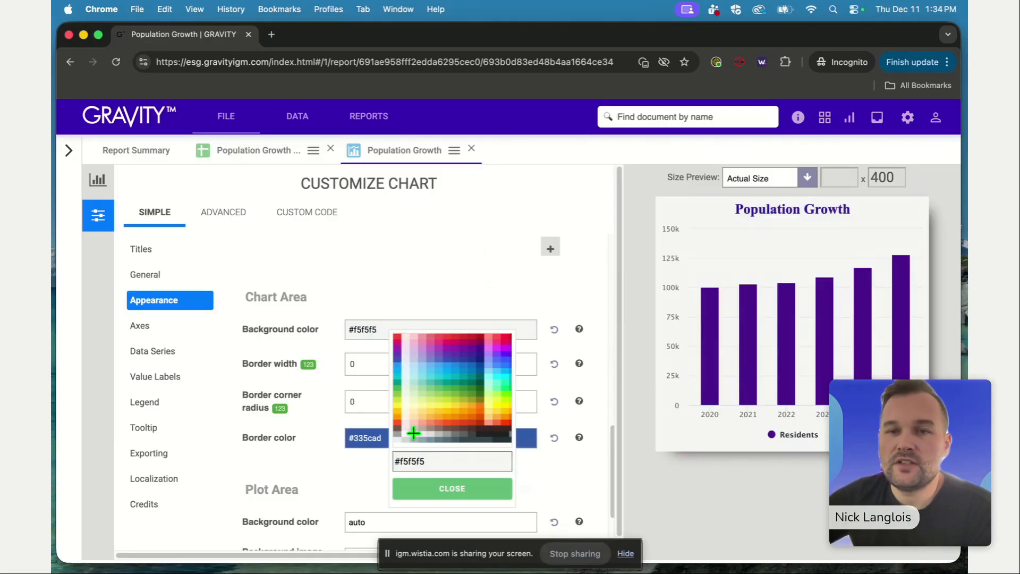
click(428, 296)
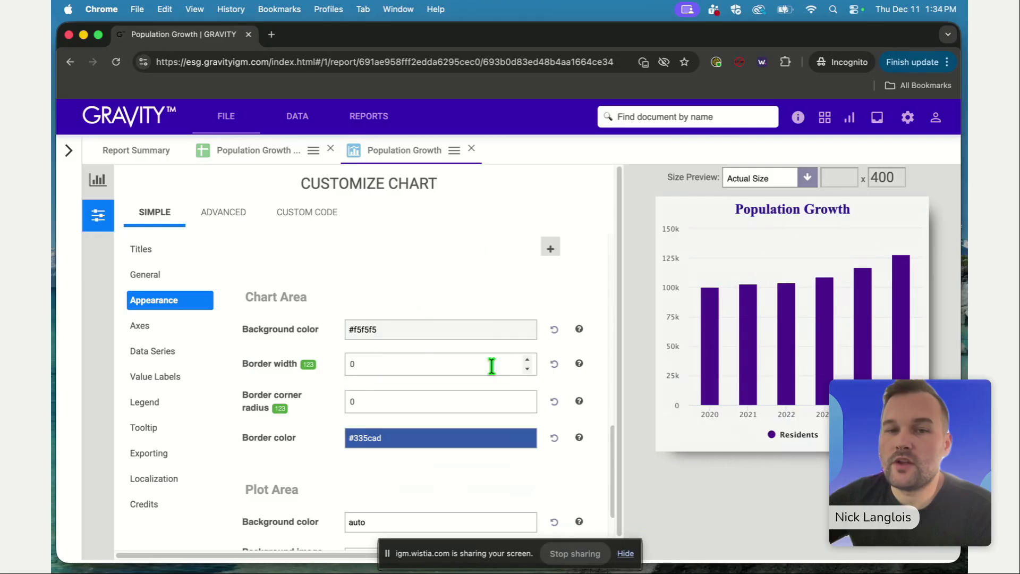
- Give the chart area a border width of 3 and a border corner radius of 5
click(527, 360)
click(528, 359)
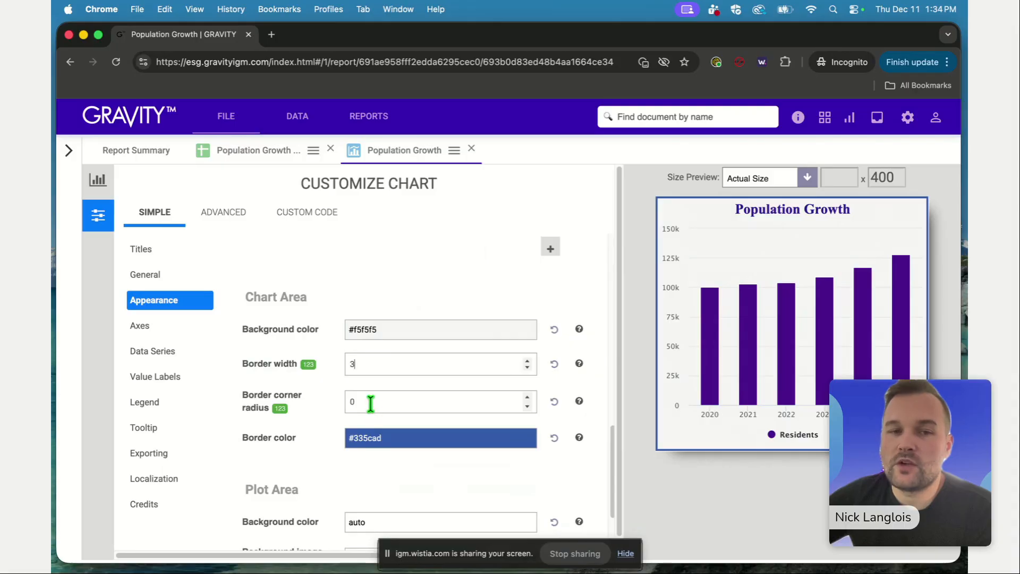
click(527, 397)
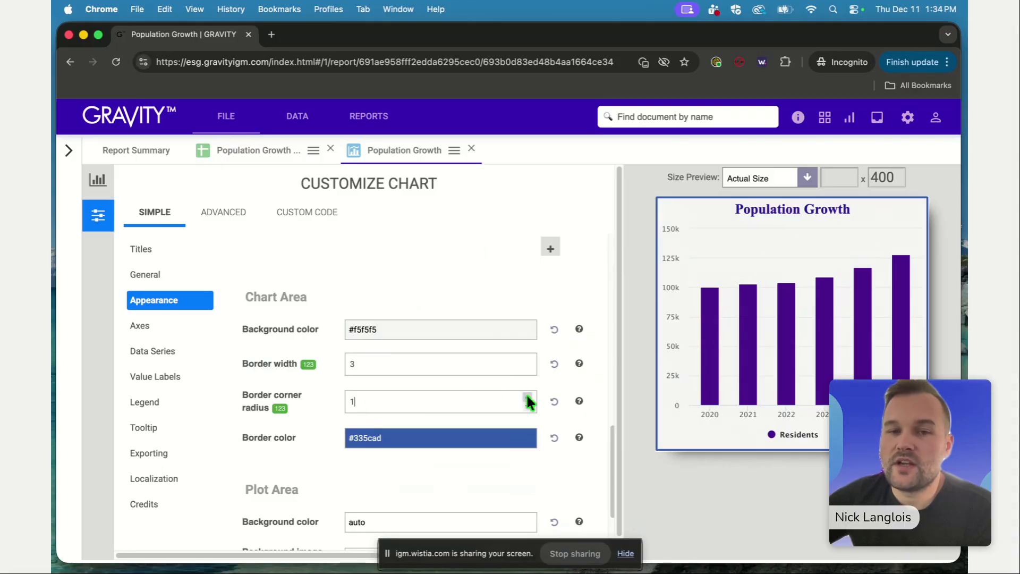
click(527, 397)
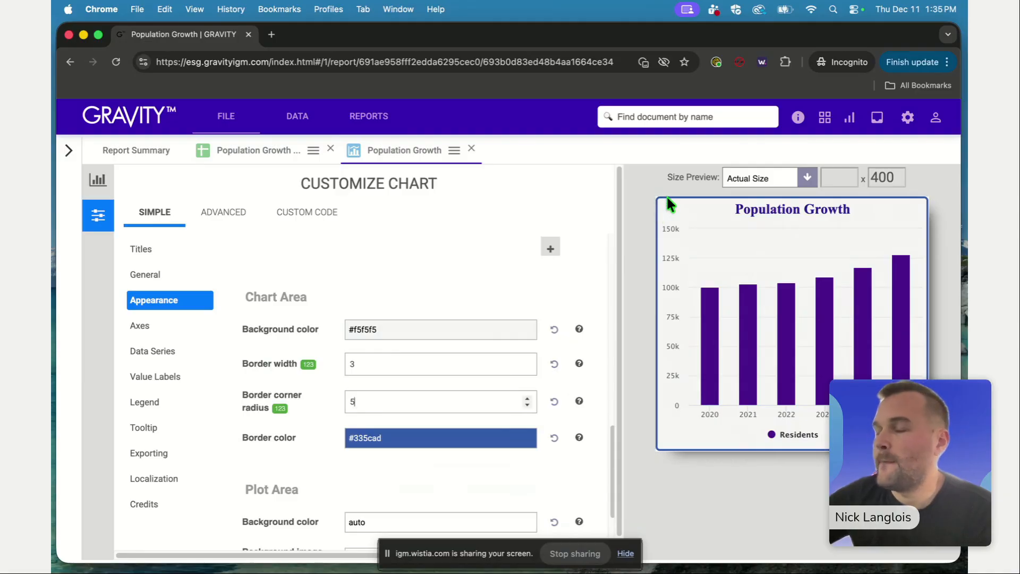
- Change the chart area's border color to dark purple #4a148c and close the color picker
scroll(340, 465, down, 1)
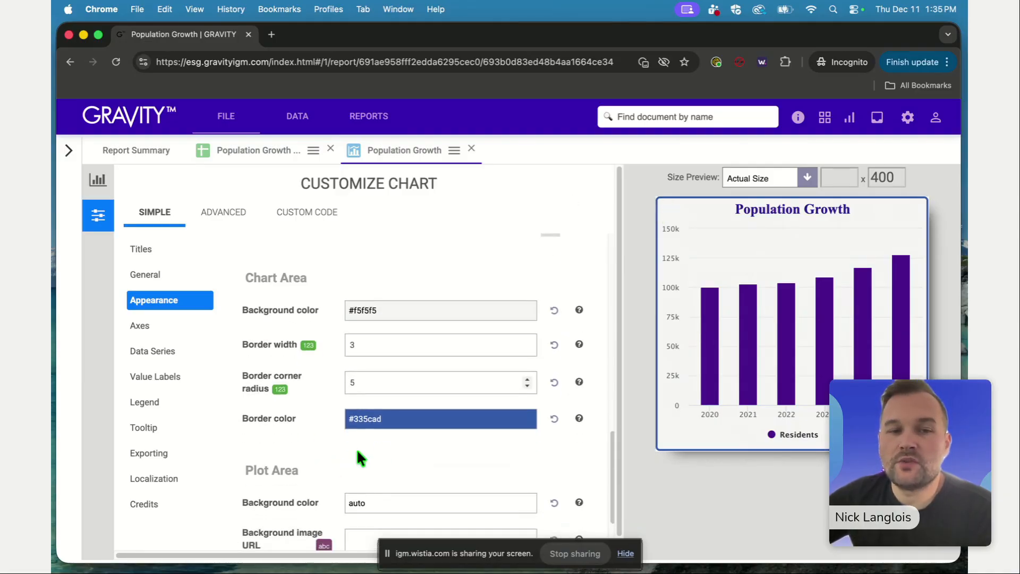
click(400, 419)
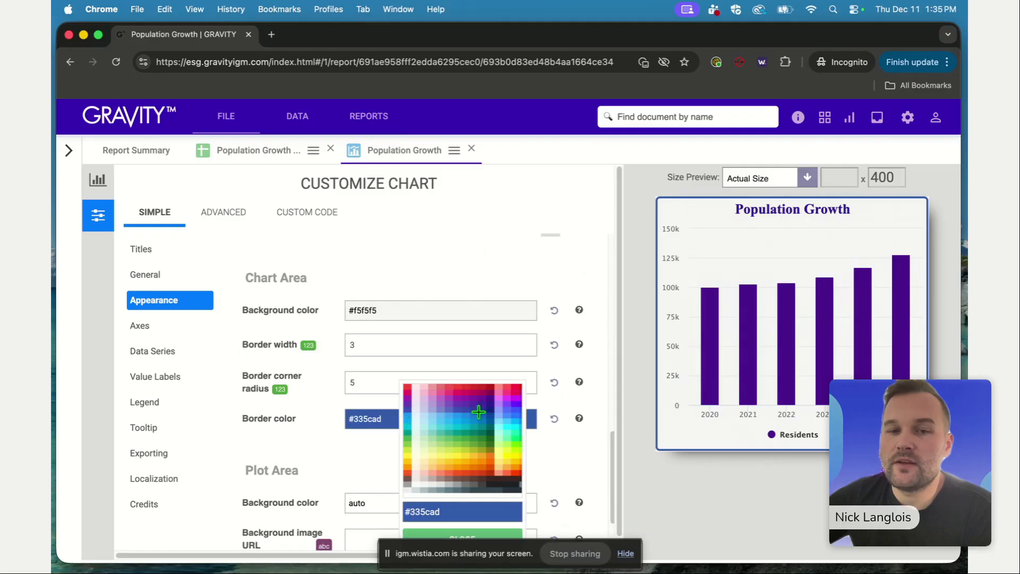
click(488, 396)
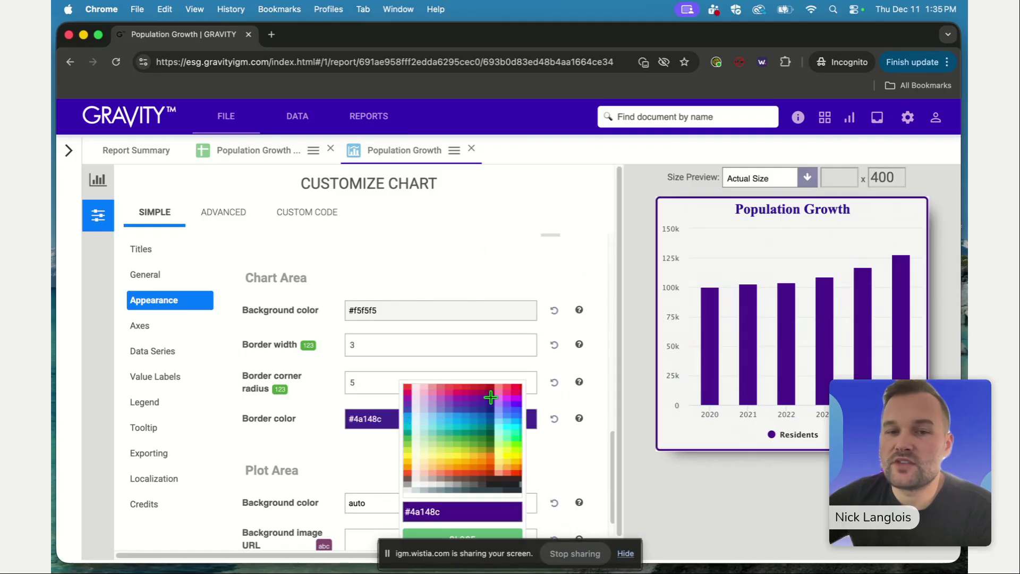
click(494, 263)
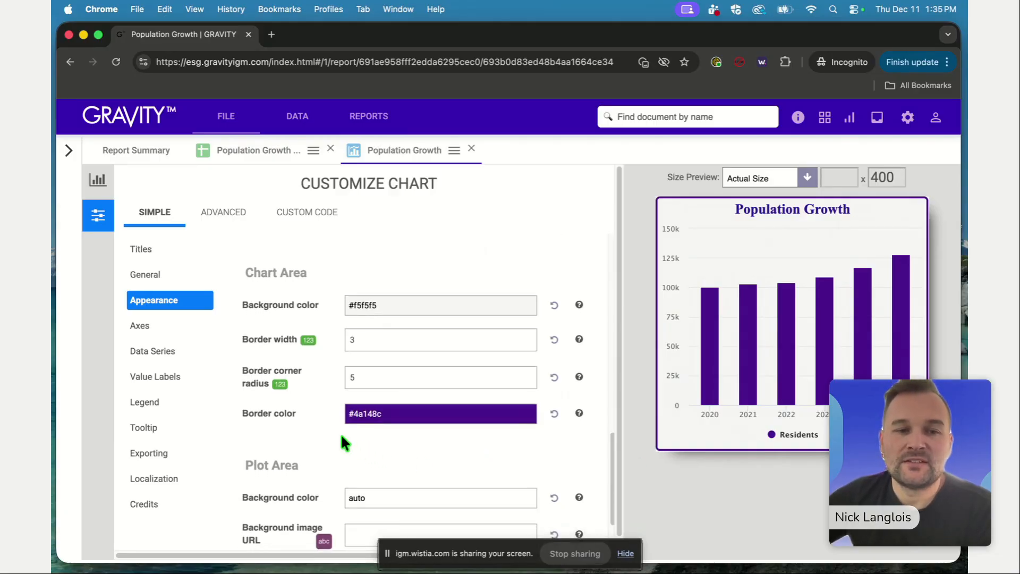
- Try a light purple plot area background, #ede7f6, and reset it to auto
scroll(343, 438, down, 3)
scroll(339, 427, down, 1)
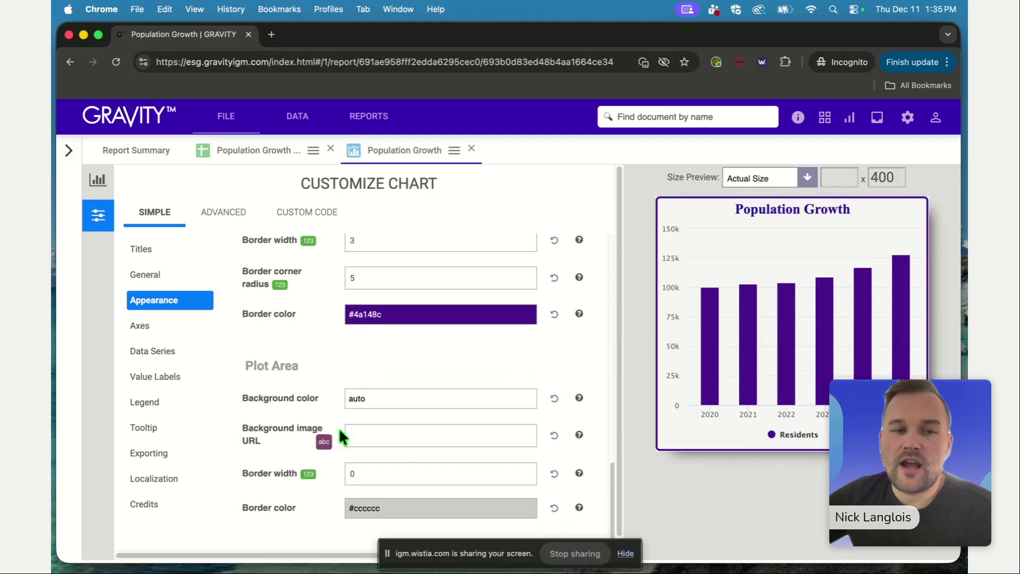
click(381, 396)
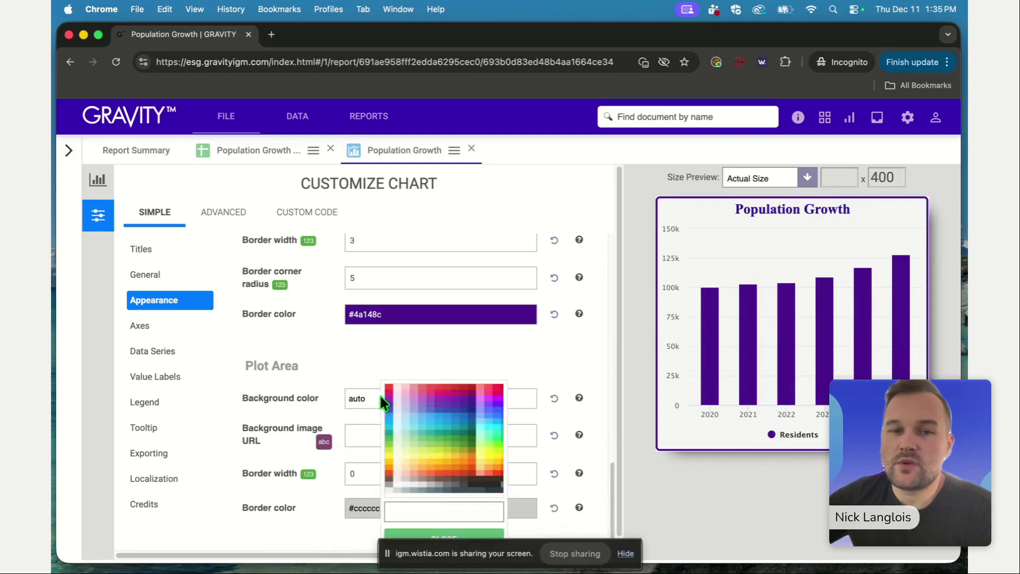
click(398, 399)
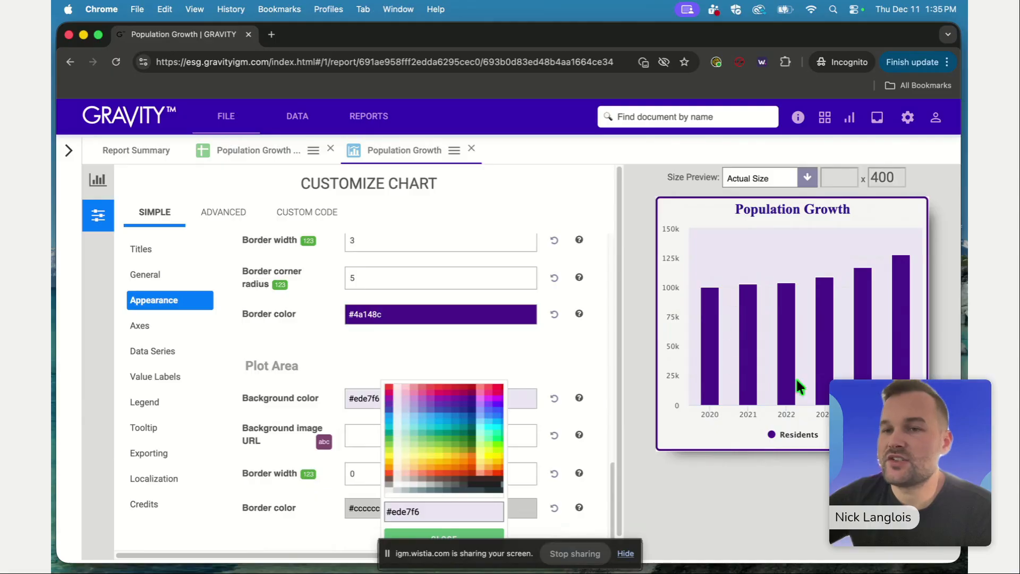
click(466, 338)
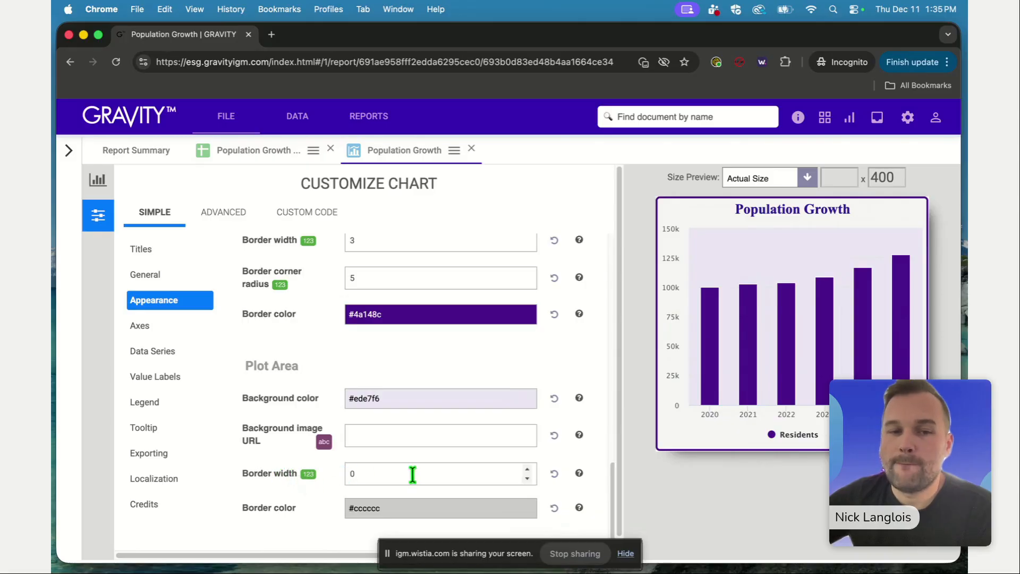
click(554, 399)
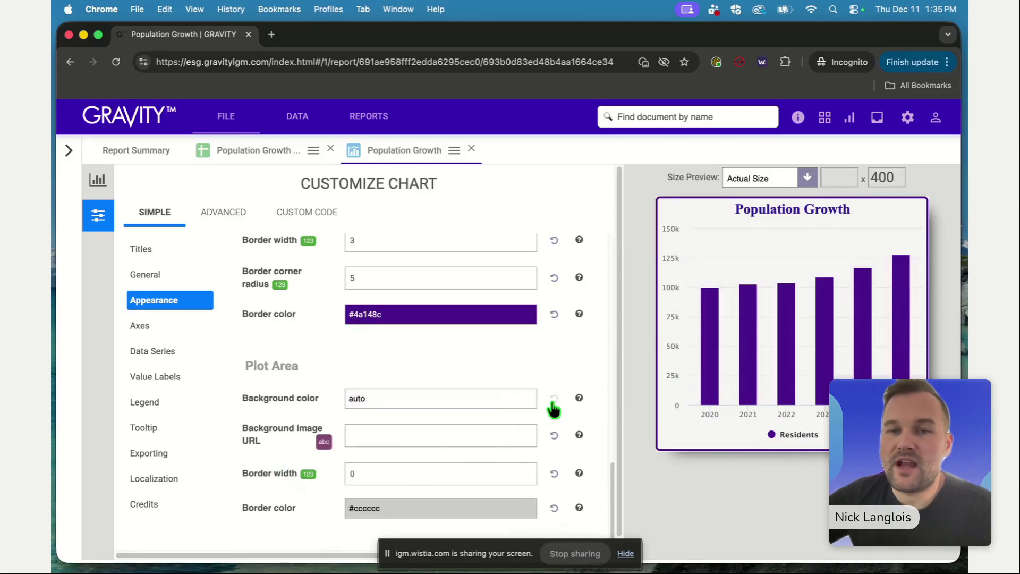
scroll(385, 403, up, 2)
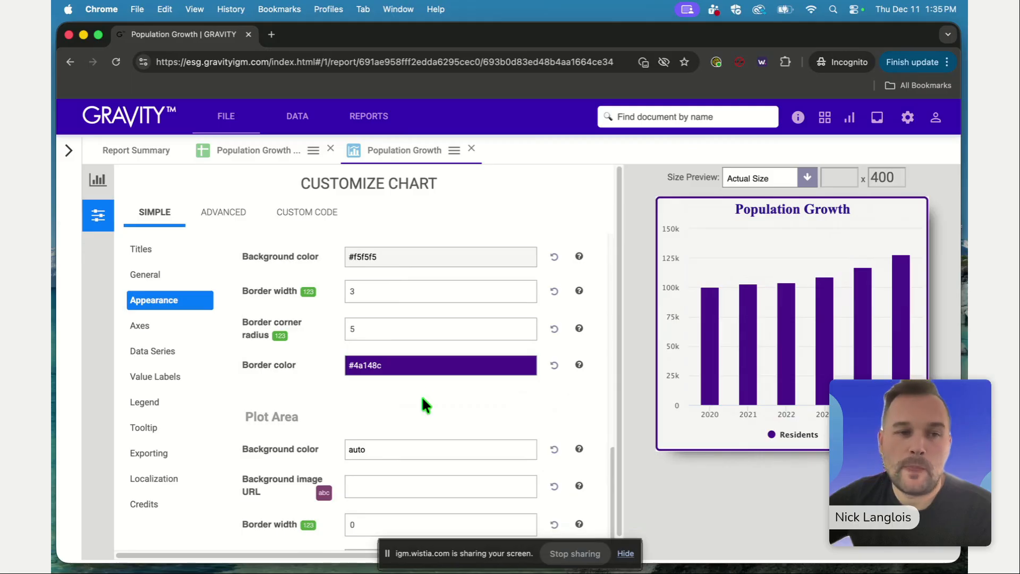
scroll(426, 393, down, 2)
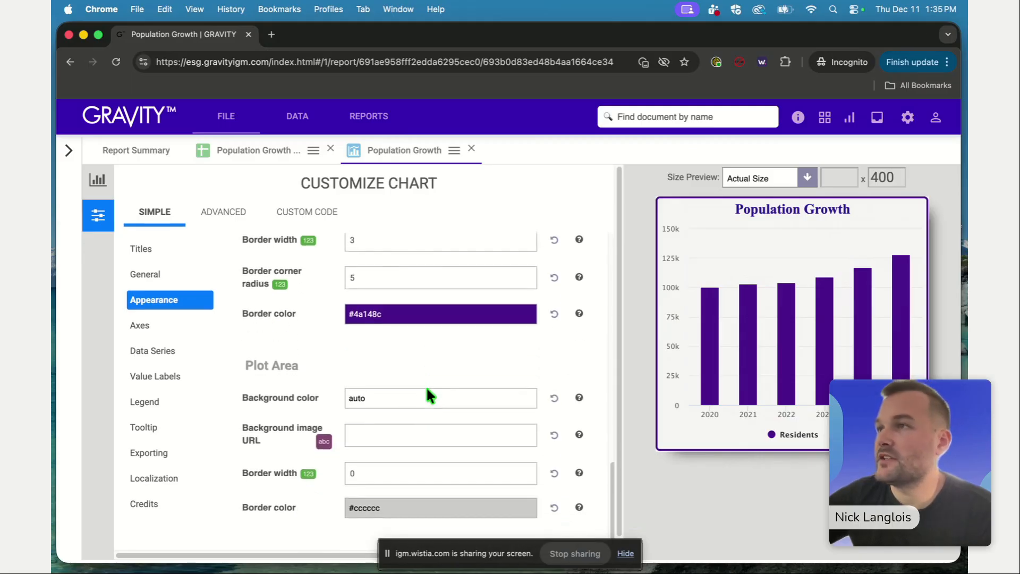
scroll(426, 393, down, 1)
scroll(426, 389, up, 1)
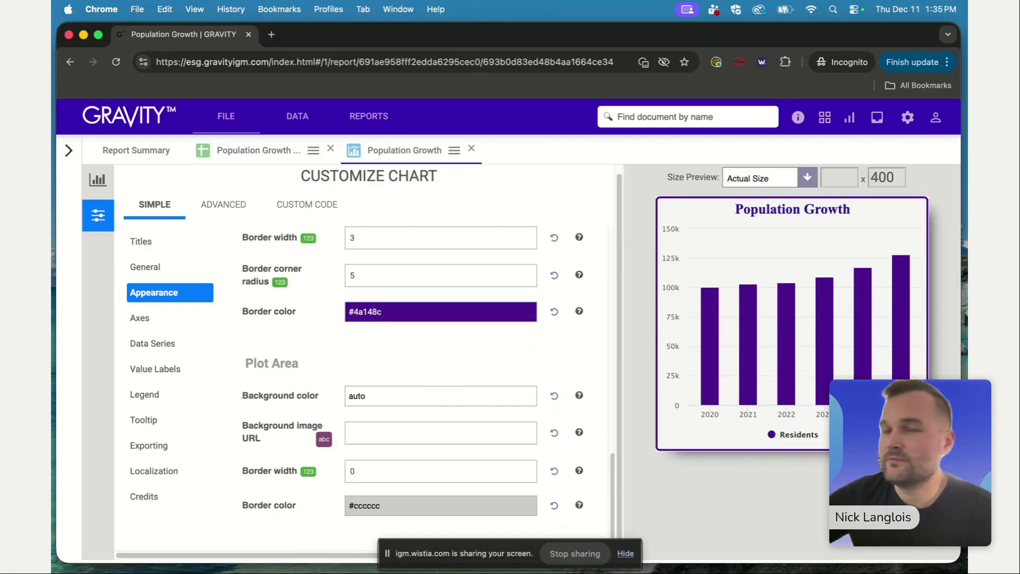
- Try inverted axes on the chart in the axes settings, and switch the option off again
click(141, 318)
scroll(270, 343, up, 5)
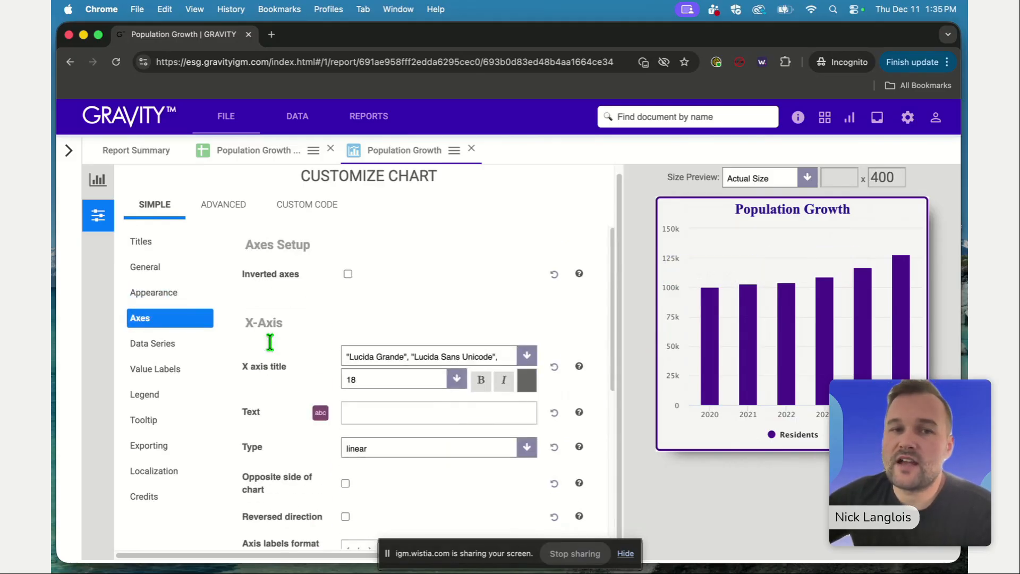
click(348, 273)
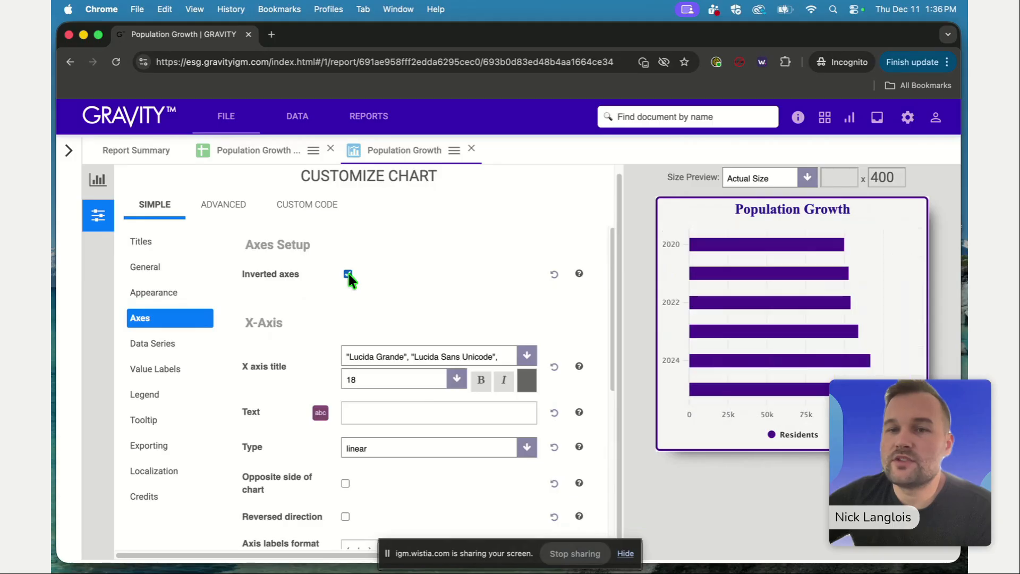
click(348, 273)
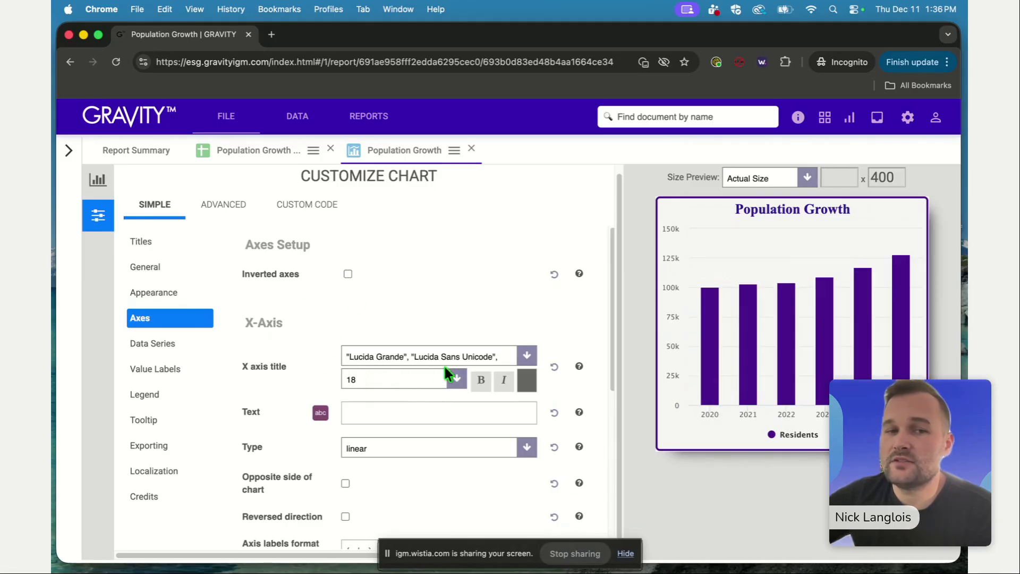
click(385, 412)
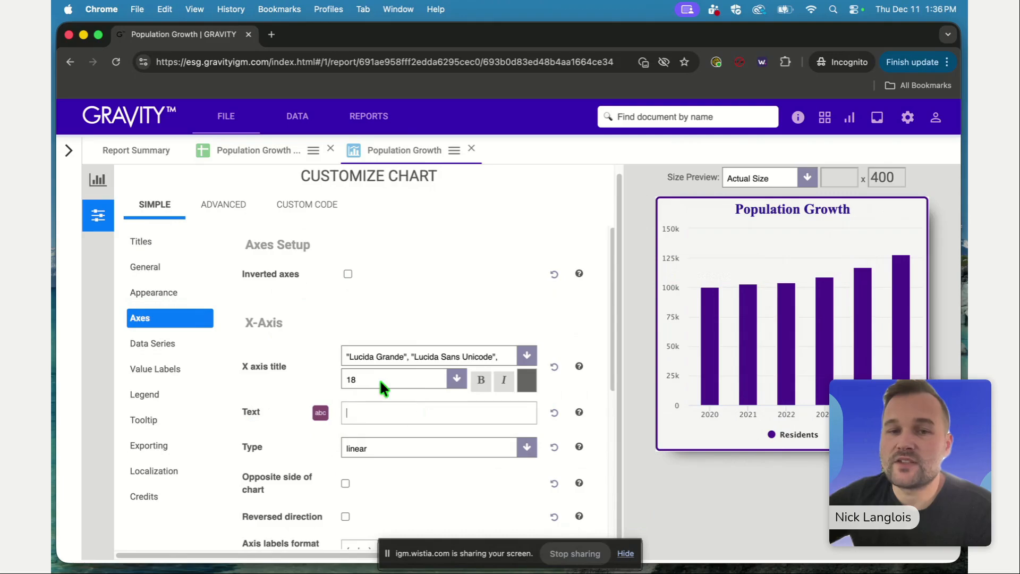
click(524, 378)
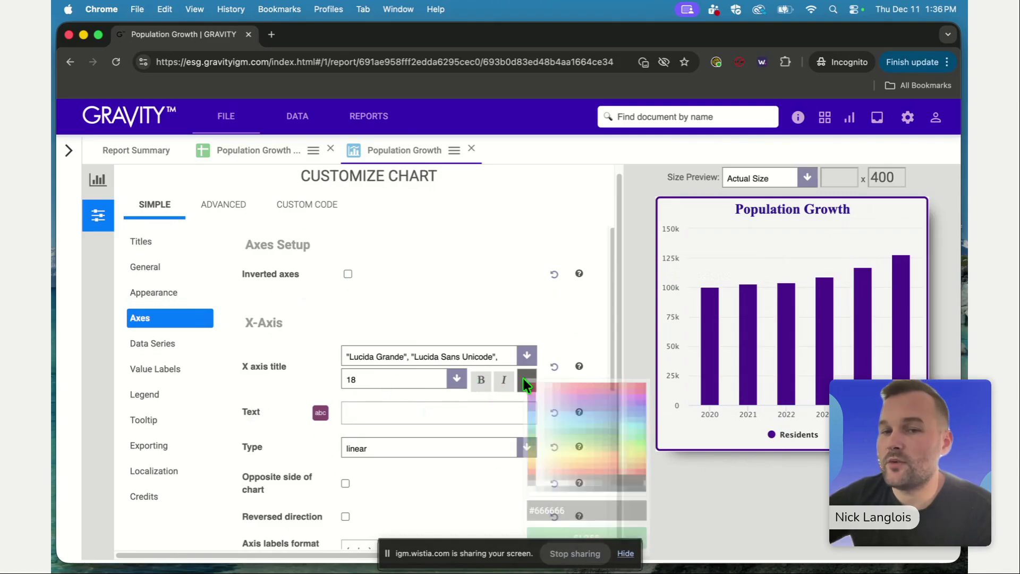
click(518, 313)
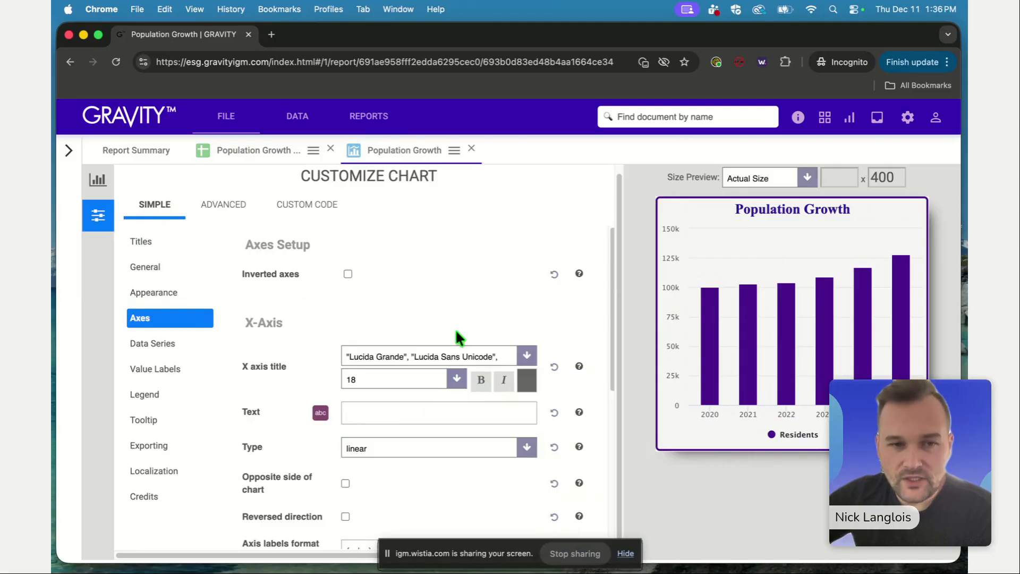
- Review the year values in C4:C9 of the Population Growth chart data sheet and return to the chart's axes settings
scroll(451, 345, down, 1)
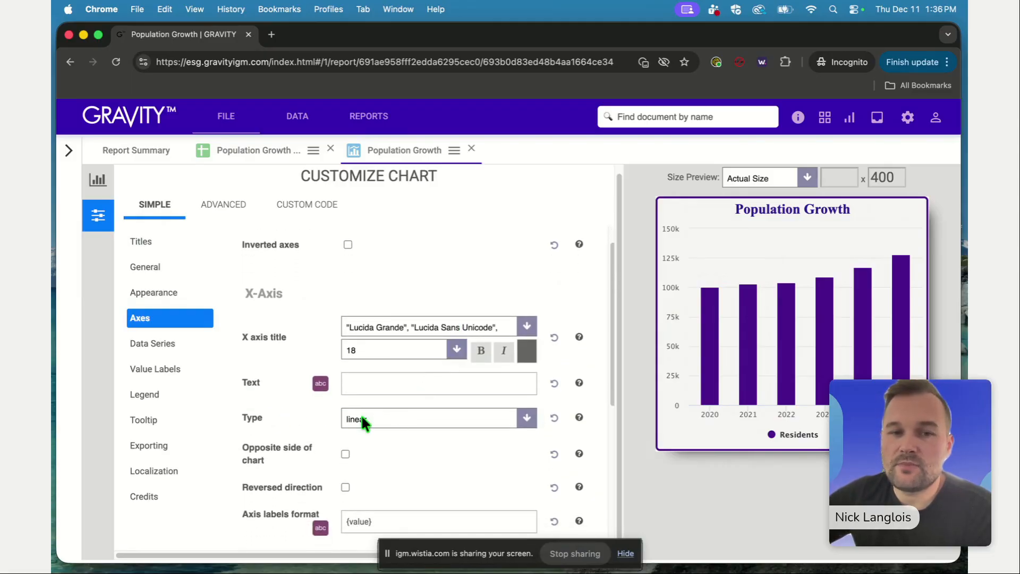
click(248, 156)
click(443, 372)
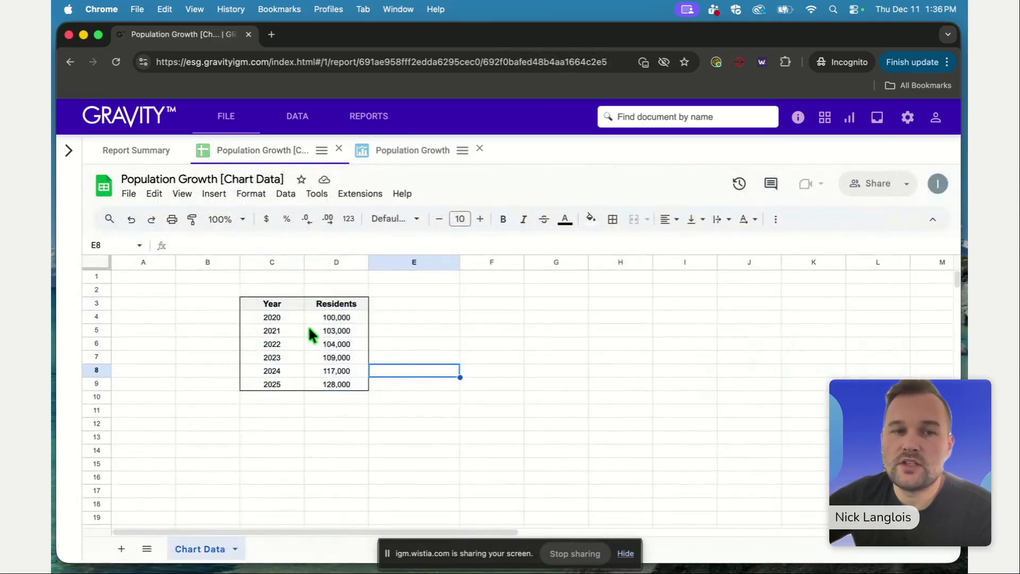
click(272, 317)
drag(272, 315, 275, 383)
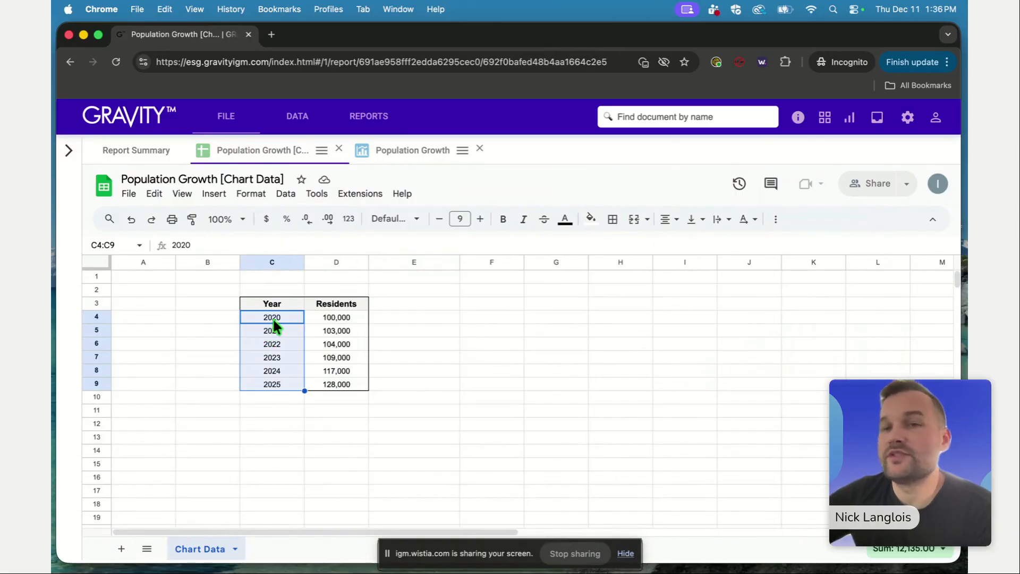
click(403, 154)
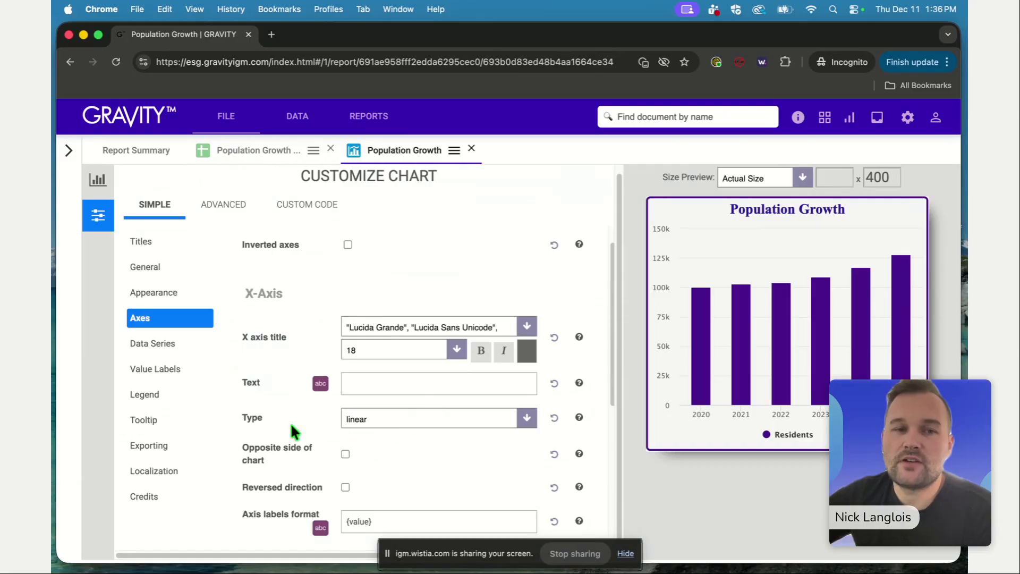
- Review the type options available for the X axis and keep it linear
click(383, 420)
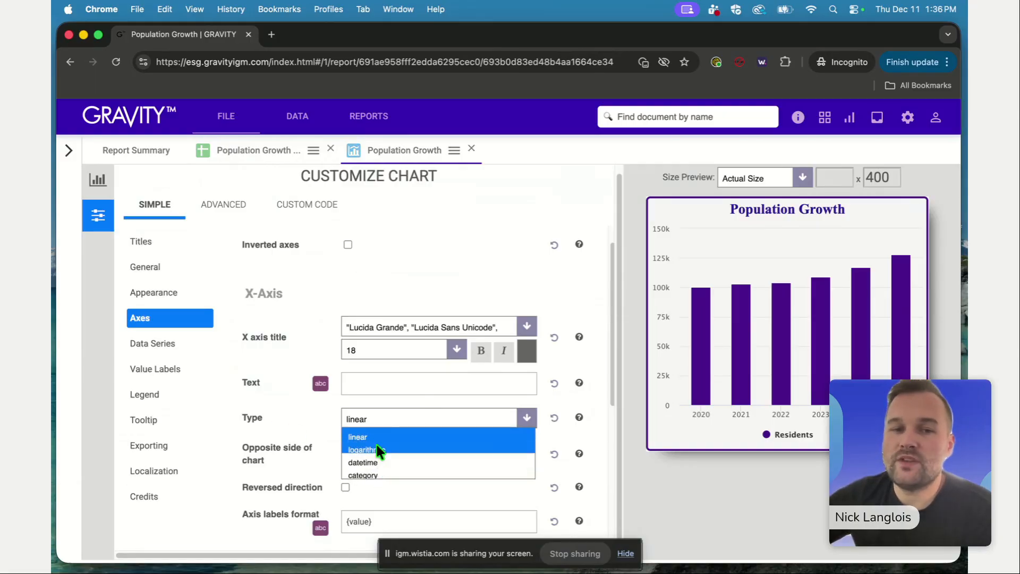
click(374, 435)
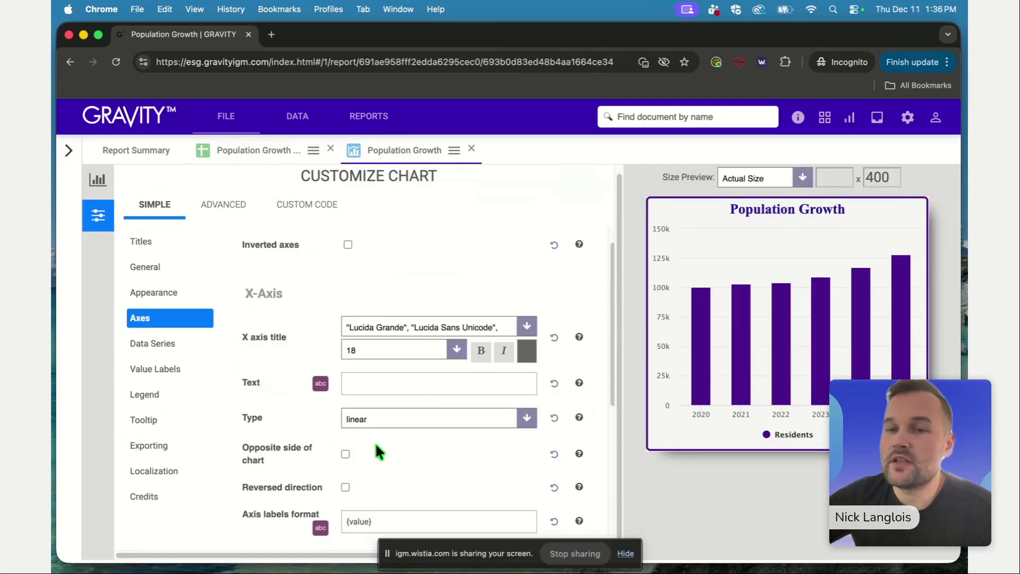
click(448, 416)
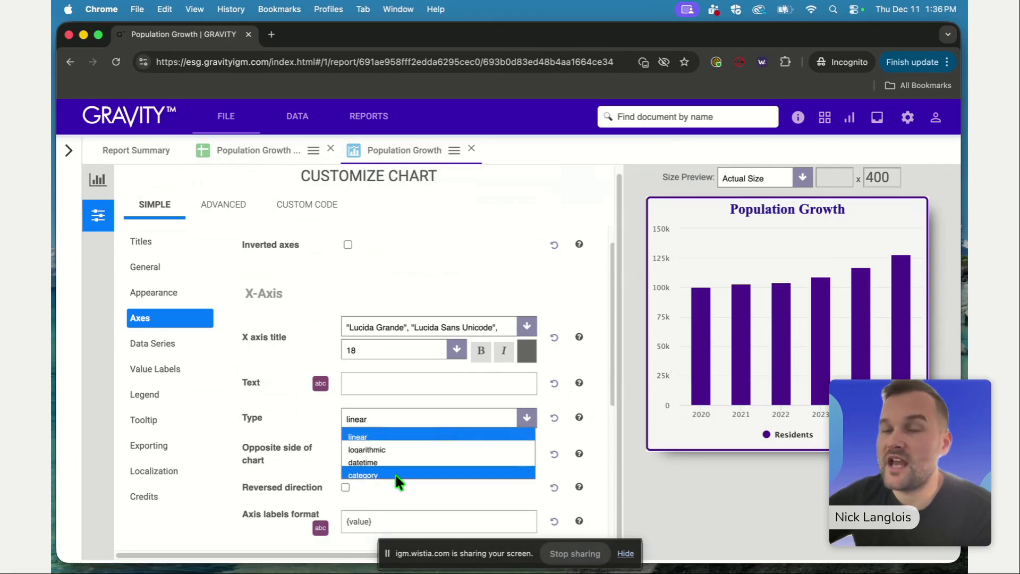
click(355, 440)
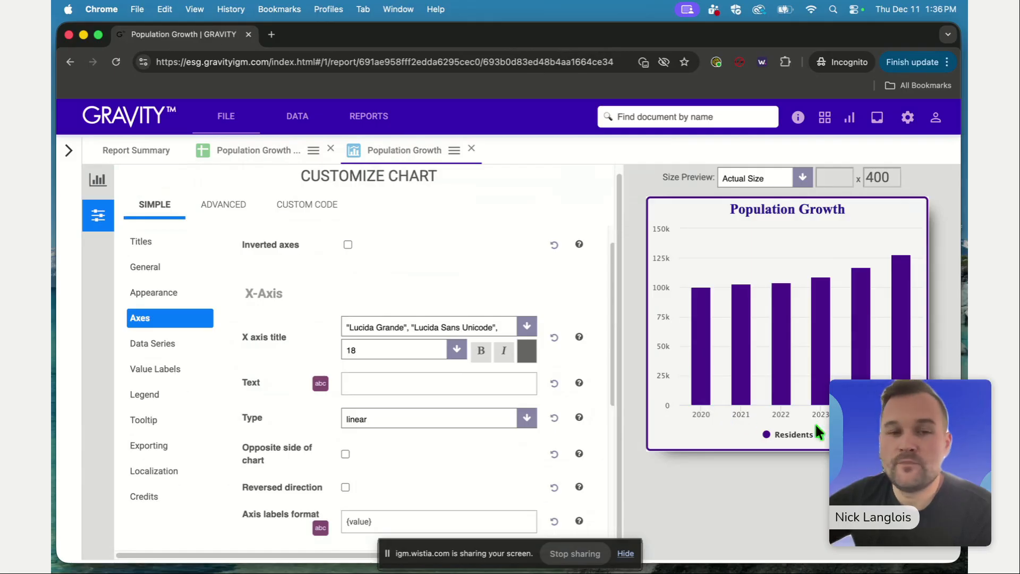
- Try the opposite side and reversed direction options on the X axis, separately and together, and switch both off again
scroll(414, 453, down, 2)
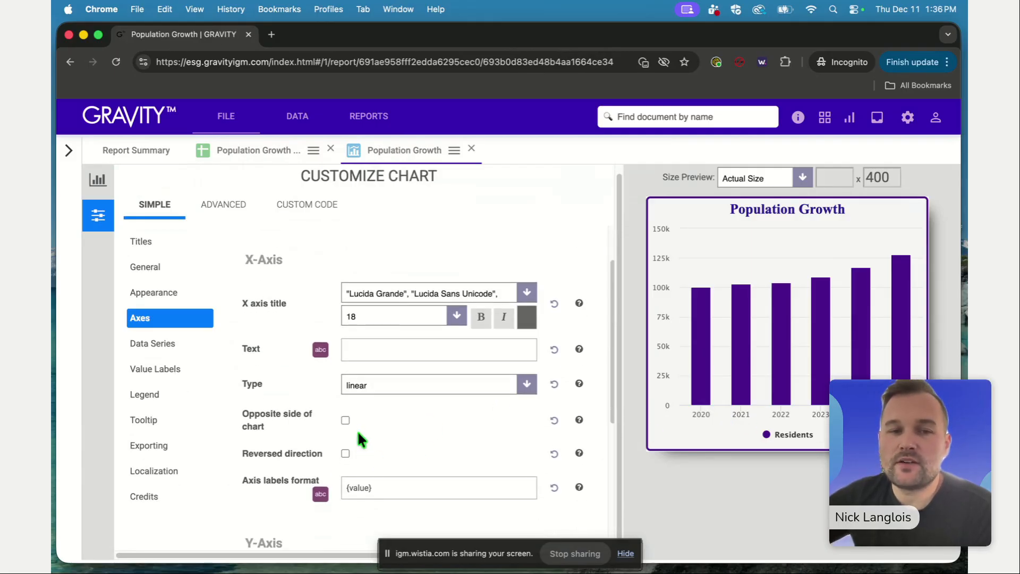
click(345, 420)
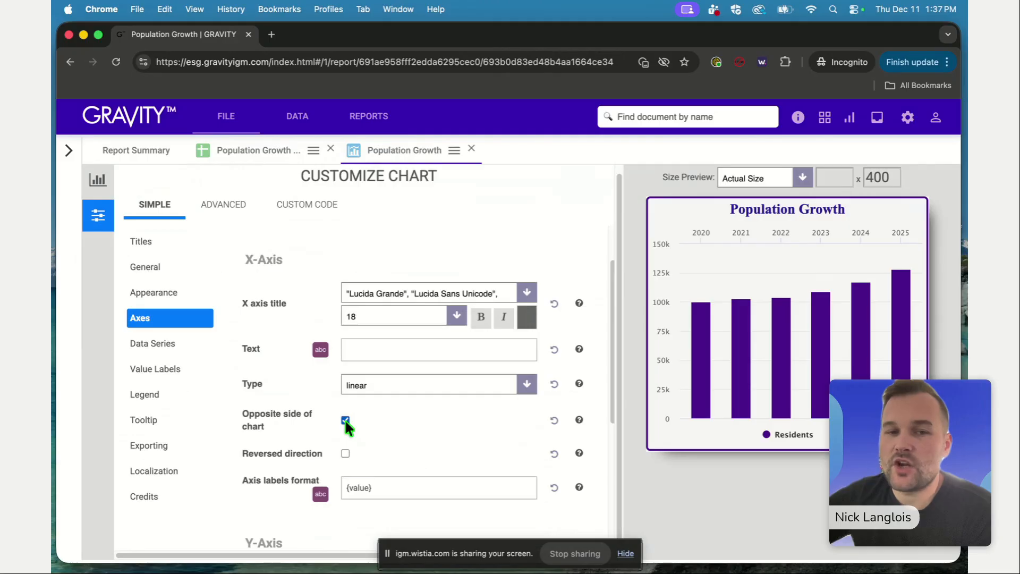
click(346, 419)
click(345, 454)
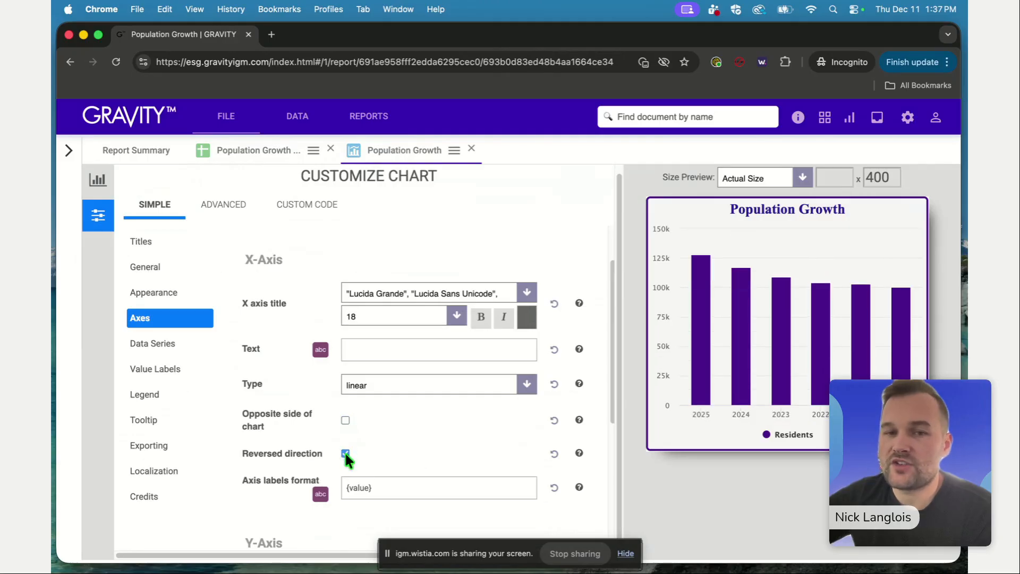
click(346, 419)
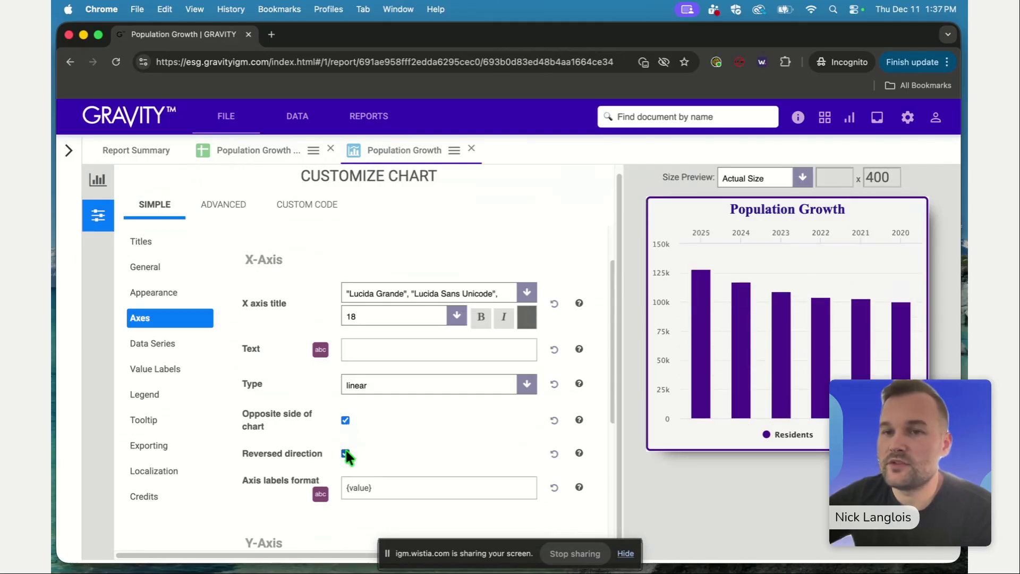
click(345, 453)
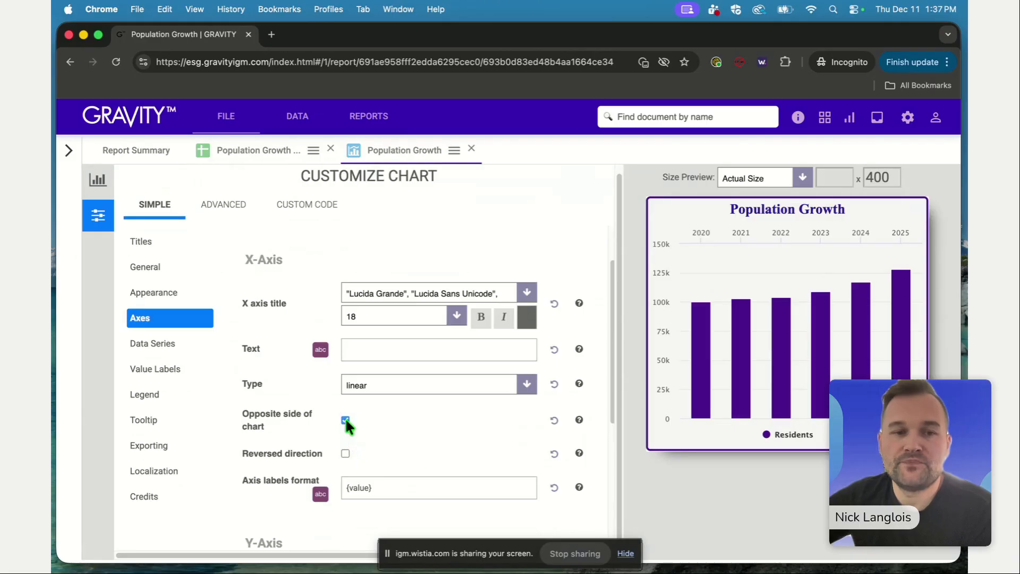
click(346, 420)
- Look at the color palette for the Y axis title style and close it without choosing a color
scroll(449, 423, down, 5)
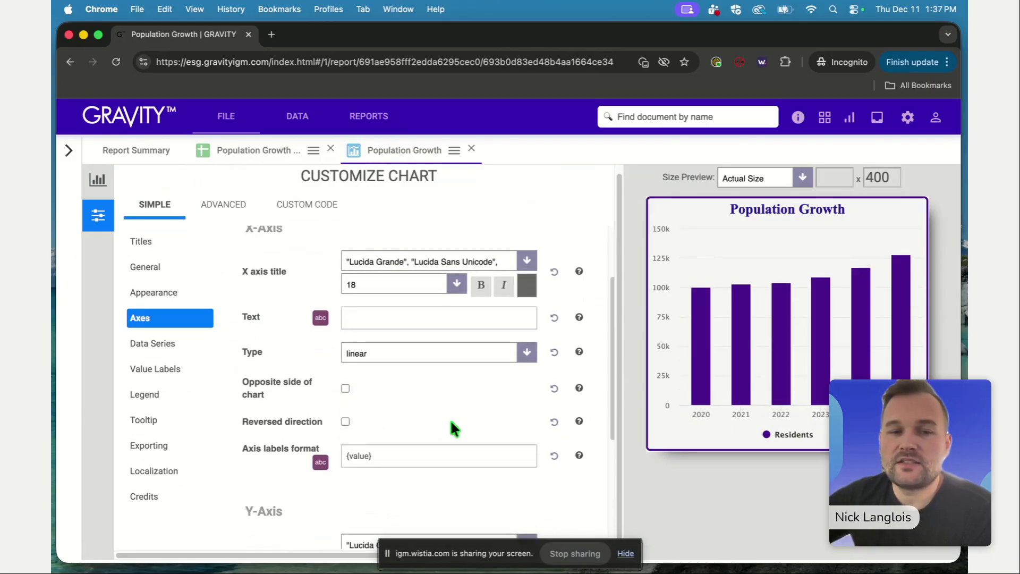
scroll(463, 422, down, 2)
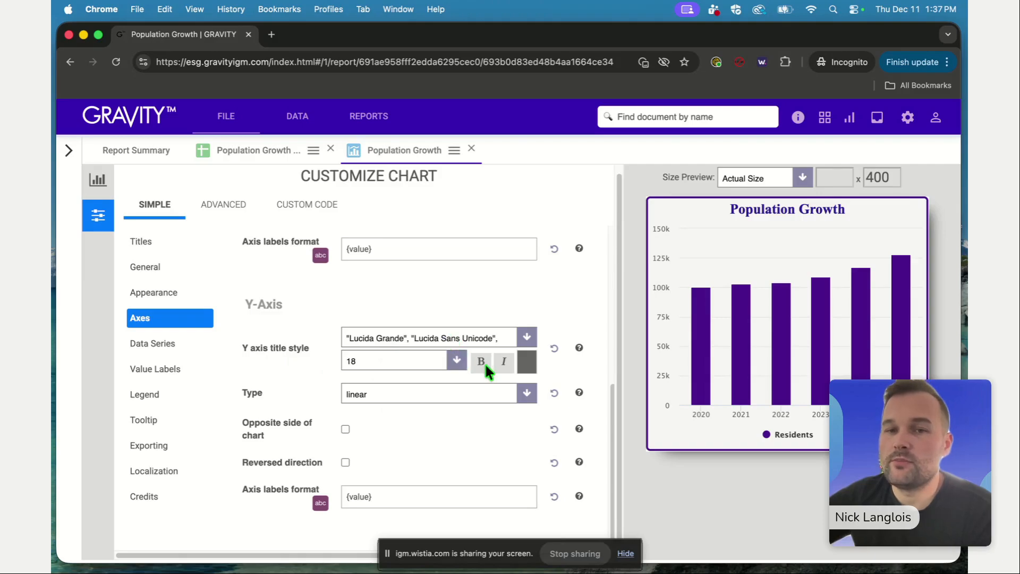
click(526, 367)
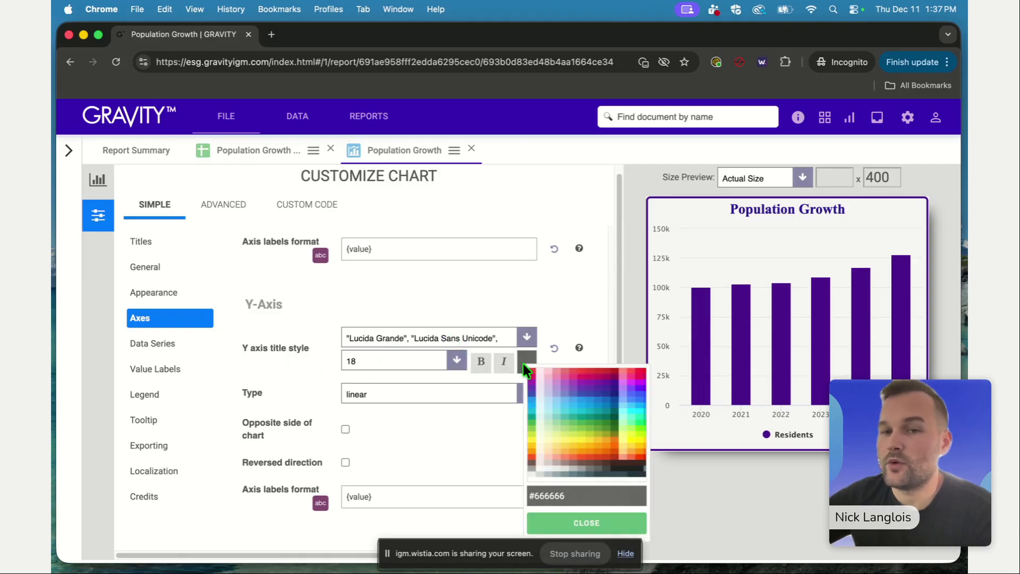
click(559, 306)
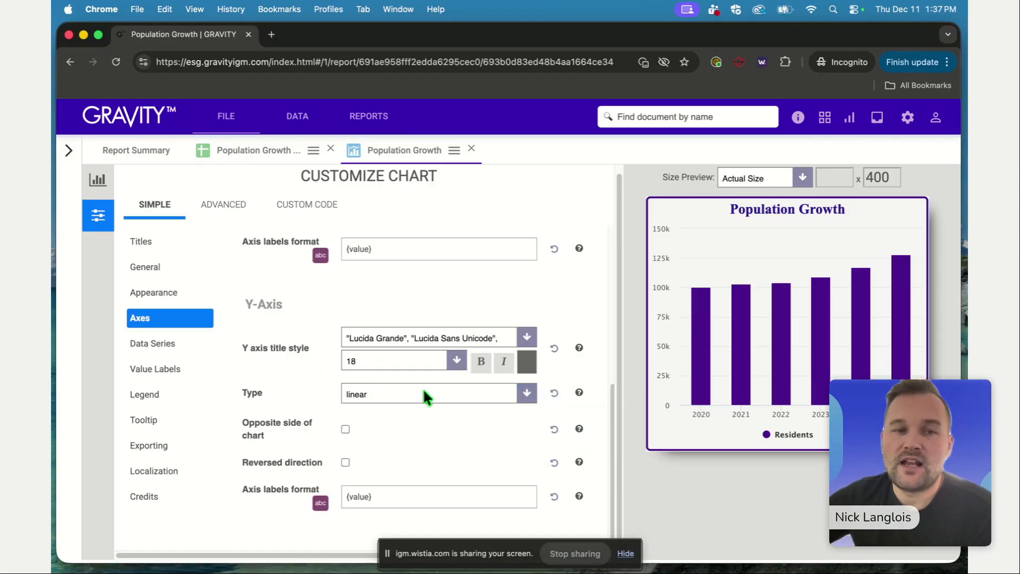
- Try the opposite side and reversed direction options on the Y axis, and switch both off again
scroll(422, 391, down, 1)
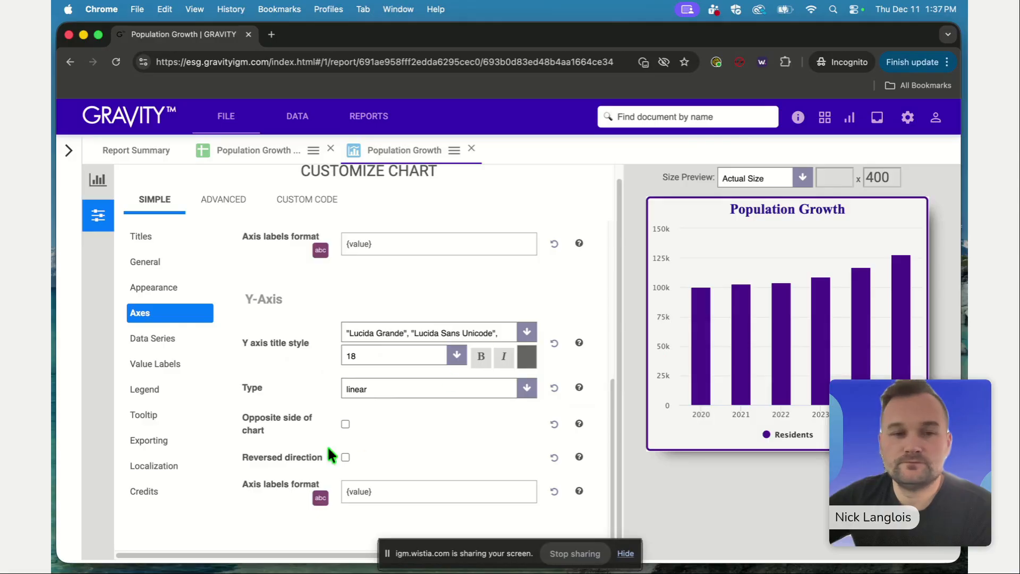
click(345, 424)
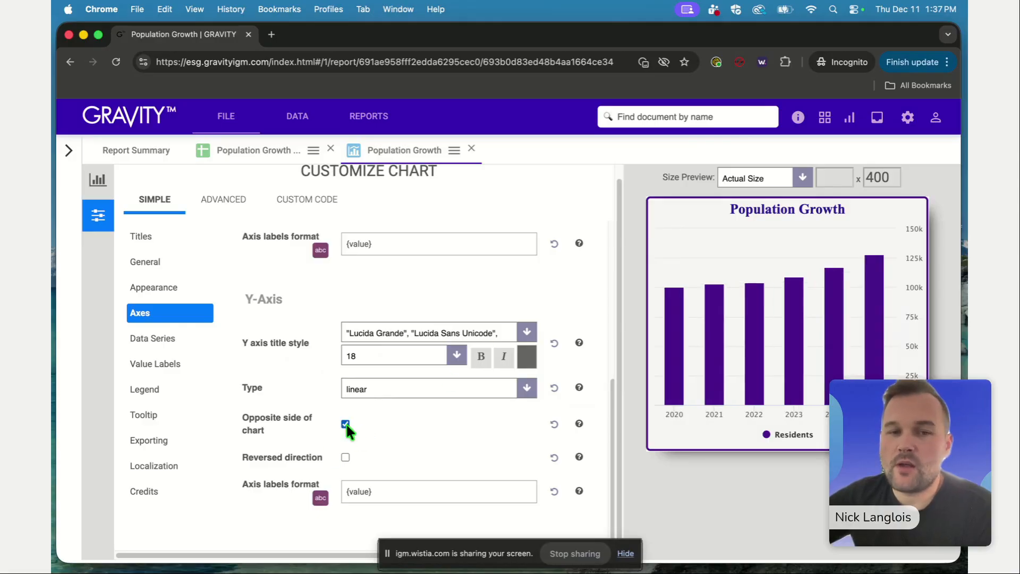
click(346, 424)
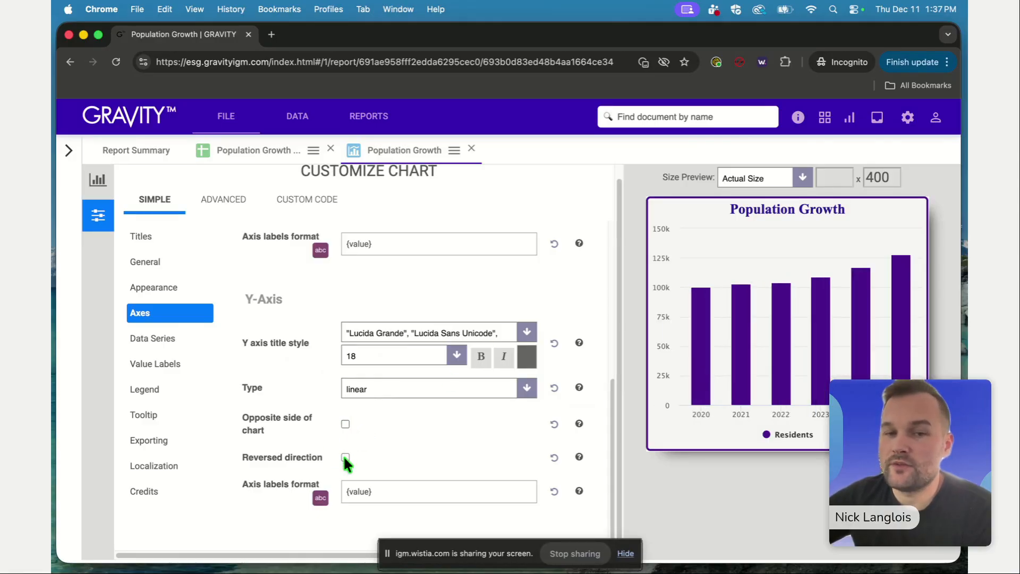
click(345, 456)
click(345, 424)
click(346, 424)
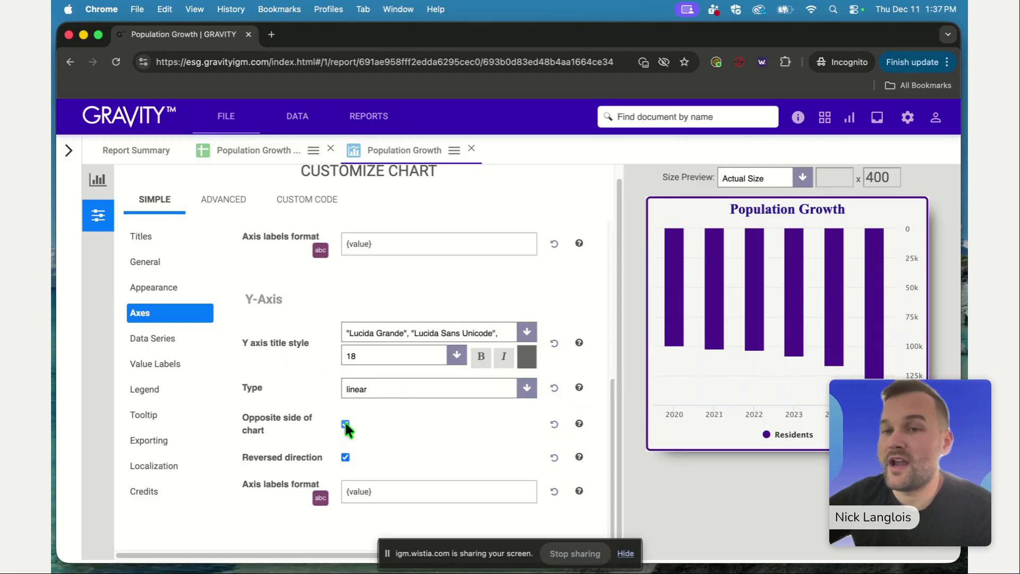
click(346, 457)
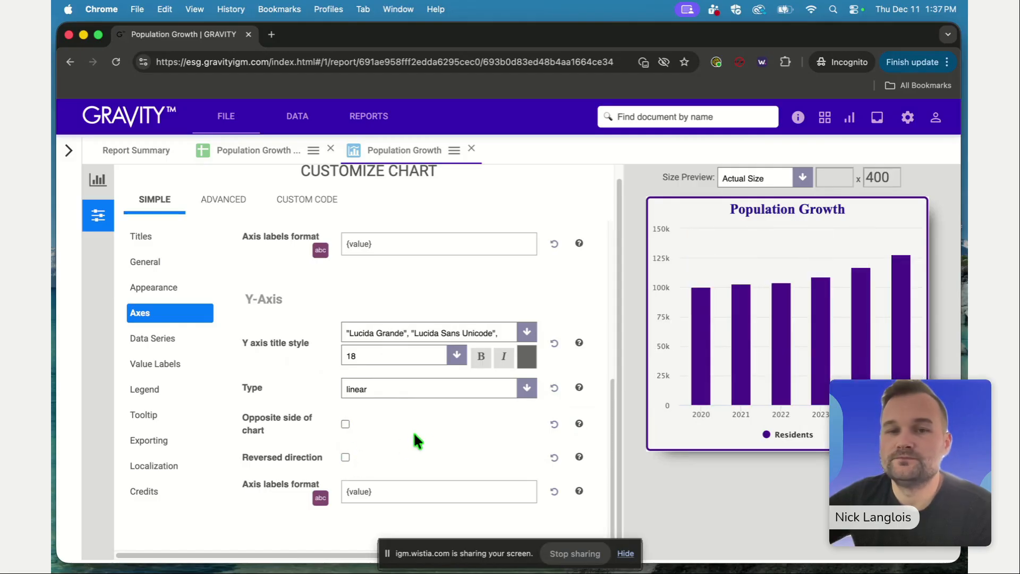
- Open the data series settings and review the available series and the series type options for Residents
click(151, 339)
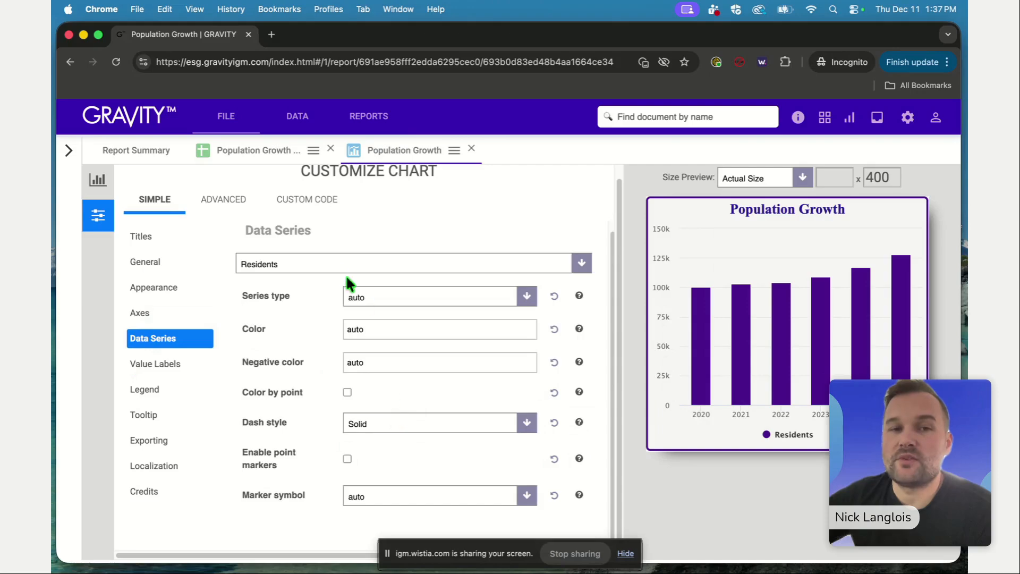
click(329, 264)
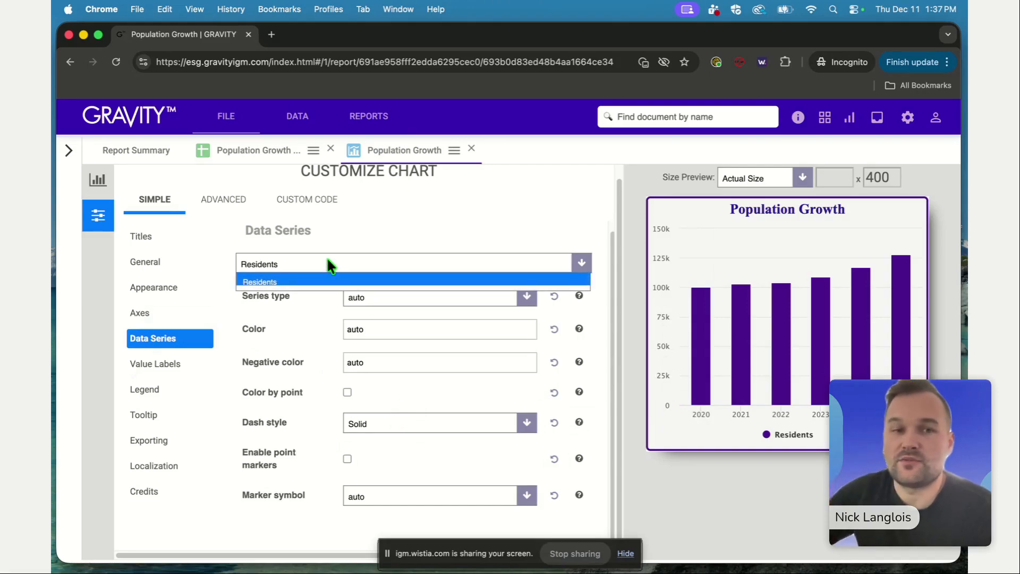
click(355, 233)
click(367, 292)
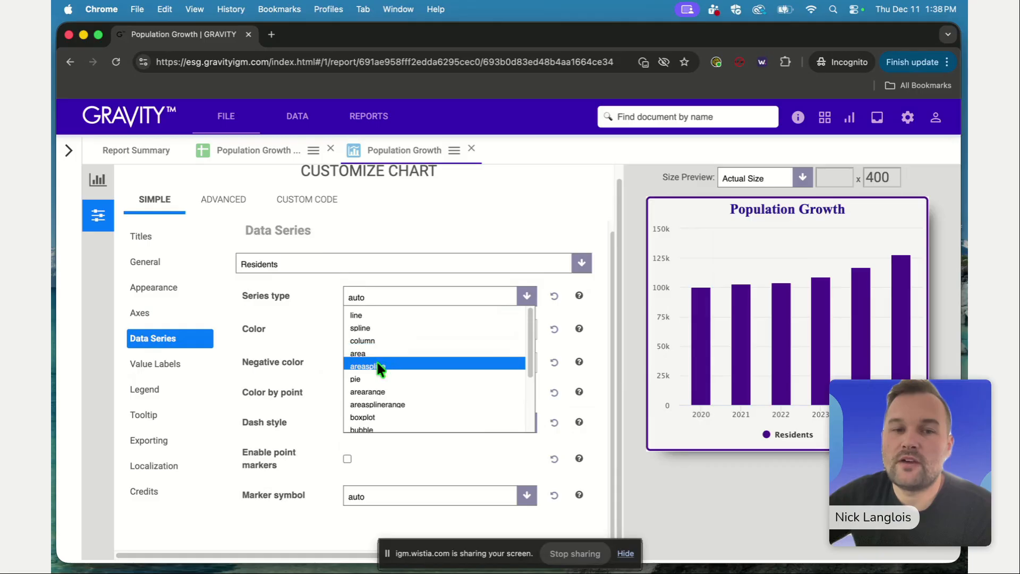
click(448, 208)
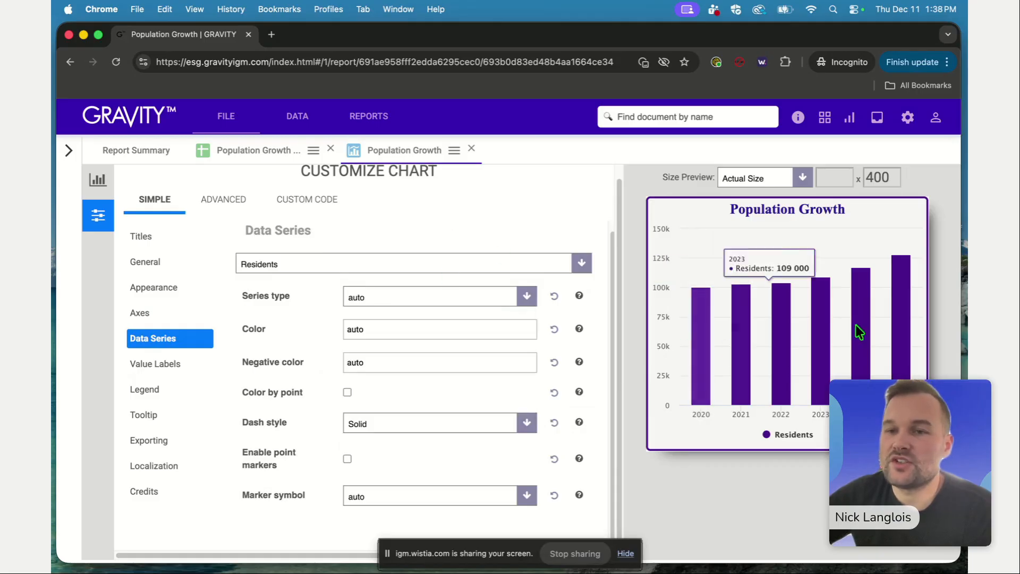
- Try the area series type for the Residents series and set it back to auto
click(404, 294)
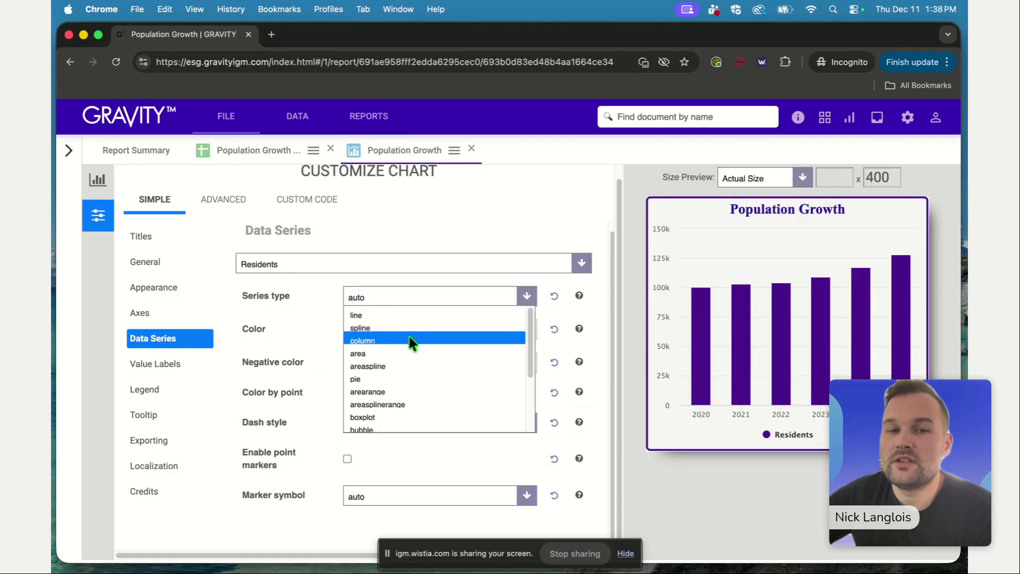
click(408, 353)
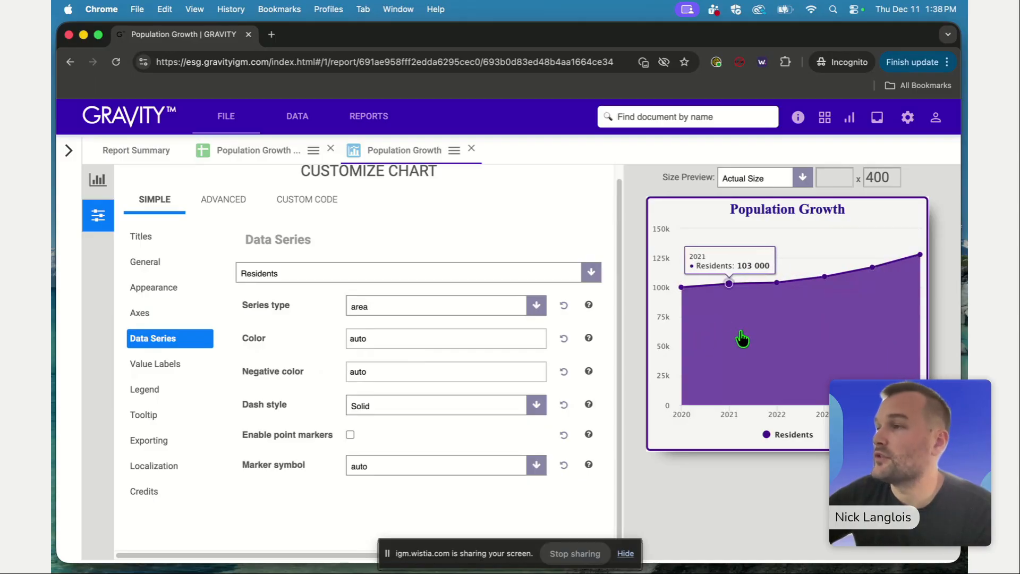
click(369, 307)
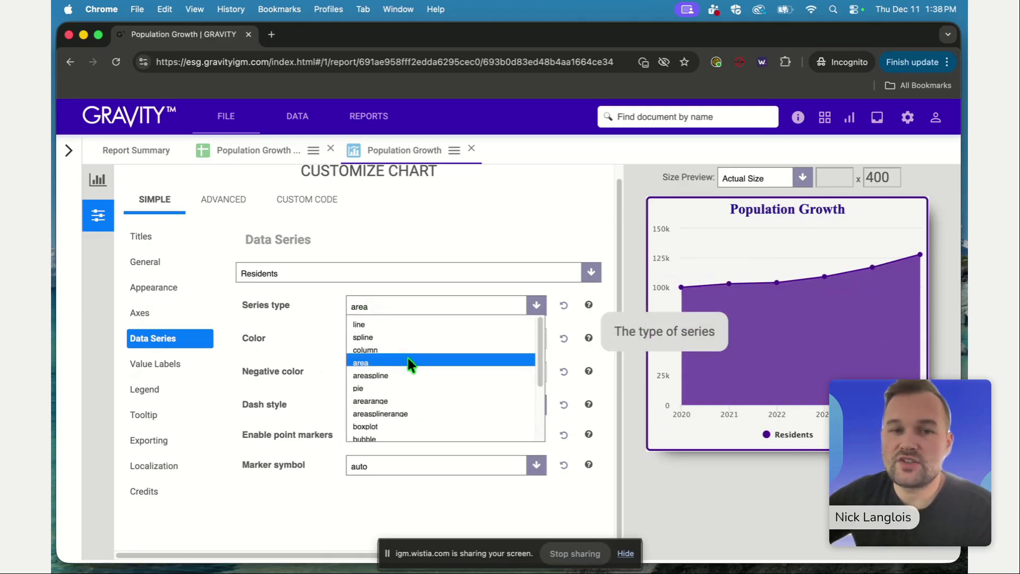
scroll(409, 404, down, 5)
click(374, 432)
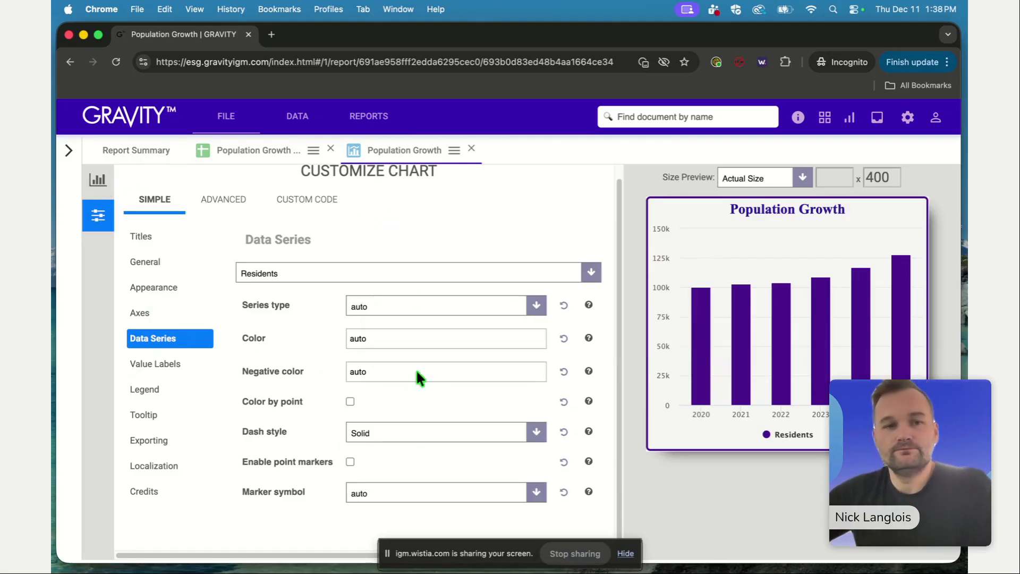
- Look through the dash style options for the Residents series and leave the style at Solid
scroll(416, 369, up, 1)
scroll(415, 368, down, 1)
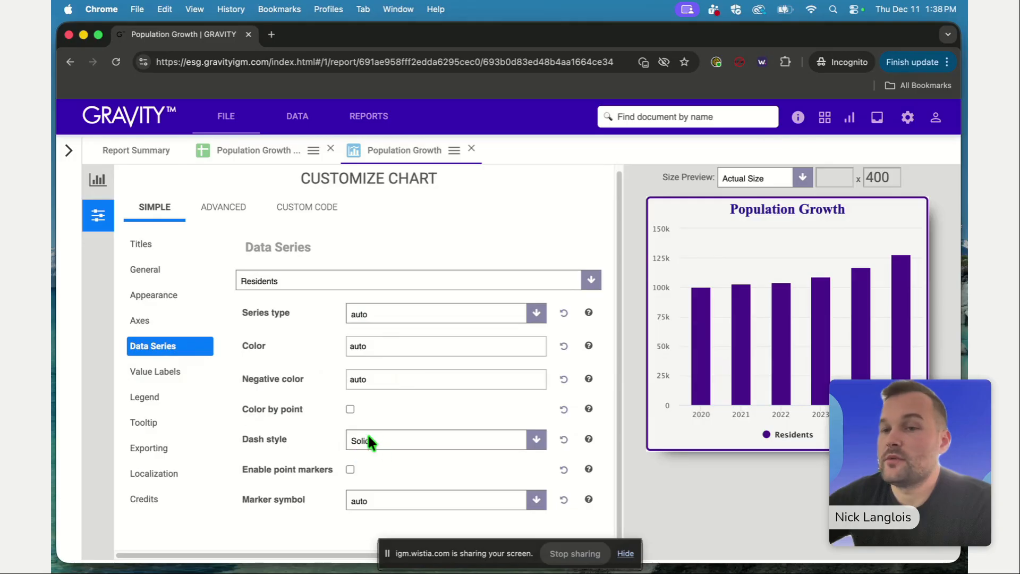
click(394, 439)
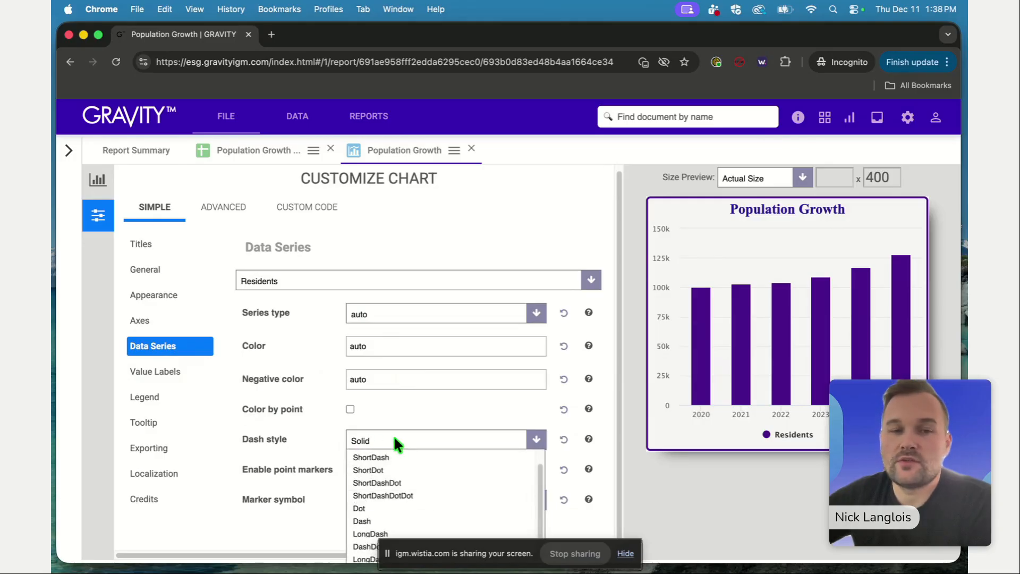
click(395, 438)
- Try the line series type with the ShortDash dash style on the Residents series
click(354, 280)
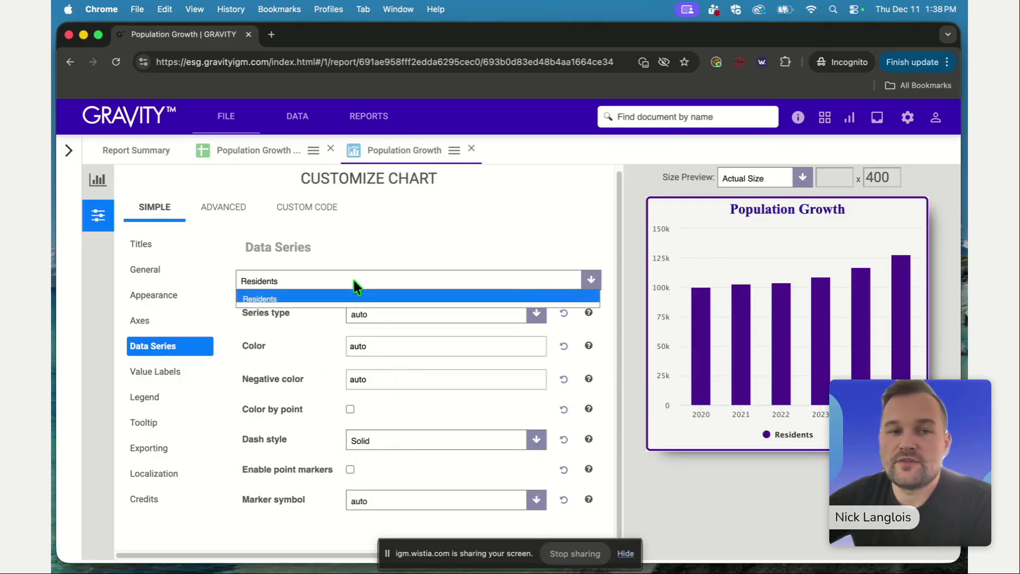
click(364, 299)
click(371, 315)
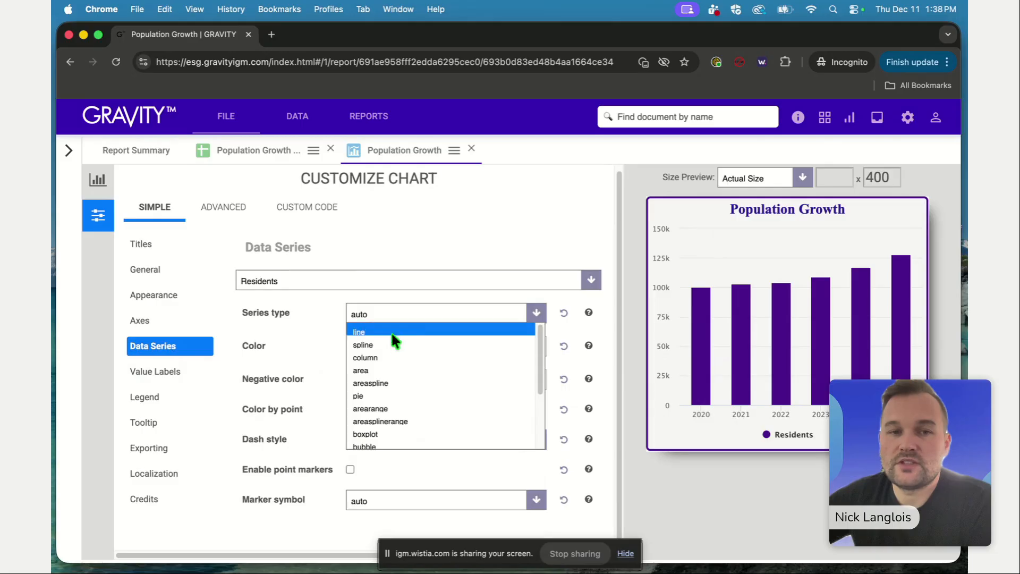
click(391, 331)
click(395, 412)
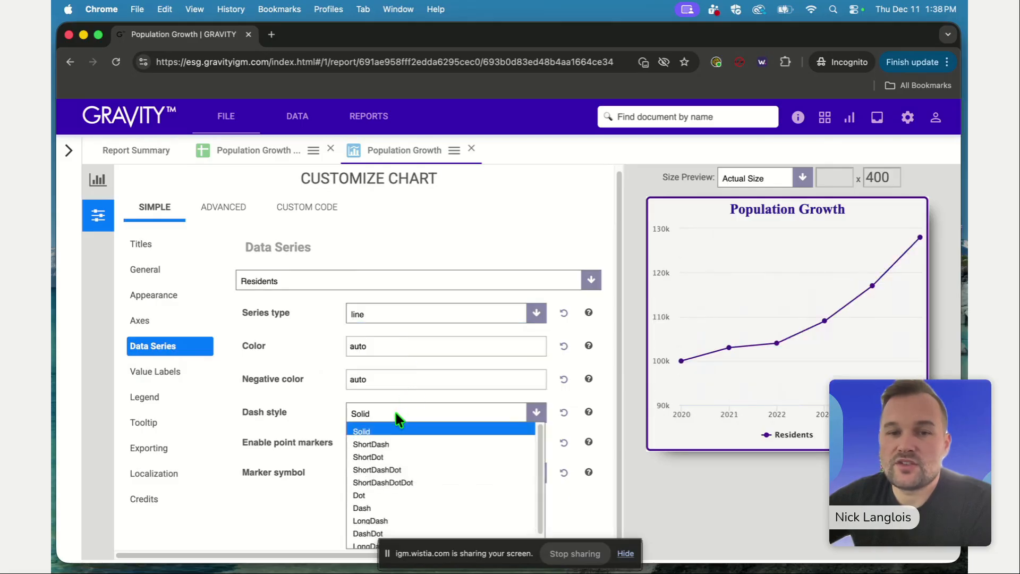
click(396, 444)
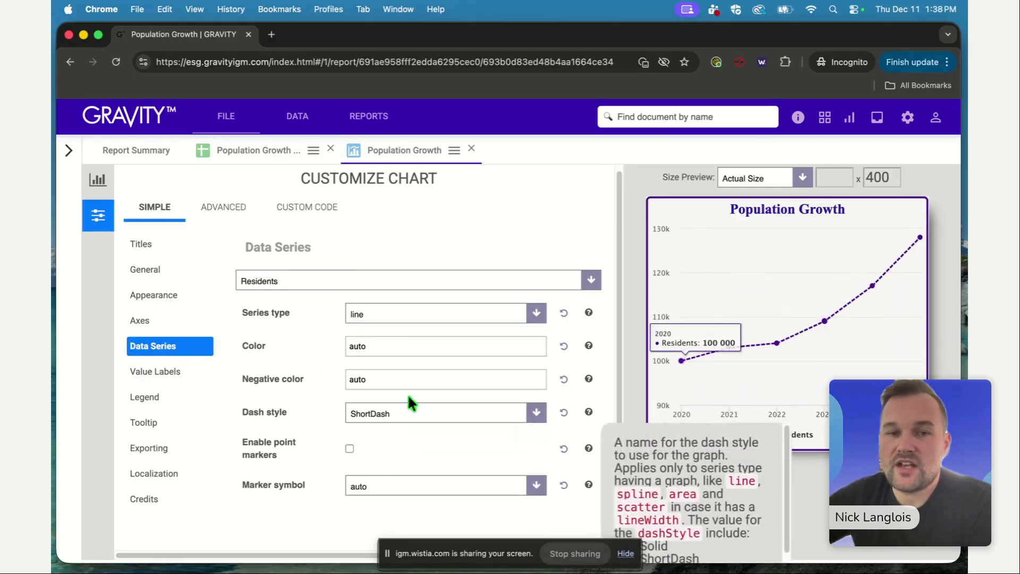
- Set the Residents series' dash style to Dot and turn off its point markers
click(408, 414)
click(406, 491)
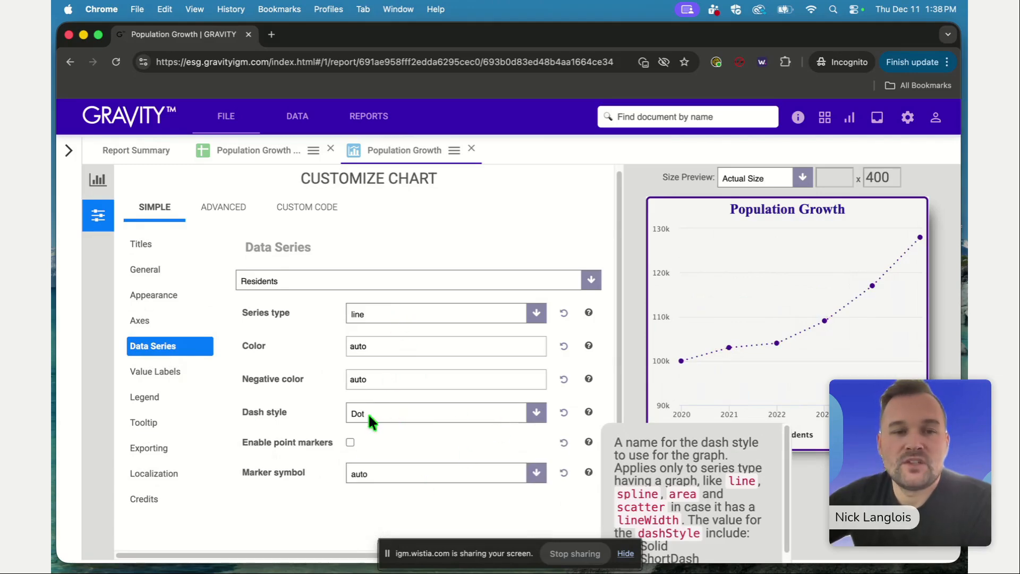
click(350, 442)
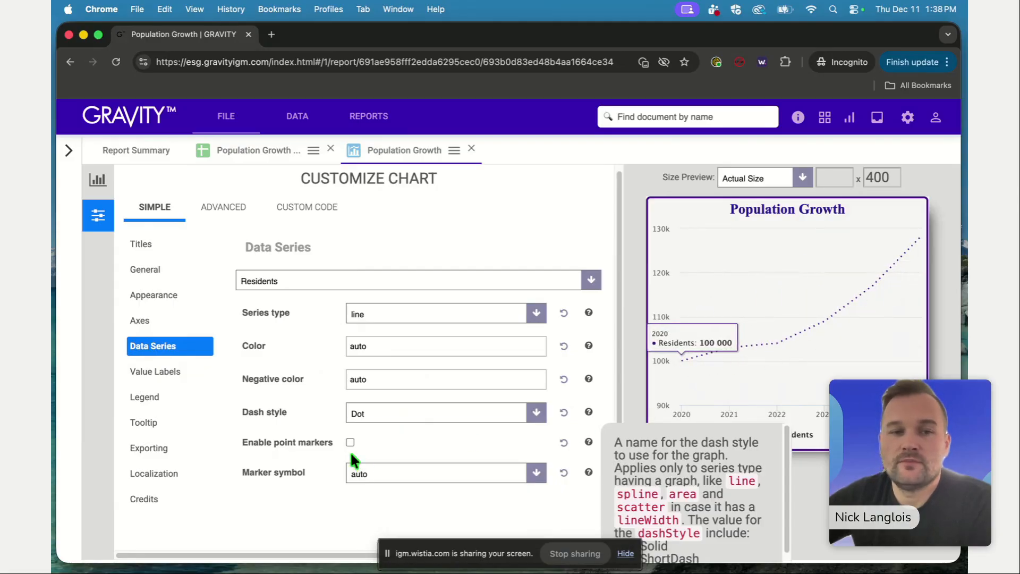
- Set the Residents series type back to auto
click(391, 313)
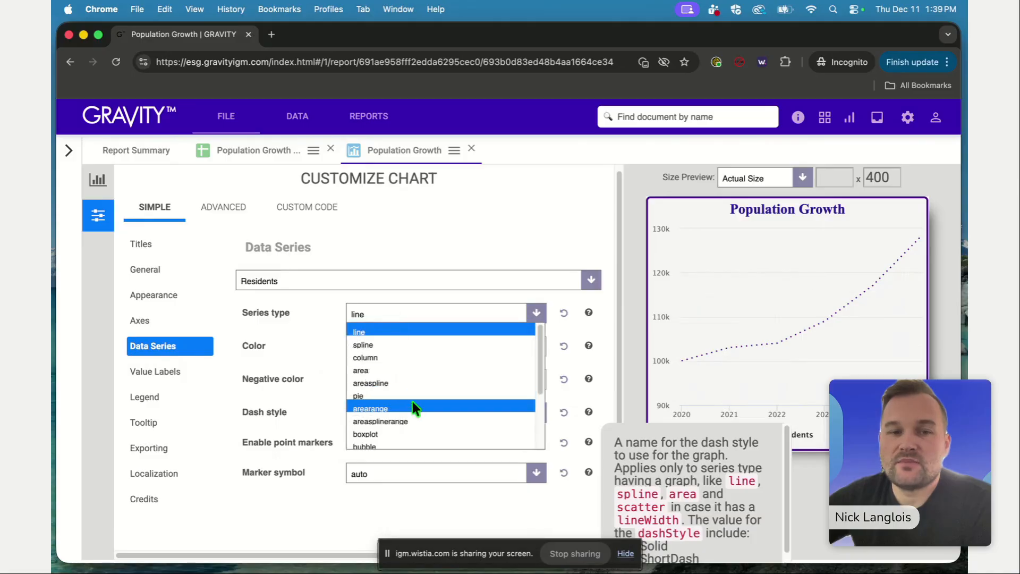
scroll(474, 391, down, 3)
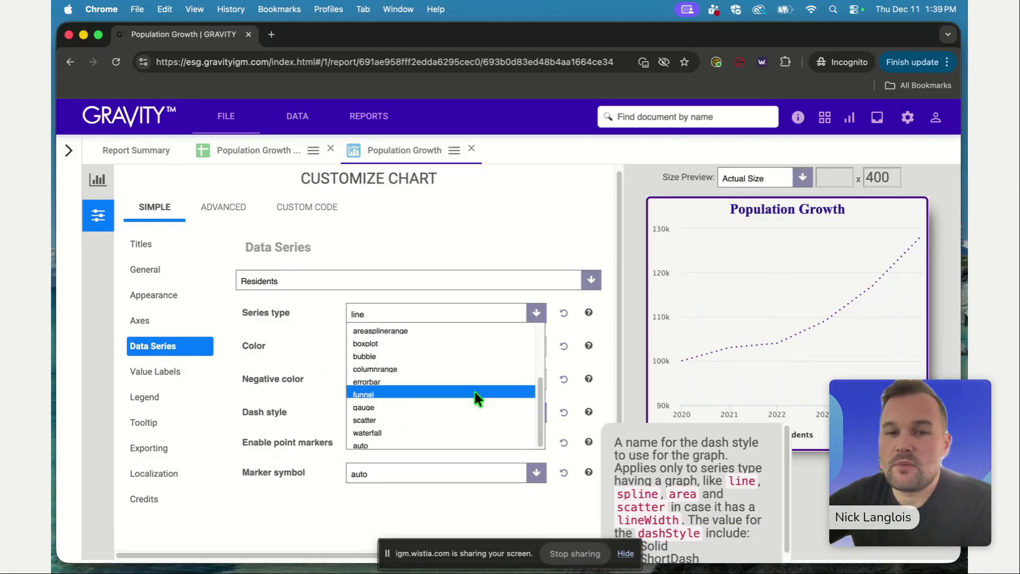
click(423, 442)
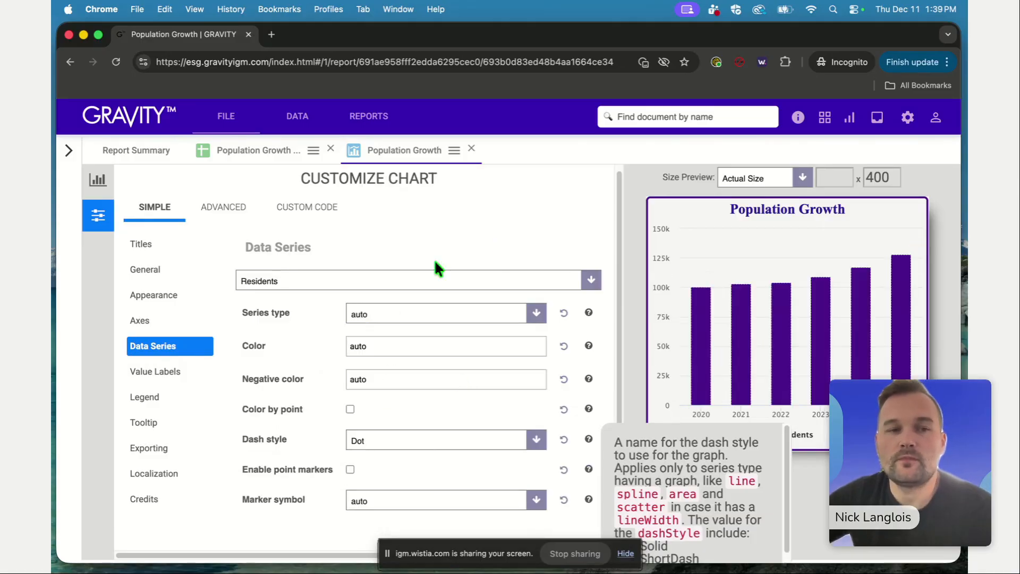
- Enable value labels for all data series in the chart
click(166, 372)
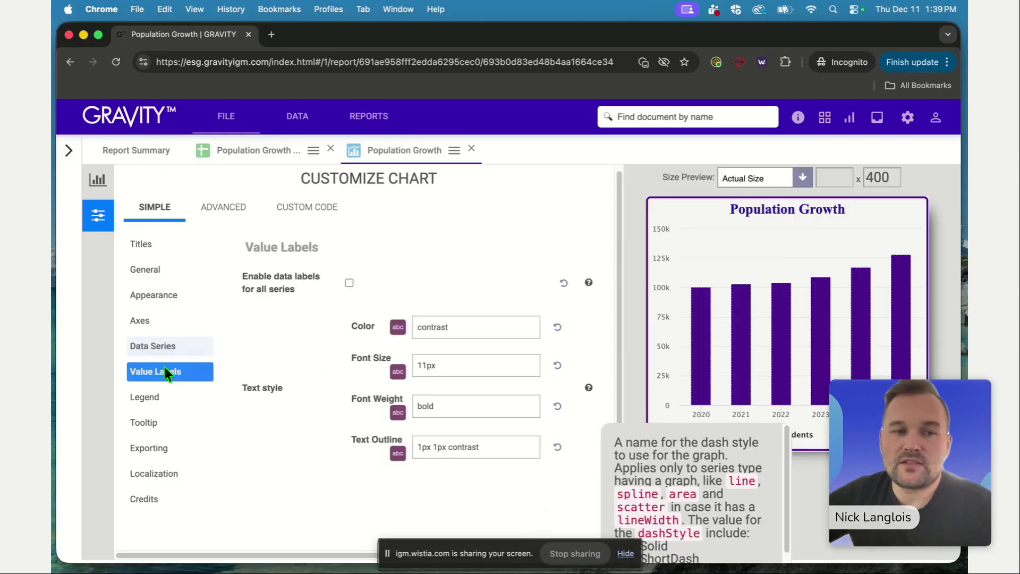
click(349, 283)
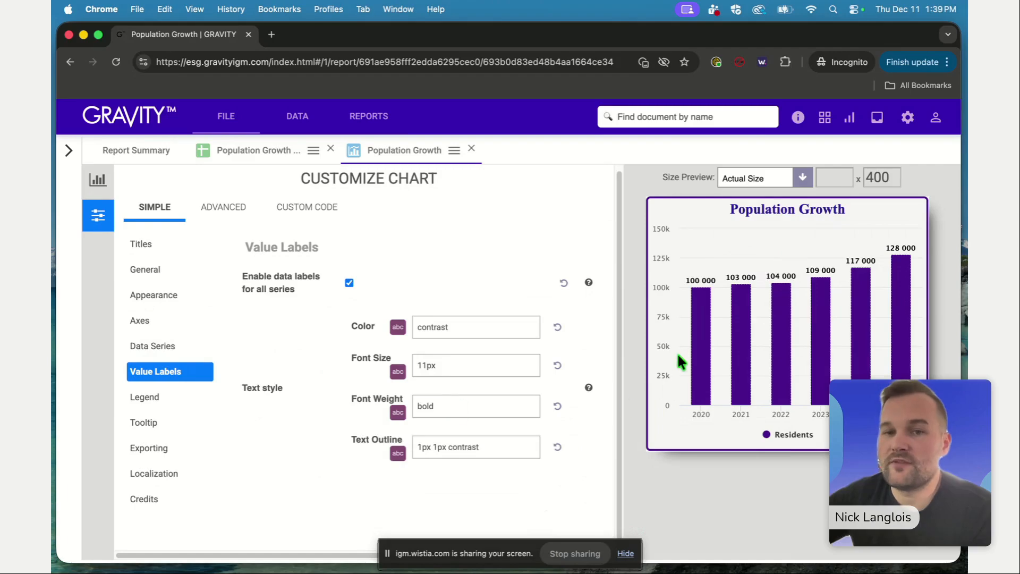
mouse_move(713, 283)
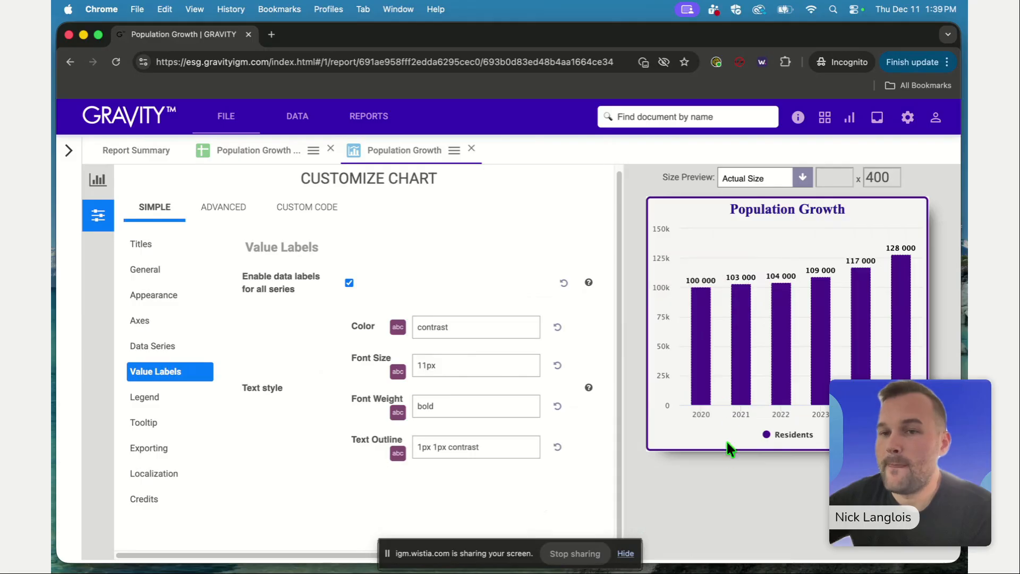
- Open the legend settings and switch the legend off and back on
click(147, 402)
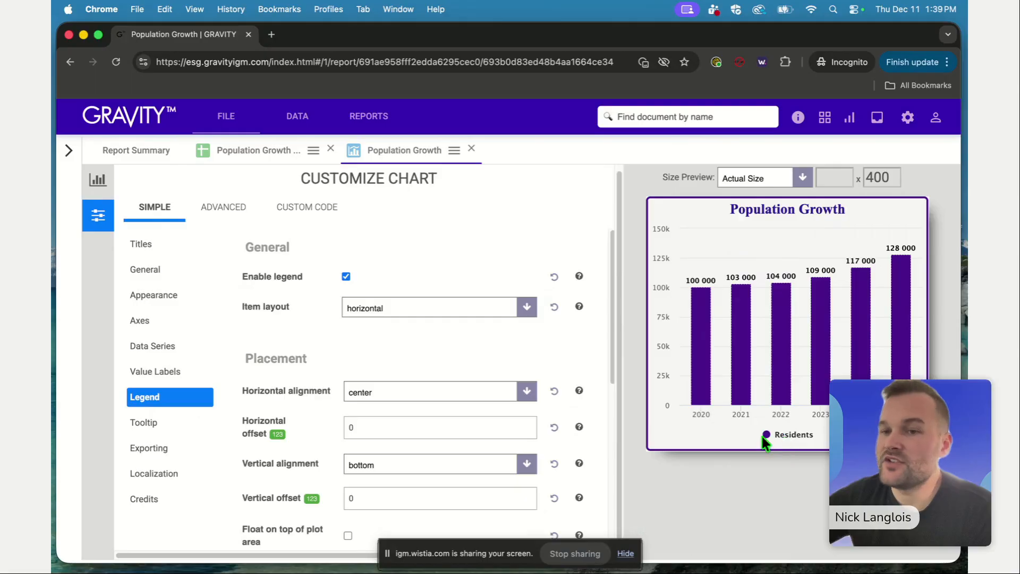
click(347, 277)
click(347, 276)
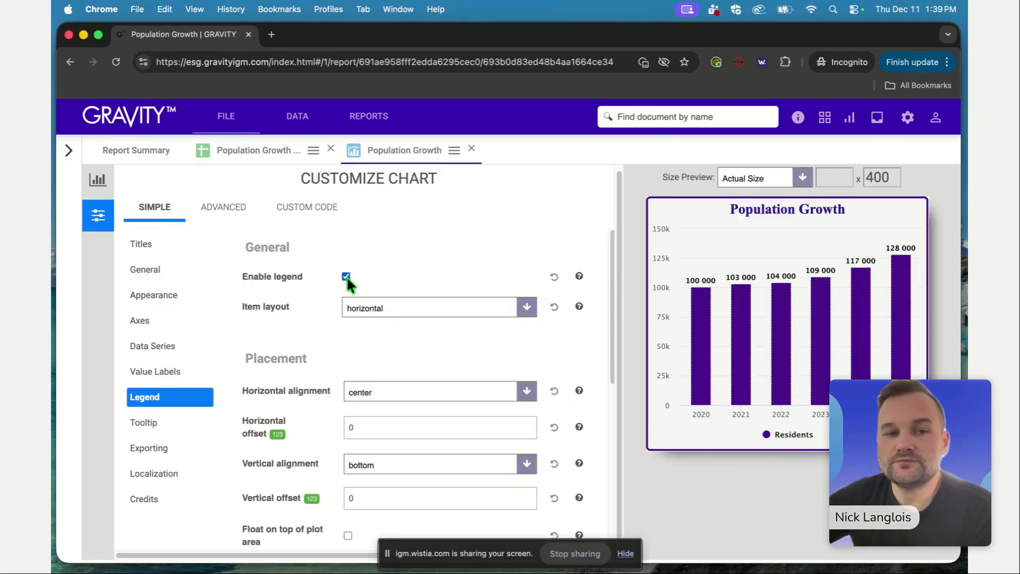
- Try the left and right horizontal alignments for the legend and return it to center
scroll(373, 352, down, 1)
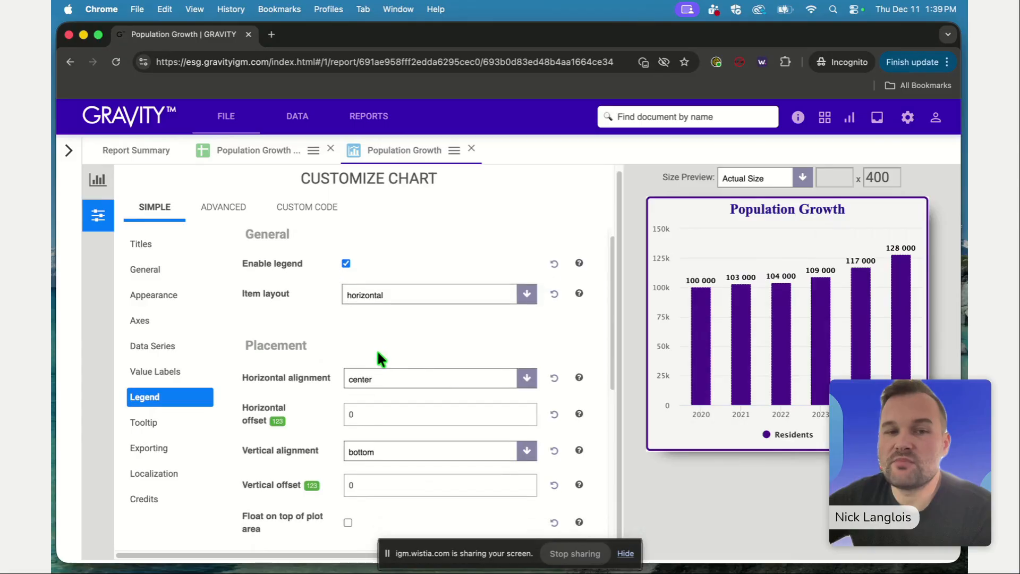
click(398, 378)
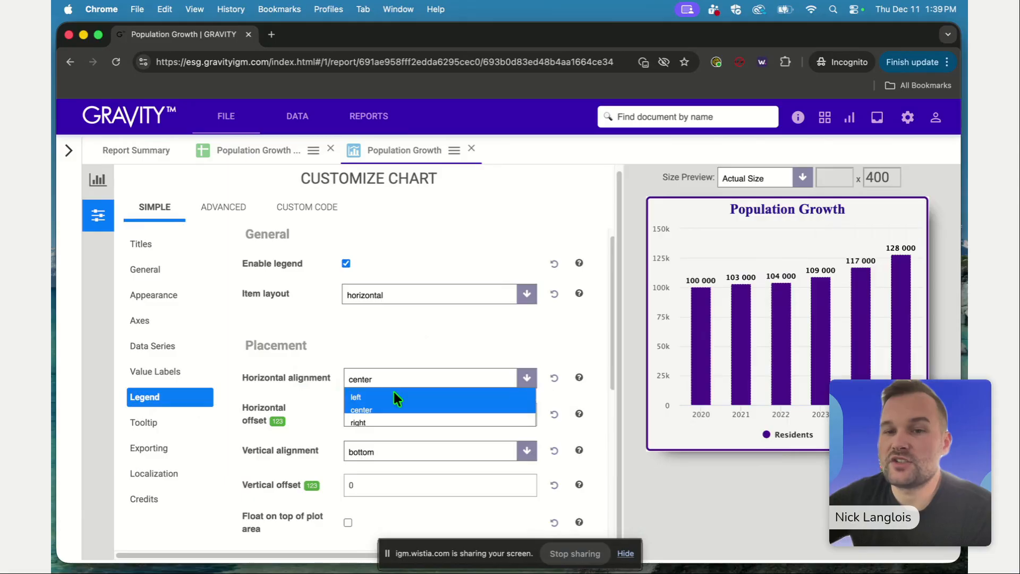
click(394, 395)
click(397, 376)
click(390, 421)
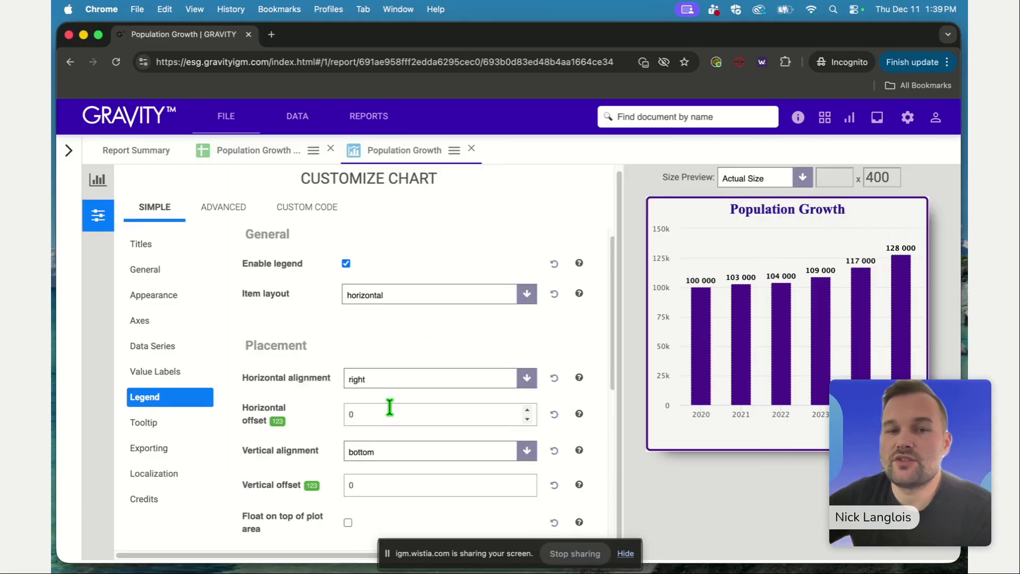
click(393, 375)
click(384, 406)
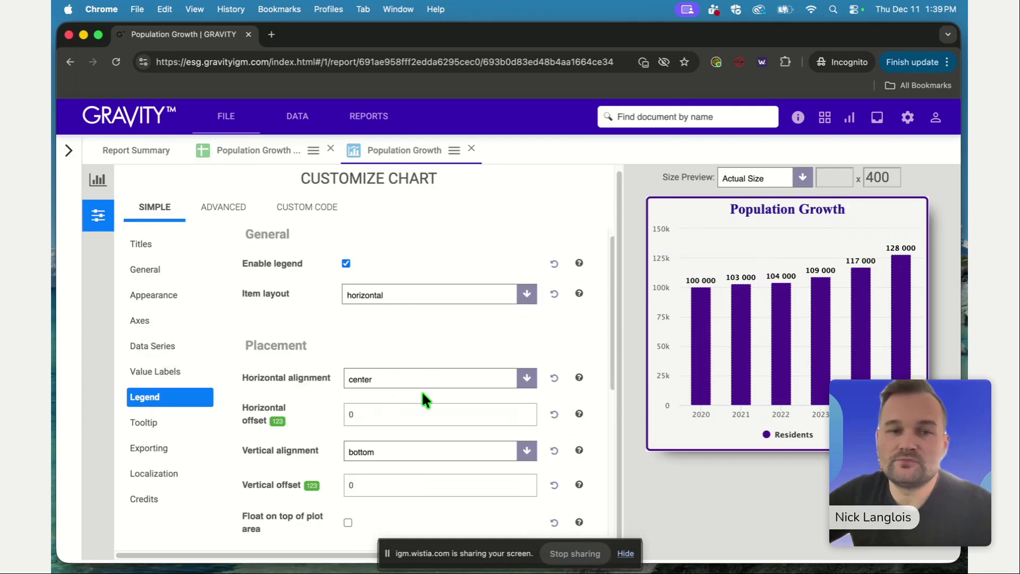
- Try the bold option on the legend's text style and toggle it back
scroll(424, 388, down, 5)
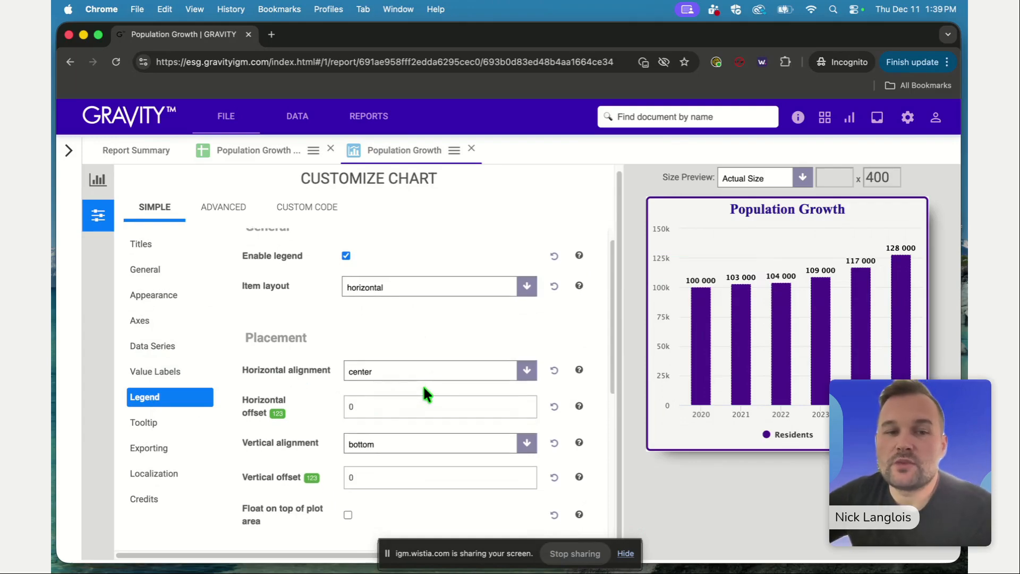
scroll(423, 387, down, 8)
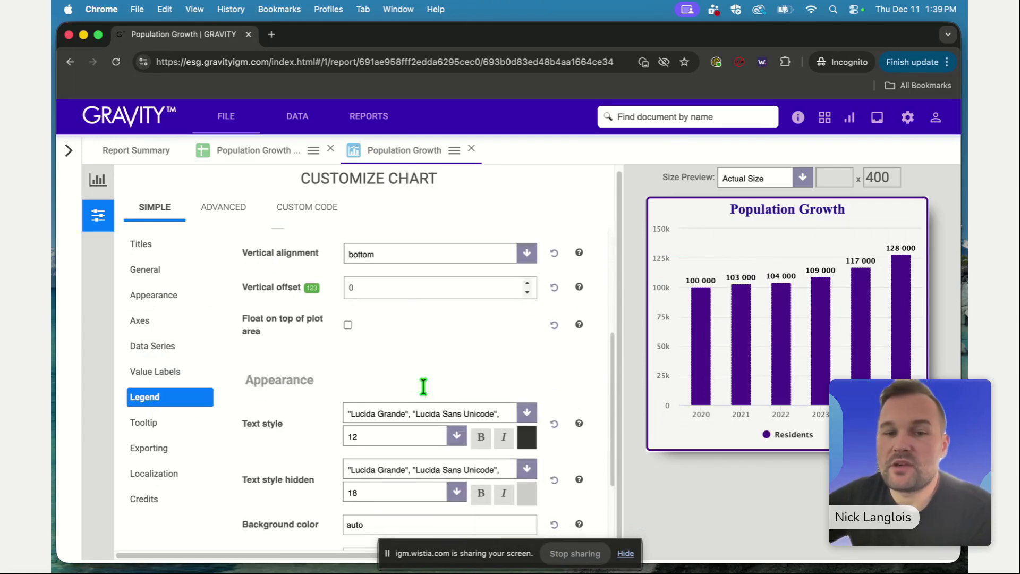
scroll(424, 393, down, 1)
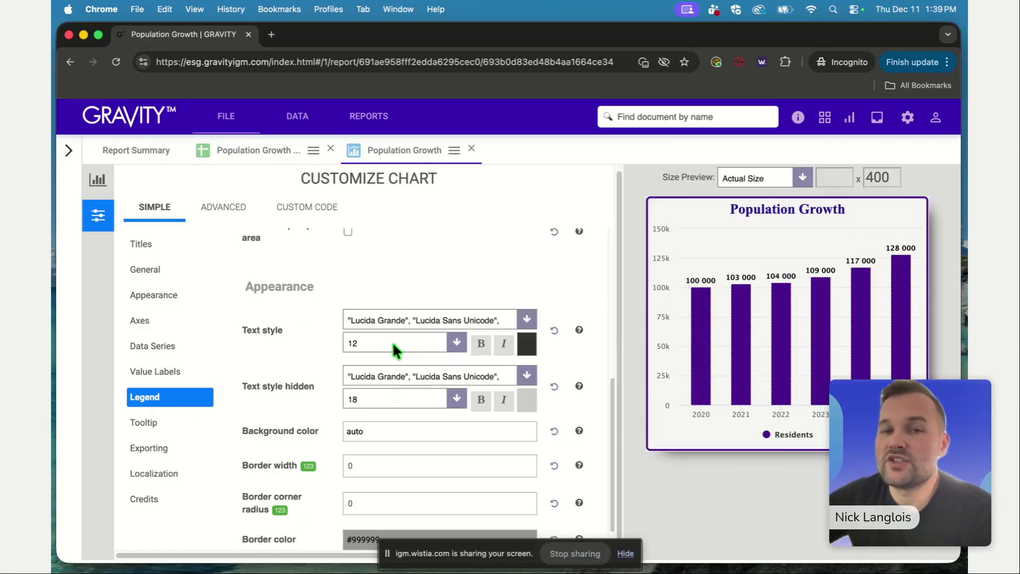
click(476, 345)
click(476, 345)
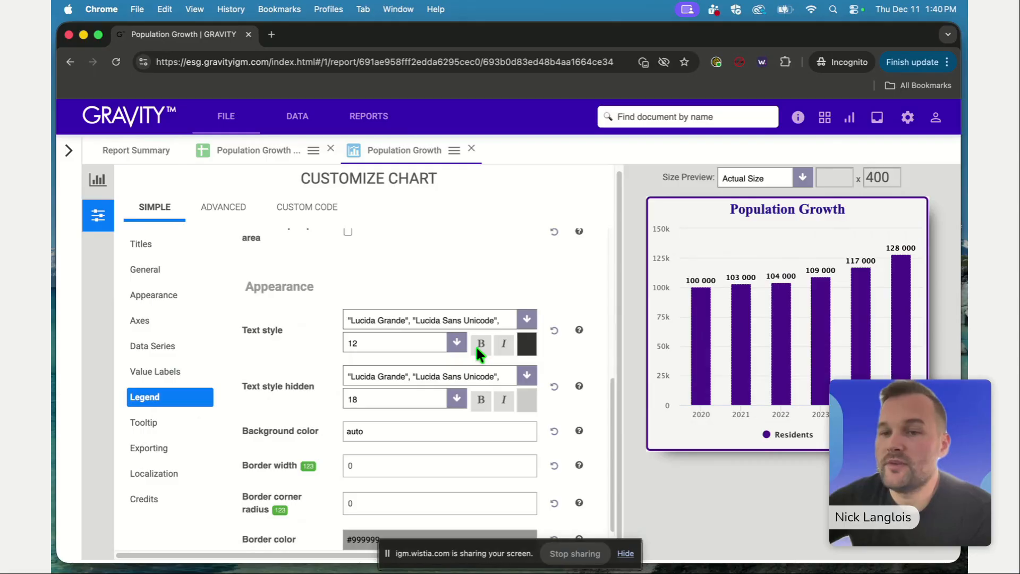
- Try #e91e63 as the legend's background color and settle on light purple #ce93d8
scroll(362, 380, down, 1)
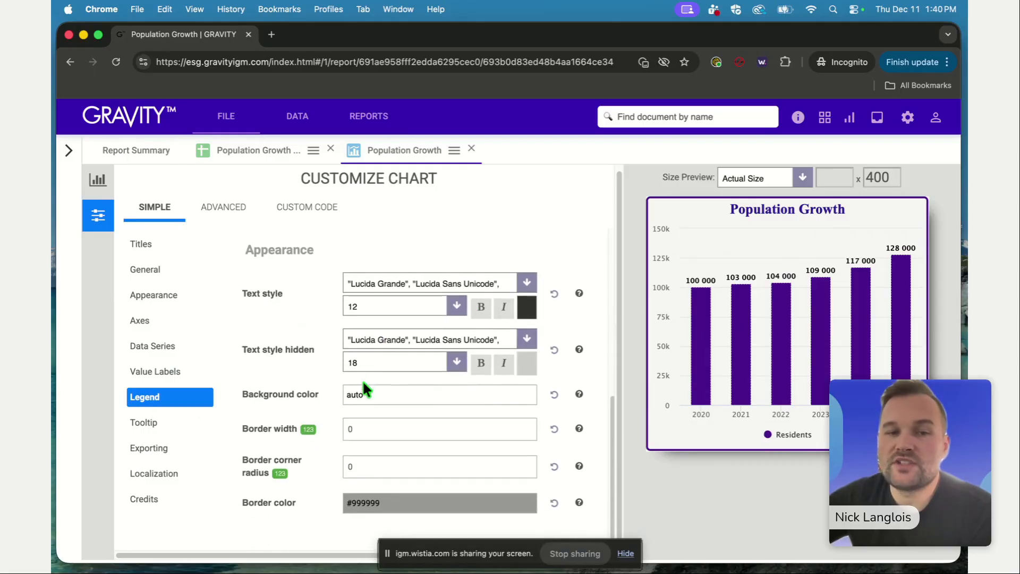
scroll(363, 381, down, 1)
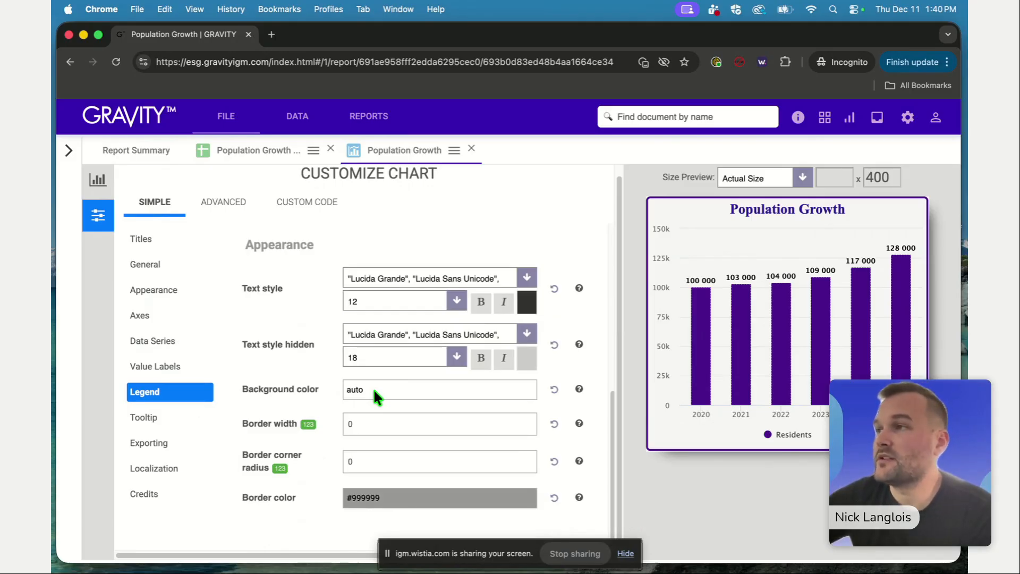
click(374, 387)
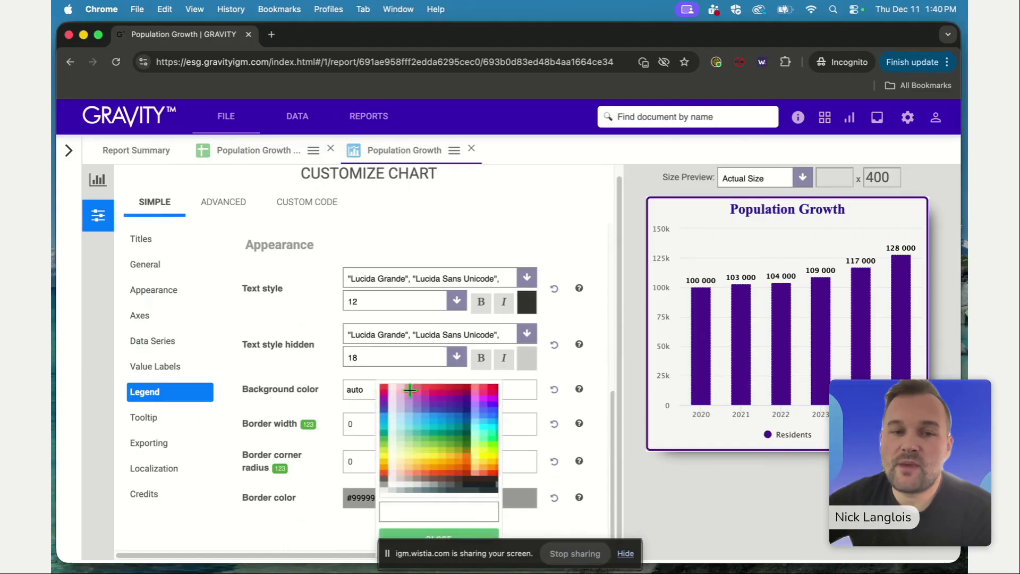
click(381, 390)
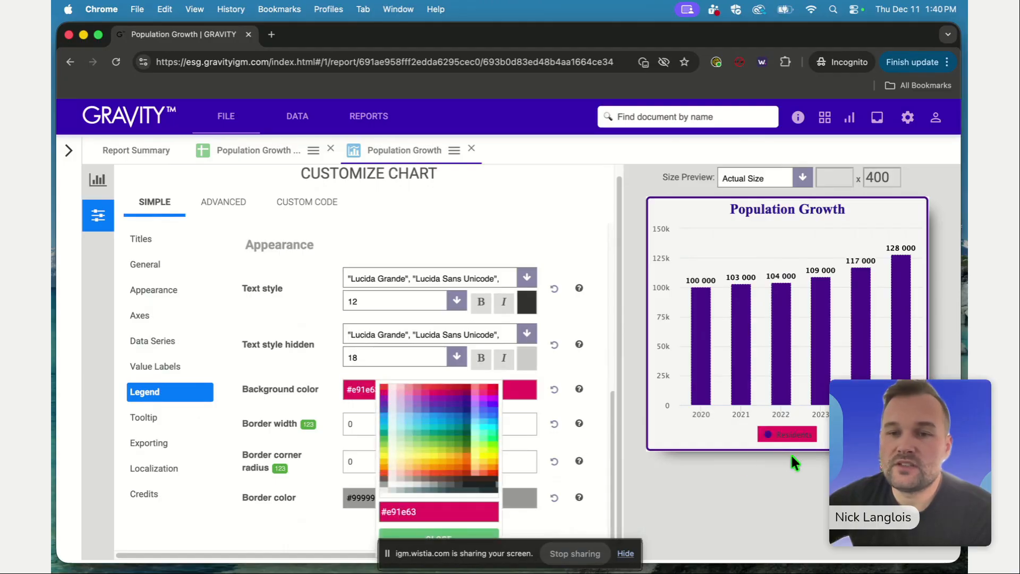
click(409, 404)
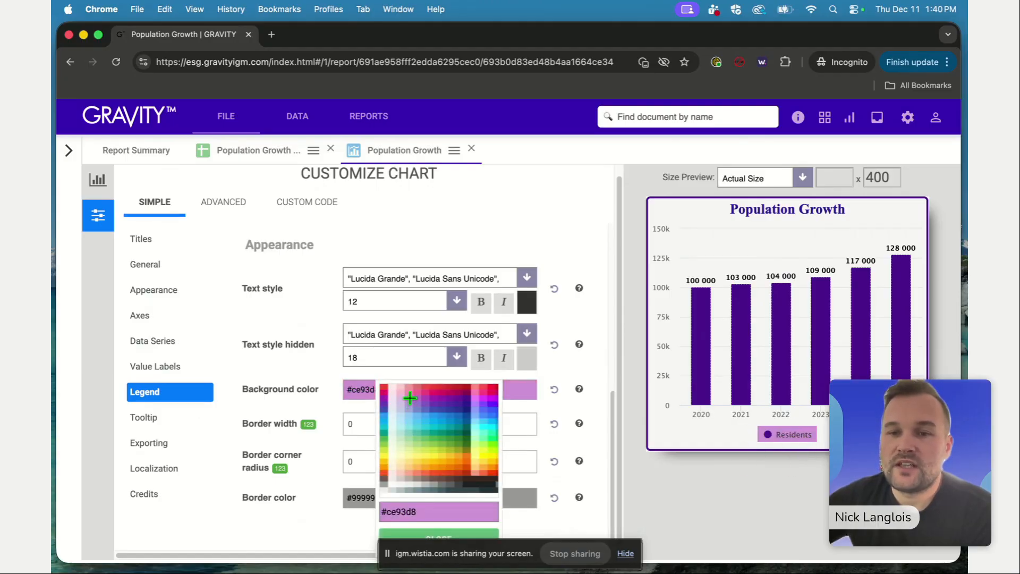
click(326, 425)
- Give the legend a border with a width of 3 and the dark purple color #311b92
click(526, 420)
click(527, 419)
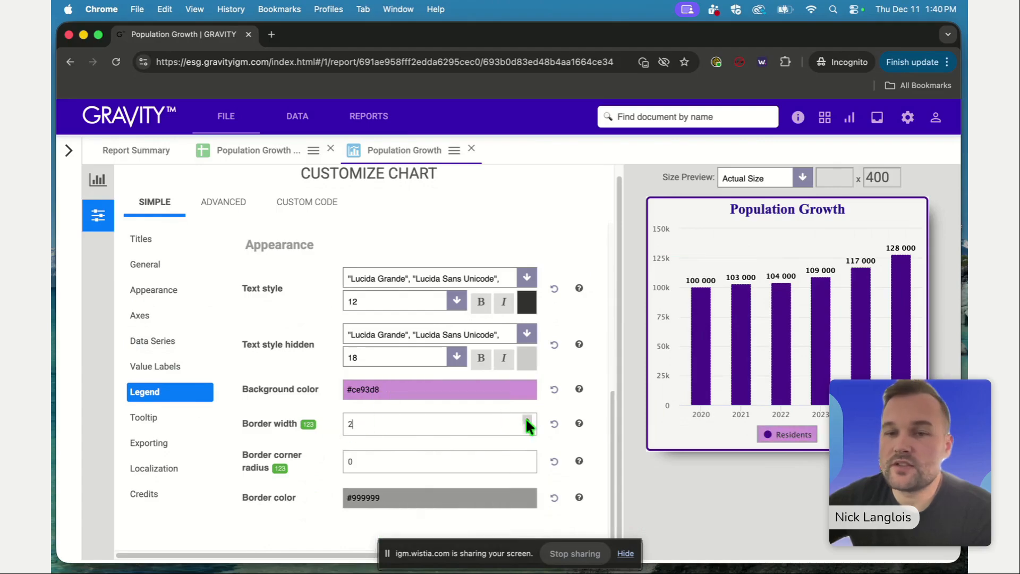
click(526, 419)
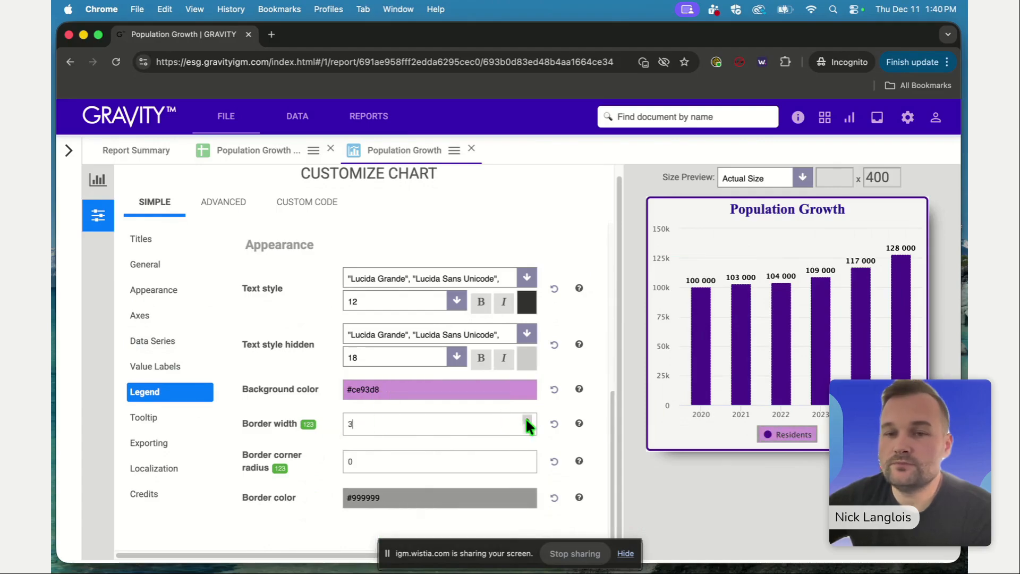
click(438, 502)
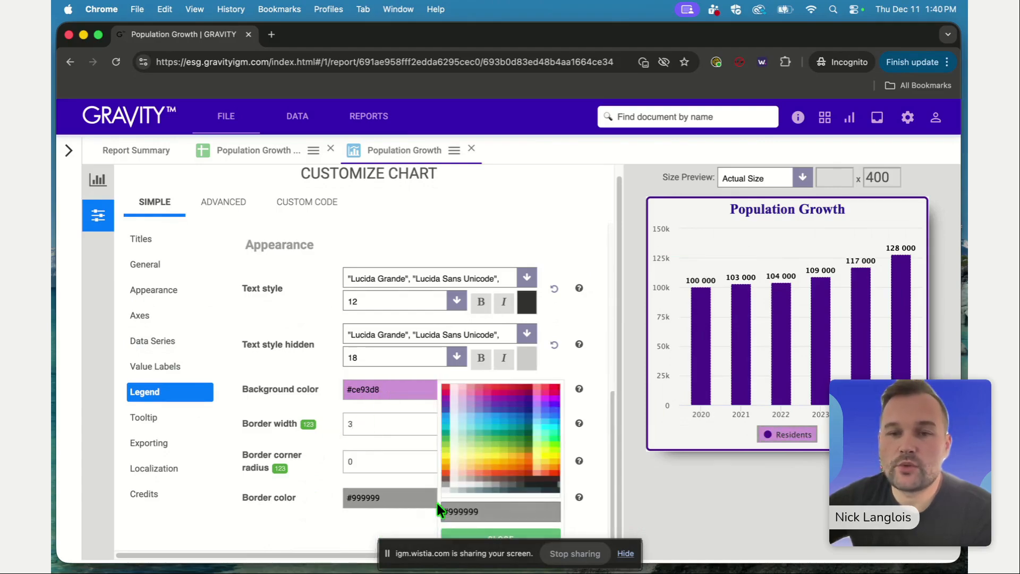
click(525, 398)
click(582, 369)
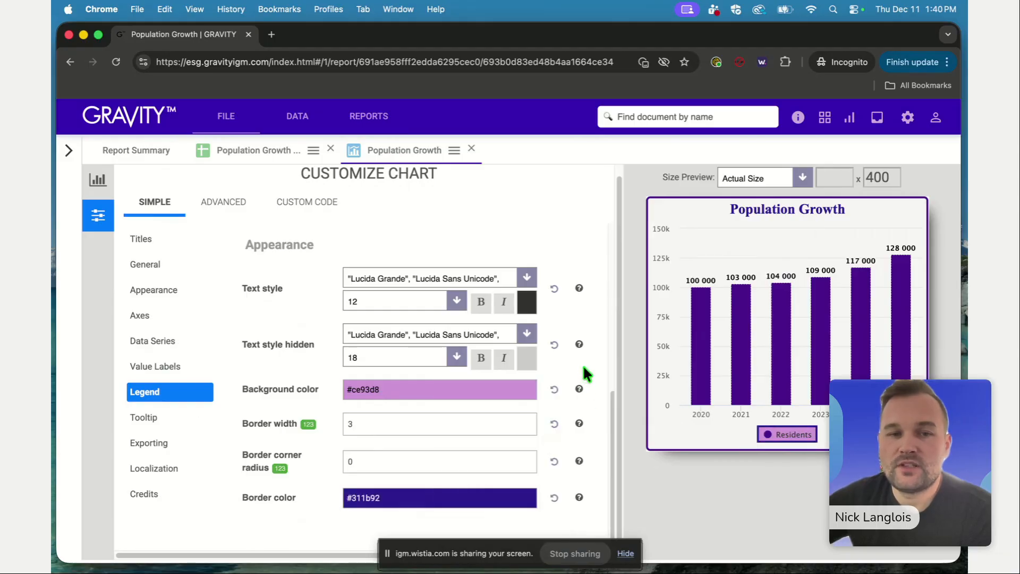
- Set the legend's border corner radius to 5 and disable the legend
click(526, 458)
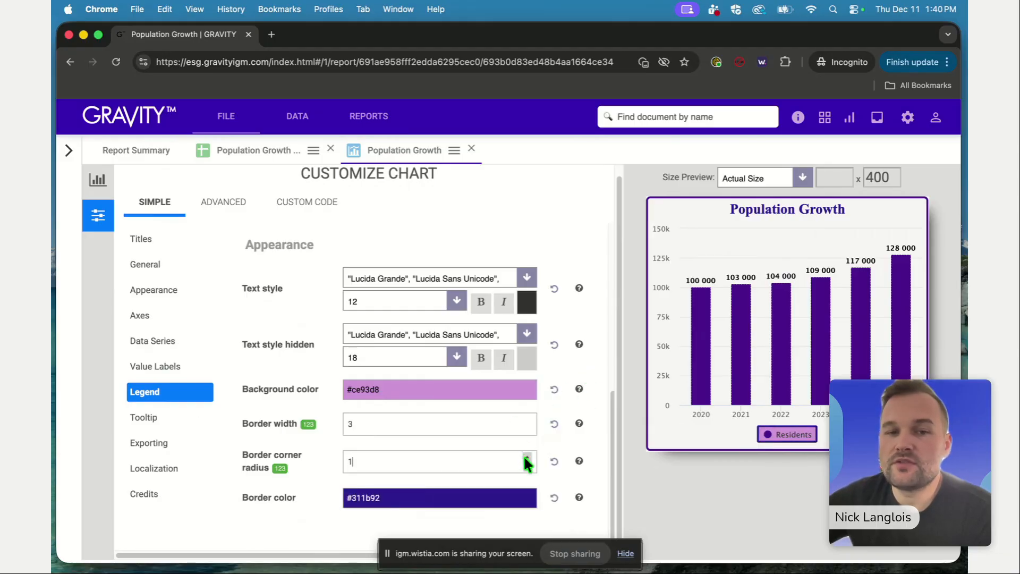
click(526, 458)
click(526, 458)
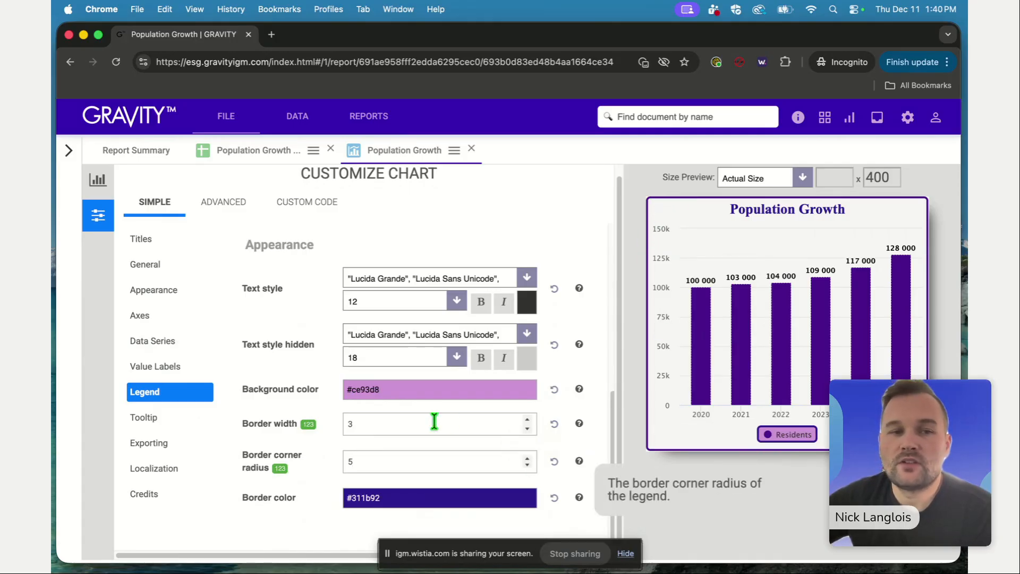
scroll(410, 422, up, 5)
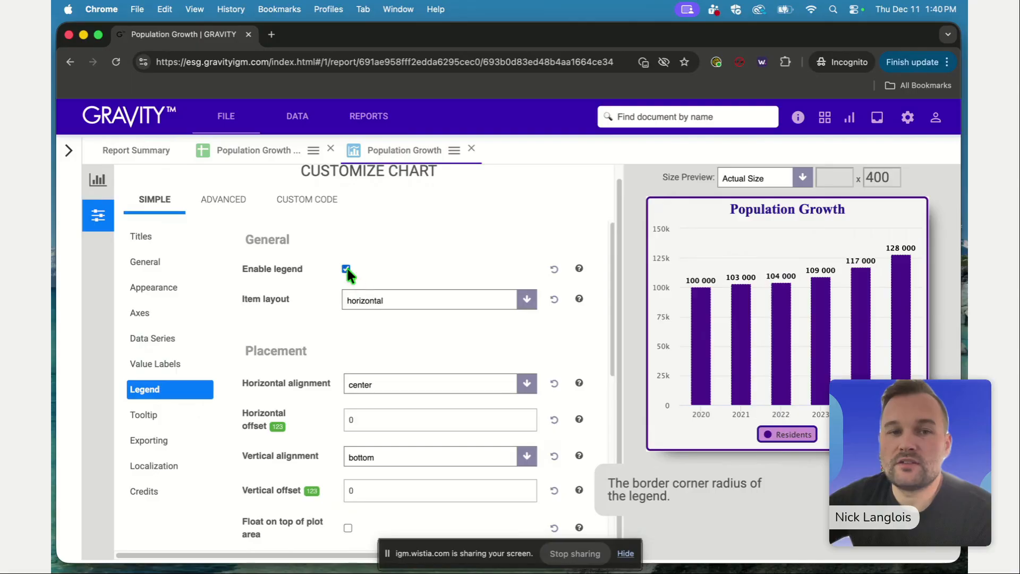
click(346, 268)
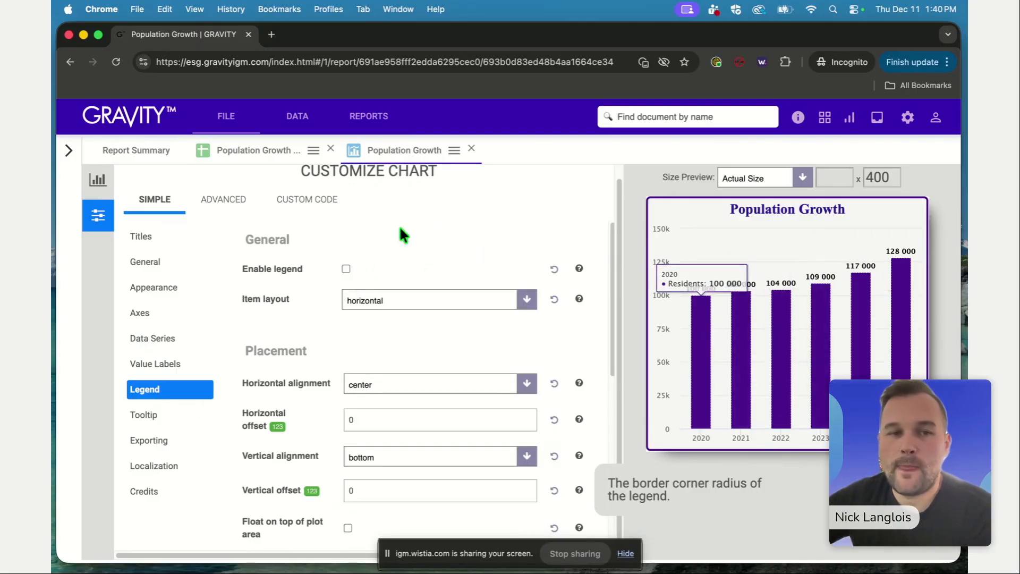
- Review the chart's tooltip and exporting settings and the actions available for the chart document
click(143, 418)
click(144, 441)
click(143, 416)
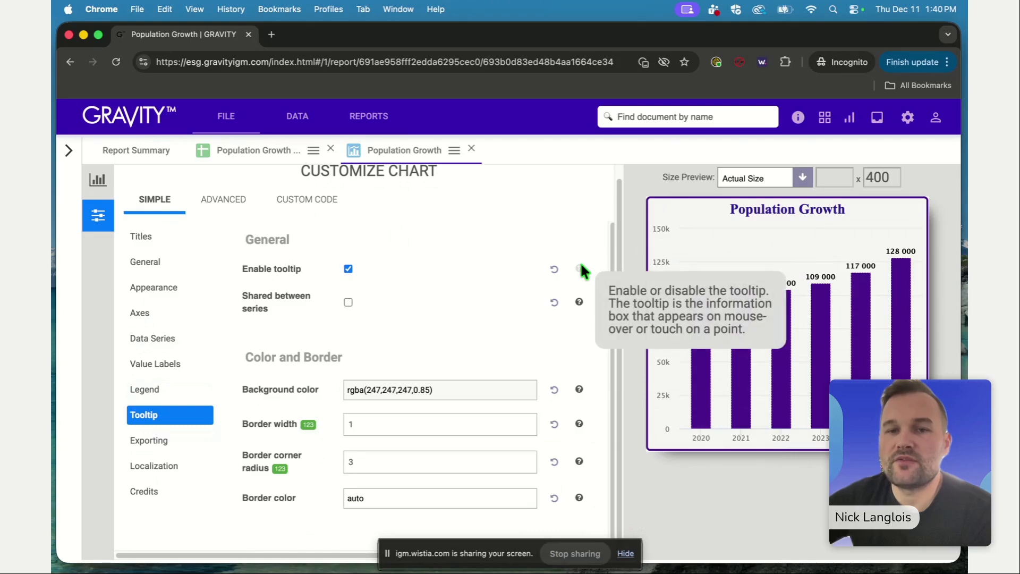
mouse_move(579, 301)
mouse_move(579, 388)
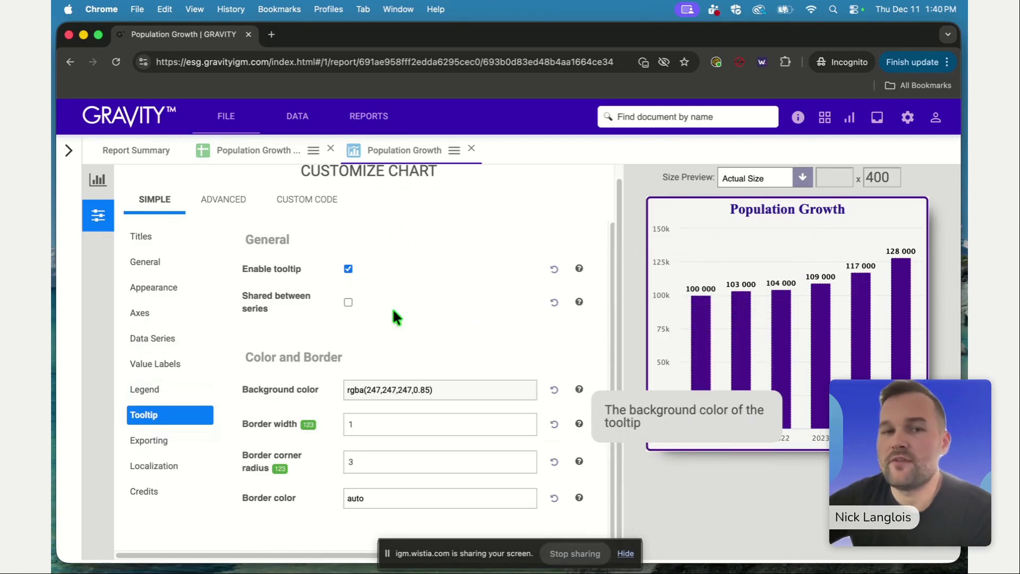
click(176, 442)
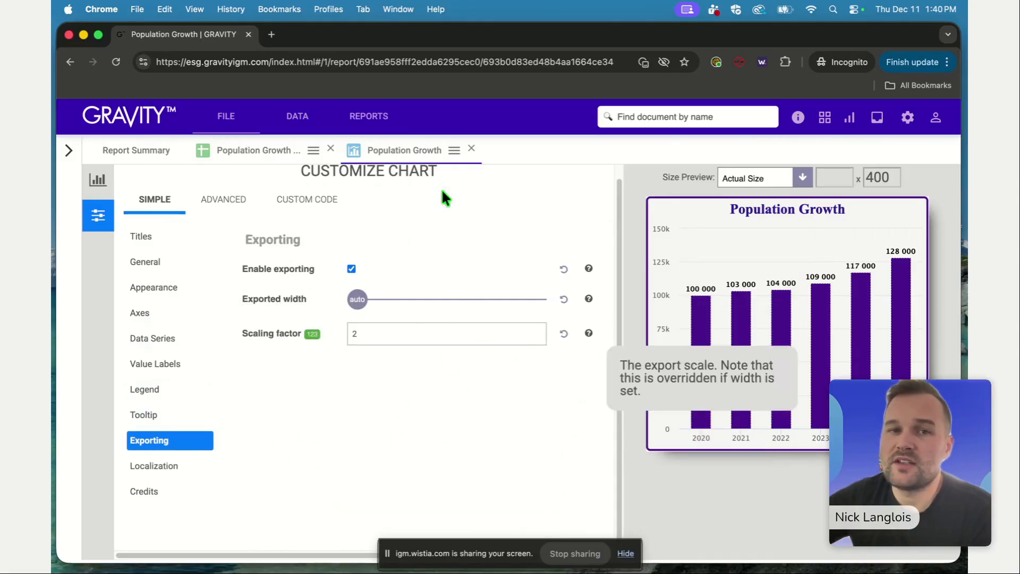
click(453, 151)
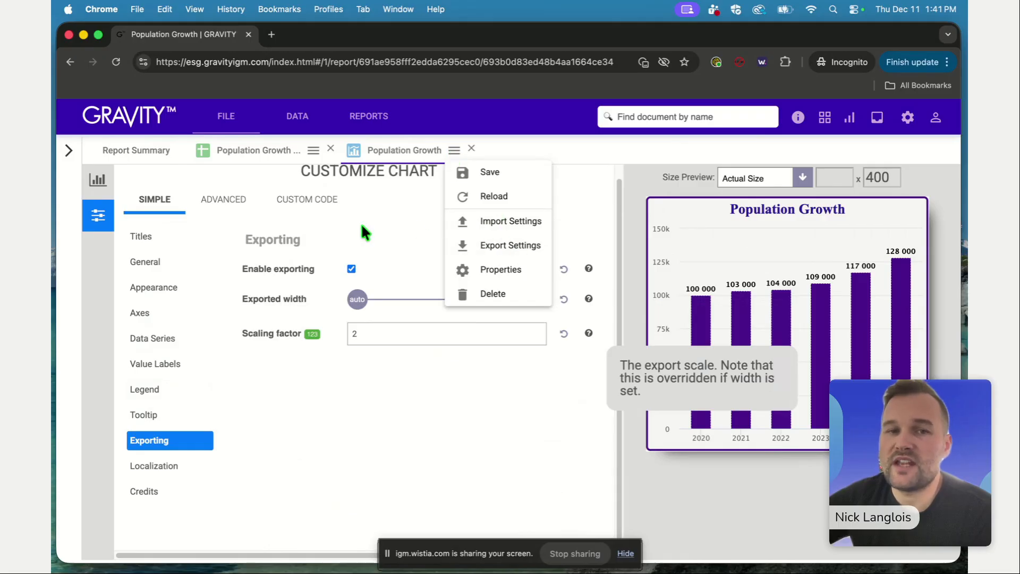
click(404, 214)
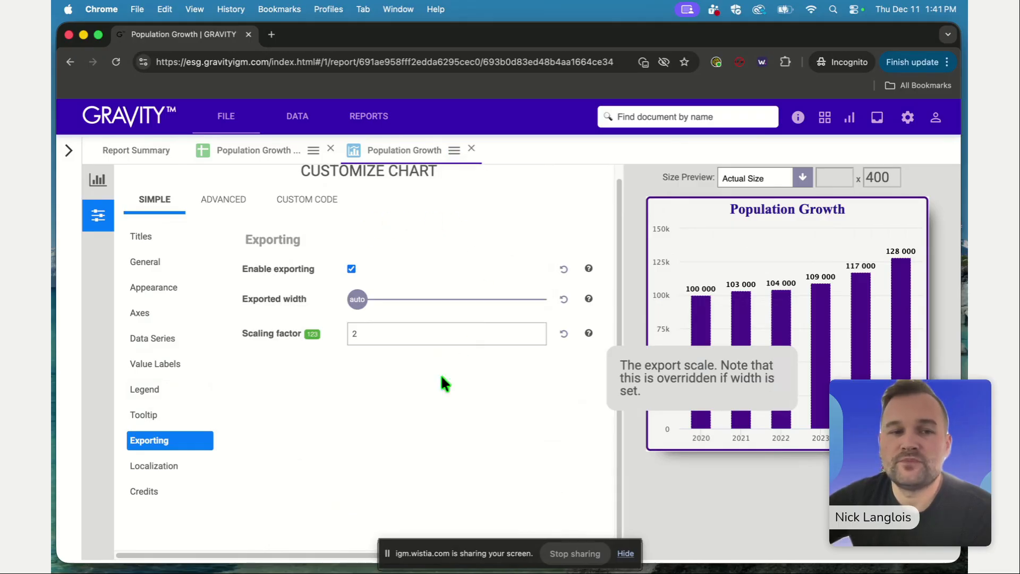
- Set the thousands separator to a comma in the chart's localization number formatting
click(162, 466)
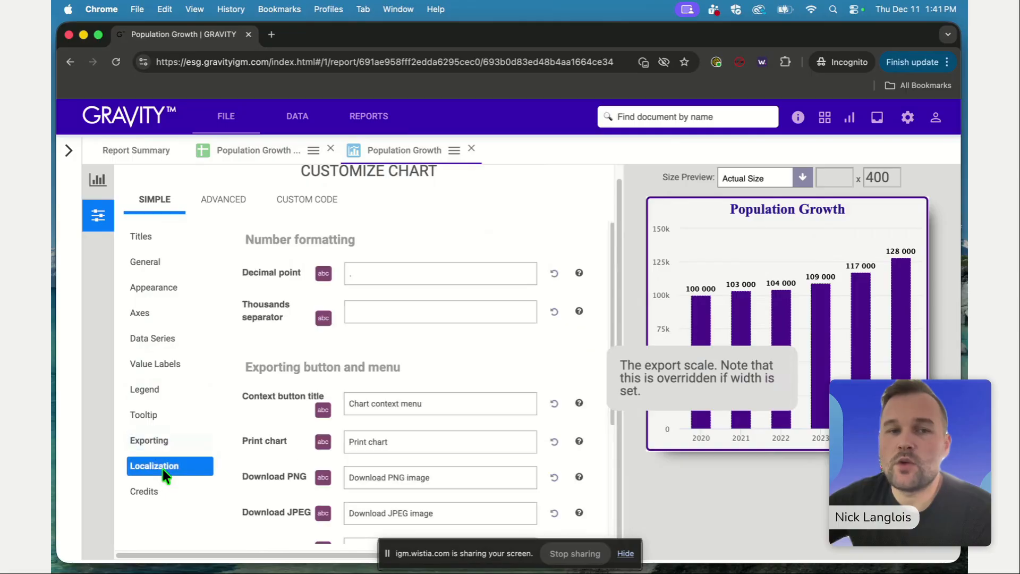
scroll(316, 378, up, 1)
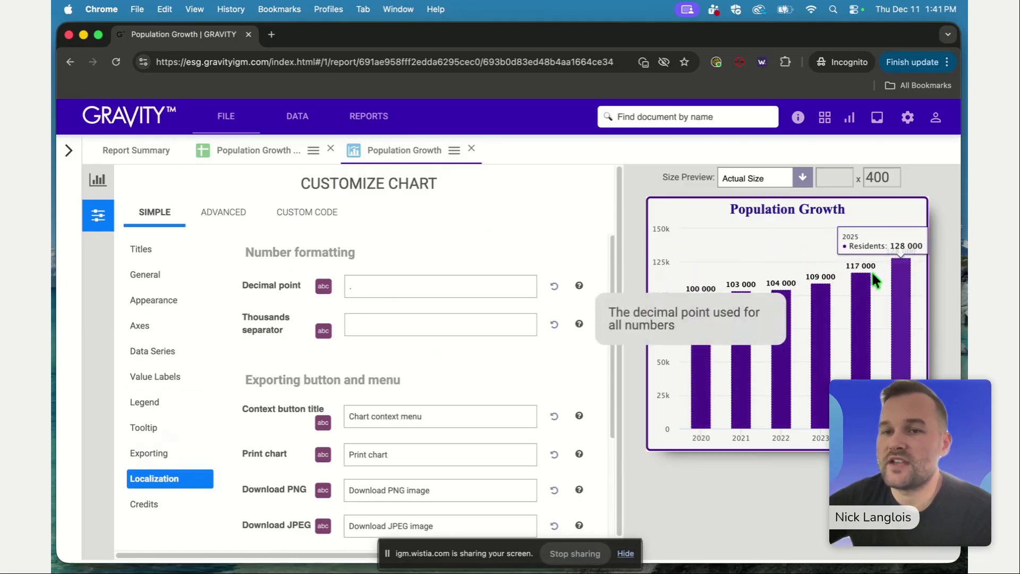
drag(419, 285, 344, 286)
click(432, 253)
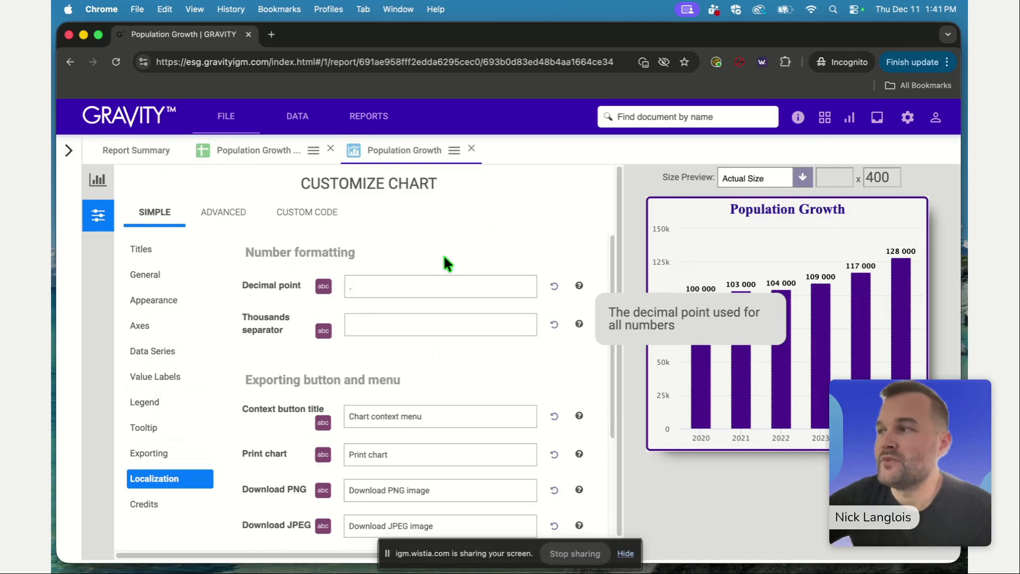
click(388, 323)
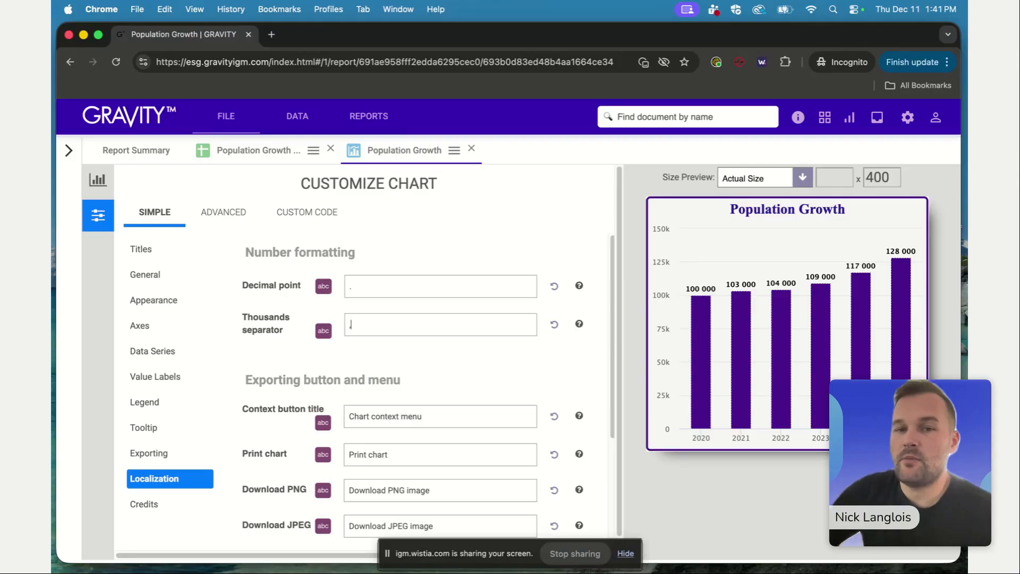
mouse_move(738, 282)
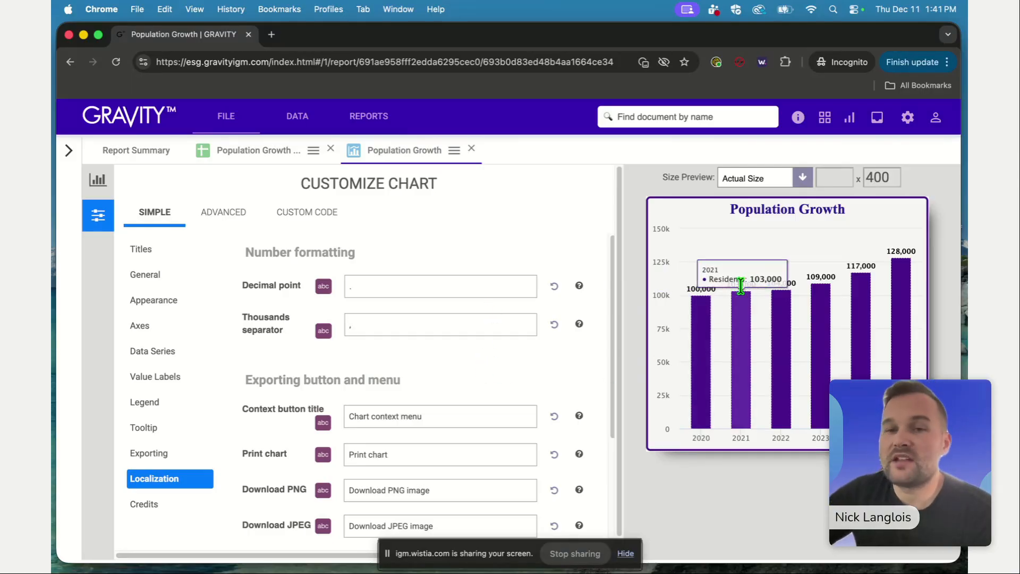
mouse_move(705, 319)
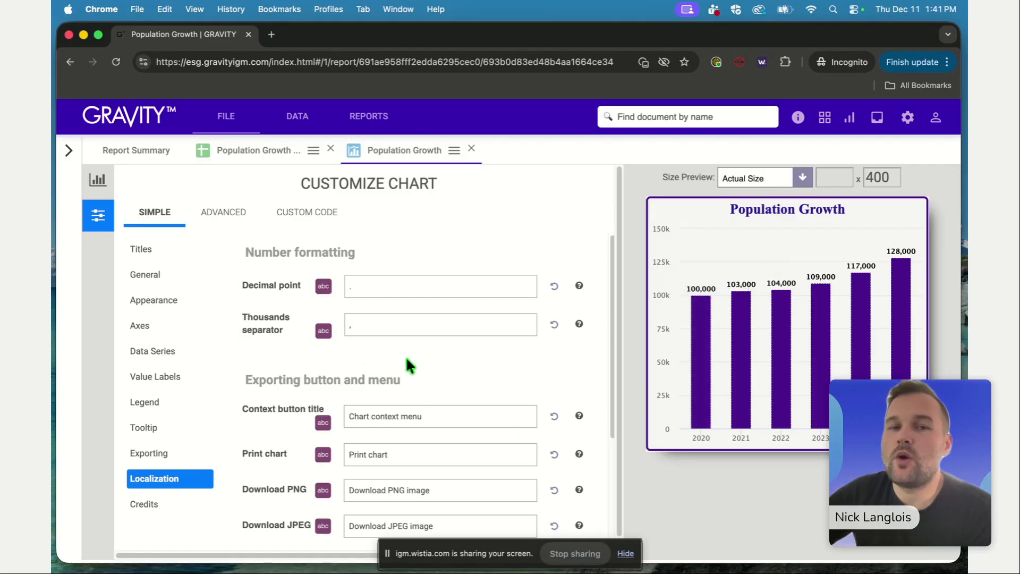
drag(355, 328, 344, 325)
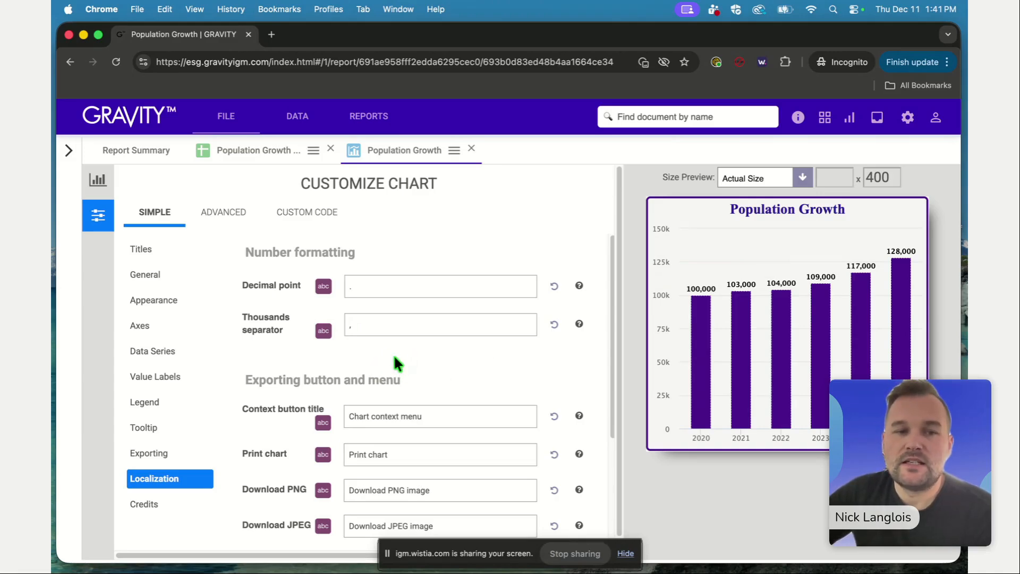
- Enable the chart's credits and shorten the credits text to "IGM Gravity"
scroll(291, 364, down, 5)
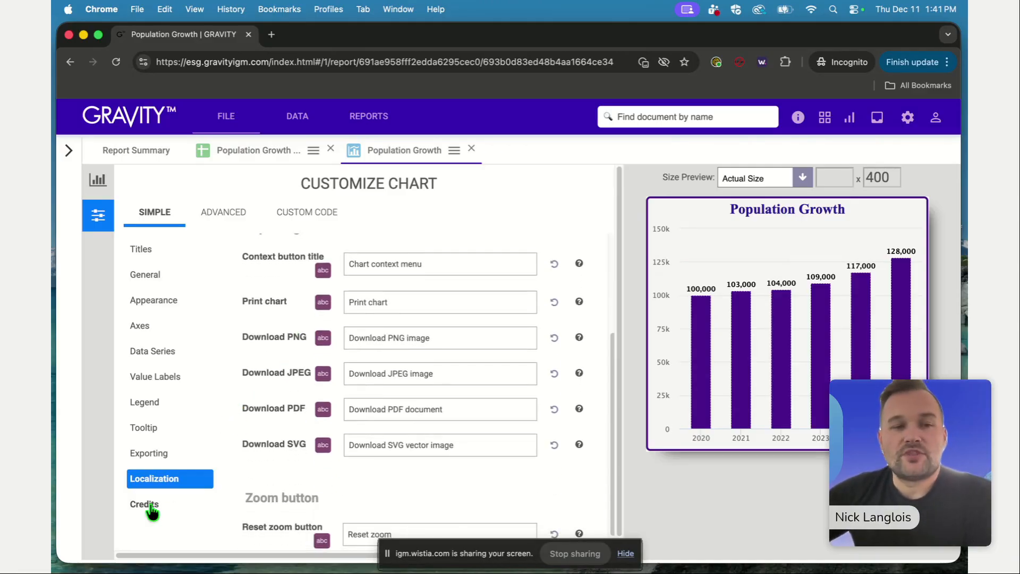
click(151, 508)
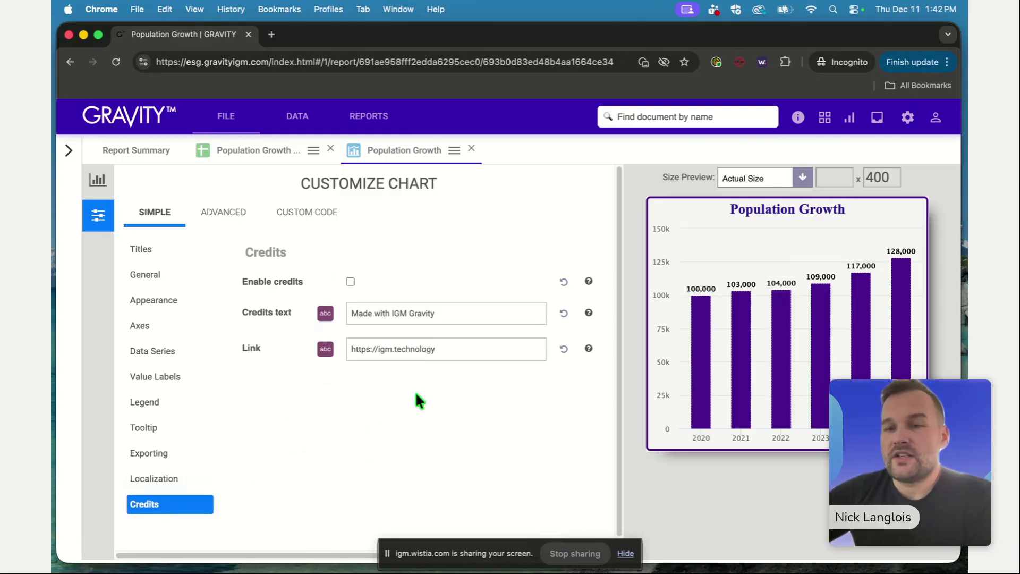
click(350, 282)
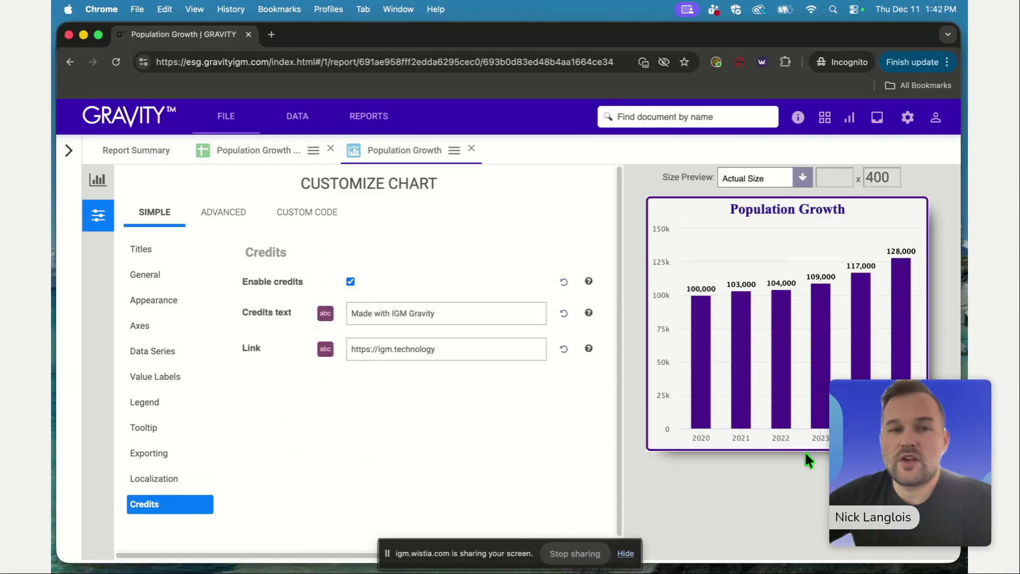
drag(392, 318, 349, 318)
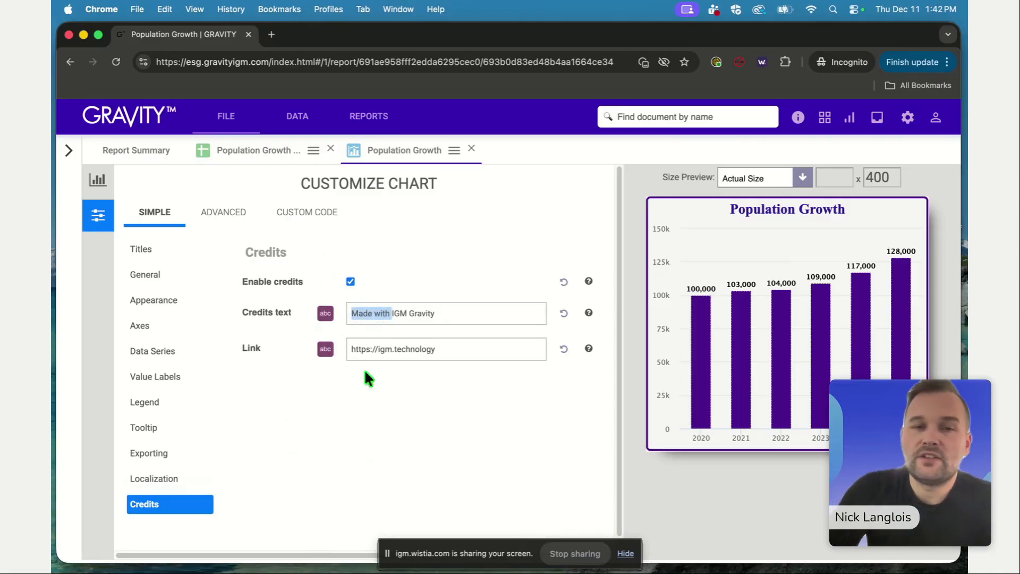
key(BackSpace)
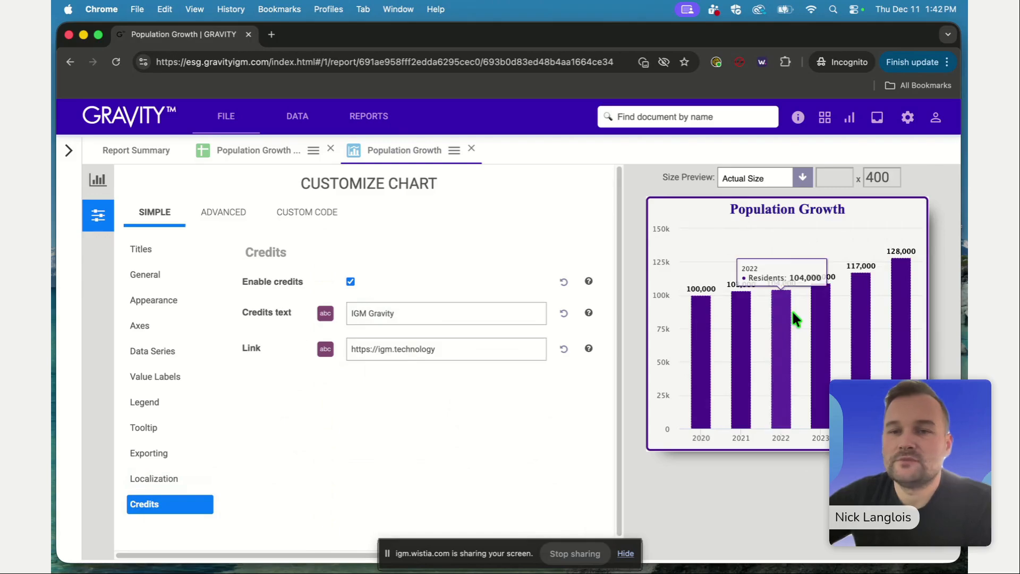
click(141, 253)
click(142, 274)
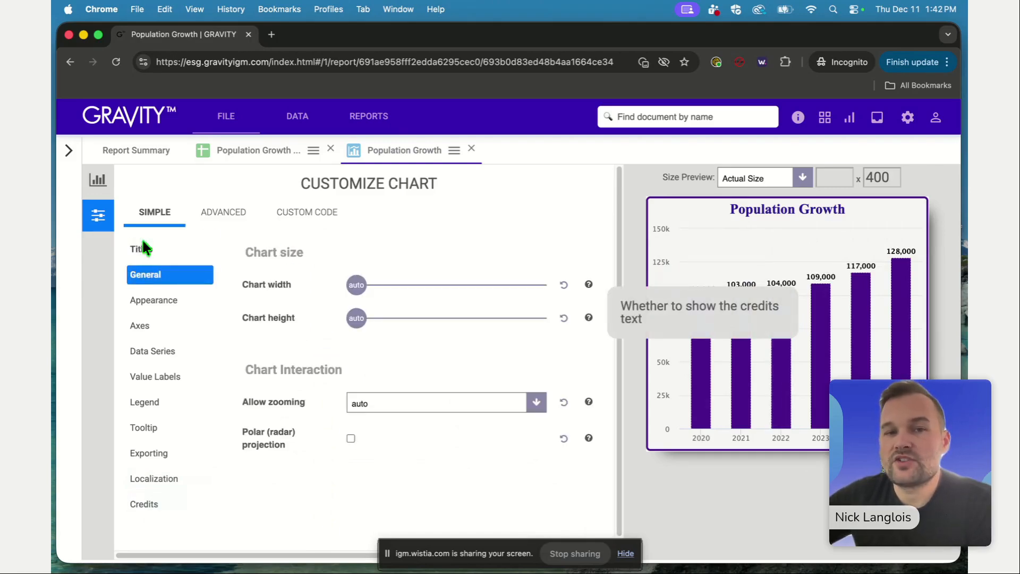
click(143, 247)
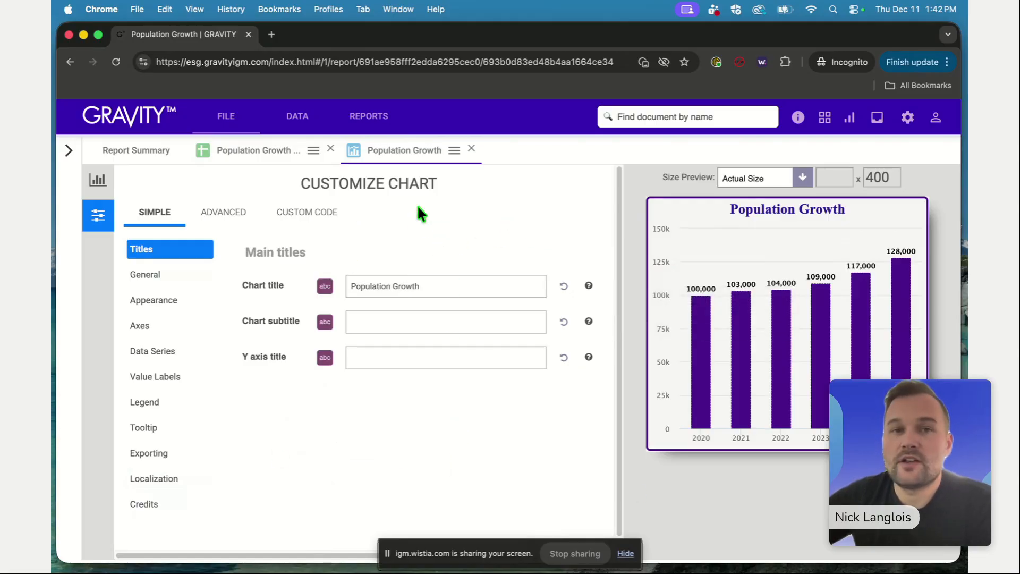
- Save the changes to the Population Growth chart
click(472, 148)
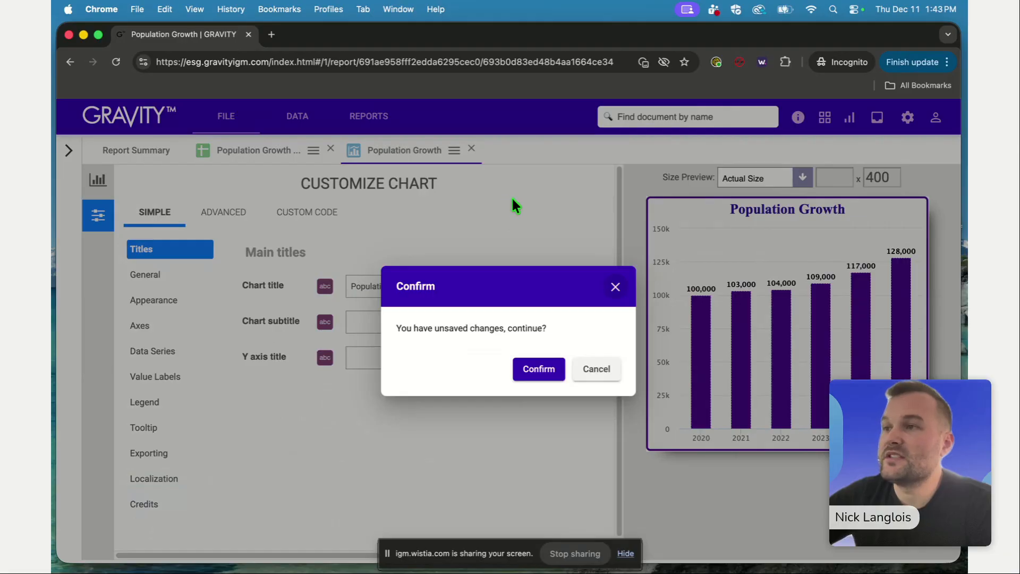
click(615, 287)
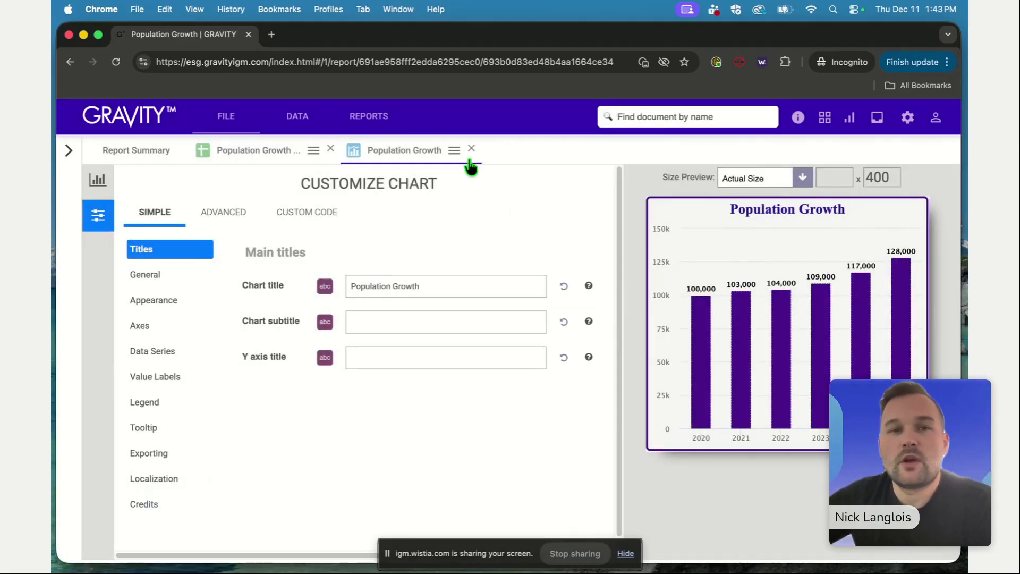
click(455, 152)
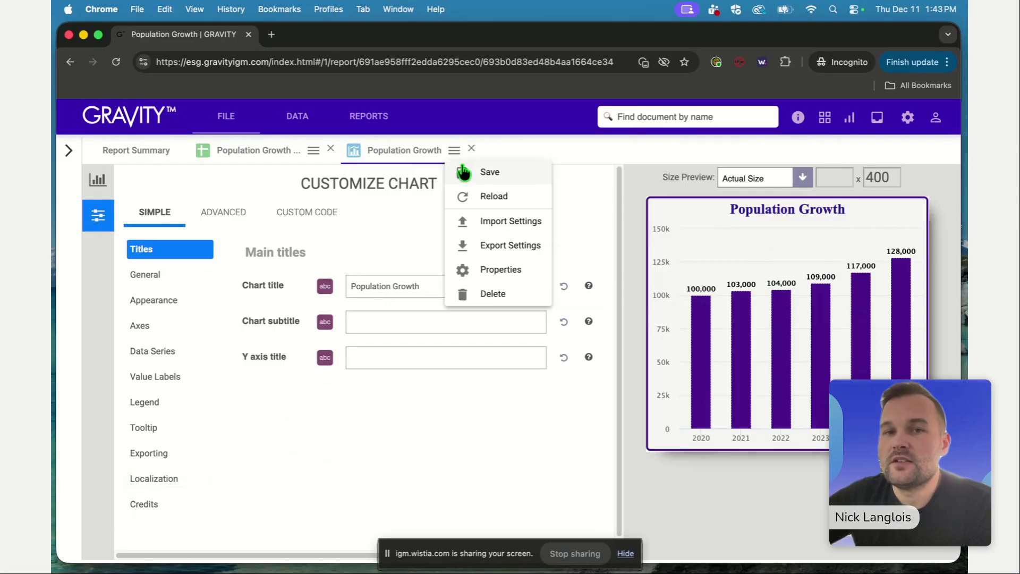
click(462, 169)
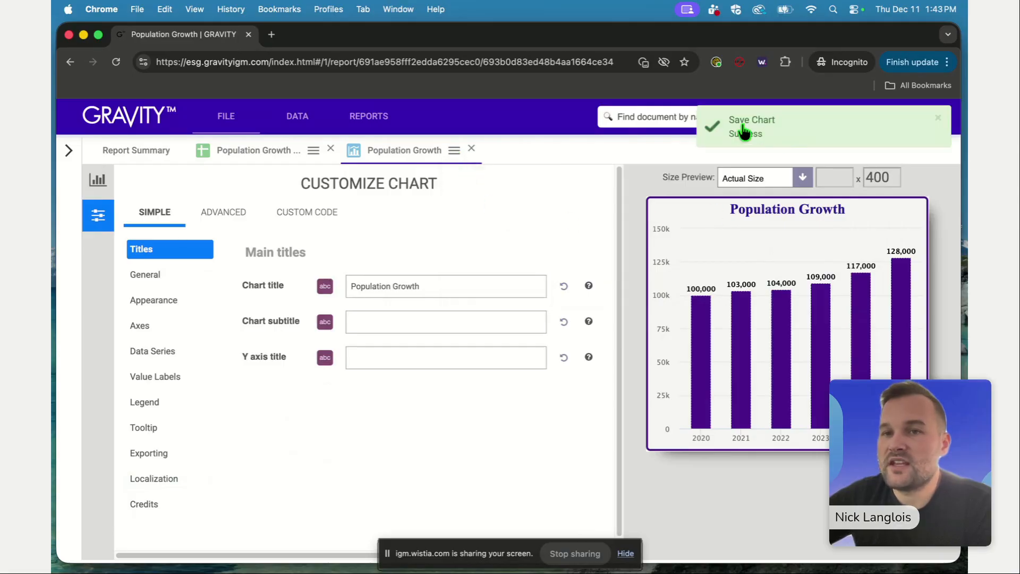
- Close the Population Growth chart and reopen it from the report's Introductory Section
click(472, 152)
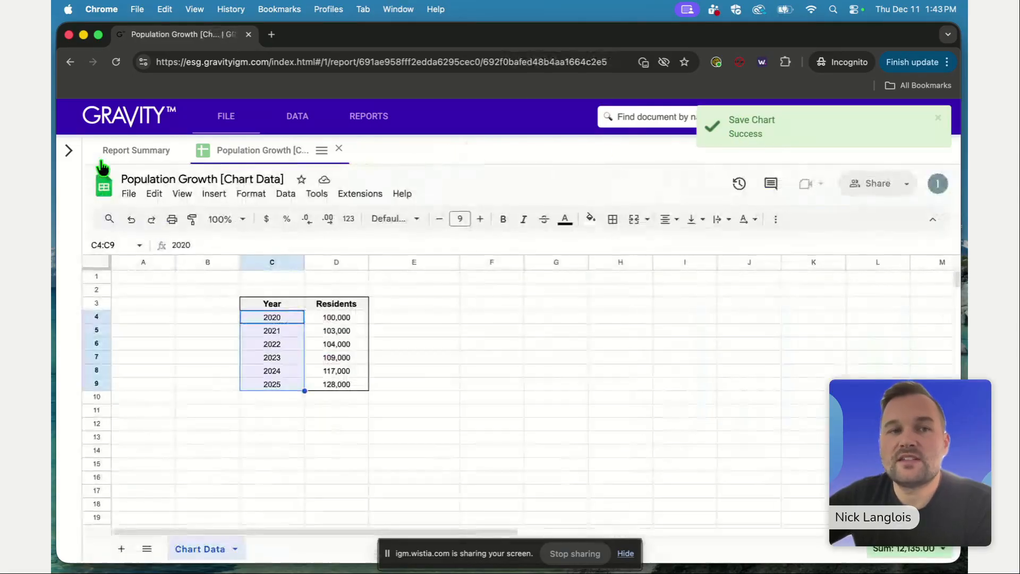
click(70, 152)
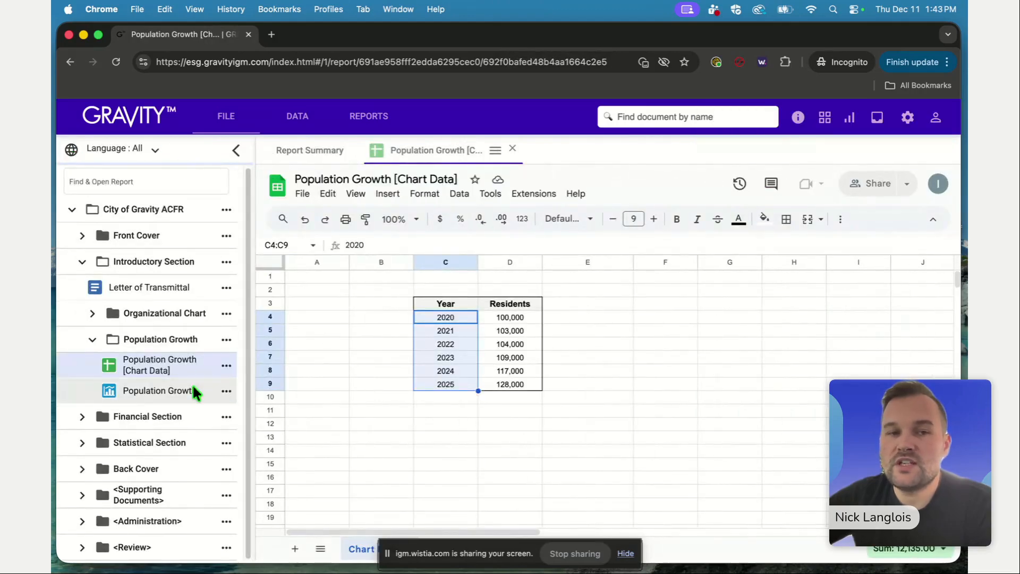
click(171, 393)
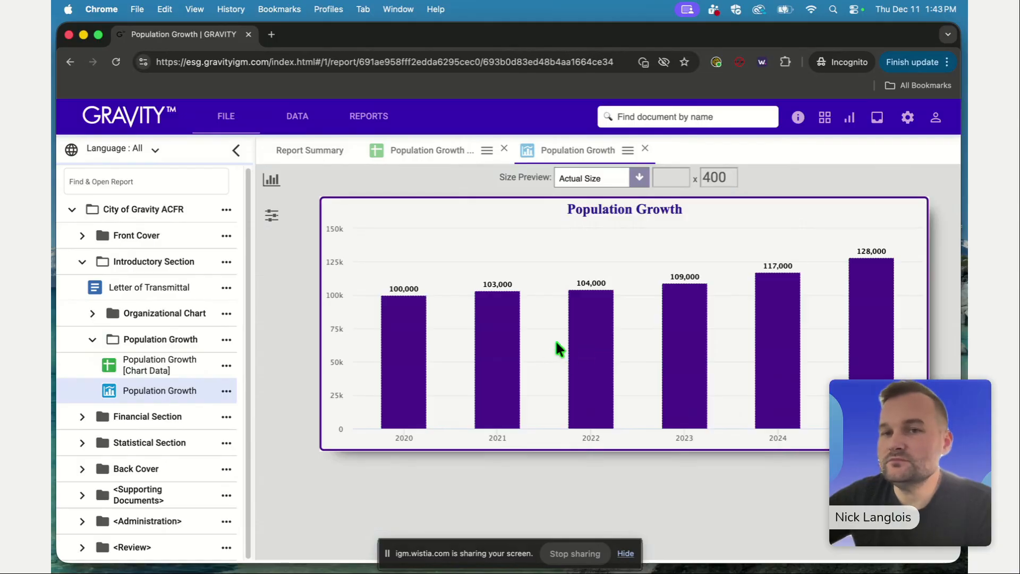
- Switch to Adobe Acrobat and advance the Object Formatting Webinar slides to Training Objectives
mouse_move(607, 558)
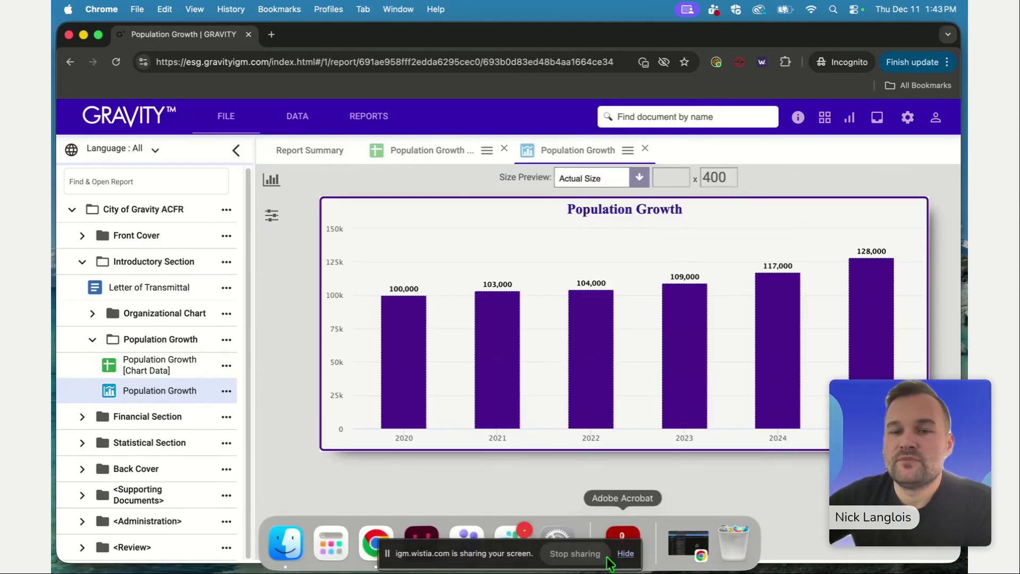
click(637, 534)
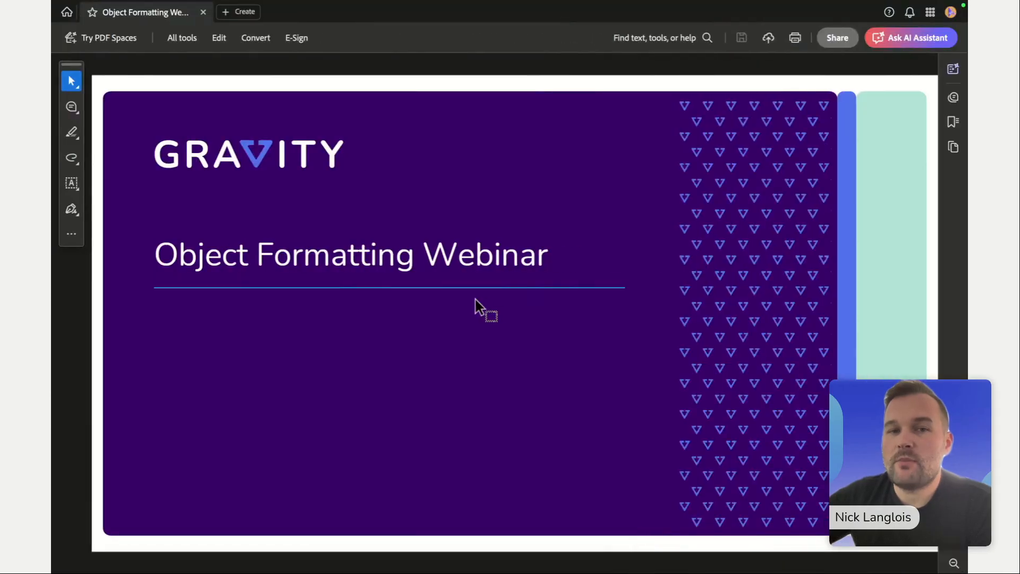
key(Right)
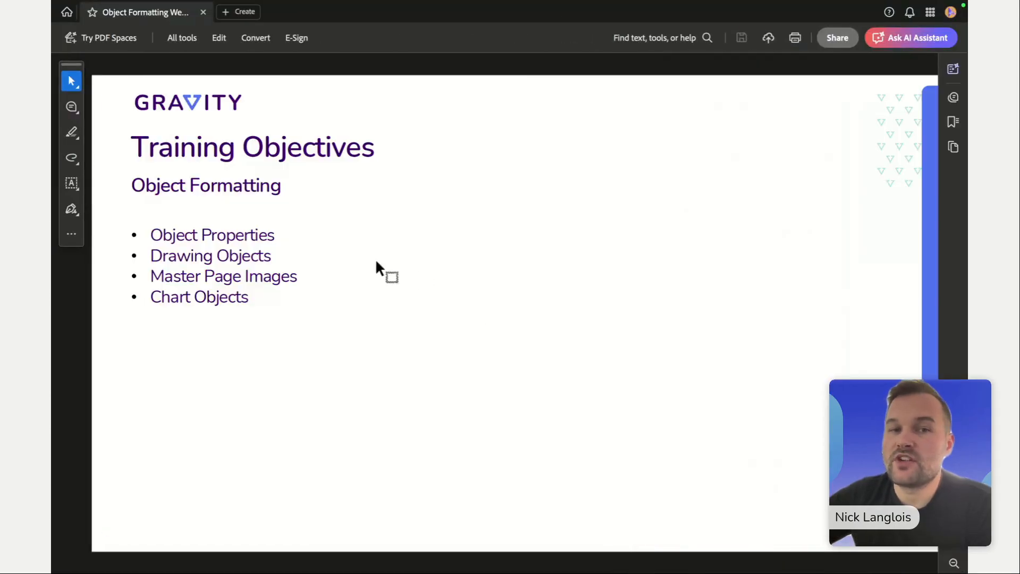